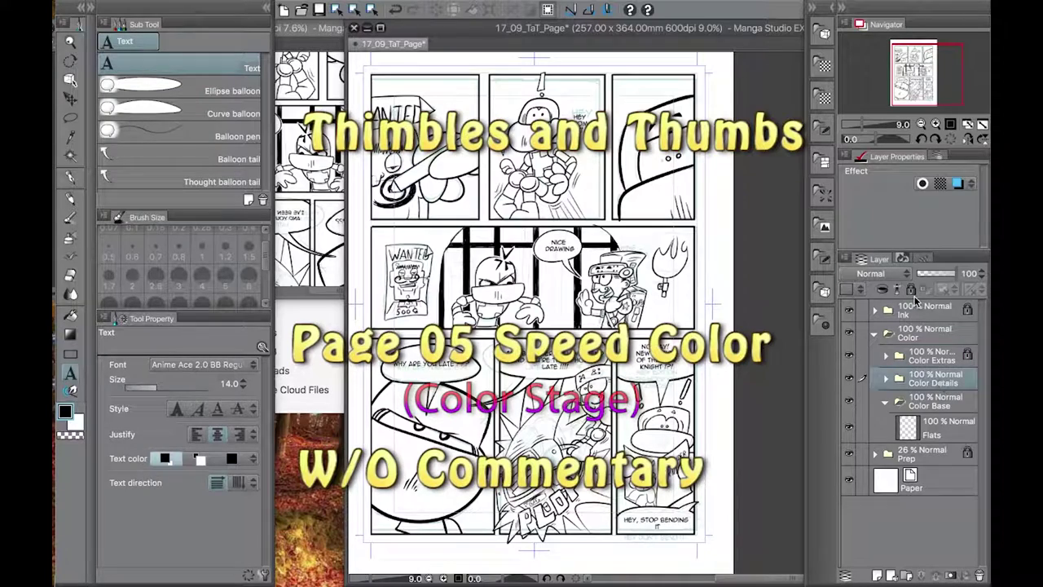
- Select the Paper layer and save the comic page
click(950, 485)
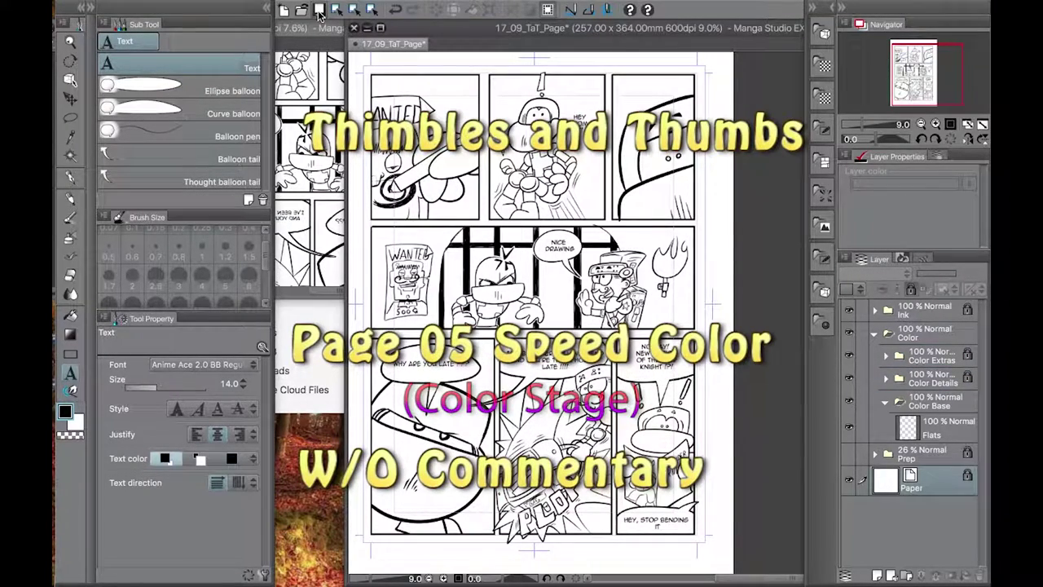
scroll(380, 84, down, 5)
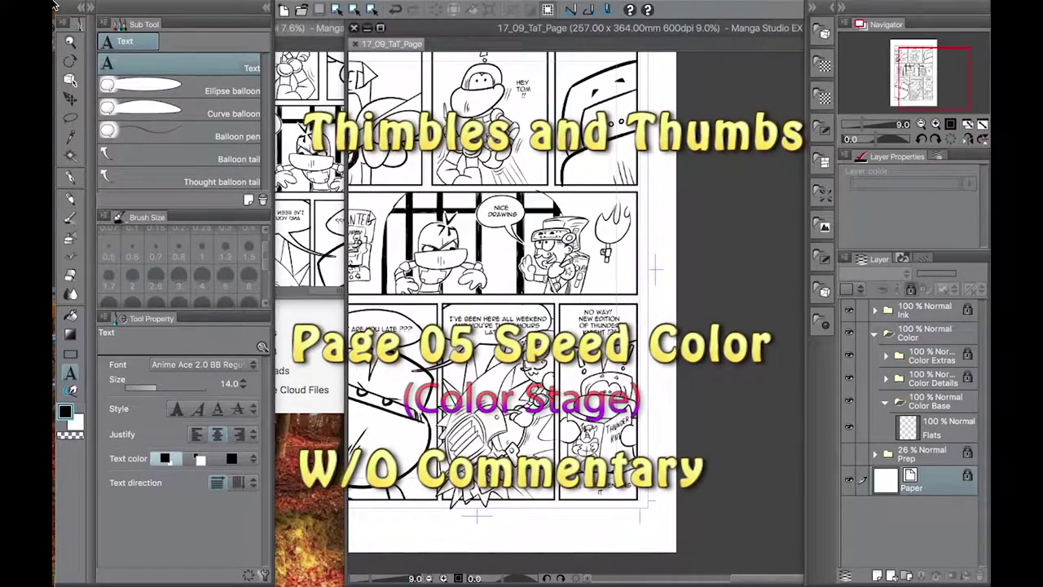
key(Tab)
key(Tab)
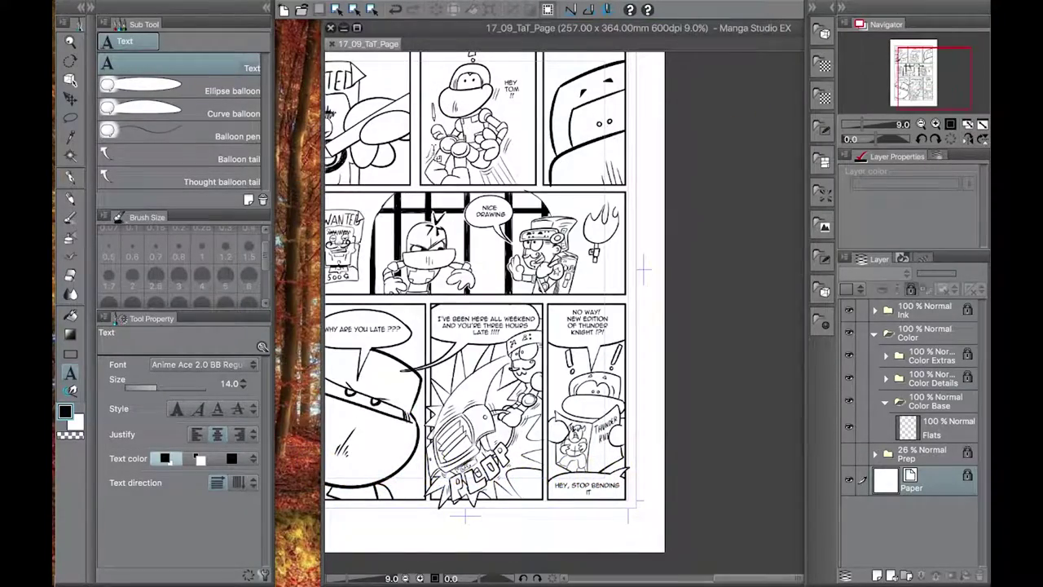
scroll(489, 294, up, 3)
scroll(489, 293, down, 1)
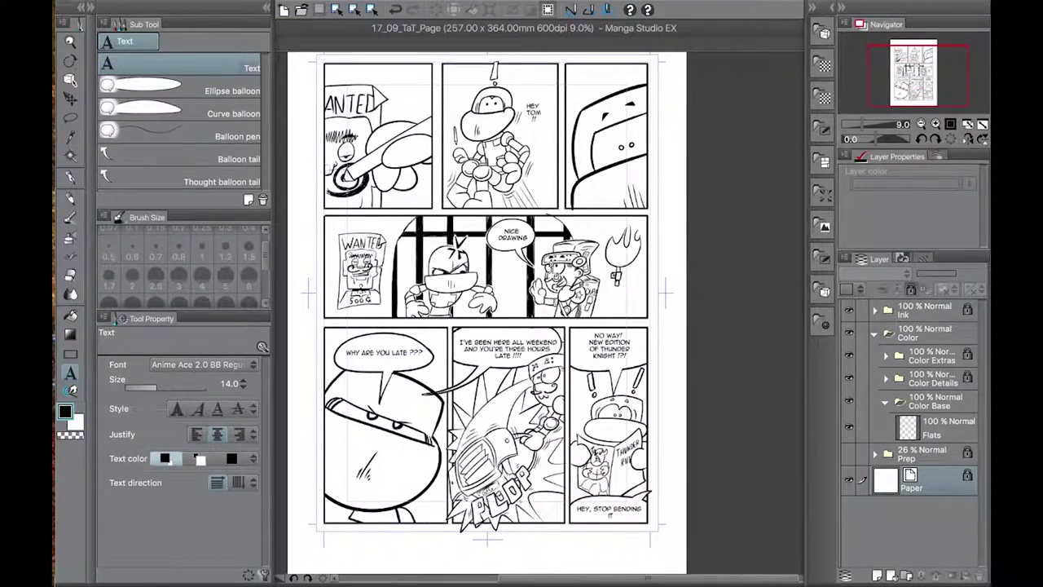
- On the Flats layer, fill the first-panel hand and the second-panel character's head and torso with tan, RGB 247, 212, 145
key(g)
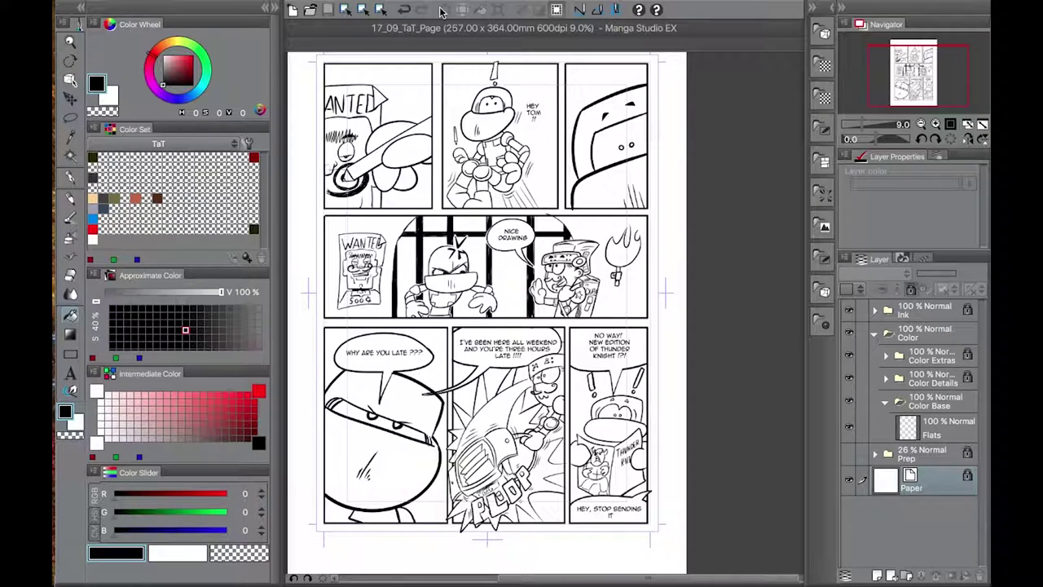
click(93, 197)
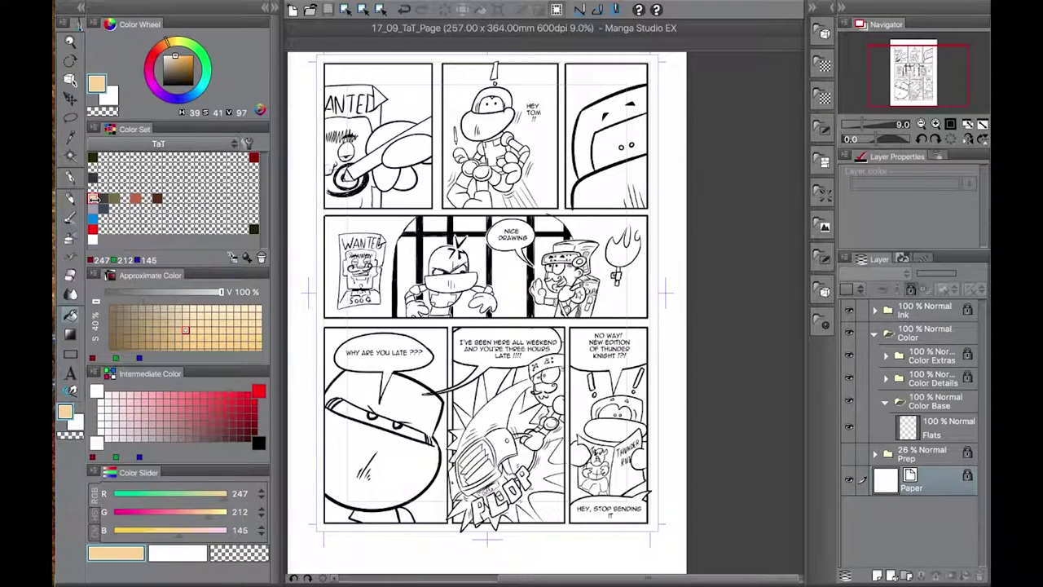
click(938, 427)
click(399, 151)
click(489, 110)
click(497, 150)
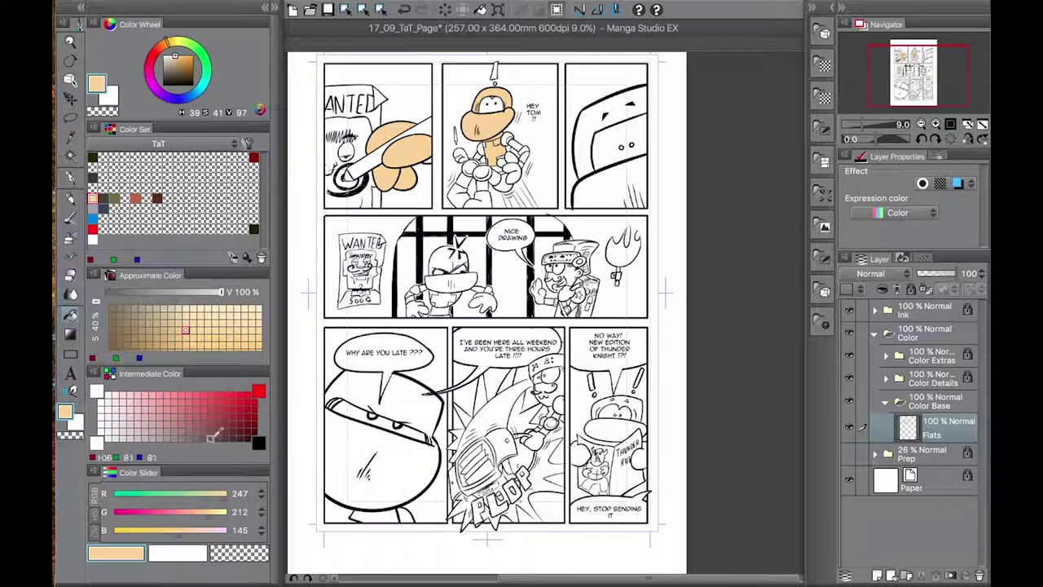
- Fill the second-panel character's hands and feet with the same tan
scroll(497, 238, up, 3)
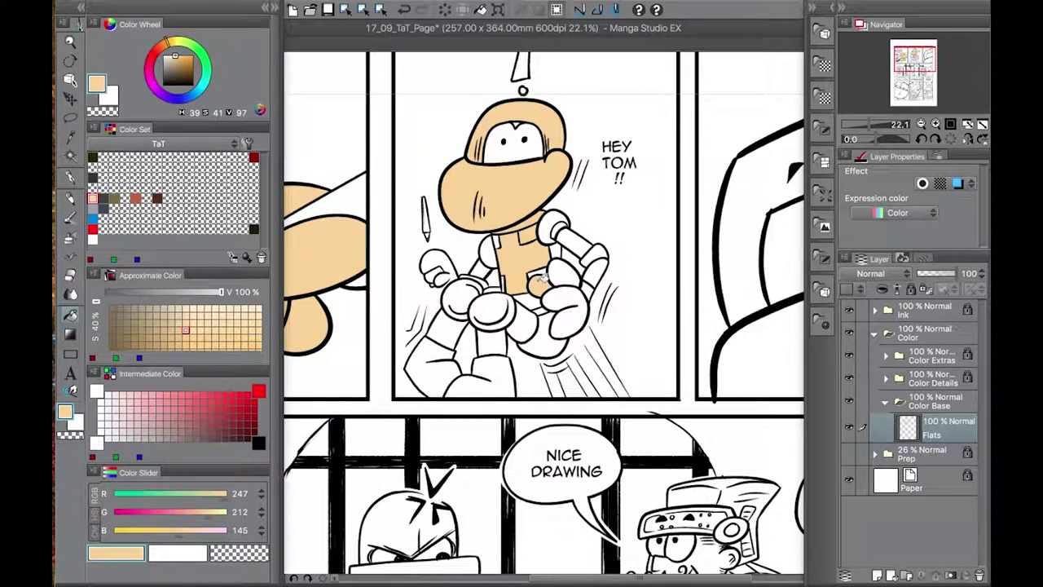
click(545, 282)
click(542, 336)
click(456, 371)
click(436, 267)
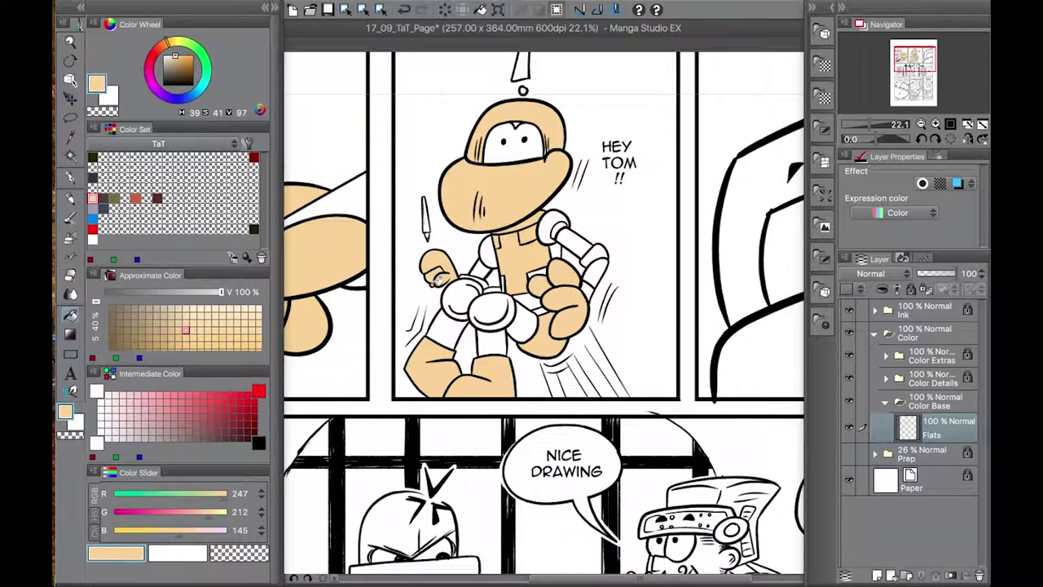
- Fill the second-panel character's shoulder, elbow and knee pads with olive, RGB 115, 108, 63
click(489, 252)
click(556, 225)
click(595, 255)
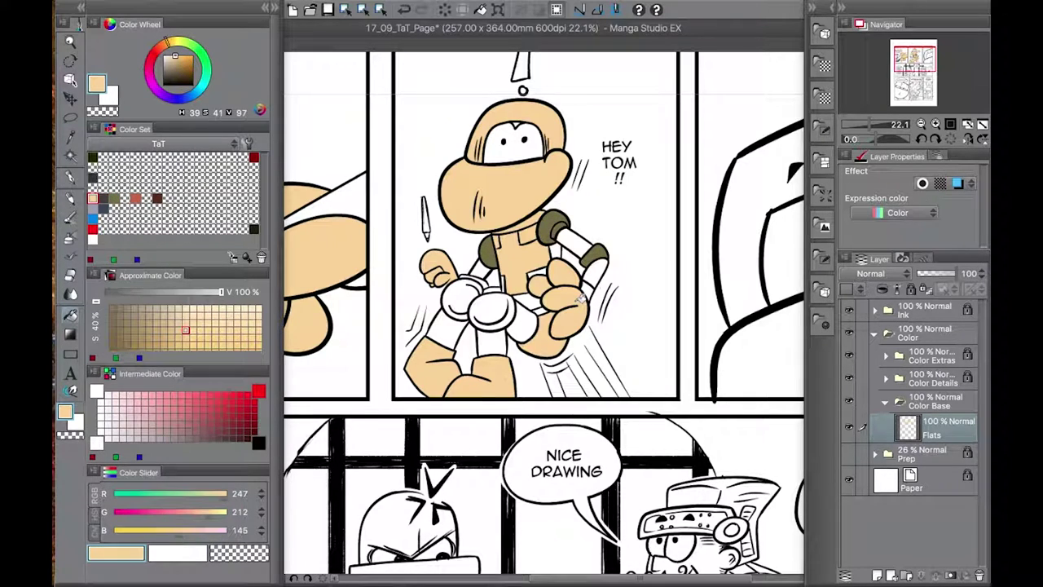
click(114, 199)
click(491, 315)
click(461, 300)
click(486, 281)
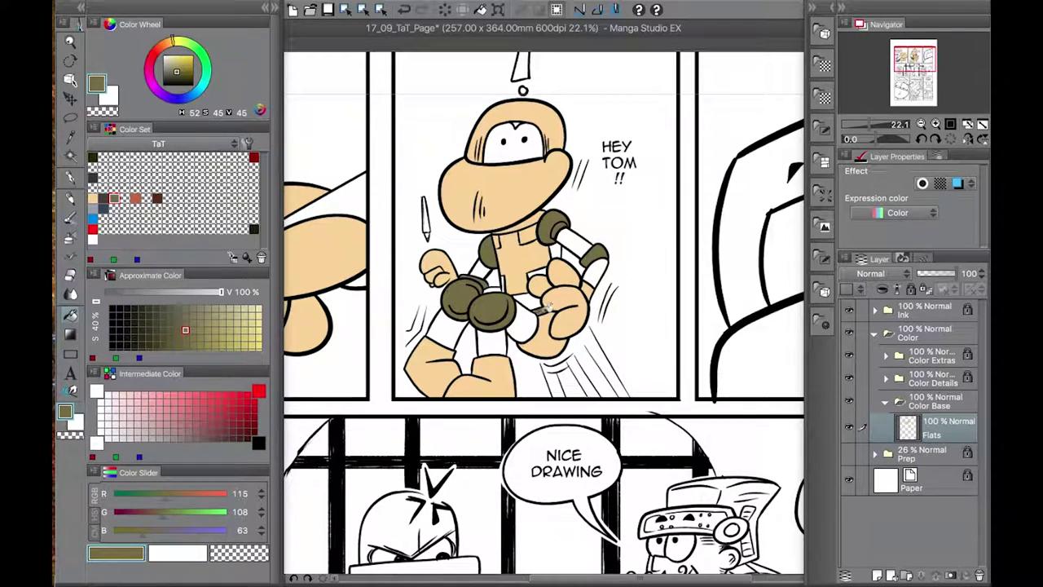
- Fill the second-panel character's arms and legs with dark grey, RGB 67, 63, 58
click(103, 198)
click(573, 242)
click(595, 271)
click(521, 321)
click(499, 334)
click(452, 327)
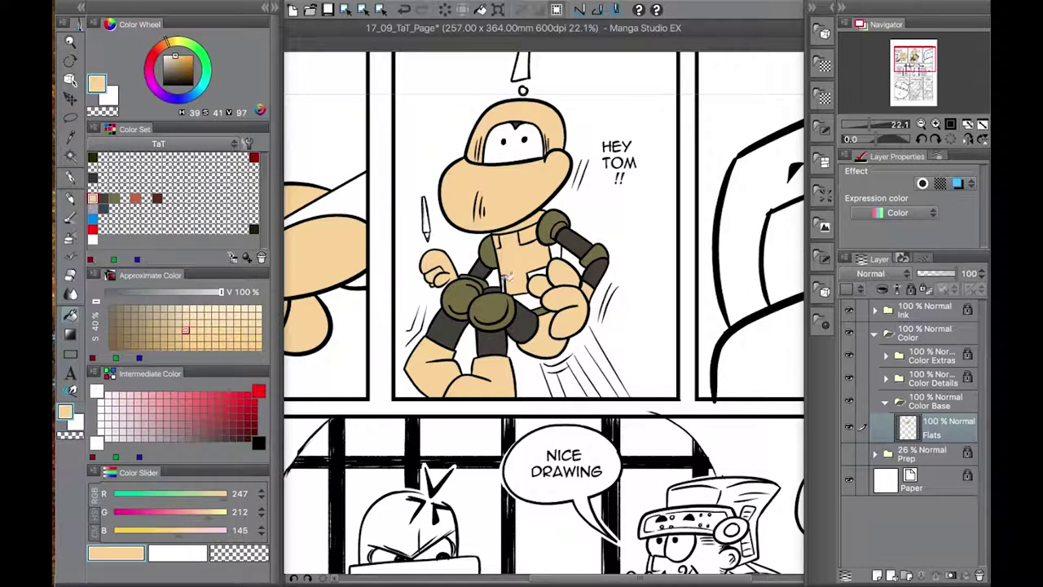
- Fill the close-up head in the third panel of the top row with tan
drag(753, 371, 510, 324)
click(93, 198)
click(562, 163)
click(562, 309)
- Fill the mask, head, hands and torso of the scowling character in the middle panel with tan
drag(290, 534, 472, 262)
click(472, 262)
key(ctrl+z)
click(274, 9)
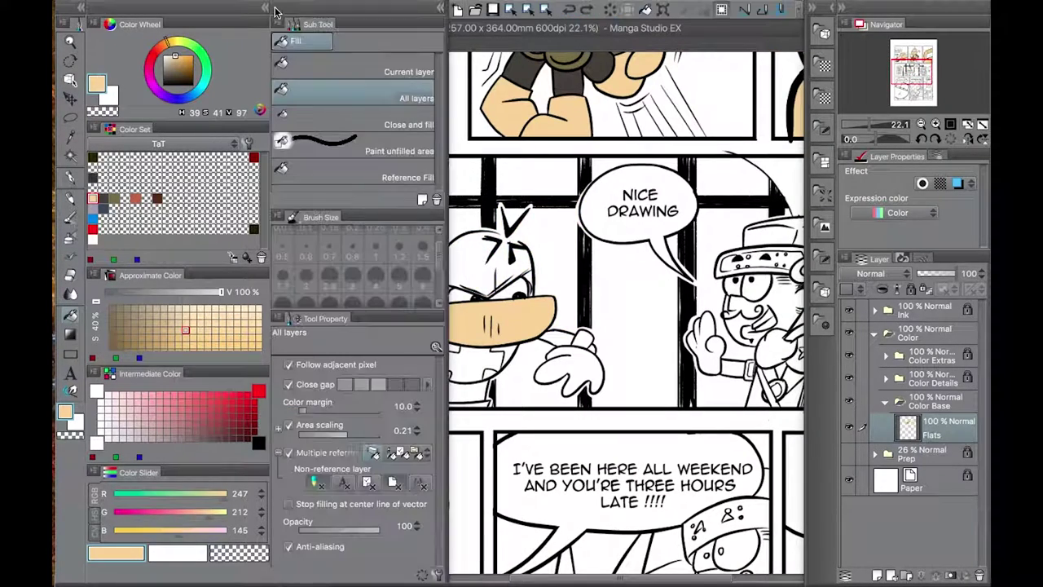
click(274, 10)
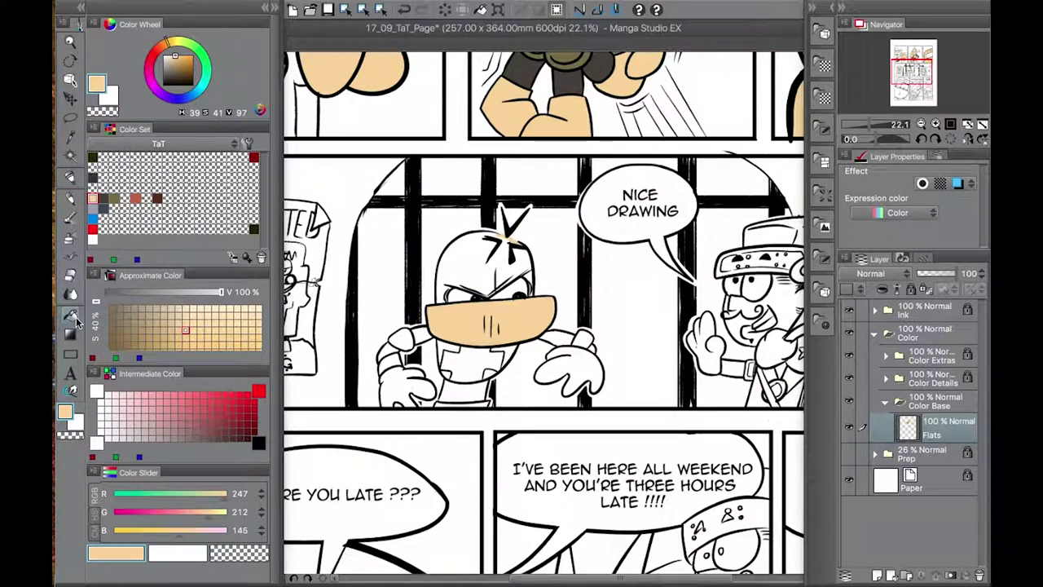
click(521, 273)
click(576, 365)
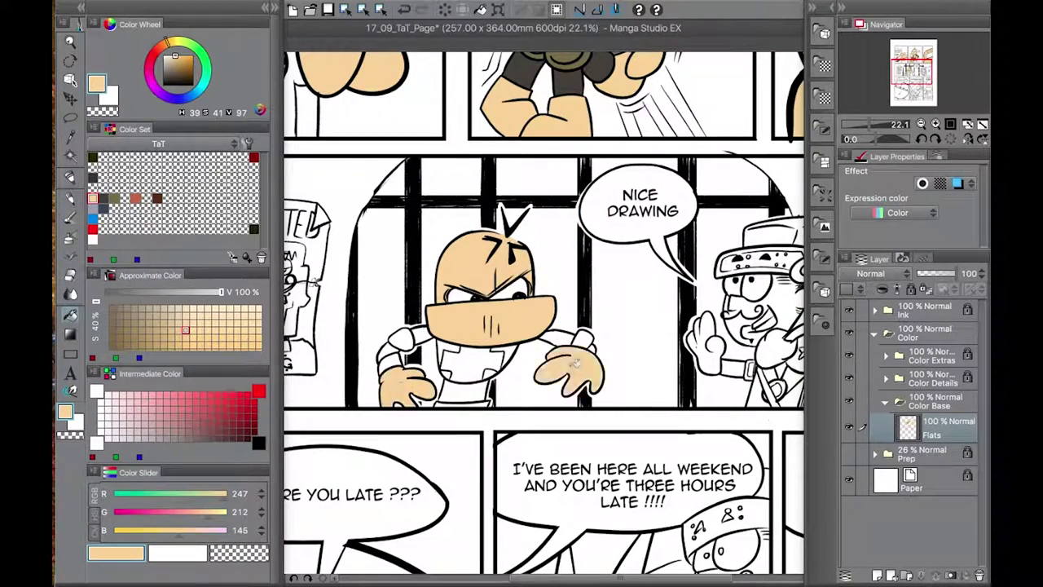
click(490, 369)
- Fill the scowling character's arm pads, arms and waist with olive, RGB 115, 108, 63
click(115, 198)
click(401, 339)
click(583, 339)
click(421, 335)
click(465, 393)
click(561, 337)
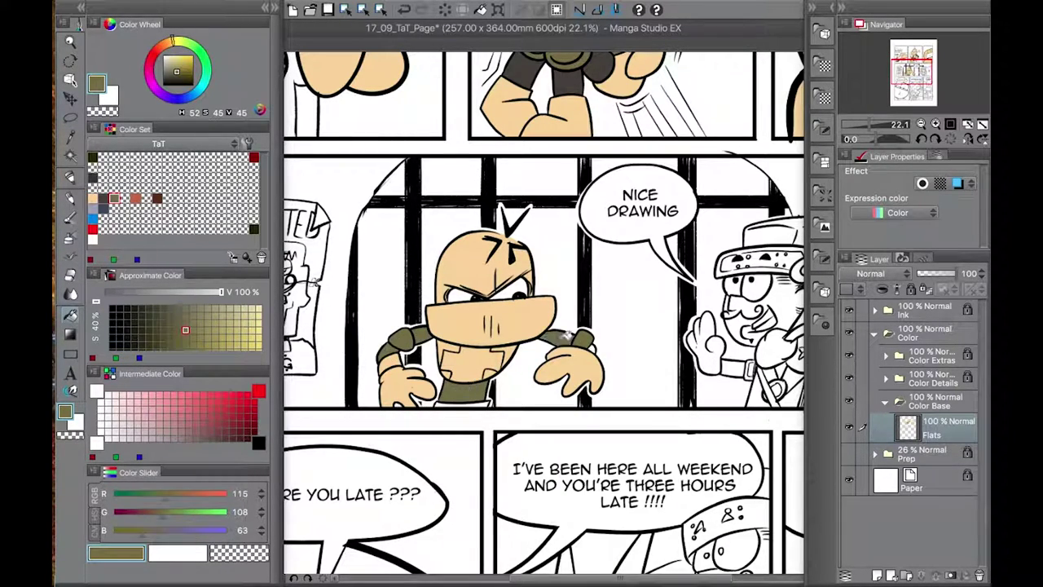
- Recolor the scowling character's upper arms dark grey and fill the remaining area at his waist with olive
click(104, 198)
click(422, 334)
click(559, 336)
click(114, 198)
click(489, 399)
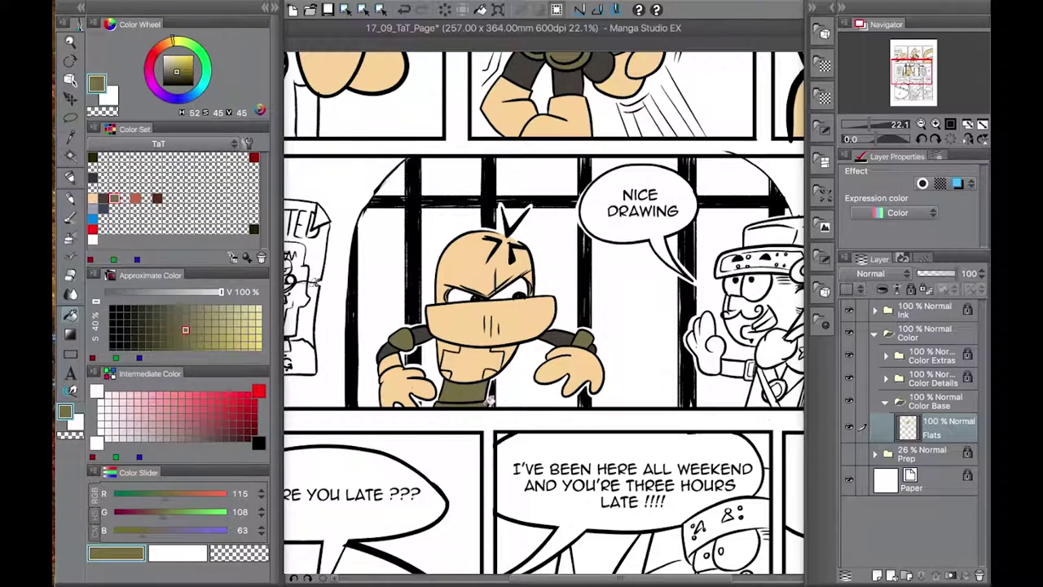
- Fill the close-up character's head in the "Why are you late" panel with tan and his shoulder with olive
drag(490, 399, 698, 38)
click(92, 198)
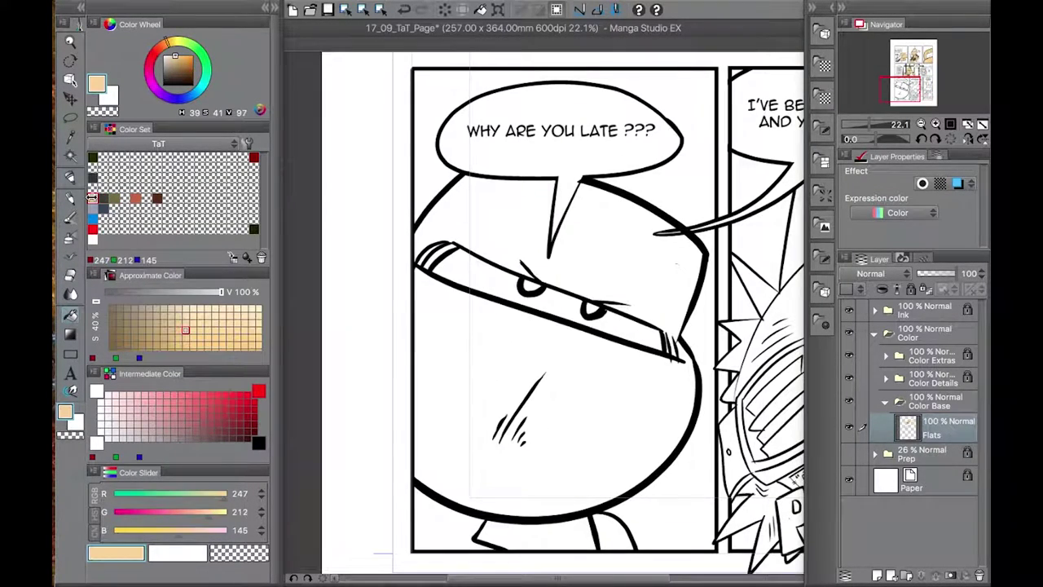
click(571, 383)
click(646, 254)
click(114, 198)
click(612, 534)
- Fill the strip at the end of the close-up character's eye slit with dark grey, RGB 67, 63, 58
click(103, 198)
click(425, 250)
key(Tab)
key(Tab)
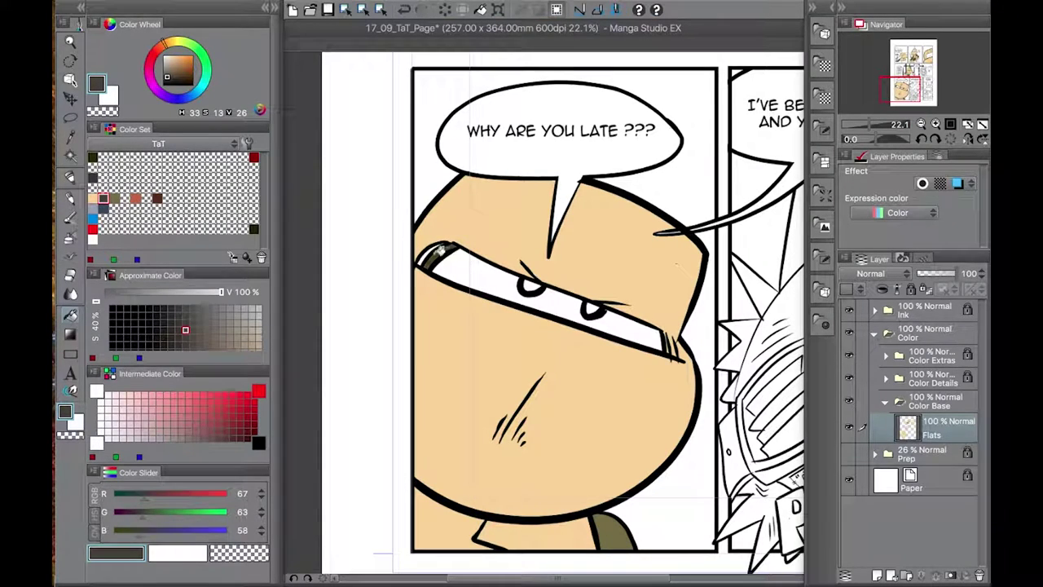
- Fill the last-panel character's head, mask and hands with tan and his triangular forehead marks with dark grey
scroll(538, 529, right, 10)
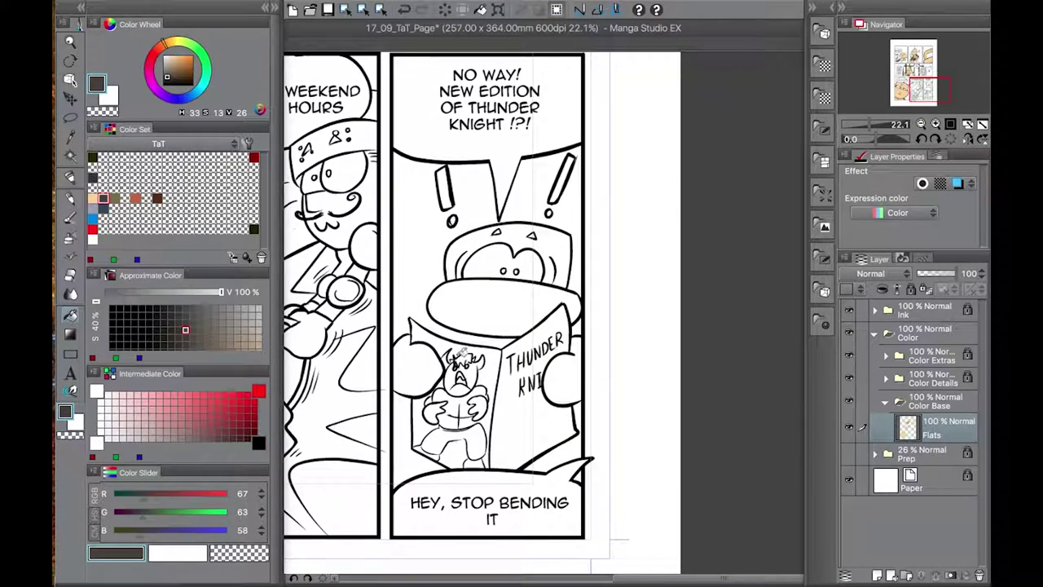
click(92, 198)
click(460, 244)
click(505, 297)
click(566, 379)
click(414, 363)
scroll(558, 420, up, 2)
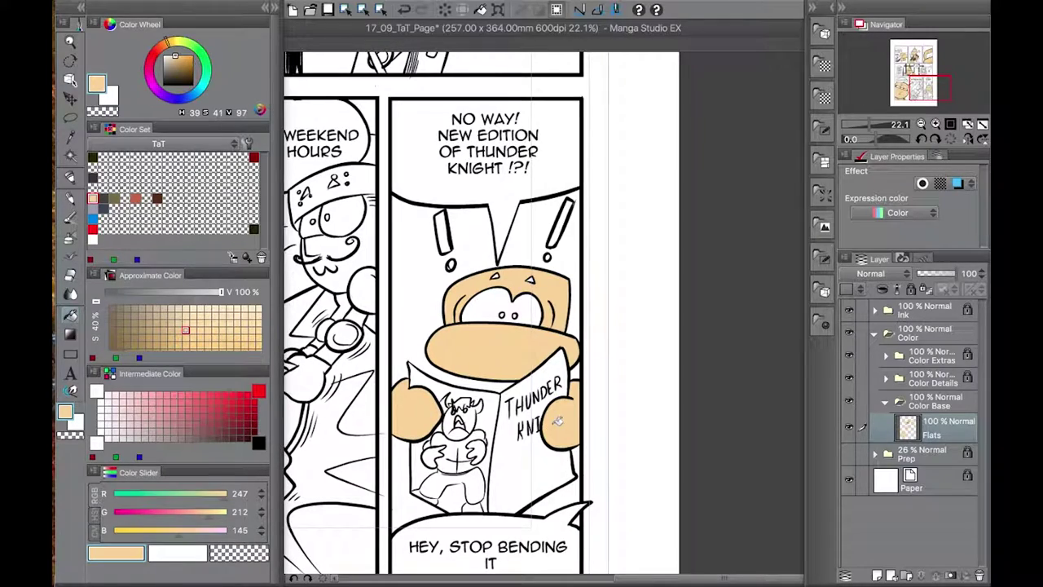
click(104, 198)
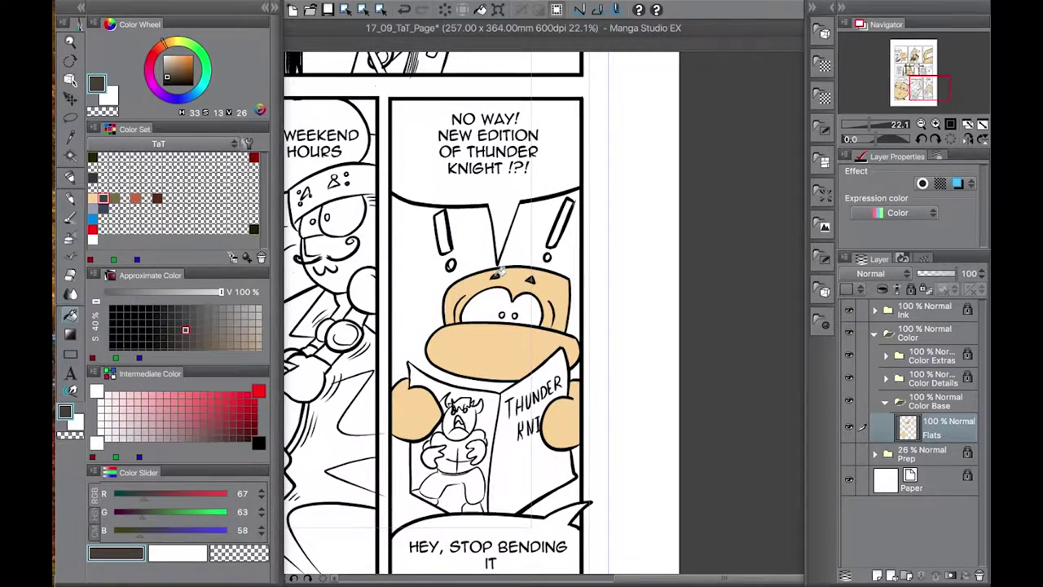
- Hide the white paper background and fill the characters' eyes across the panels with white, RGB 255, 255, 255
key(x)
click(522, 303)
scroll(529, 306, left, 10)
scroll(489, 367, up, 2)
scroll(604, 316, right, 4)
scroll(604, 316, up, 5)
scroll(604, 316, right, 4)
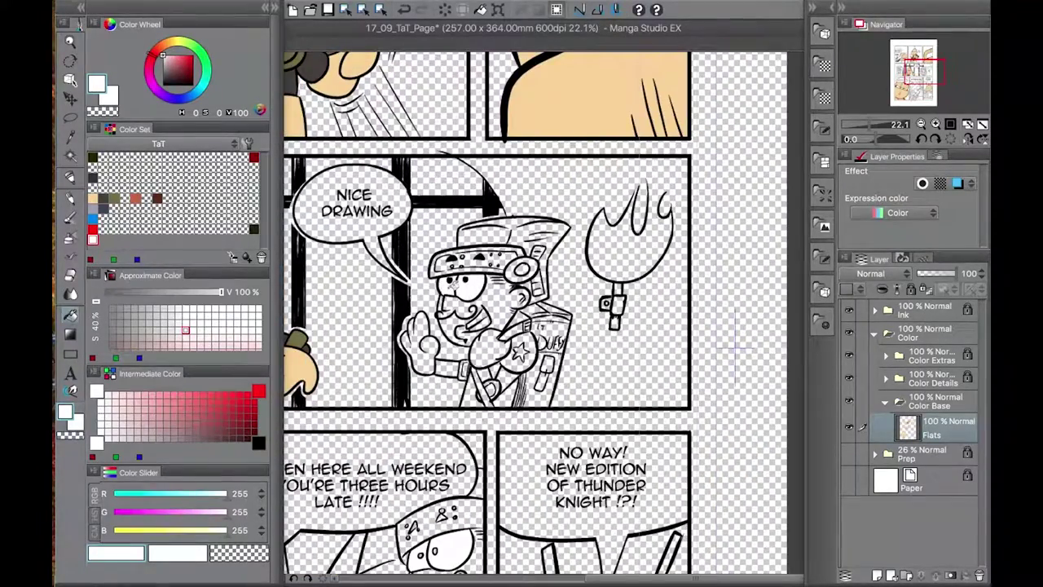
scroll(741, 345, left, 4)
scroll(604, 316, up, 5)
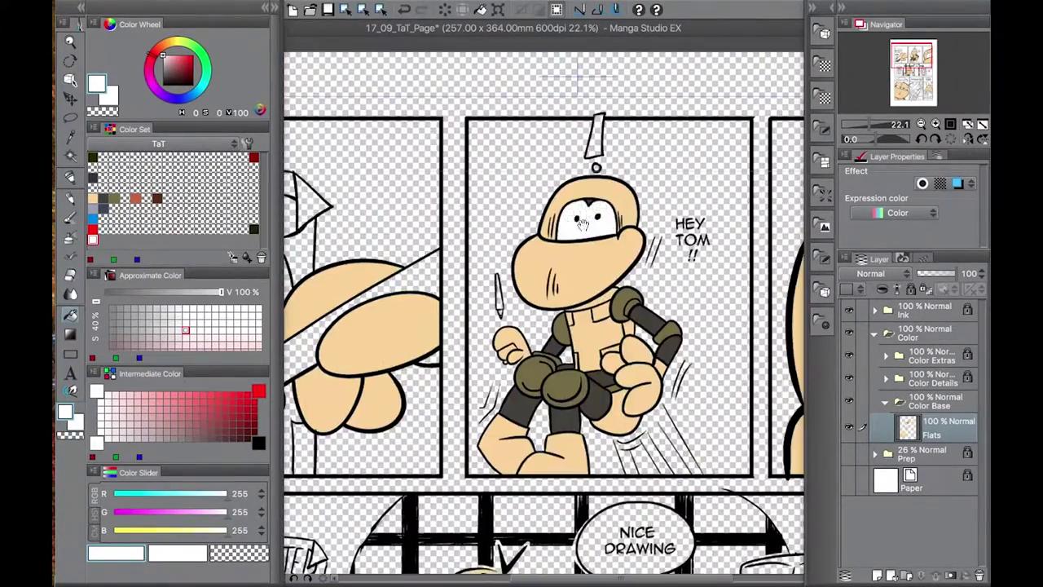
scroll(540, 244, up, 3)
drag(503, 343, 541, 225)
scroll(540, 226, down, 4)
scroll(541, 226, left, 6)
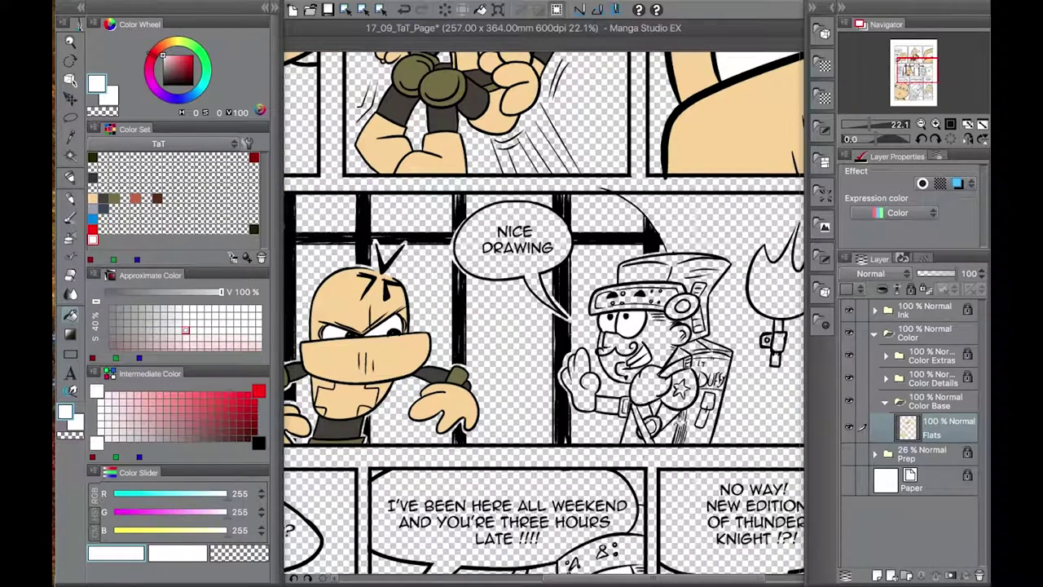
- Save the page and dock the Sub View reference of the earlier comic page below the color set
click(79, 23)
click(153, 10)
click(184, 10)
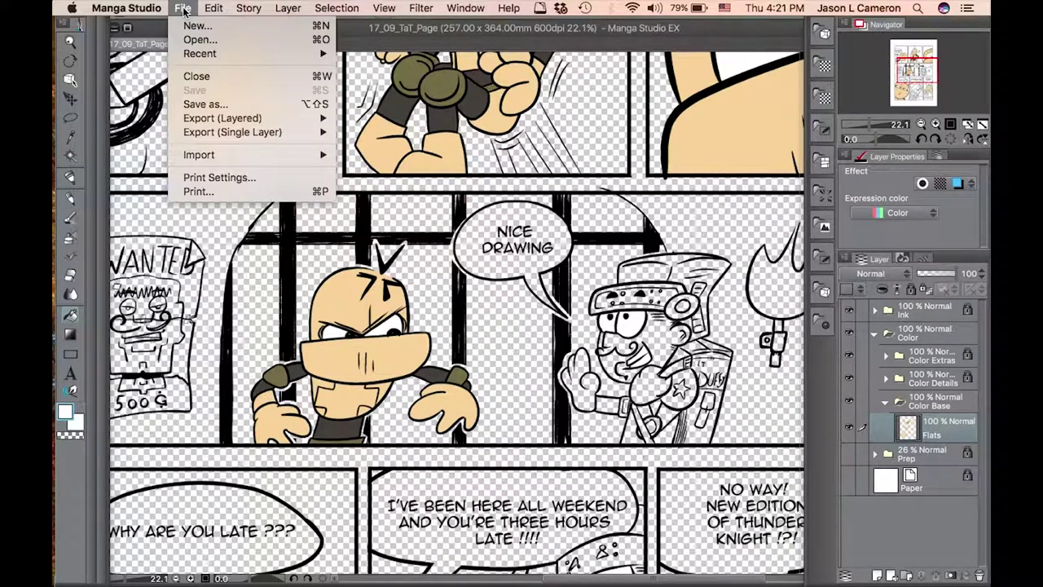
click(506, 377)
drag(626, 534, 410, 220)
click(88, 8)
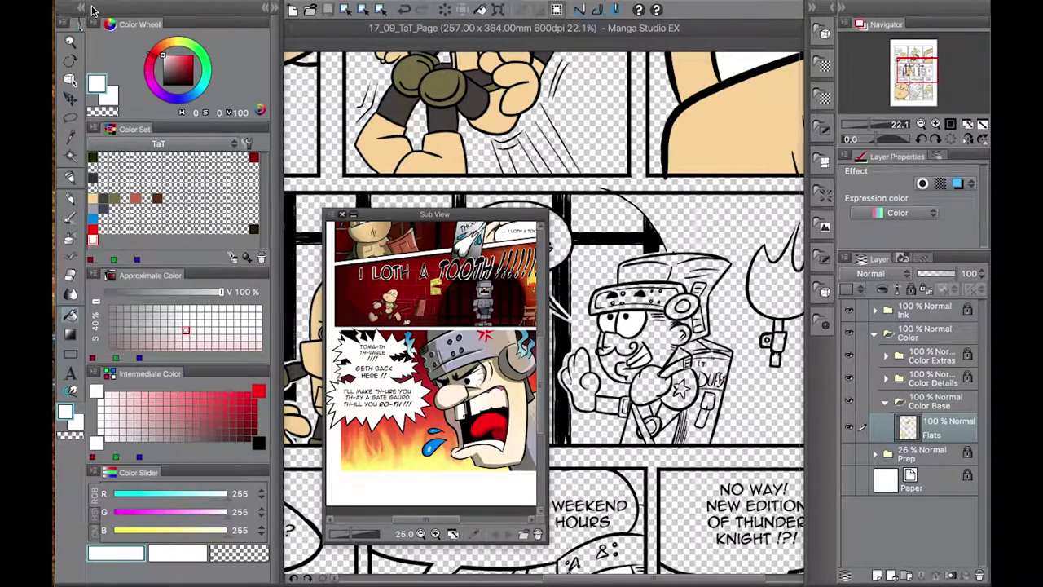
click(221, 228)
drag(391, 214, 236, 530)
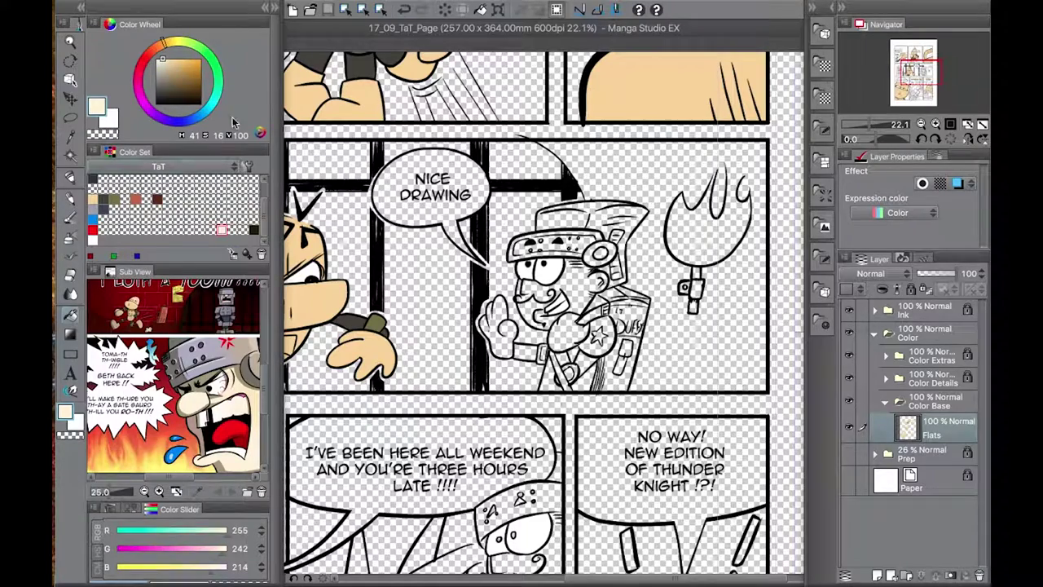
- Fill the helmeted guard's skin in the middle and bottom panels with cream, RGB 255, 242, 214
key(g)
click(571, 290)
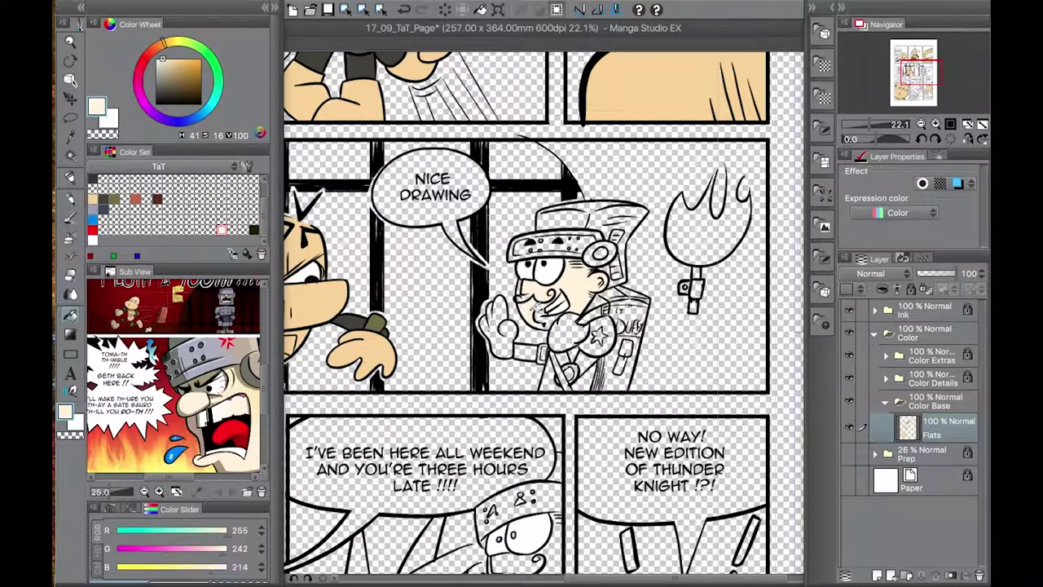
scroll(543, 316, down, 5)
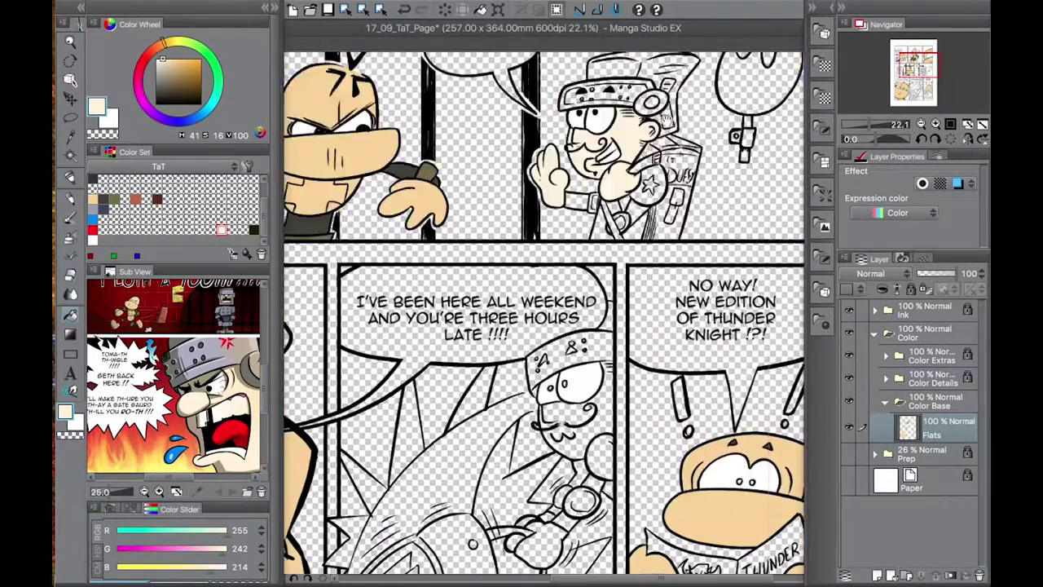
scroll(546, 367, up, 4)
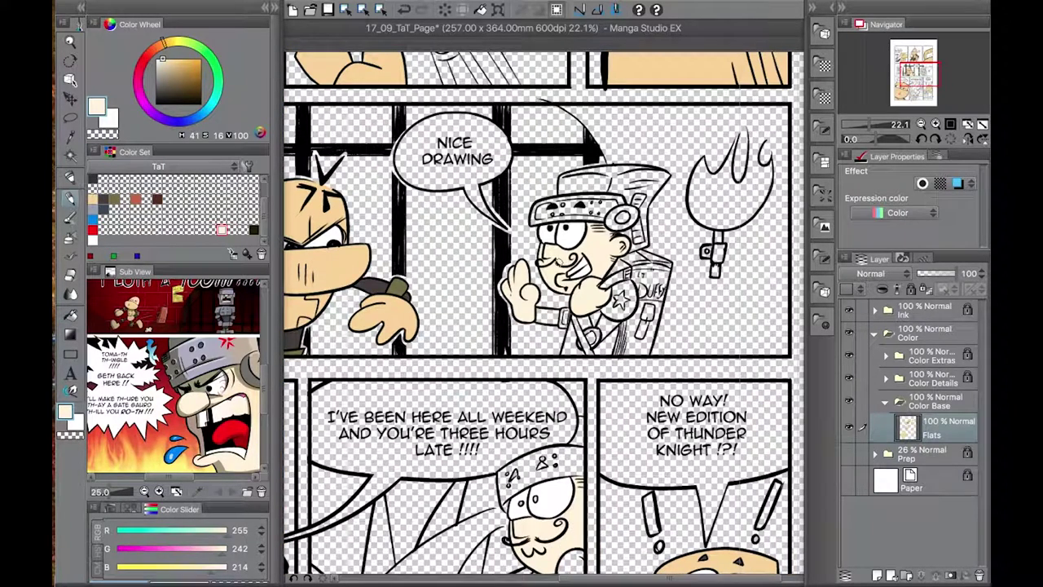
- Fill the middle-panel guard's helmet, shoulder pad, body armor and cuff with blue-grey, RGB 157, 159, 180
click(95, 211)
click(644, 195)
click(627, 222)
click(640, 225)
click(622, 216)
click(619, 298)
click(607, 342)
click(601, 313)
click(573, 338)
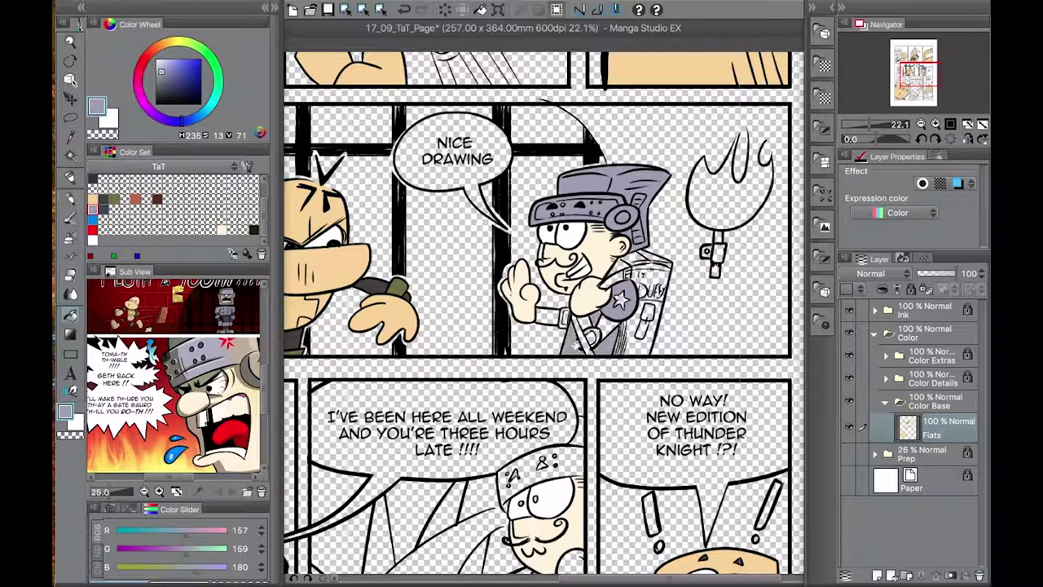
click(562, 314)
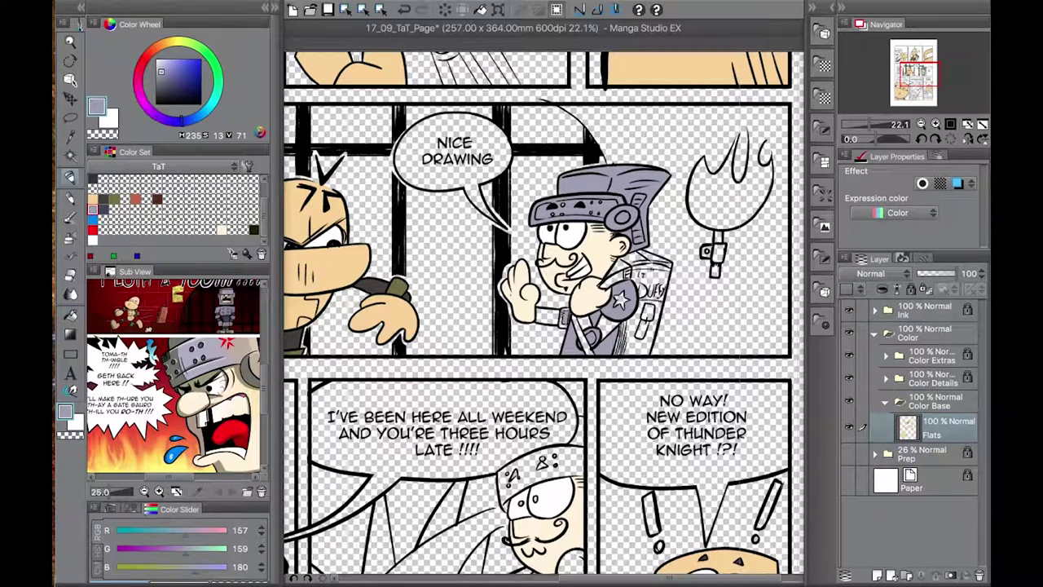
- Fill the guard's sleeves with dark slate, RGB 60, 69, 86, and the bottom-panel guard's helmet, pads and glove with blue-grey, RGB 157, 159, 180
click(104, 209)
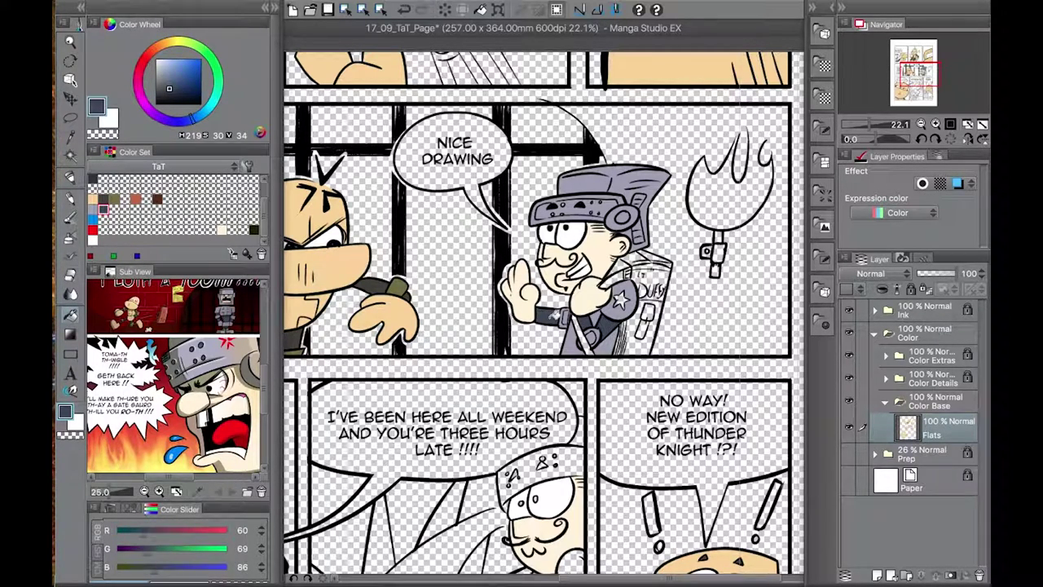
scroll(544, 316, down, 4)
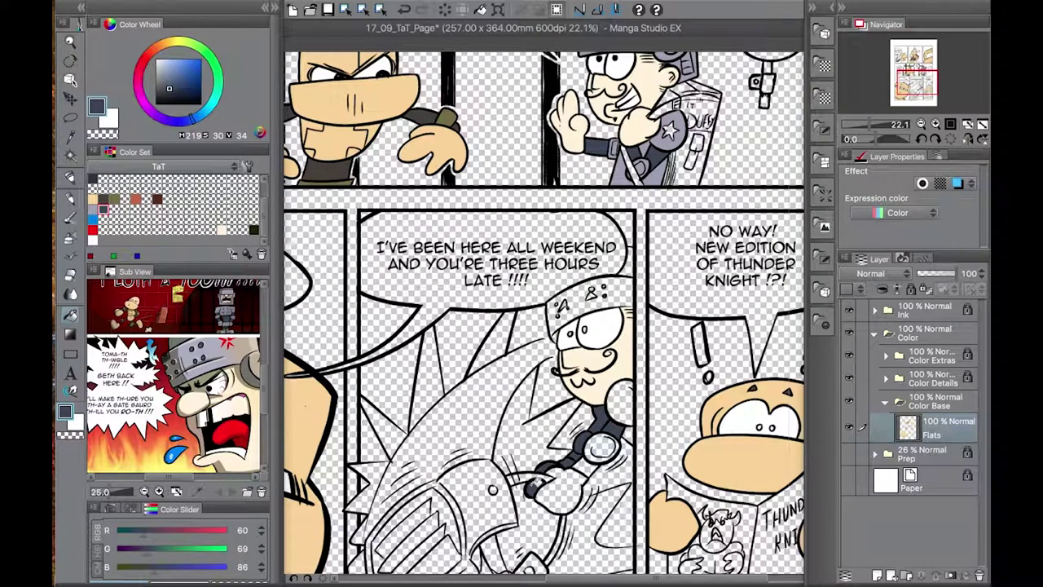
click(94, 209)
click(619, 402)
click(607, 446)
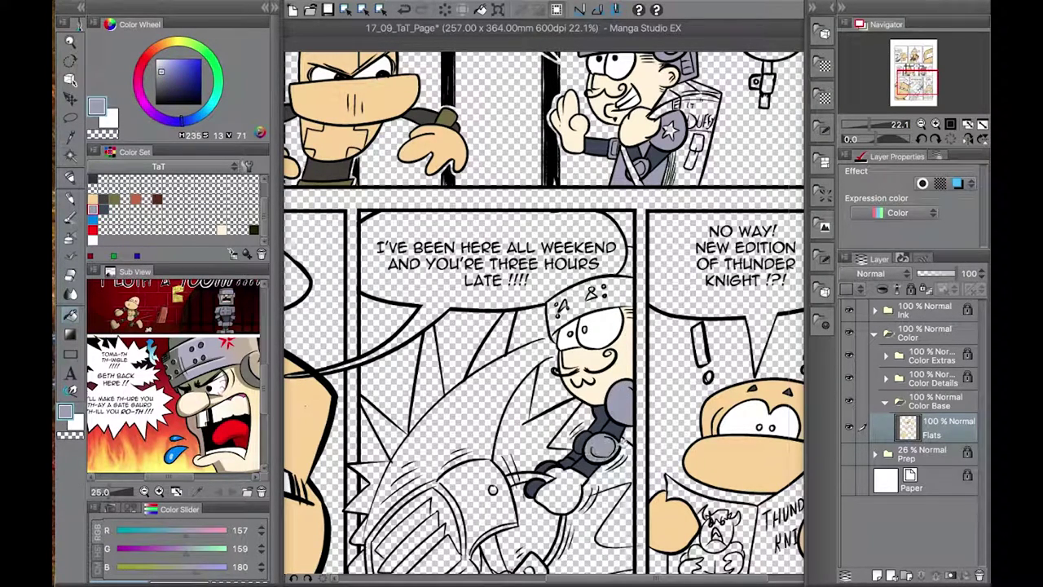
click(571, 488)
click(624, 288)
- Color the bottom-panel guard's triangular helmet holes near-black, RGB 32, 29, 6, and the round rivet dark slate, RGB 60, 69, 86
click(254, 230)
click(72, 176)
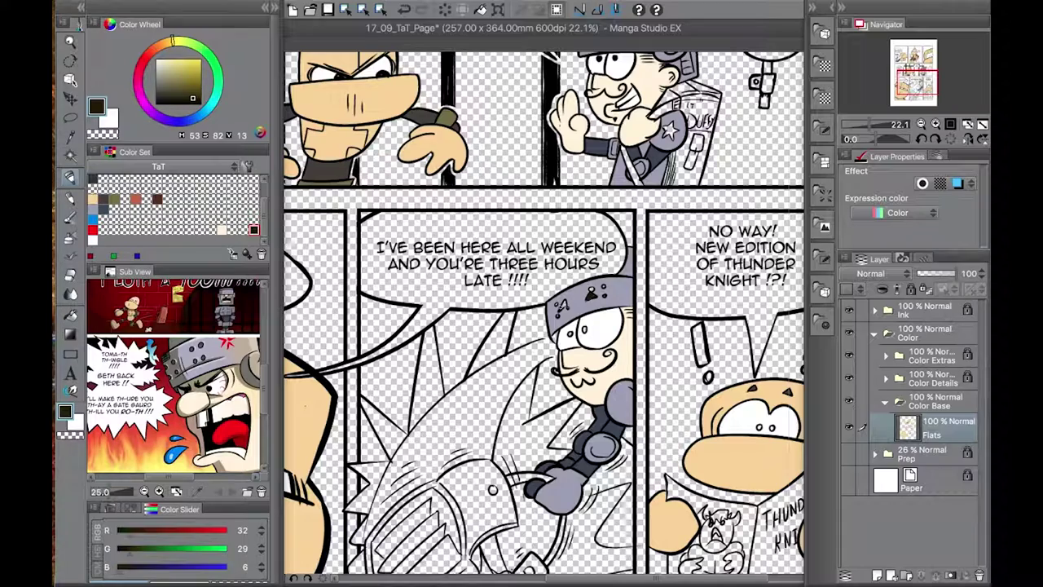
scroll(570, 309, up, 5)
click(109, 206)
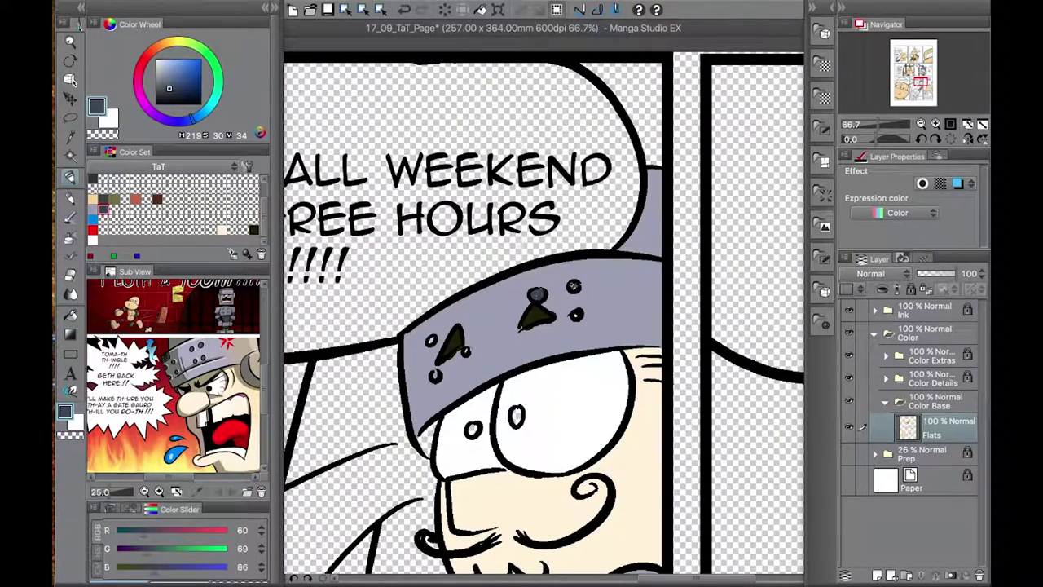
key(g)
click(428, 440)
alt+click(476, 427)
scroll(489, 420, down, 2)
key(p)
scroll(564, 285, down, 3)
key(g)
alt+click(630, 332)
drag(671, 362, 697, 334)
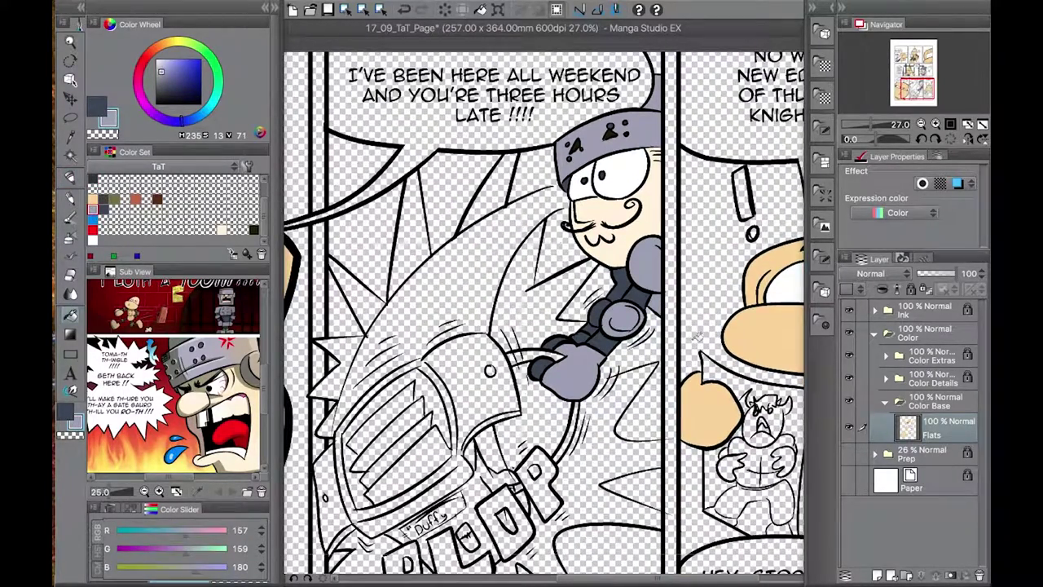
- Fill the large curved motion trail in the middle bottom panel with blue, RGB 18, 131, 237
click(93, 220)
drag(568, 208, 587, 135)
key(g)
click(489, 182)
drag(488, 182, 542, 155)
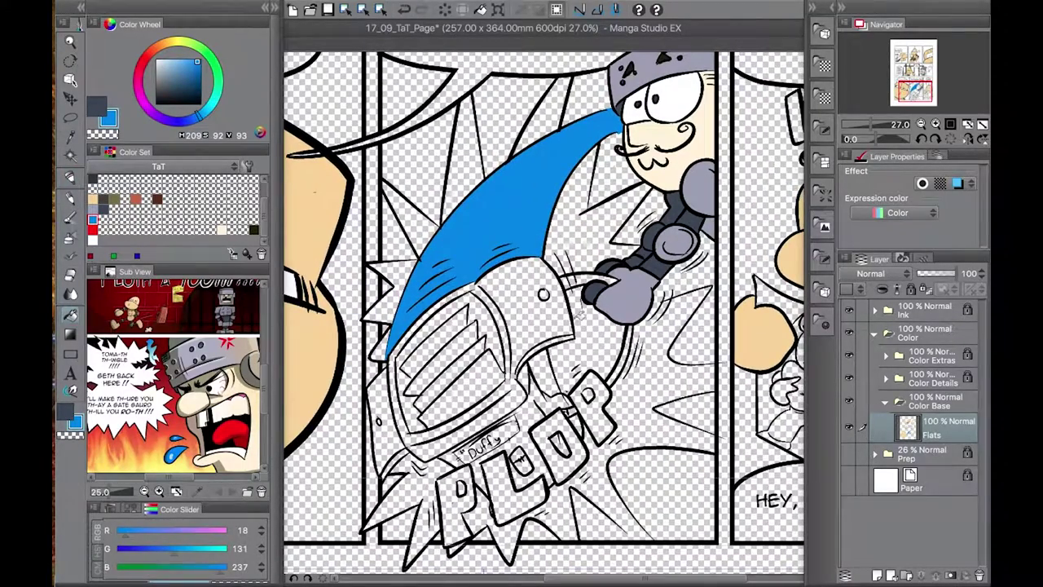
- Add yellow, RGB 255, 255, 0, to the color set and fill the impact burst around the falling bag with it
click(96, 106)
click(424, 269)
click(617, 410)
click(104, 229)
click(469, 175)
click(407, 233)
click(394, 294)
click(380, 346)
click(583, 222)
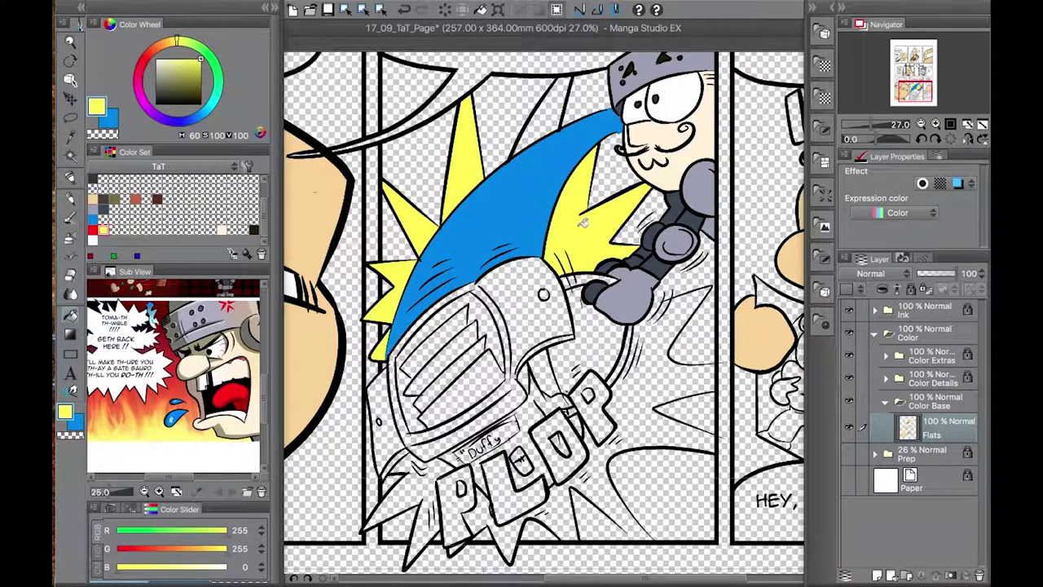
drag(583, 223, 591, 133)
click(678, 238)
- Store the trail's blue, RGB 18, 131, 237, beside yellow in the color set and fill the small trail piece behind the bag
click(94, 218)
right_click(114, 229)
click(139, 253)
click(599, 188)
click(556, 281)
drag(556, 281, 560, 251)
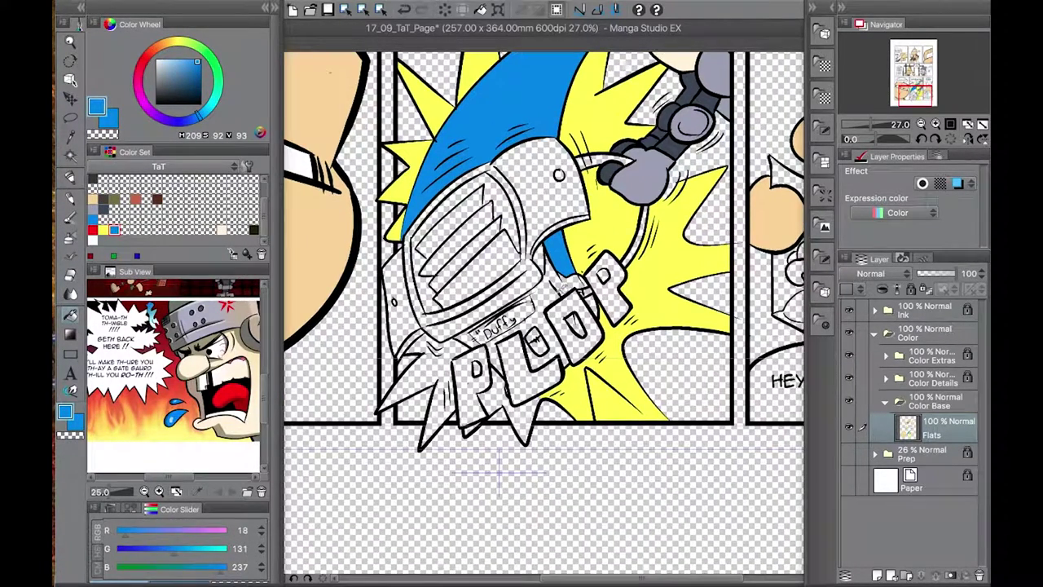
- Fill the remaining lower burst area with yellow and the PLOP lettering with red
click(103, 229)
click(501, 393)
click(92, 229)
click(477, 384)
click(522, 367)
click(558, 338)
click(603, 290)
drag(603, 290, 594, 384)
- Fill the outer body and flaps of the falling bag with brown, RGB 192, 101, 59
click(136, 198)
click(505, 269)
click(565, 321)
click(538, 383)
click(489, 420)
click(544, 440)
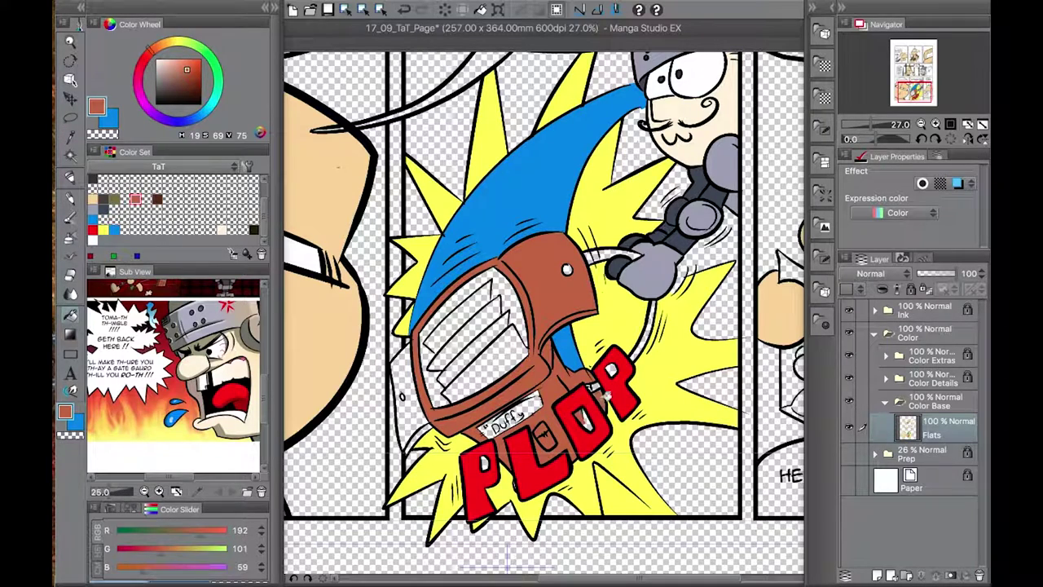
- Fill the bag's strap and the interior around the papers with dark brown, RGB 83, 44, 25
alt+click(595, 380)
click(644, 342)
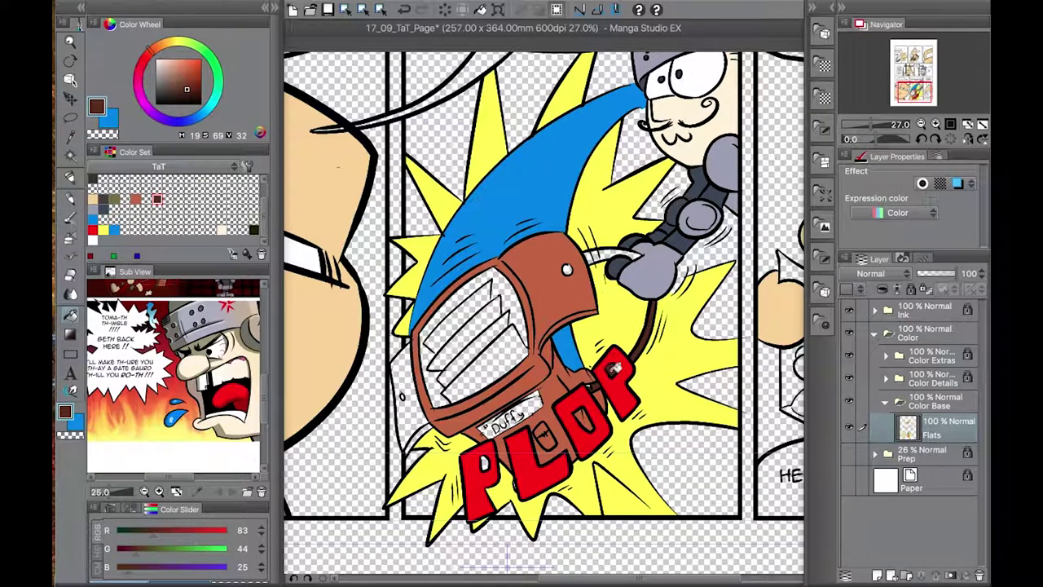
alt+click(613, 368)
alt+click(652, 318)
click(611, 256)
click(473, 309)
click(432, 375)
- Show the white paper background again and save the page
scroll(432, 388, up, 1)
key(super+0)
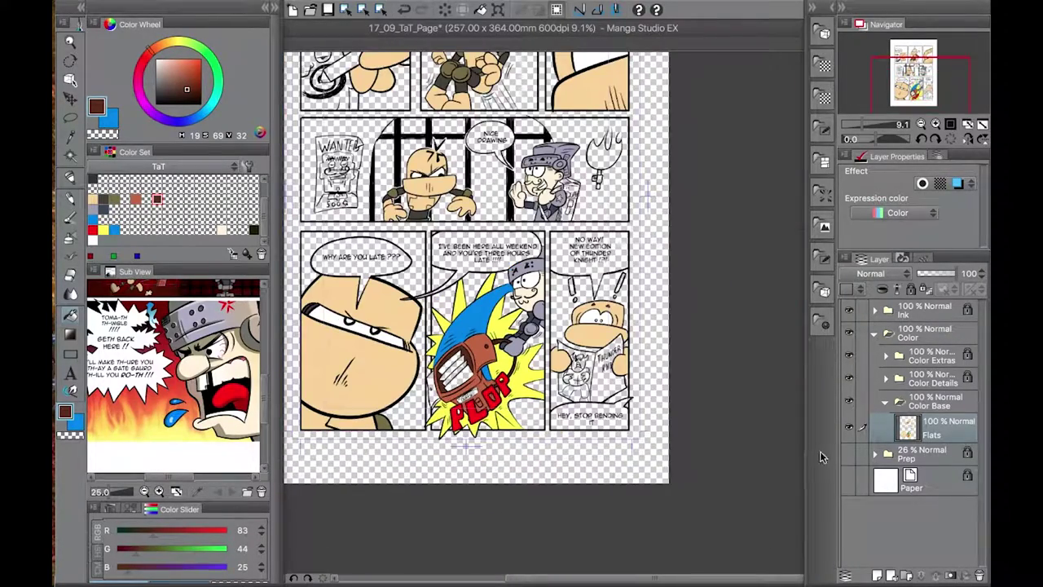
key(super+s)
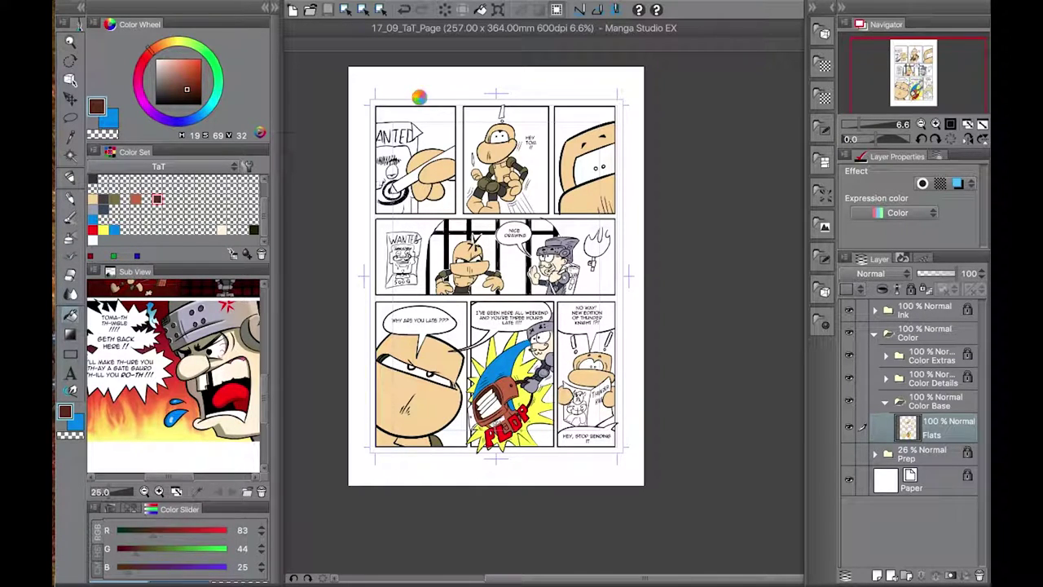
mouse_move(415, 77)
mouse_down()
mouse_move(436, 91)
mouse_move(588, 90)
mouse_up()
key(super+z)
key(super+z)
- Hide the paper and the balloon lettering, and fill the speech balloons across the panels with white, RGB 255, 255, 255
scroll(441, 399, up, 4)
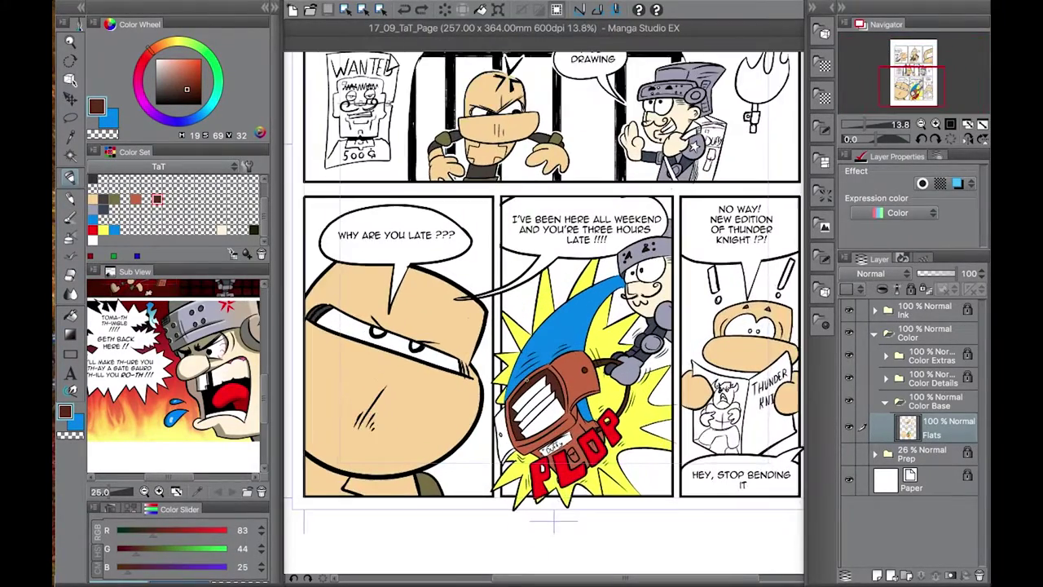
scroll(734, 375, up, 2)
click(847, 487)
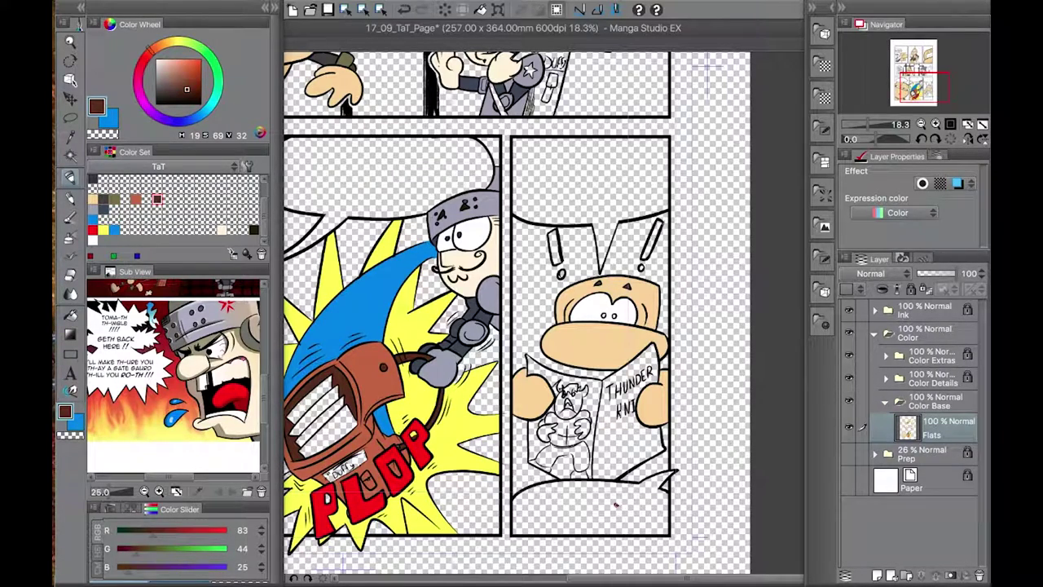
click(94, 239)
key(g)
click(601, 500)
click(580, 175)
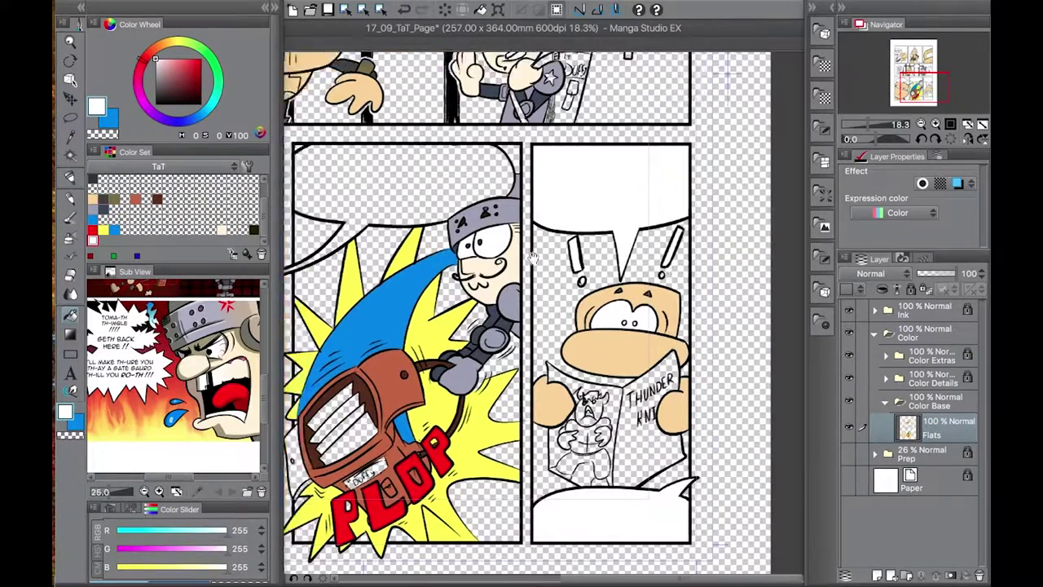
drag(533, 258, 302, 454)
- Fill the large pencil in the first panel with yellow, RGB 255, 255, 0
click(222, 230)
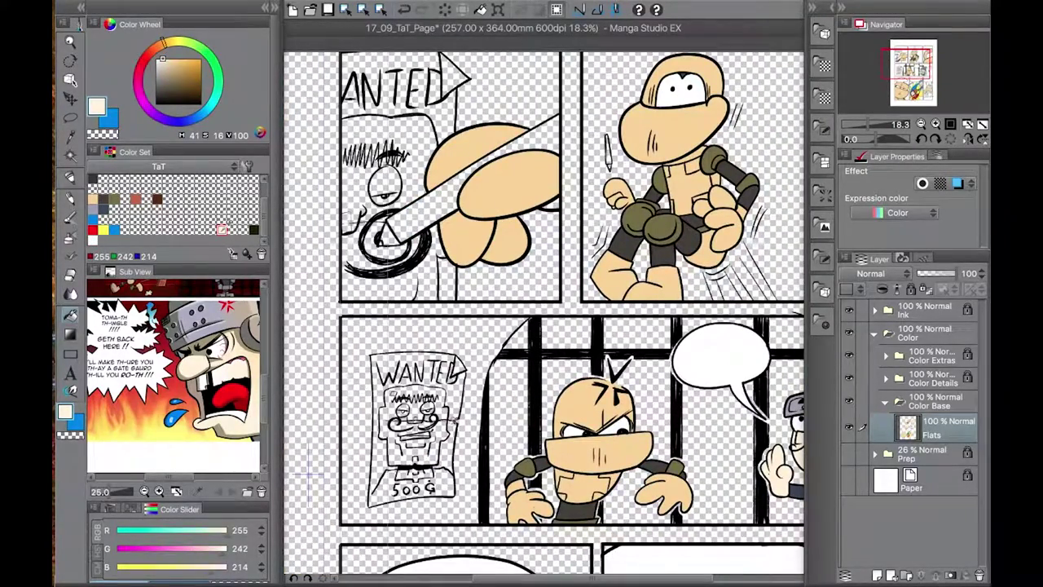
click(104, 230)
click(440, 200)
click(253, 230)
scroll(538, 310, down, 1)
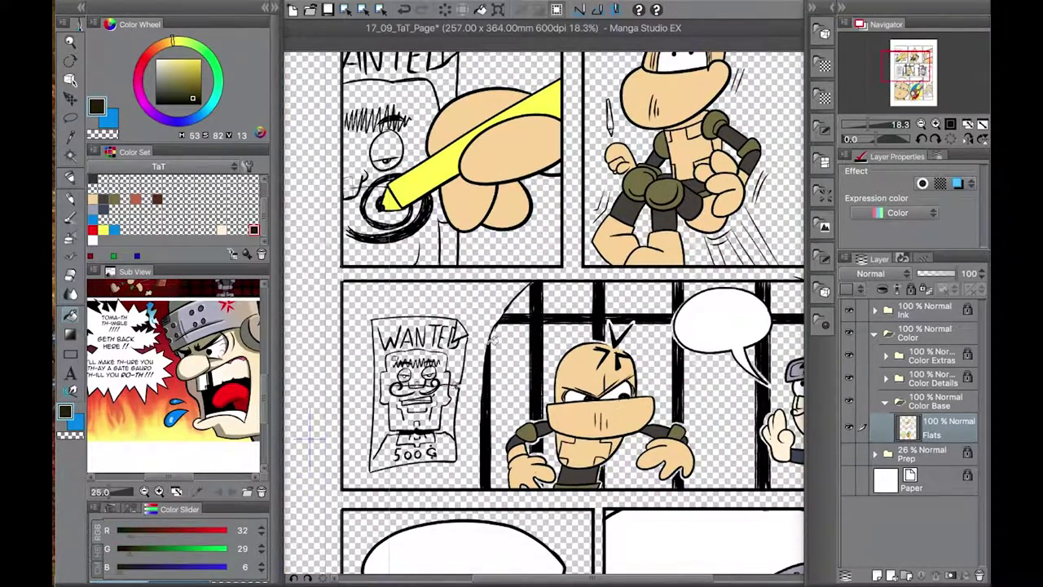
key(ctrl+z)
- Fill the torch flame in the middle panel with red, closing the gap at its tip
mouse_move(310, 440)
mouse_down()
mouse_move(489, 367)
mouse_move(774, 326)
mouse_move(773, 312)
mouse_up()
click(72, 178)
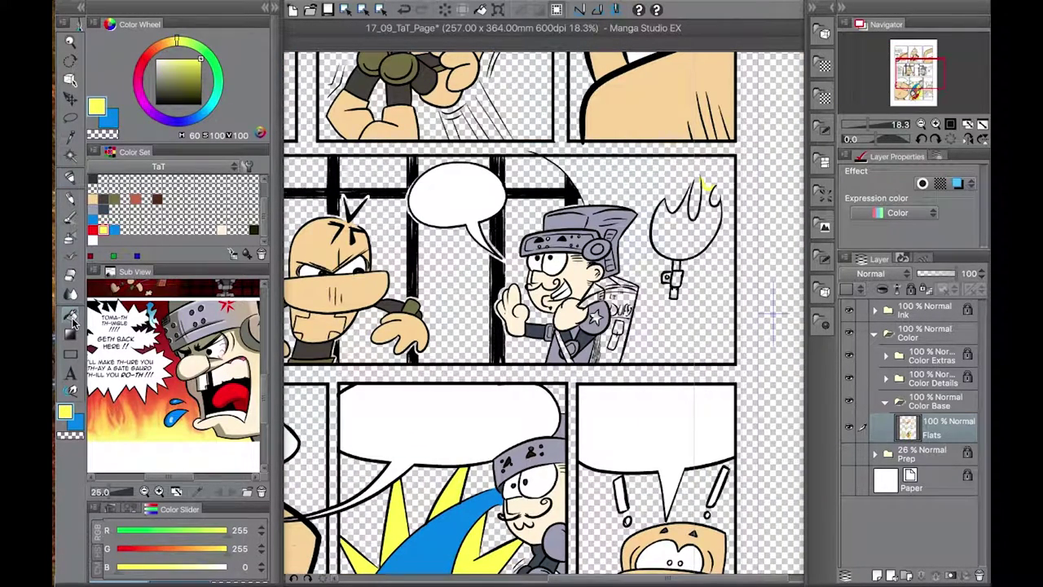
key(ctrl+z)
click(92, 230)
click(707, 185)
- Hide the ink detail lines and fill both pages of the magazine in the last panel with white, RGB 255, 255, 255
drag(684, 456, 632, 155)
click(92, 240)
click(639, 396)
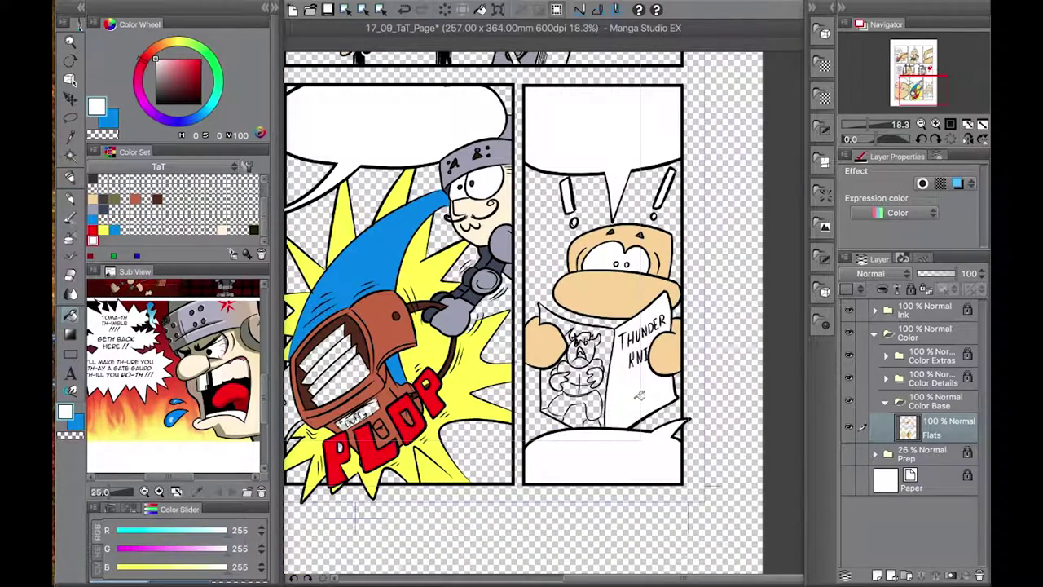
click(876, 310)
scroll(984, 452, down, 3)
scroll(984, 453, down, 3)
click(624, 375)
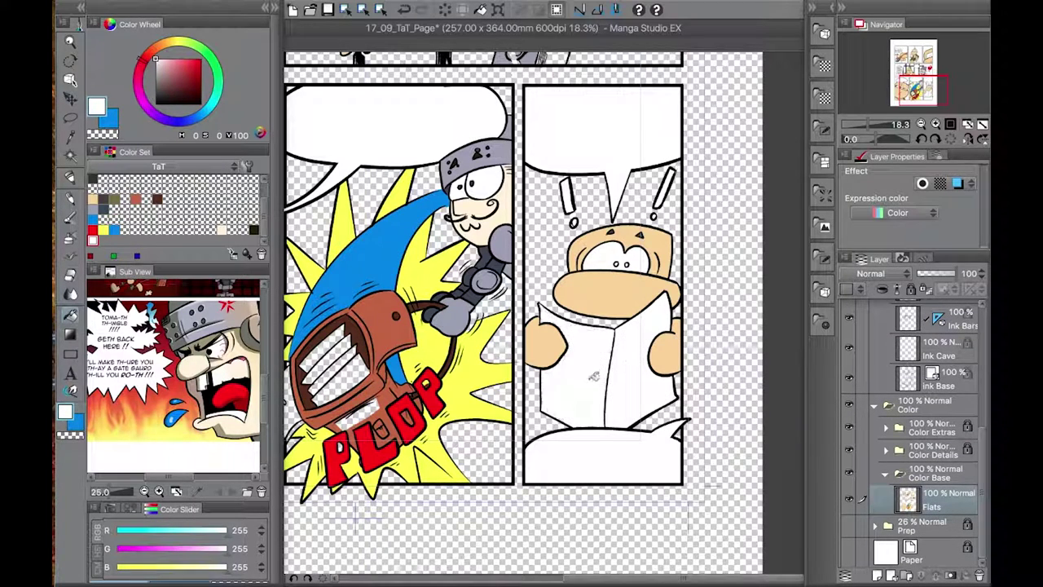
- Sample the dark red background, RGB 86, 1, 0, from the reference page and store it in the color set
drag(214, 321, 214, 459)
click(99, 344)
right_click(92, 188)
click(131, 201)
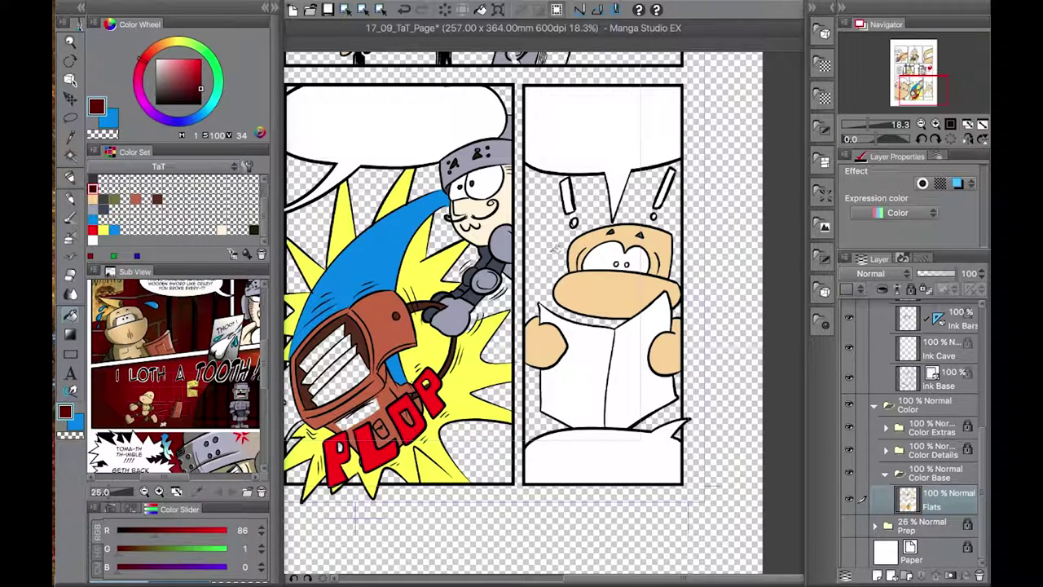
- Fill the last panel's background around the magazine reader with dark red, RGB 86, 1, 0
click(555, 249)
click(670, 411)
alt+click(680, 311)
drag(680, 310, 757, 323)
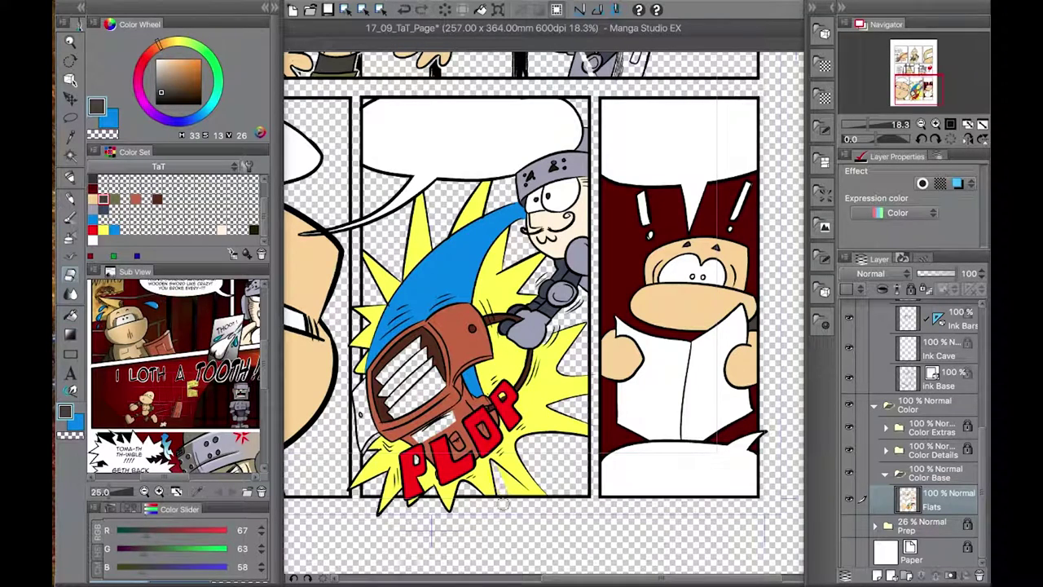
- Fill the PLOP panel's background with dark red, RGB 86, 1, 0, and the bag's remaining side with brown, RGB 192, 101, 59
click(93, 188)
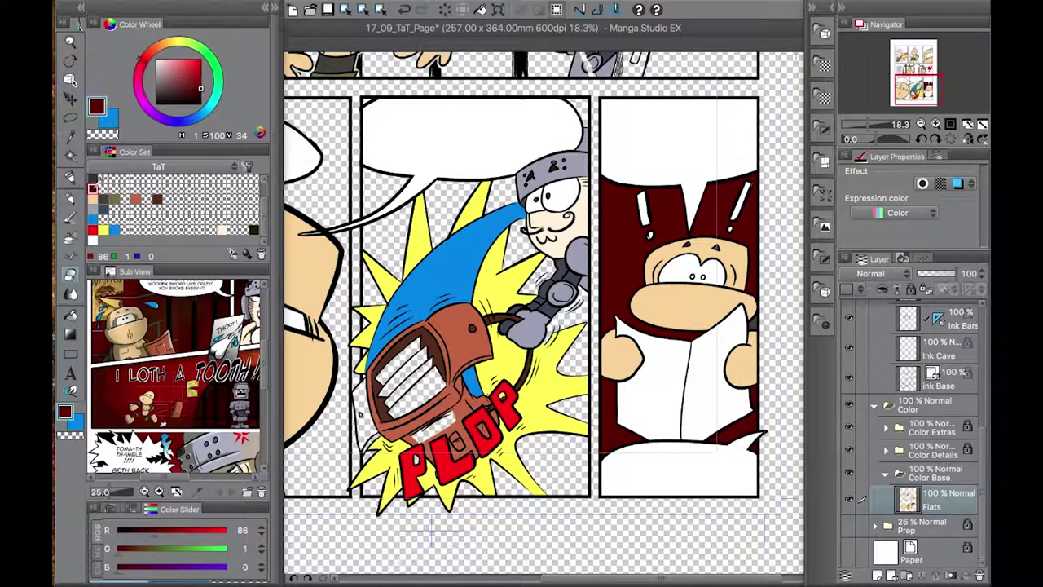
key(g)
click(374, 482)
click(566, 468)
click(580, 315)
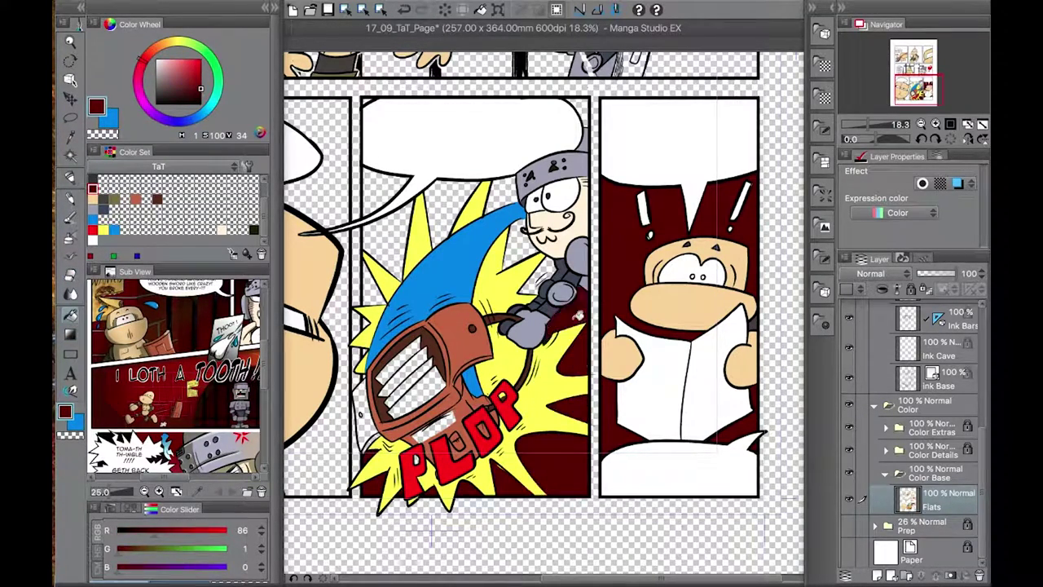
click(525, 257)
click(502, 196)
click(452, 215)
click(577, 112)
click(388, 242)
click(386, 192)
click(375, 283)
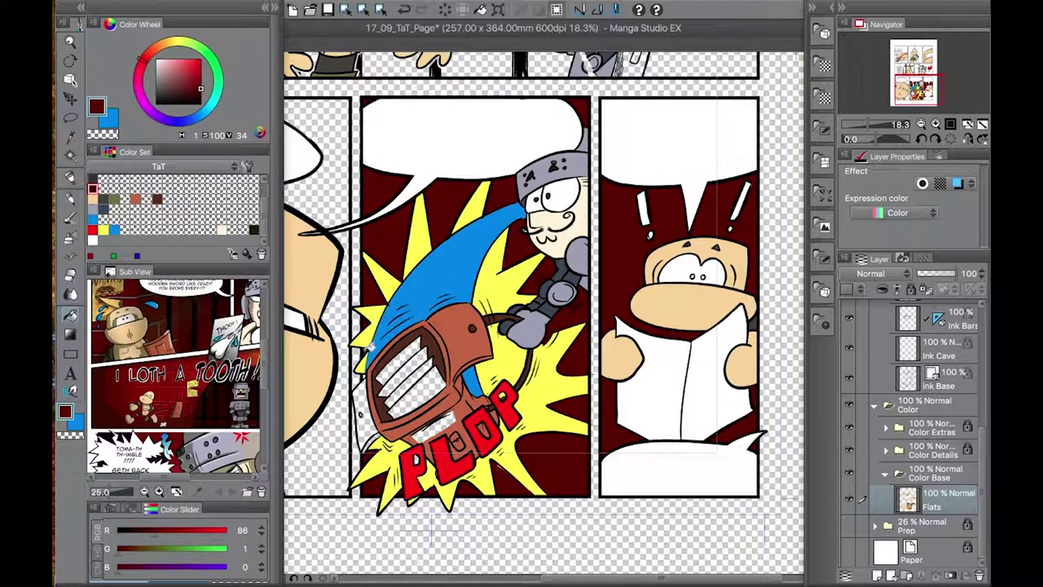
click(135, 198)
click(364, 411)
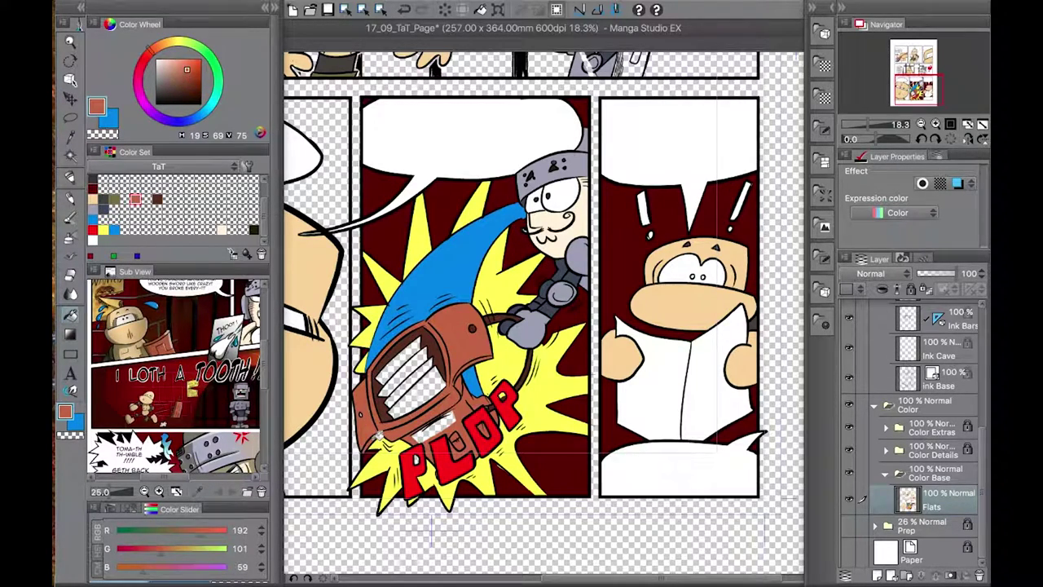
- Fill the first bottom panel's background and the middle panel's walls with dark red, RGB 86, 1, 0, and the torch bracket with blue-grey, RGB 157, 159, 180
drag(380, 434, 610, 439)
click(92, 188)
click(571, 367)
click(561, 188)
scroll(561, 188, up, 5)
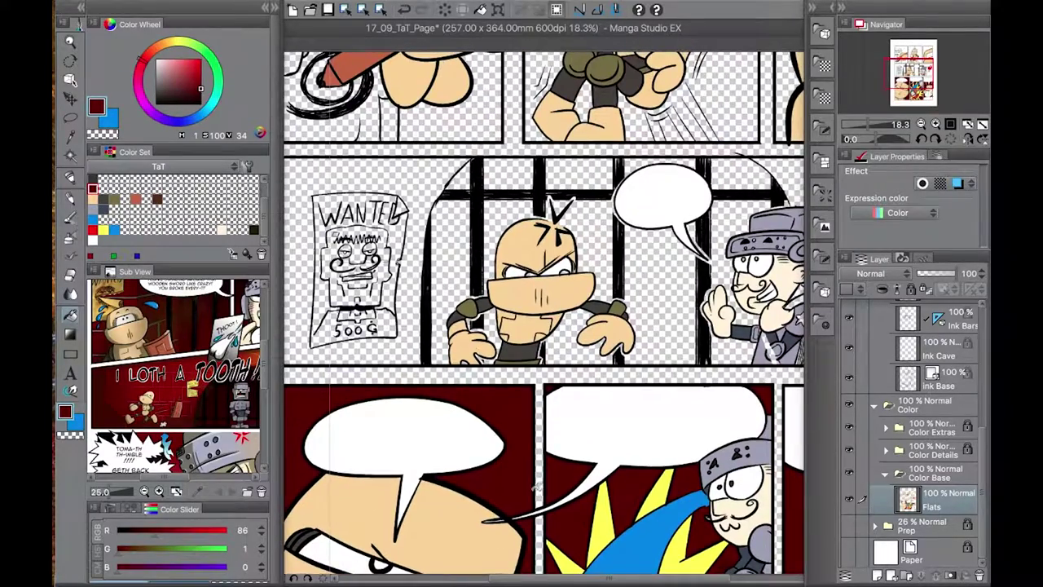
scroll(639, 205, right, 4)
alt+click(704, 214)
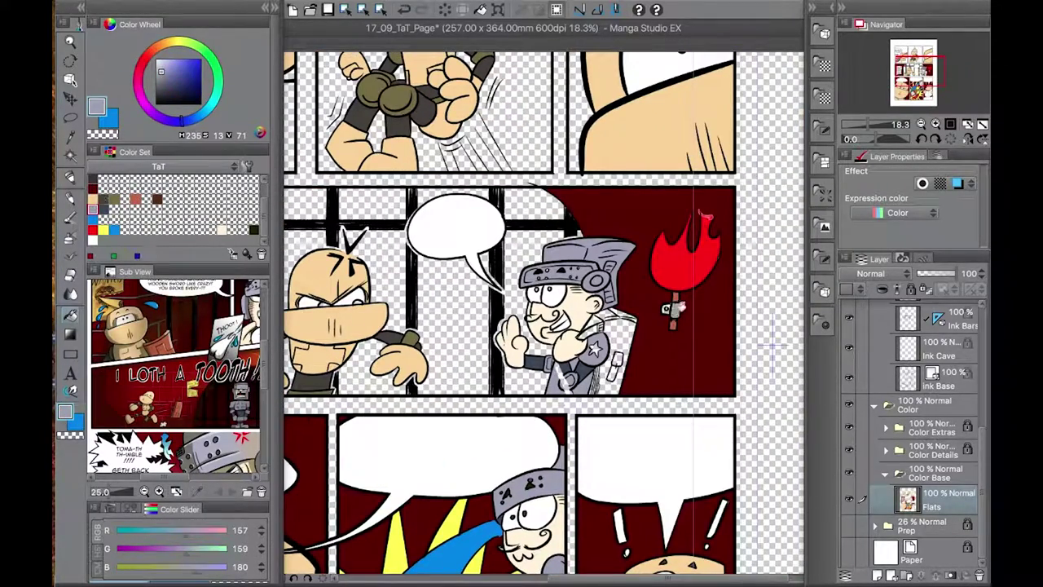
- Fill the second and third top panels' backgrounds with dark red and the small flying pencil with brown, RGB 192, 101, 59
scroll(657, 169, up, 5)
click(608, 125)
scroll(608, 124, left, 5)
click(671, 275)
scroll(607, 100, left, 1)
click(545, 284)
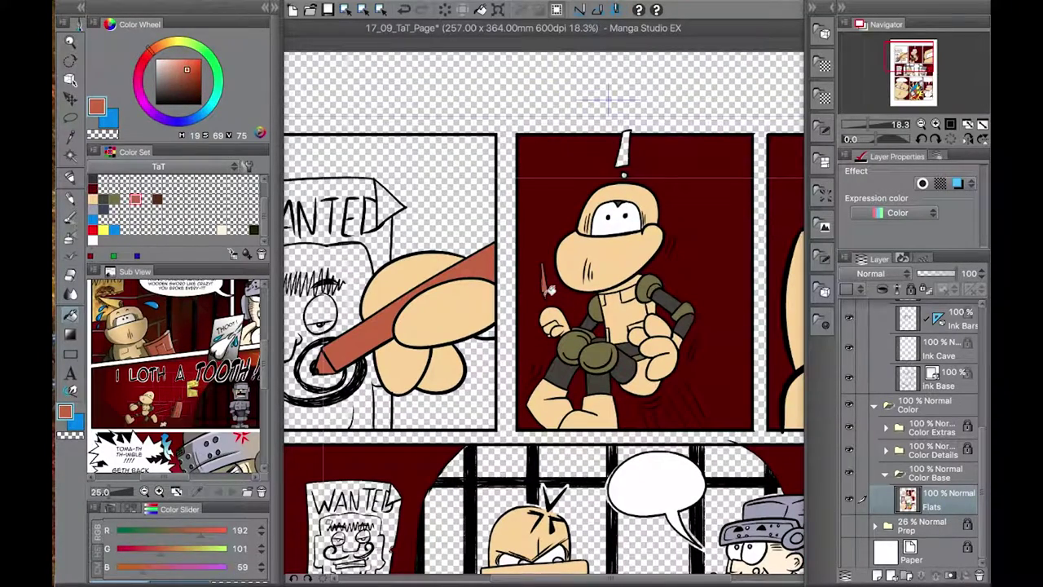
- Fill the exclamation marks in the last panel and the second top panel with yellow, RGB 255, 255, 0
click(103, 230)
scroll(640, 418, down, 5)
scroll(554, 417, right, 5)
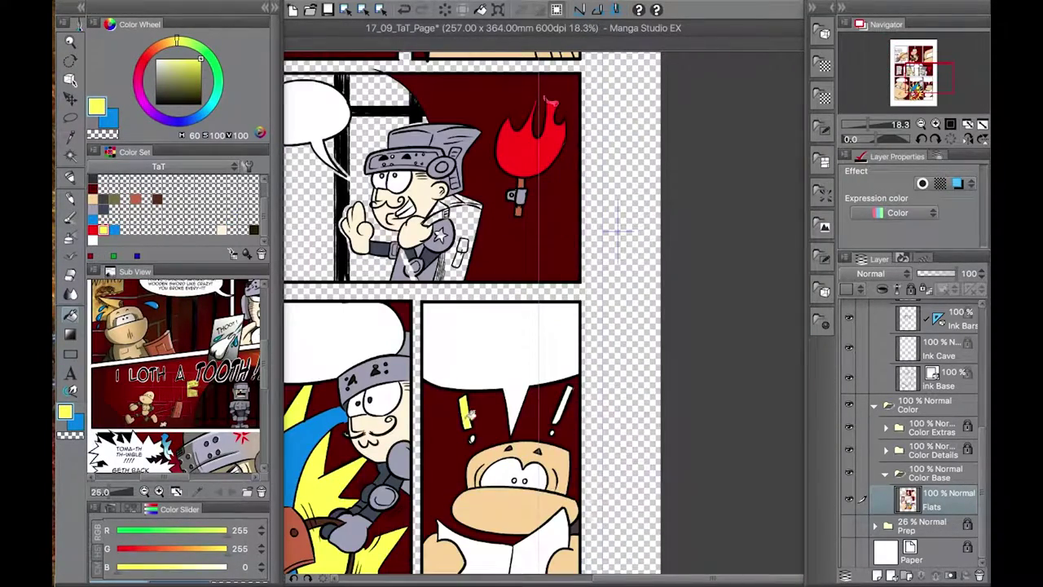
scroll(563, 408, up, 10)
scroll(563, 408, left, 5)
- Sample the dark red from the second top panel and fill the first panel's background with it
alt+click(607, 383)
click(563, 407)
alt+click(574, 379)
- Fill the wanted poster in the first panel with yellow, RGB 255, 255, 0
click(104, 230)
click(383, 326)
click(400, 420)
click(431, 425)
click(463, 461)
- Hide the two Ink Plop layers and the two Ink Details layers in the Ink Base folder
scroll(975, 355, up, 3)
click(849, 404)
click(847, 435)
click(848, 437)
click(849, 404)
click(849, 376)
scroll(849, 375, up, 3)
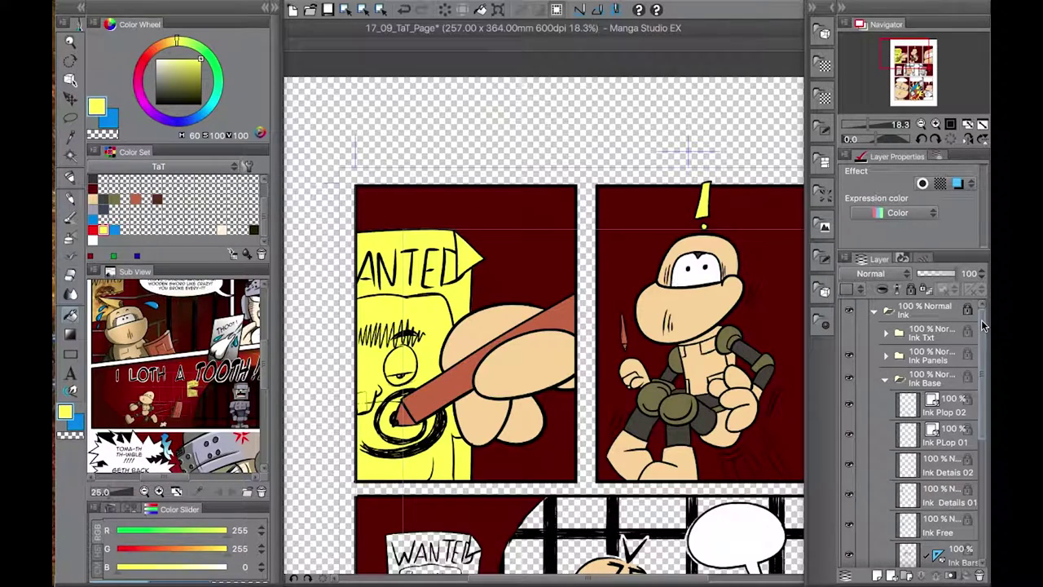
scroll(571, 367, down, 5)
click(848, 436)
click(848, 464)
click(848, 494)
click(848, 532)
scroll(478, 222, down, 3)
scroll(478, 223, down, 5)
scroll(479, 222, right, 3)
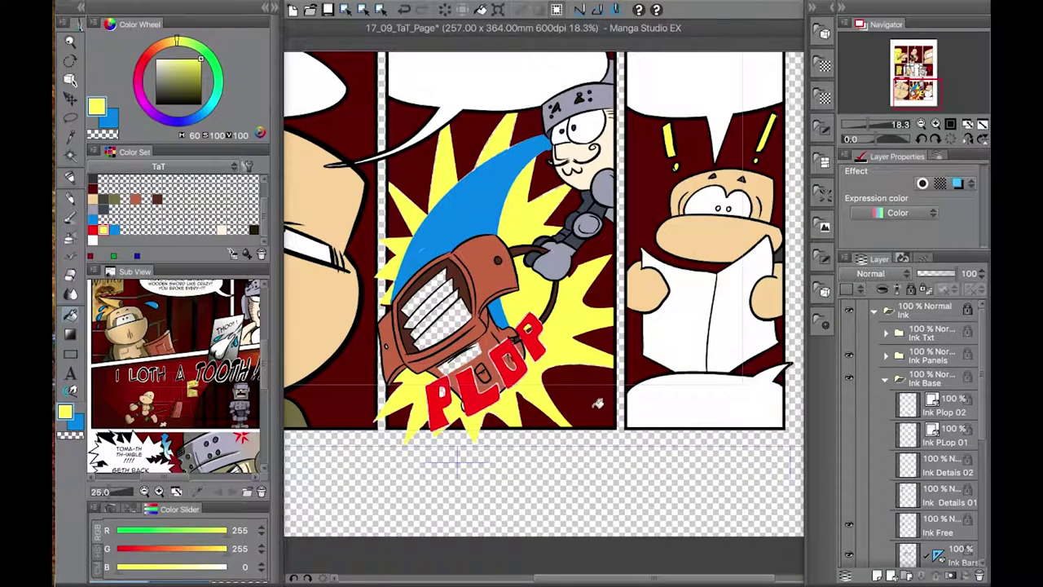
- Fill the last panel's newspaper and the sheets inside the brown backpack with cream, RGB 255, 242, 214
click(221, 230)
click(742, 310)
click(677, 309)
click(440, 319)
click(427, 302)
click(454, 375)
- Fill the backpack's name label above the PLOP lettering with the same cream
scroll(544, 293, down, 1)
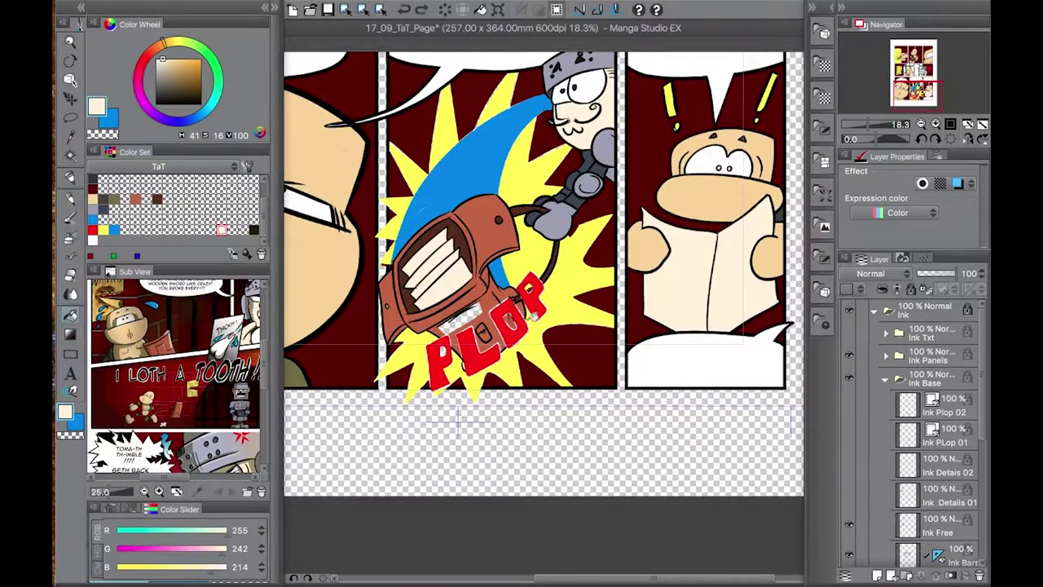
scroll(457, 423, up, 1)
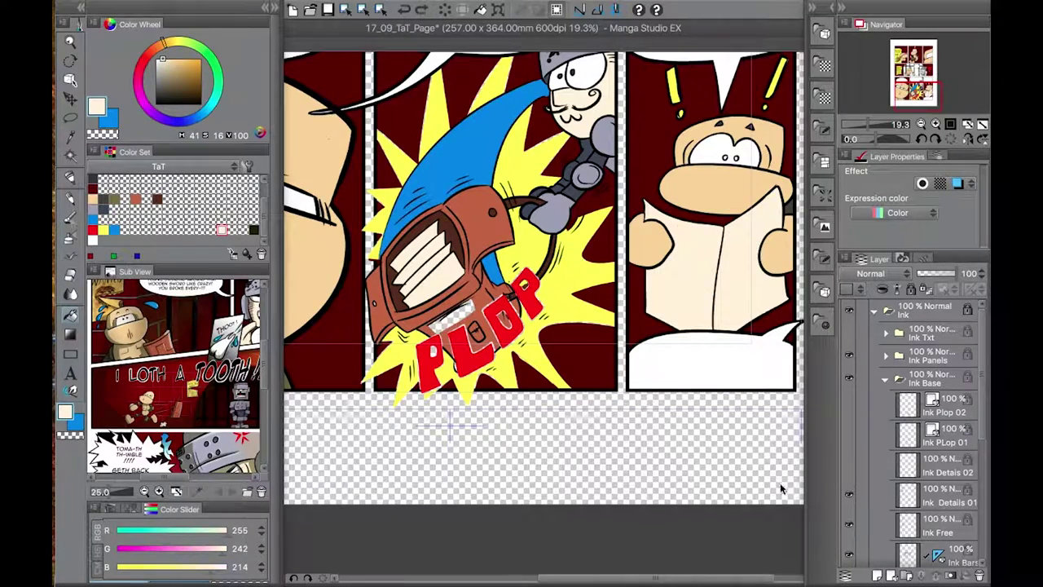
scroll(446, 325, up, 4)
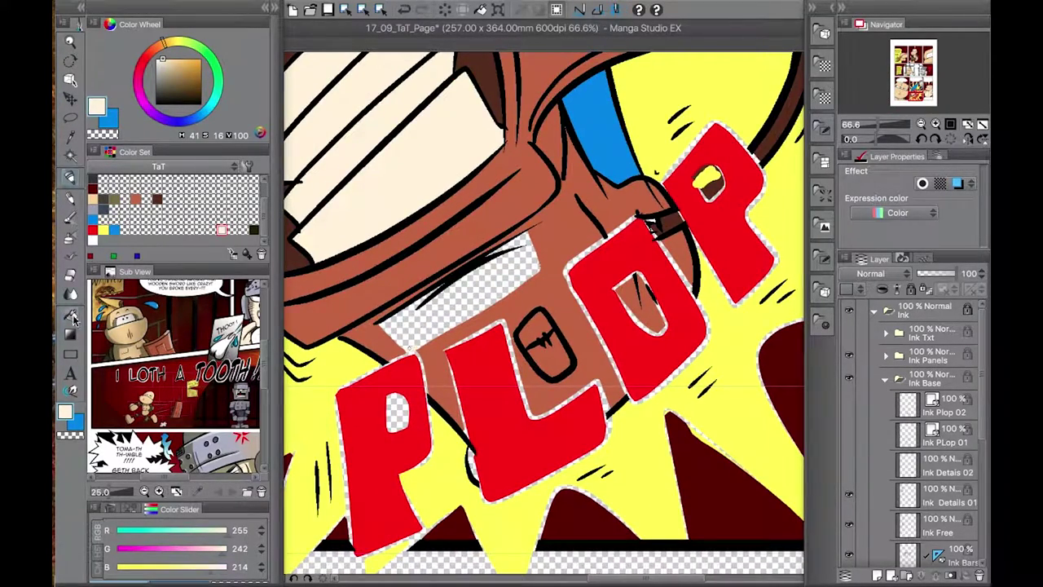
click(473, 293)
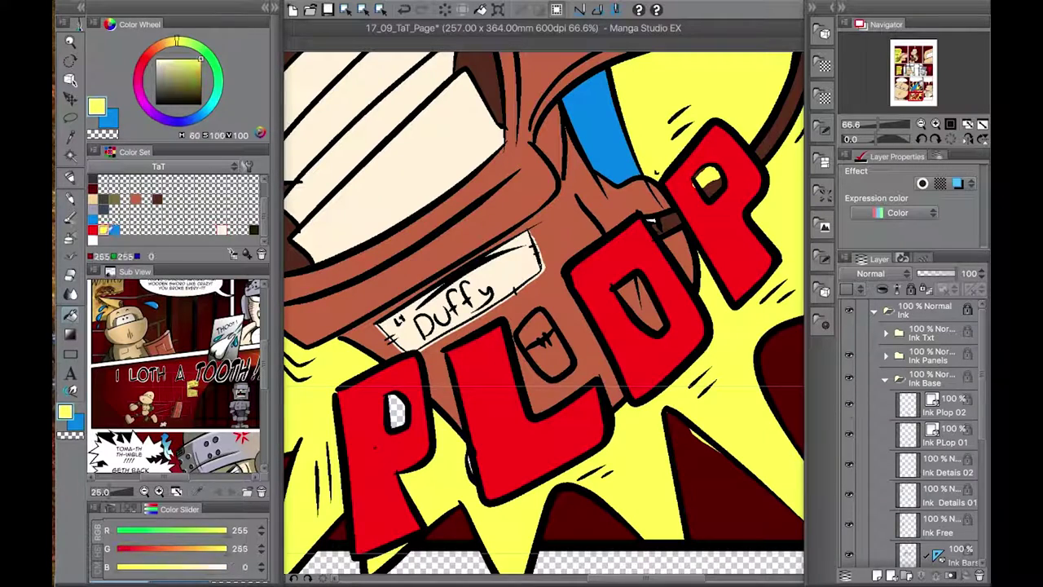
- Touch up the unfilled gaps around the PLOP lettering with dark brown, red, rust brown and the sampled dark red
click(158, 198)
key(p)
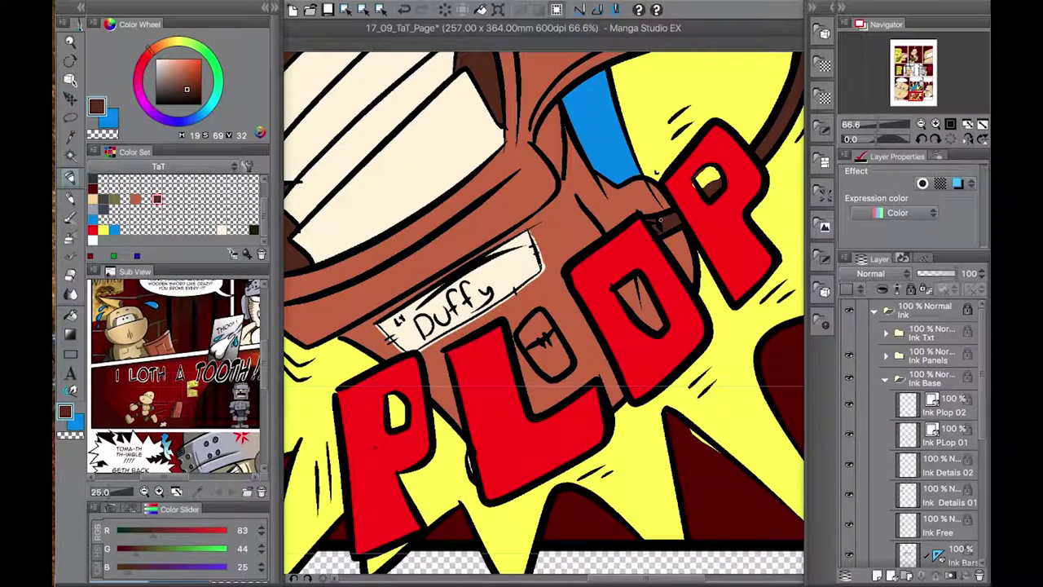
click(92, 230)
click(135, 198)
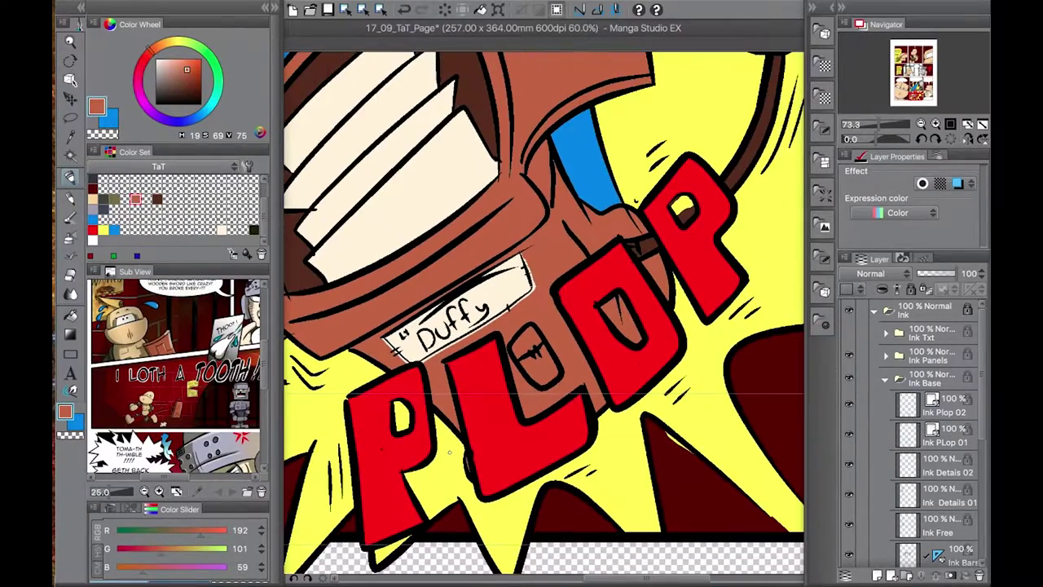
alt+click(680, 443)
- On the Ink Base layer, erase the head outline where it crosses the speech balloon tail between the first two bottom panels
scroll(577, 348, down, 1)
drag(917, 101, 908, 77)
scroll(913, 407, down, 4)
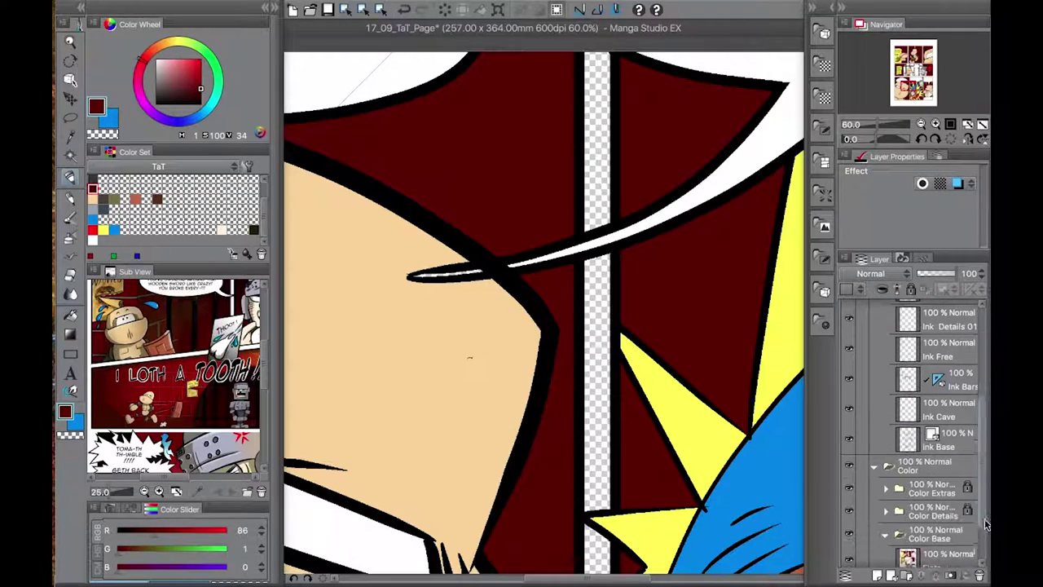
click(946, 440)
key(e)
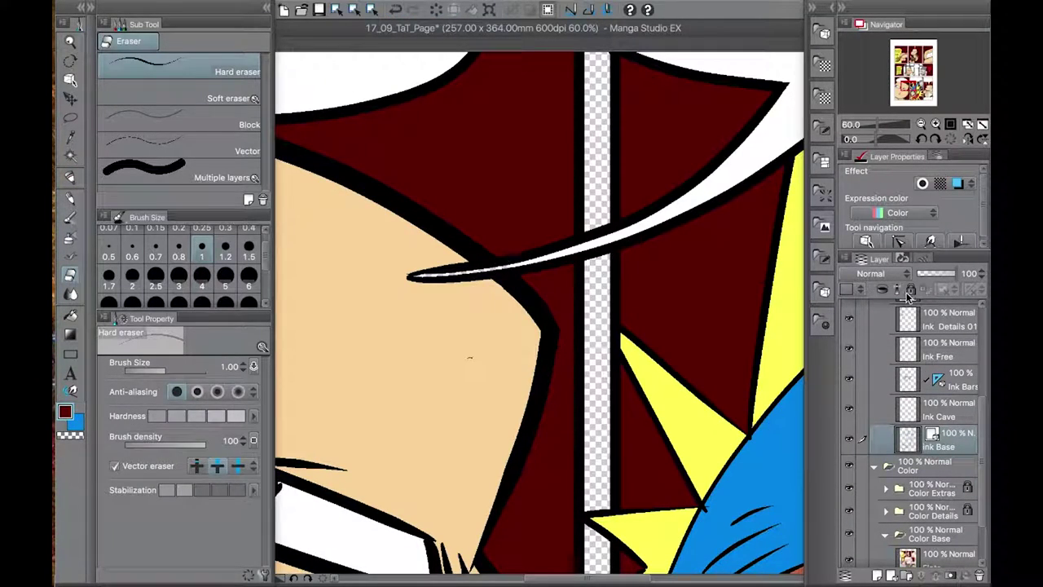
- On the Flats layer, set the secondary color to Snow white and paint the balloon tail with the Fill-in-mono pen
click(945, 558)
scroll(912, 448, down, 2)
click(75, 421)
click(634, 159)
click(613, 410)
key(p)
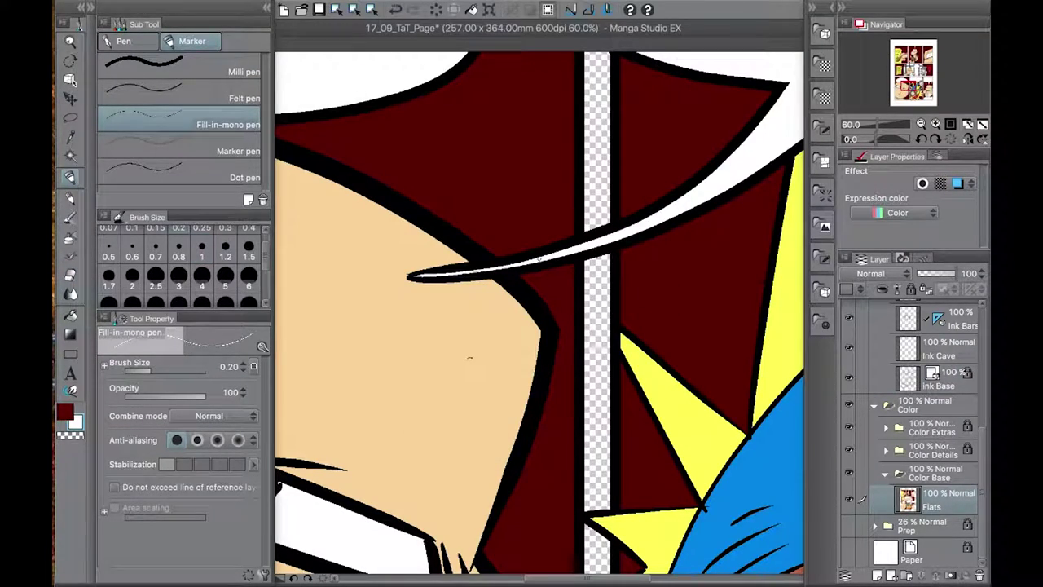
- Fill the barred window areas in the middle panel with white
key(ctrl+0)
key(g)
mouse_move(491, 237)
mouse_down()
mouse_move(535, 245)
mouse_move(526, 304)
mouse_move(624, 214)
mouse_up()
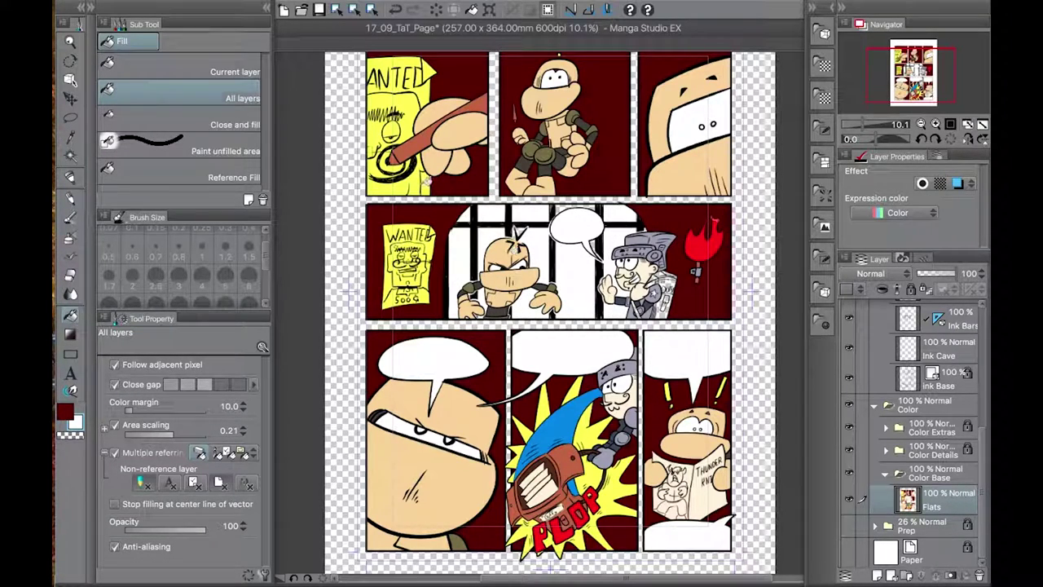
scroll(498, 255, up, 4)
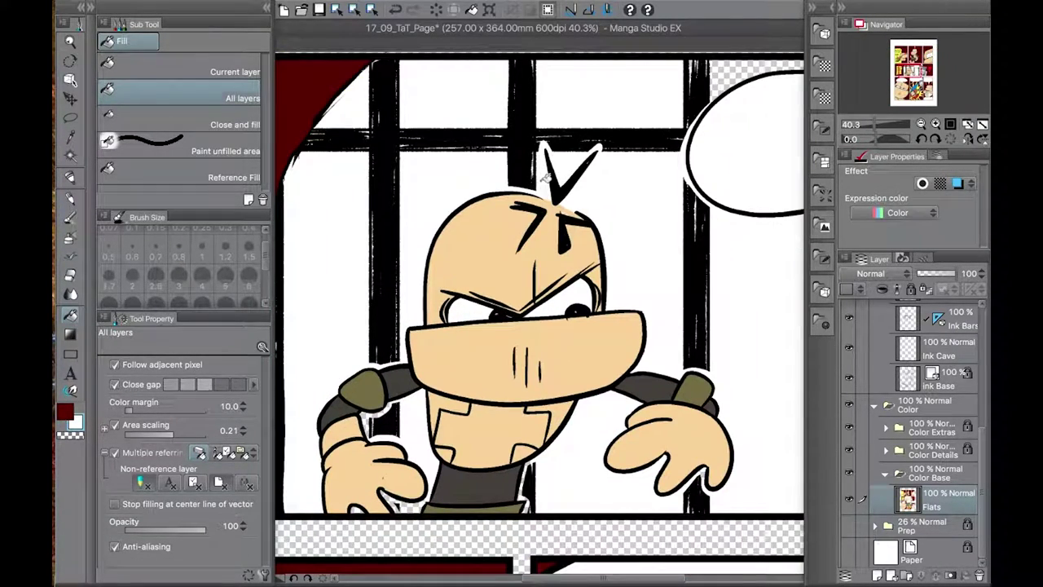
- Paint the small gaps beside the prisoner's arm and hand white with the Mechanical pencil at size 4
click(72, 198)
key(bracketright)
key(bracketright)
key(bracketright)
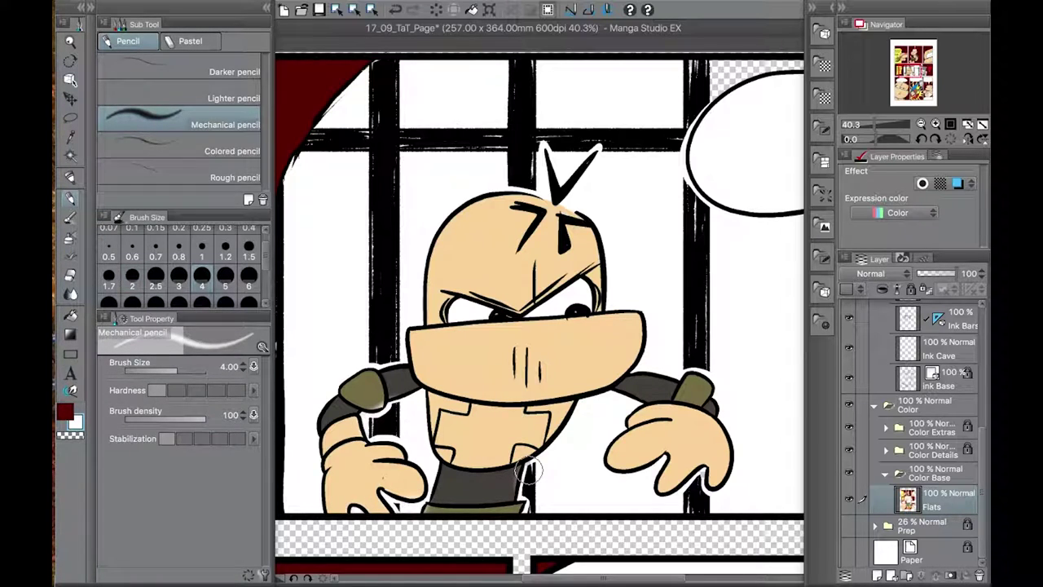
- Paint the remaining gap beside the prisoner's torso white with the Fill-in-mono pen at size 0.50
click(70, 177)
key(bracketright)
key(bracketright)
key(bracketright)
key(bracketright)
key(bracketright)
key(bracketright)
key(bracketright)
key(bracketright)
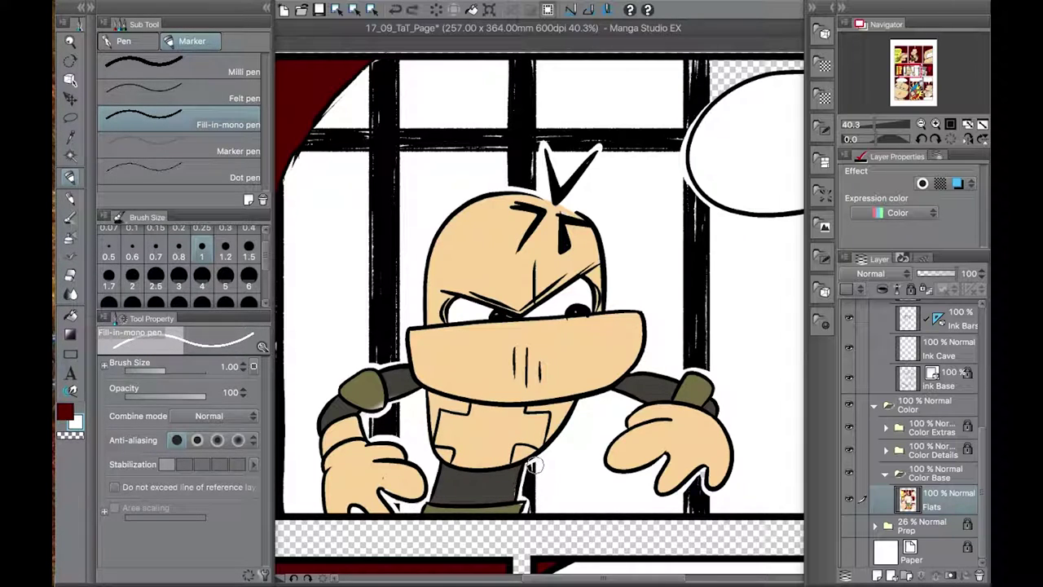
key(bracketleft)
key(bracketleft)
key(bracketleft)
key(bracketleft)
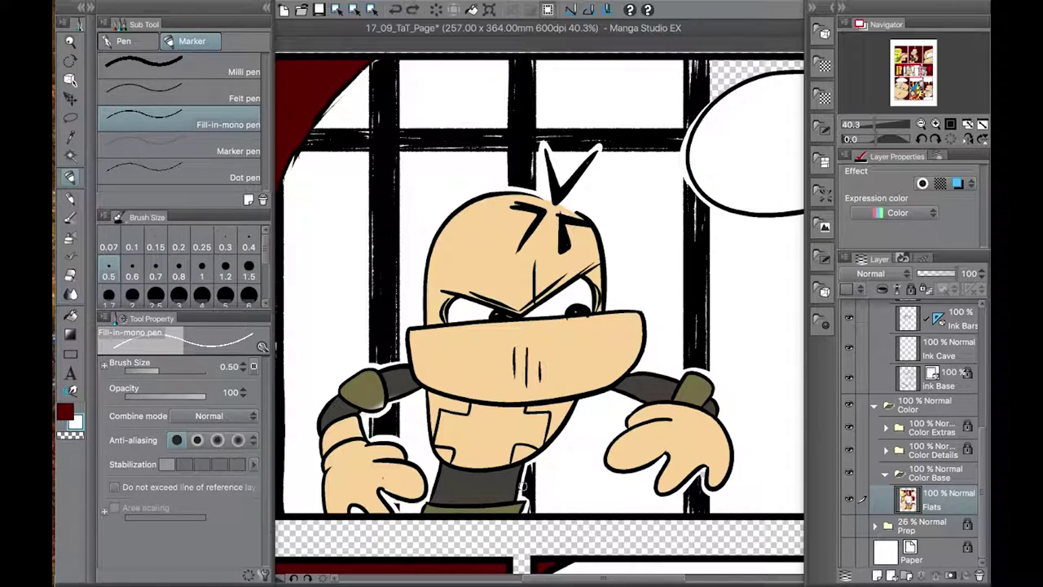
- Fill the unfilled gaps around the middle panel's speech balloon with white
drag(684, 489, 424, 473)
click(72, 316)
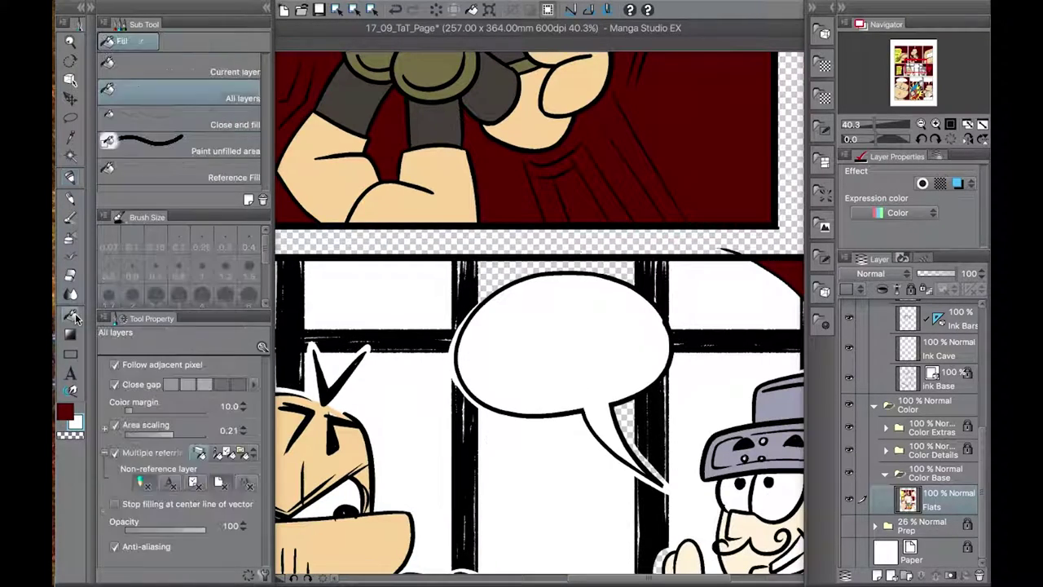
drag(802, 346, 587, 189)
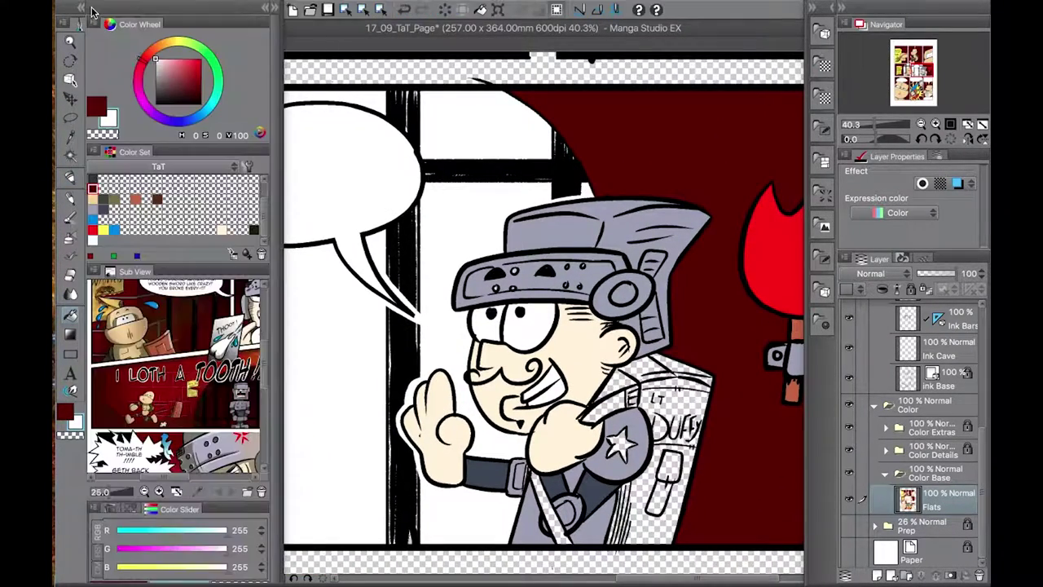
- Hide the Ink Plop, Ink Details and Ink Free layers and fill the knight's backpack and straps with rust brown, RGB 192, 101, 59
click(619, 336)
click(590, 352)
click(666, 347)
scroll(896, 424, up, 5)
drag(850, 352, 849, 477)
click(652, 383)
click(575, 376)
click(526, 473)
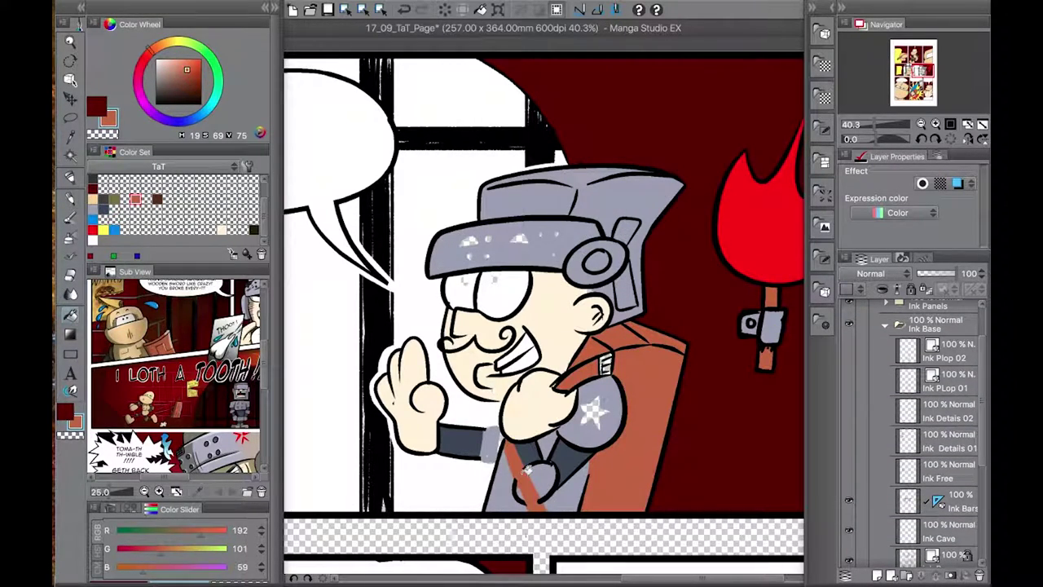
- Sample the background's dark red and recolor the knight's backpack straps with it
alt+click(717, 391)
click(575, 377)
key(i)
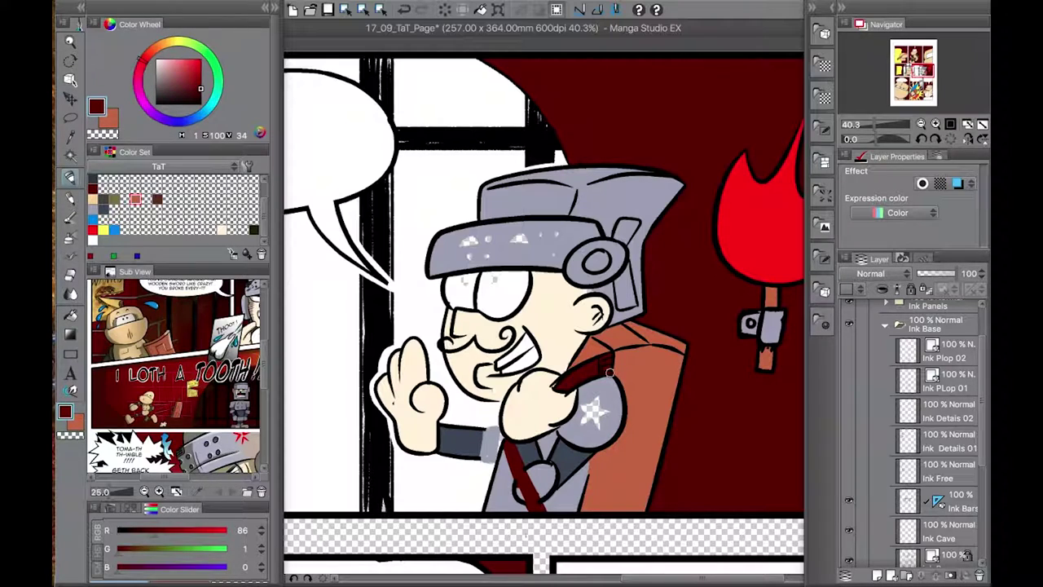
- Fill the star on the knight's shoulder with yellow, RGB 255, 255, 0
click(103, 230)
key(g)
click(593, 413)
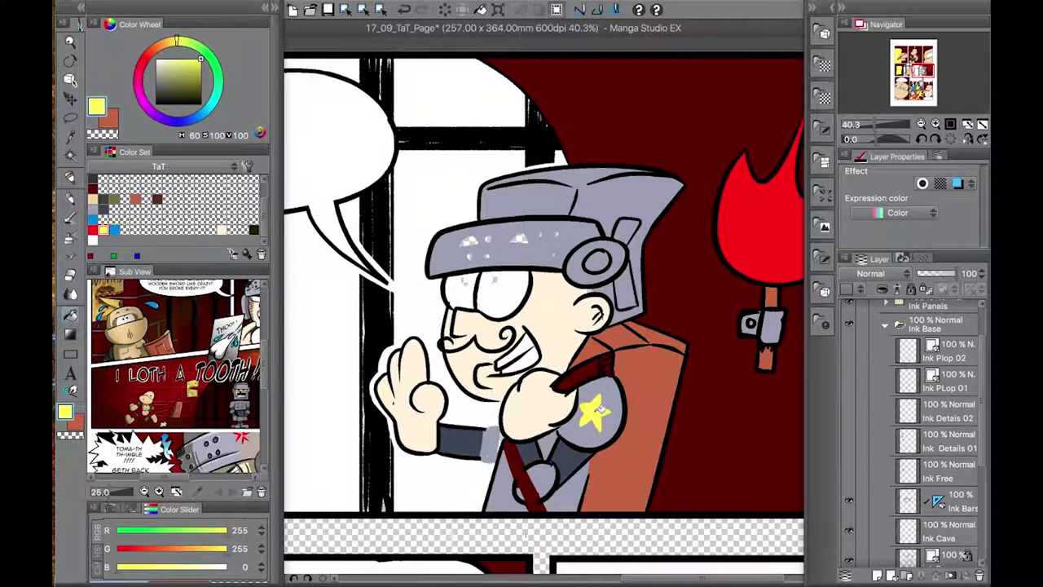
- Show the hidden ink layers again and make the Flats layer active
drag(850, 353, 847, 425)
click(848, 412)
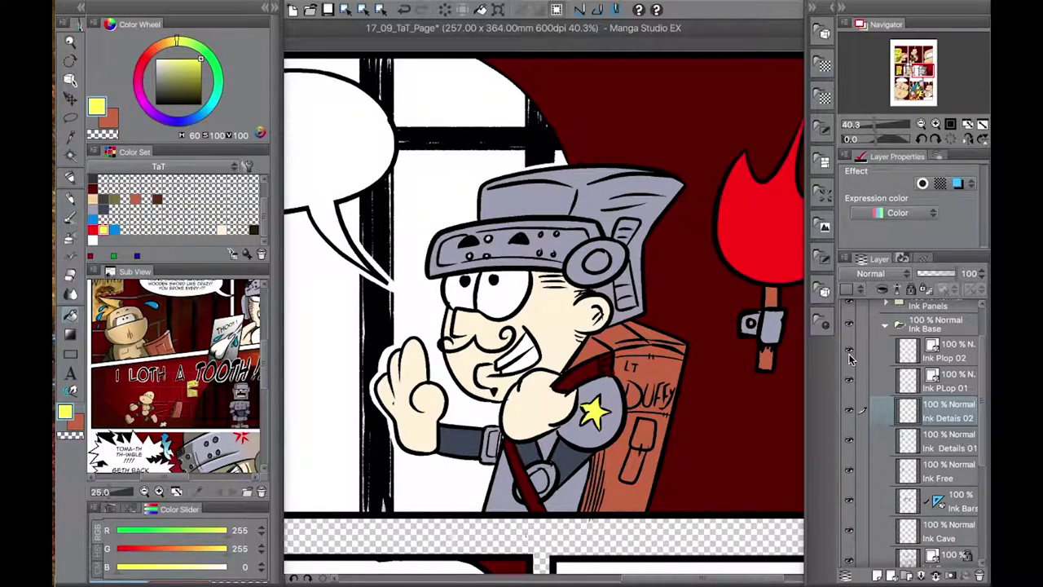
click(885, 324)
click(946, 427)
- Paint the window bars around the knight and the speech balloon gray, RGB 157, 159, 180
drag(480, 308, 430, 454)
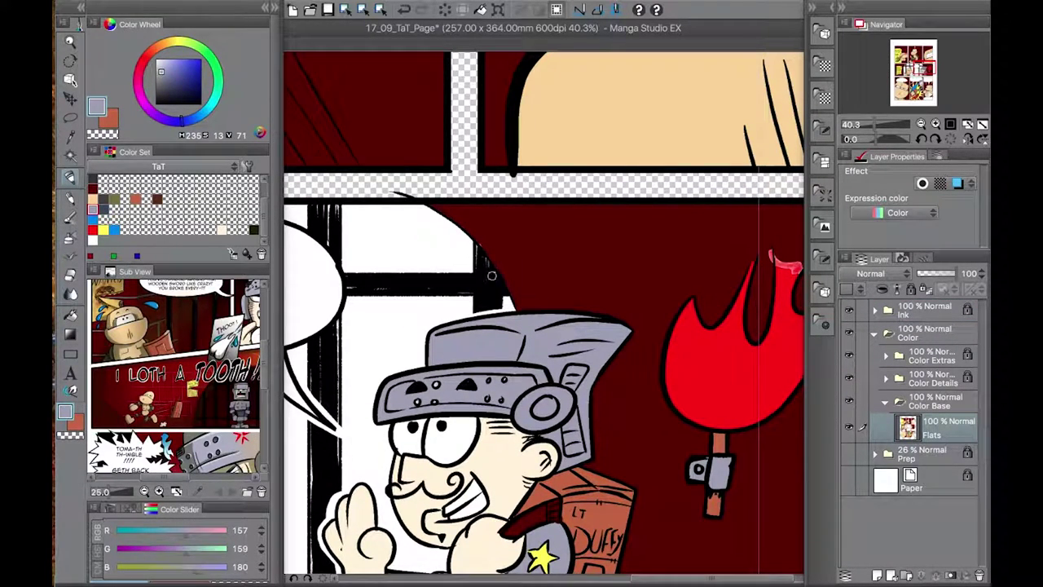
drag(492, 278, 532, 420)
scroll(511, 340, down, 3)
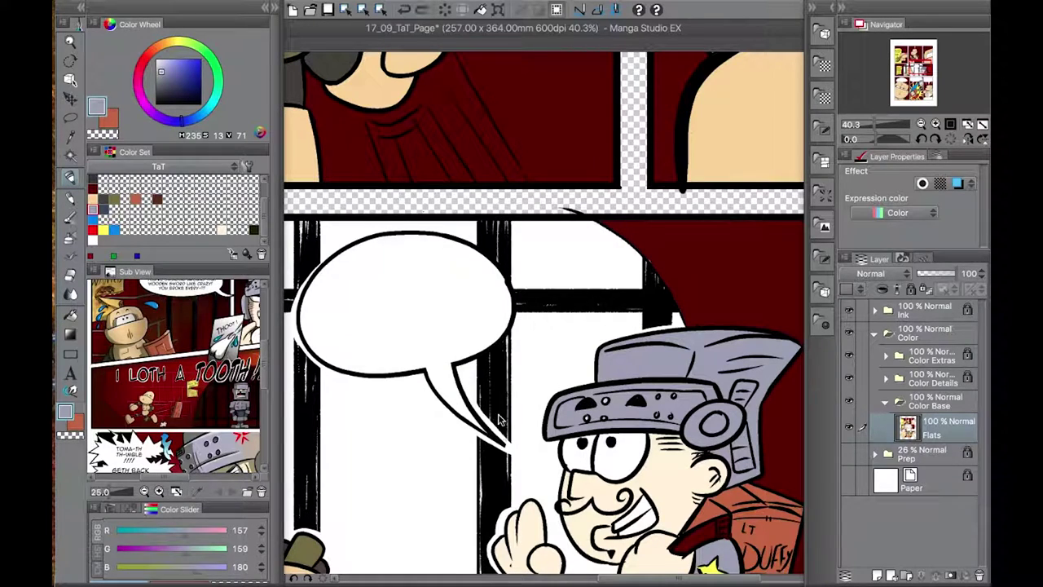
scroll(494, 372, down, 3)
scroll(495, 372, down, 3)
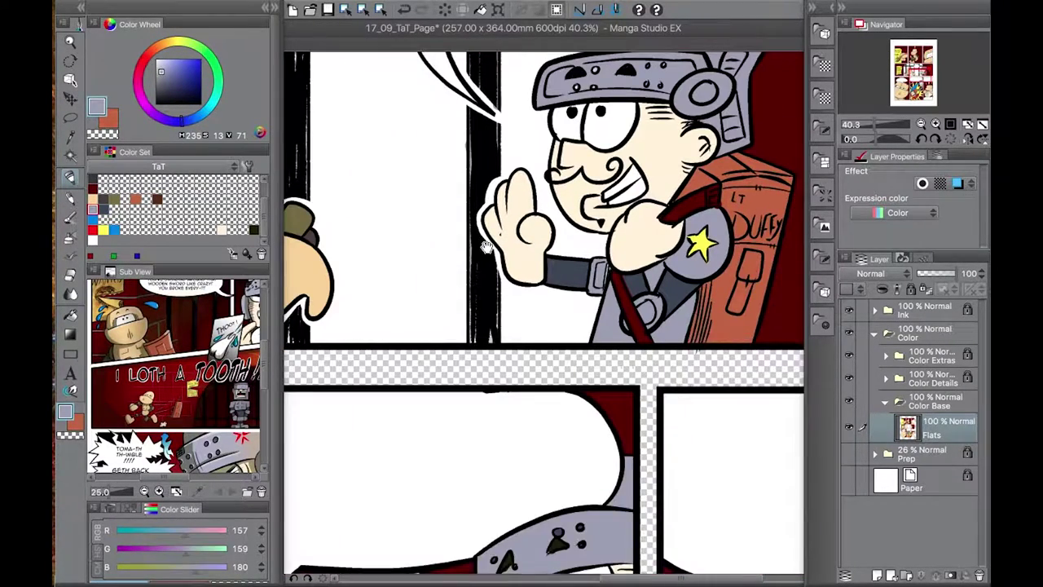
- Set the secondary color to Snow white and touch up the white edge around the middle panel's speech balloon
scroll(491, 405, up, 3)
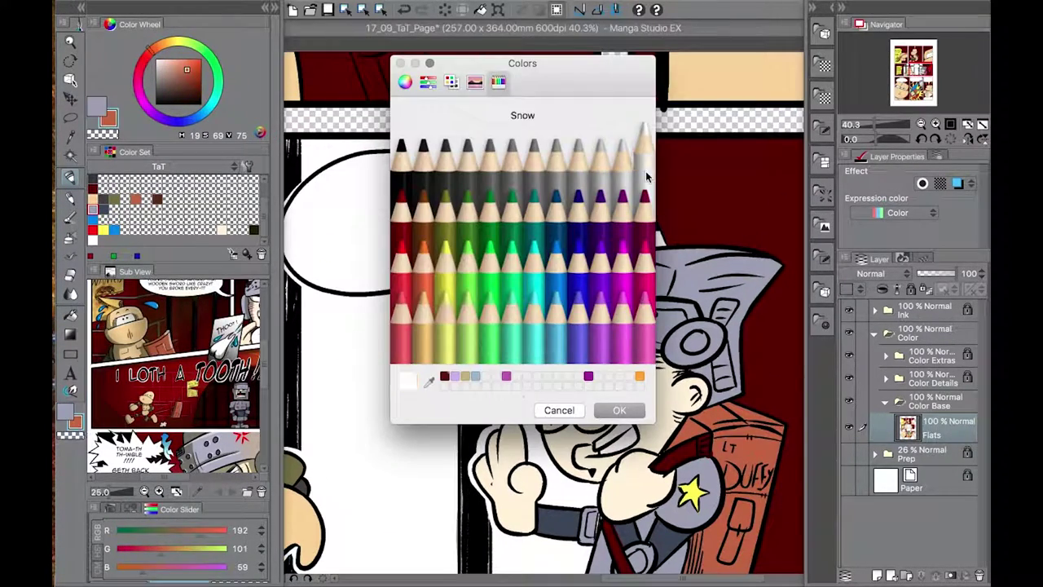
drag(492, 366, 728, 444)
key(x)
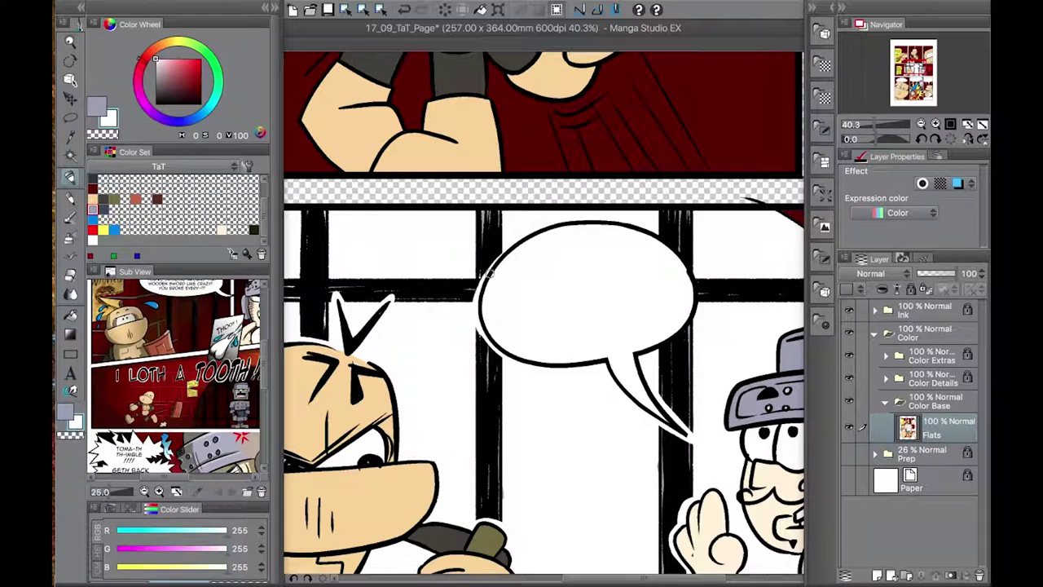
- Paint the remaining window bars around the prisoner gray, RGB 157, 159, 180
scroll(481, 281, down, 3)
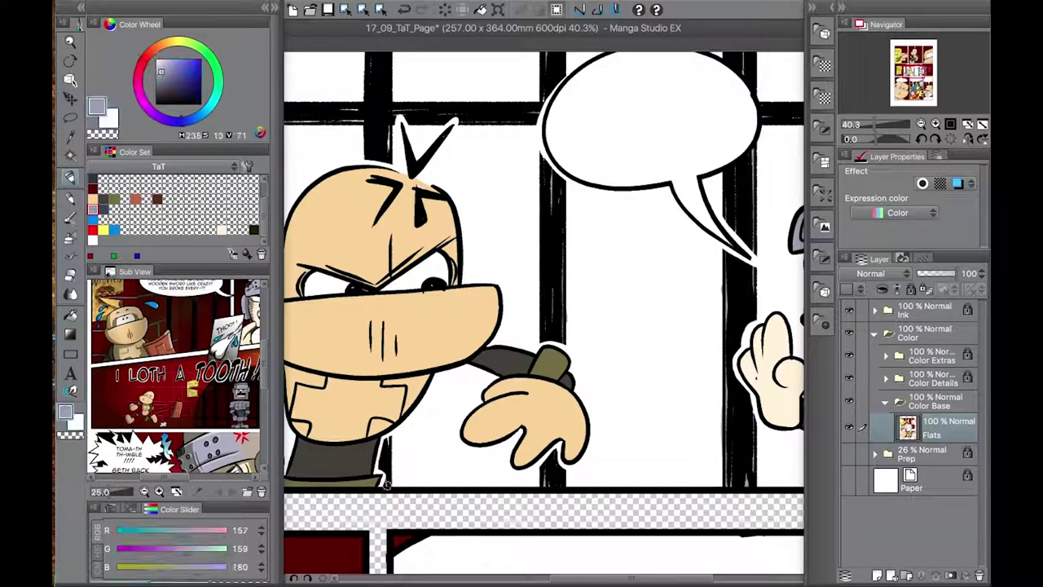
scroll(426, 442, up, 3)
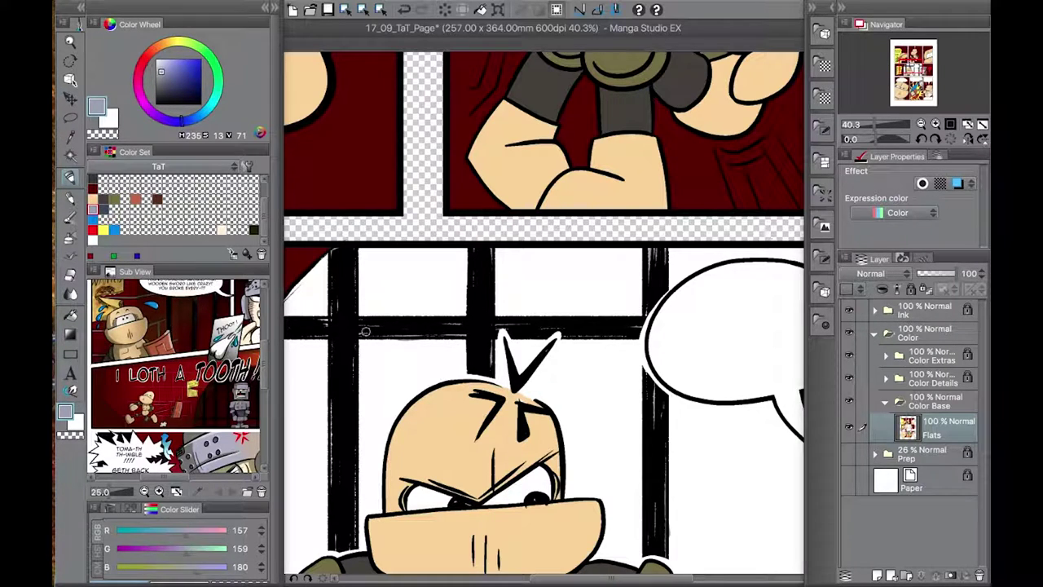
scroll(358, 331, down, 3)
drag(363, 326, 456, 318)
scroll(478, 316, down, 2)
scroll(479, 317, down, 2)
scroll(499, 366, up, 2)
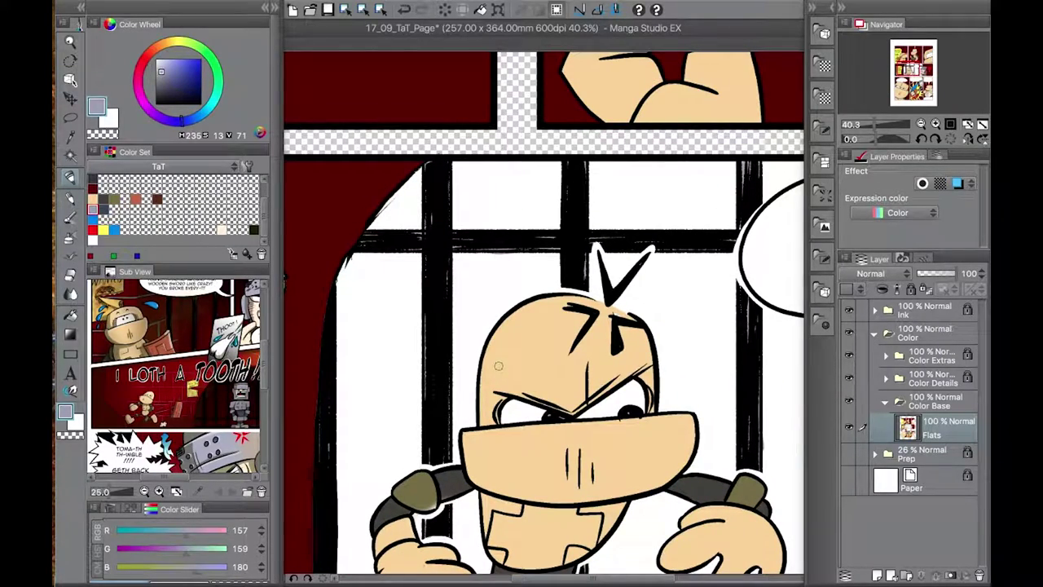
- Show the Paper layer and duplicate the Flats layer
scroll(498, 366, down, 8)
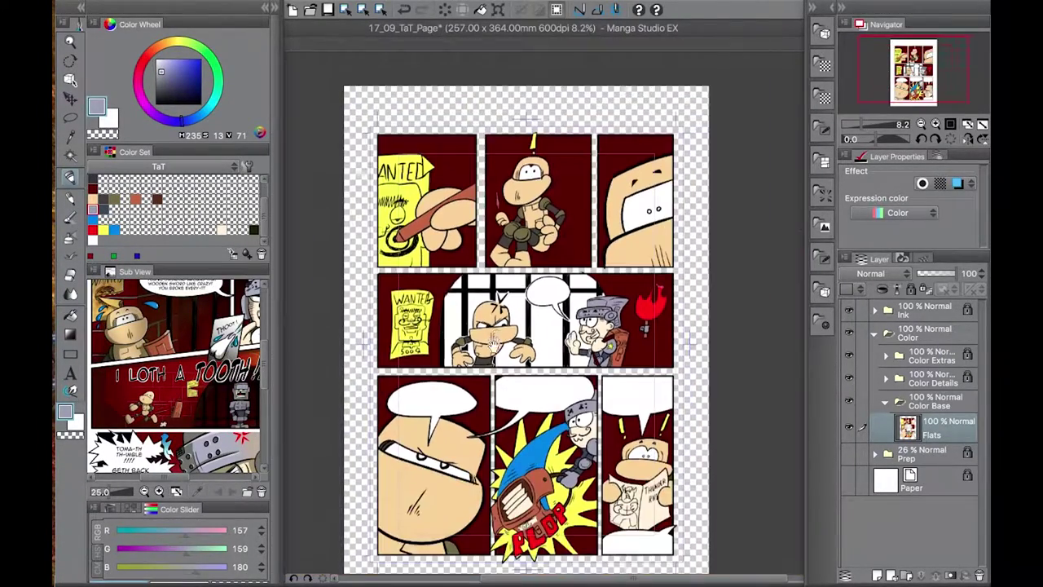
click(849, 483)
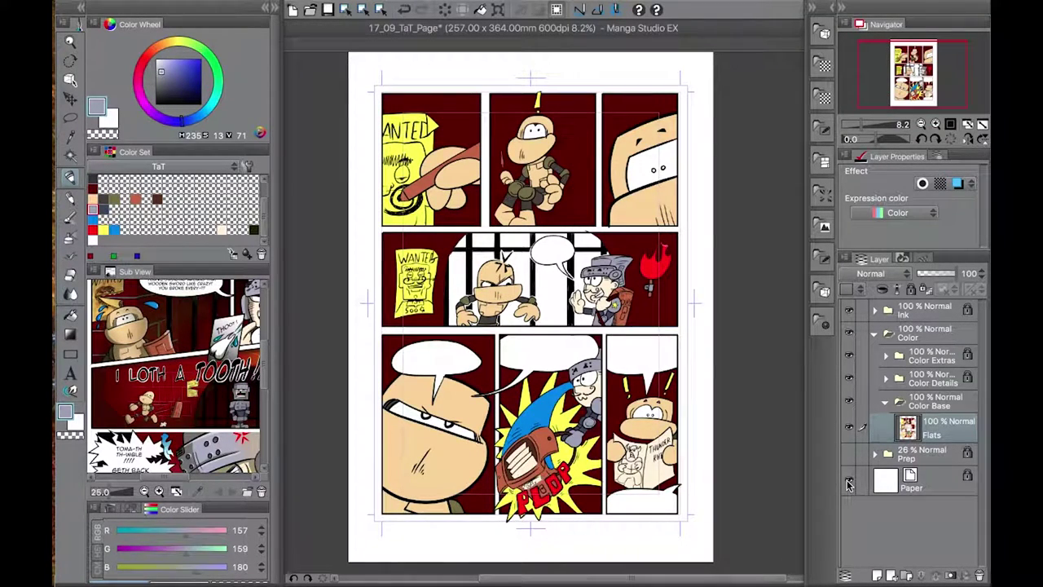
right_click(929, 428)
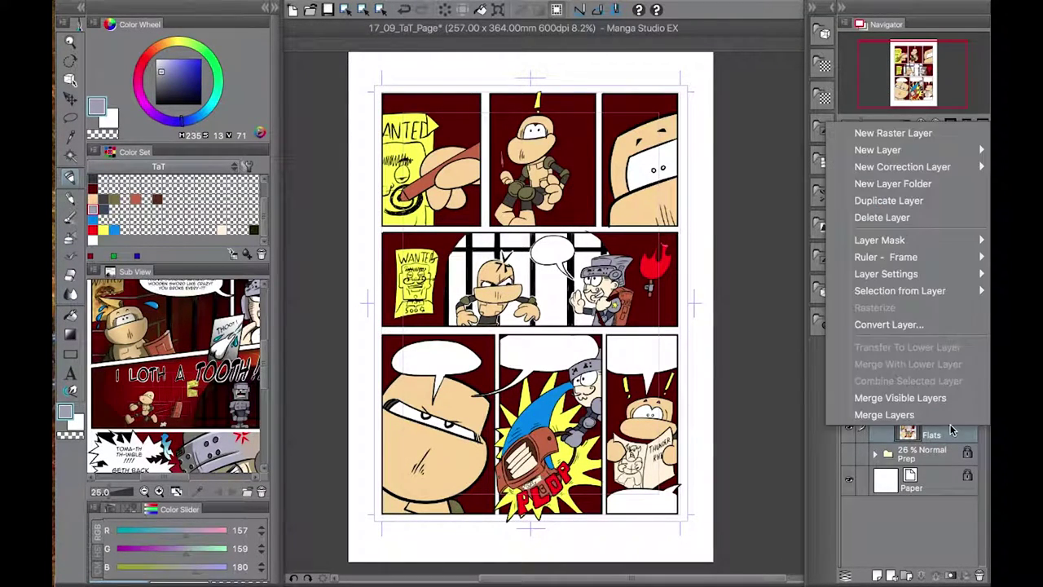
click(876, 200)
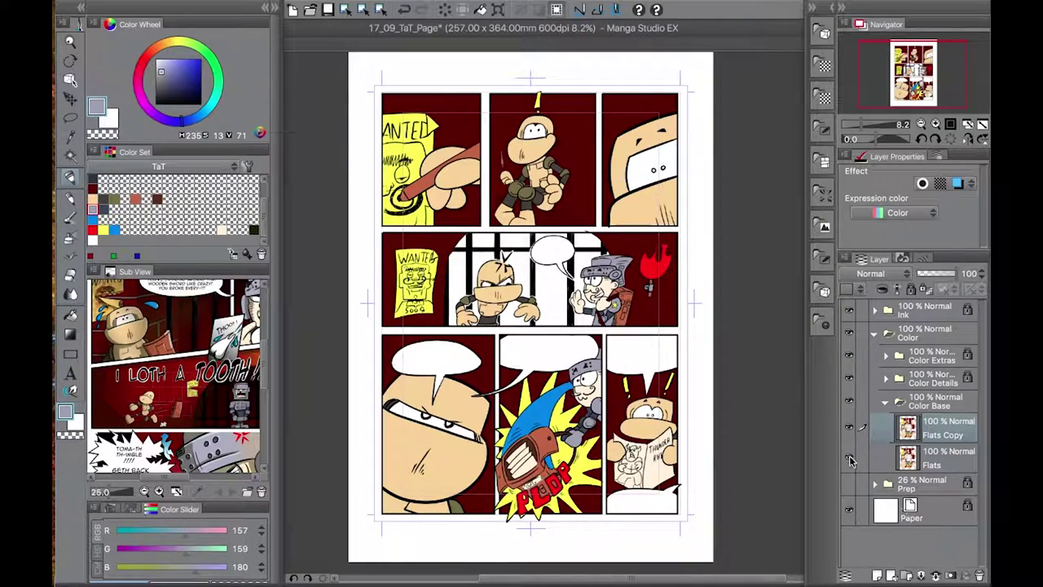
- Hide the original Flats layer and add a new raster layer named Grads above the copy
click(879, 578)
double_click(942, 434)
text(Gra)
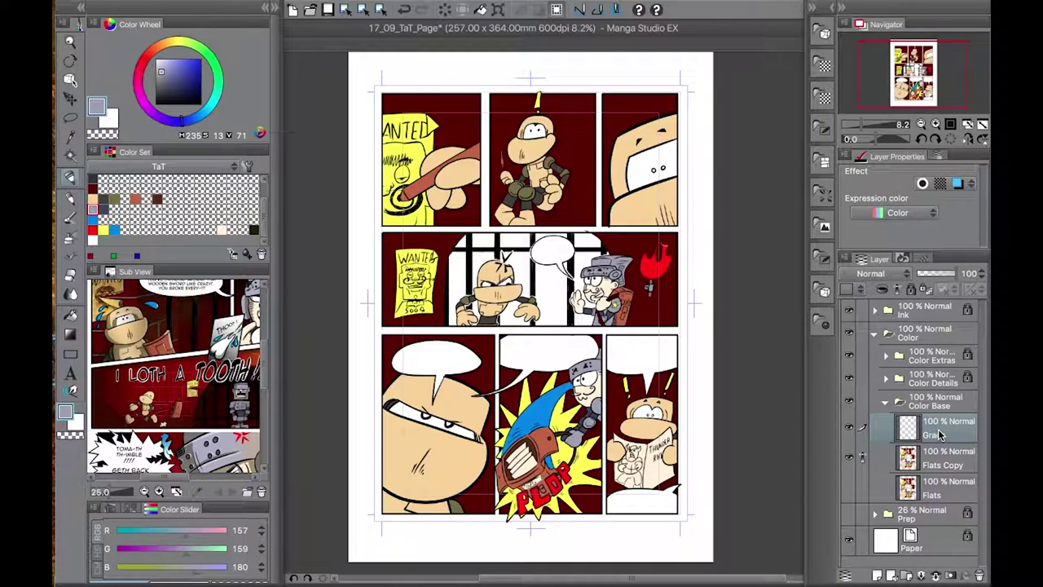
text(ds)
click(848, 314)
click(552, 305)
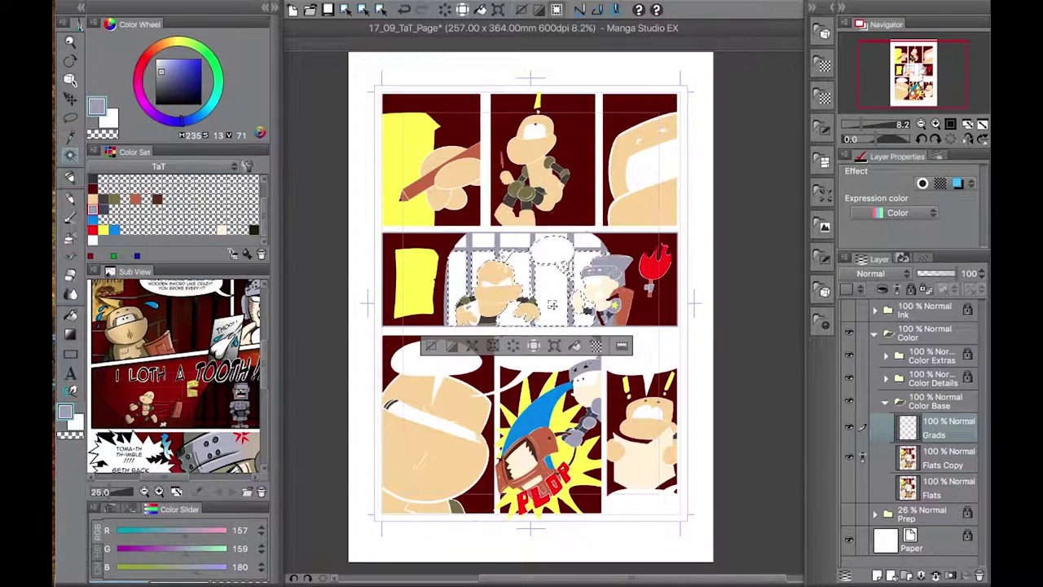
scroll(569, 373, up, 2)
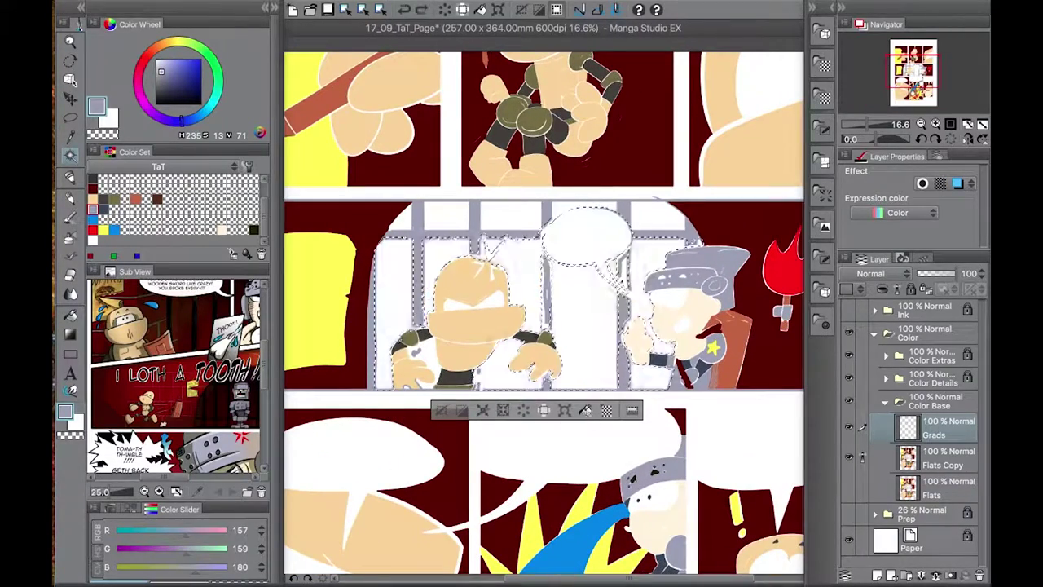
key(ctrl+d)
click(848, 311)
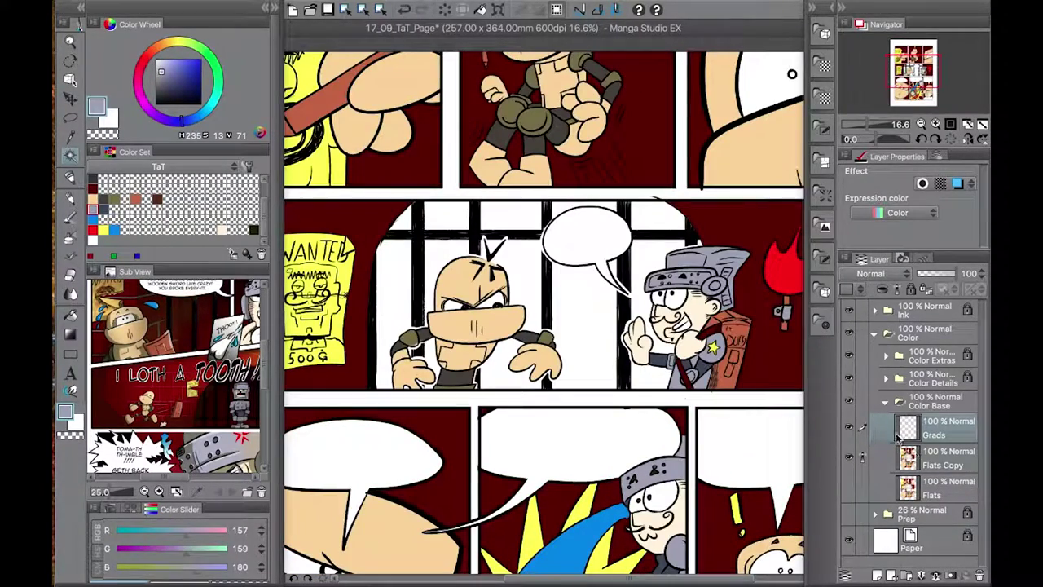
- Add a new raster layer named Color Blns and move it above the Color Extras folder
click(878, 576)
double_click(929, 464)
text(Color Bblins)
key(Return)
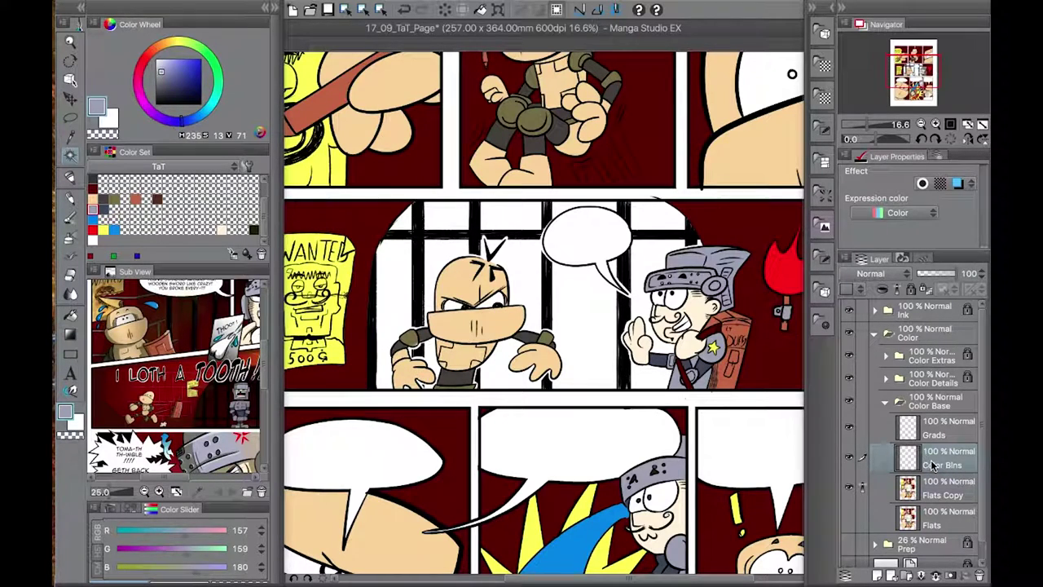
drag(938, 460, 930, 373)
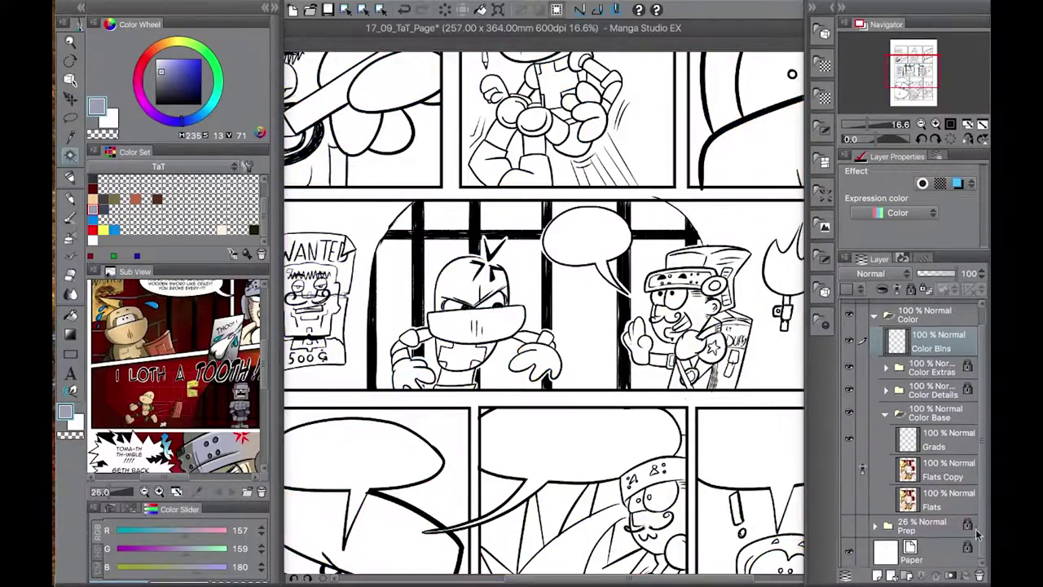
- Group the Color Blns layer in a new layer folder named Color Above All and collapse the folder
mouse_move(644, 440)
mouse_down()
mouse_move(625, 310)
mouse_move(384, 275)
mouse_move(599, 396)
mouse_move(660, 583)
mouse_move(661, 430)
mouse_up()
scroll(978, 308, up, 1)
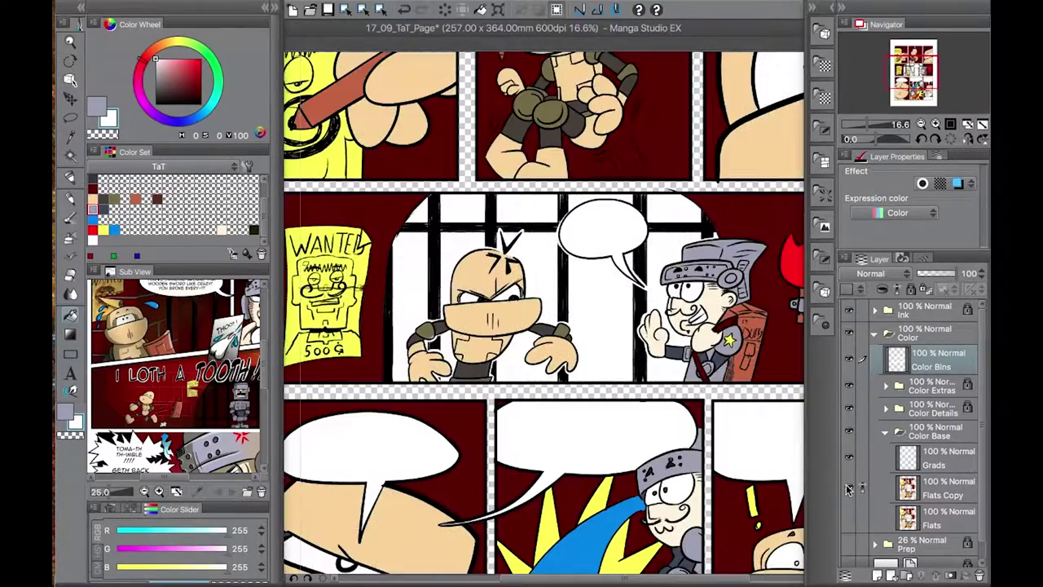
click(899, 575)
double_click(931, 364)
text(Color Above All)
key(Return)
click(885, 356)
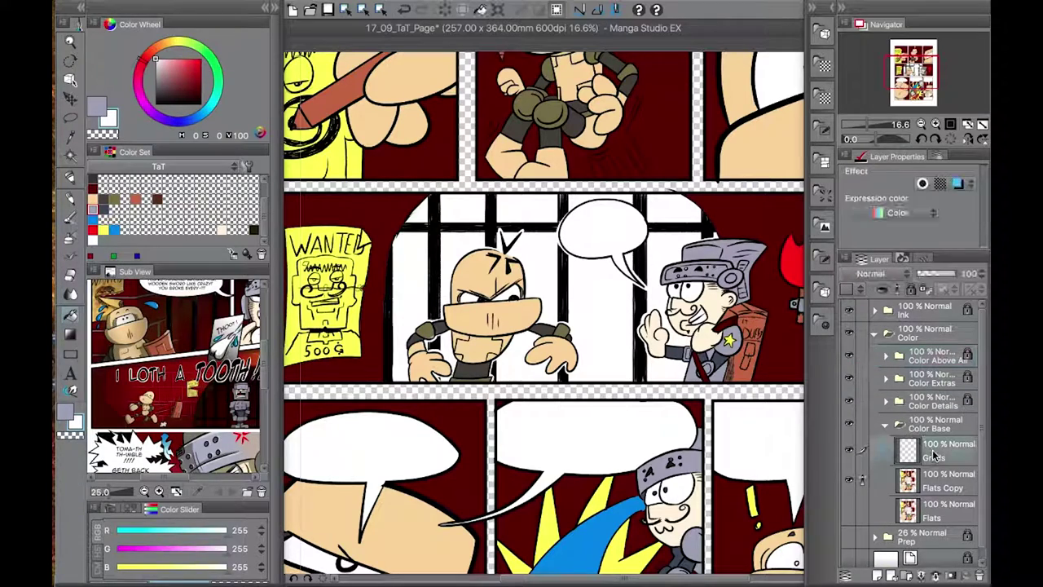
- With the inks hidden, fill the barred window's background in the middle panel with a vertical Night sky gradient on the Grads layer
click(849, 310)
click(71, 156)
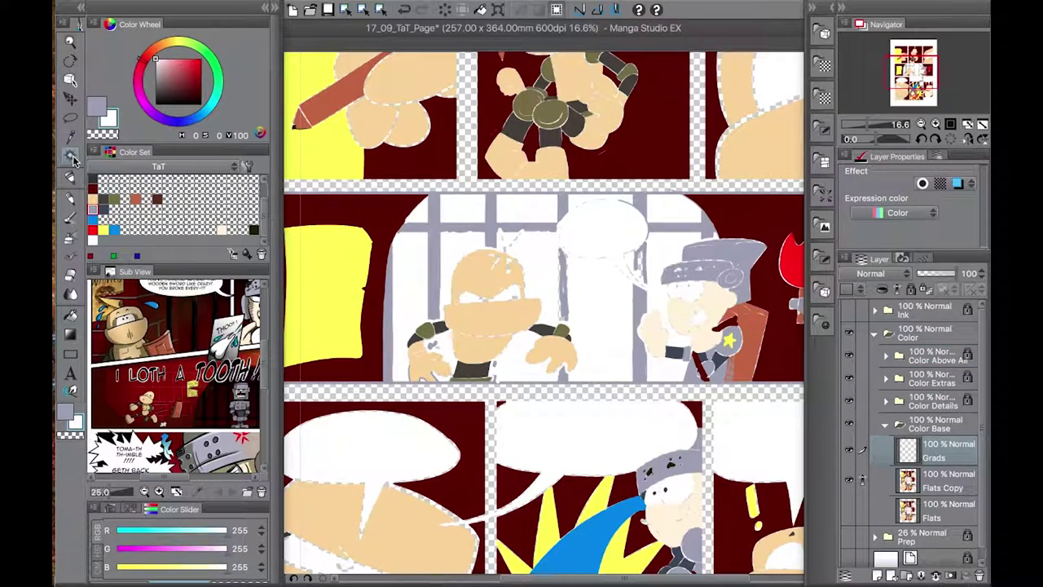
click(413, 305)
key(g)
scroll(186, 122, up, 2)
click(194, 158)
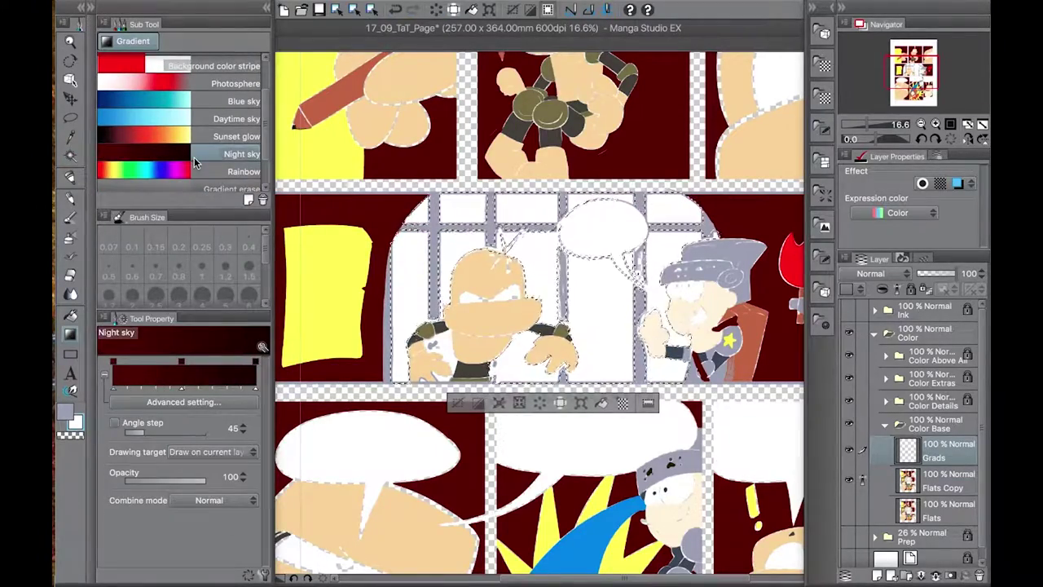
drag(597, 114, 596, 381)
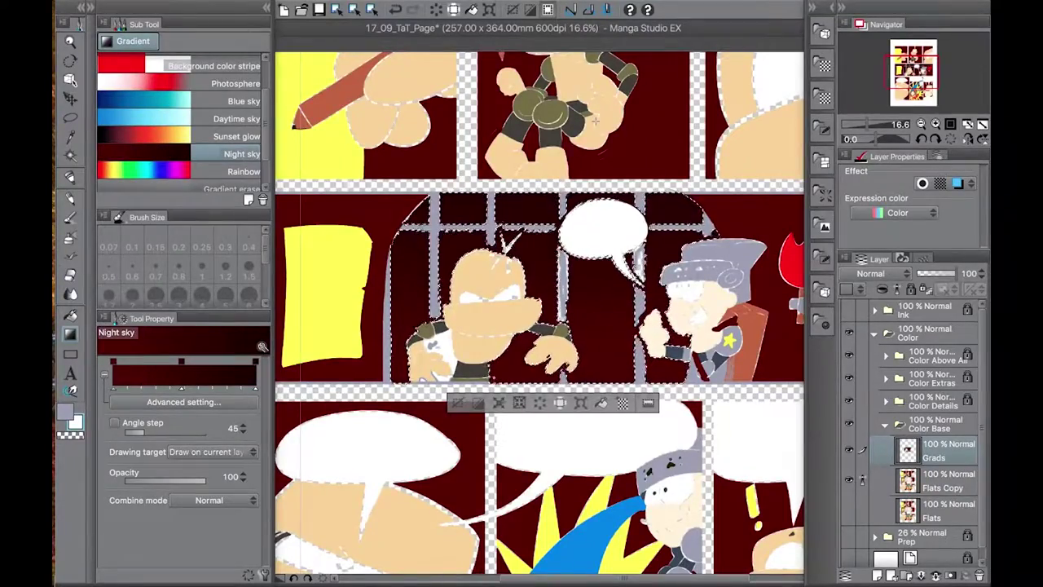
- Fill the red background of the bottom row's last panel with a vertical Night sky gradient on the Grads layer
drag(690, 512, 433, 316)
key(w)
click(456, 326)
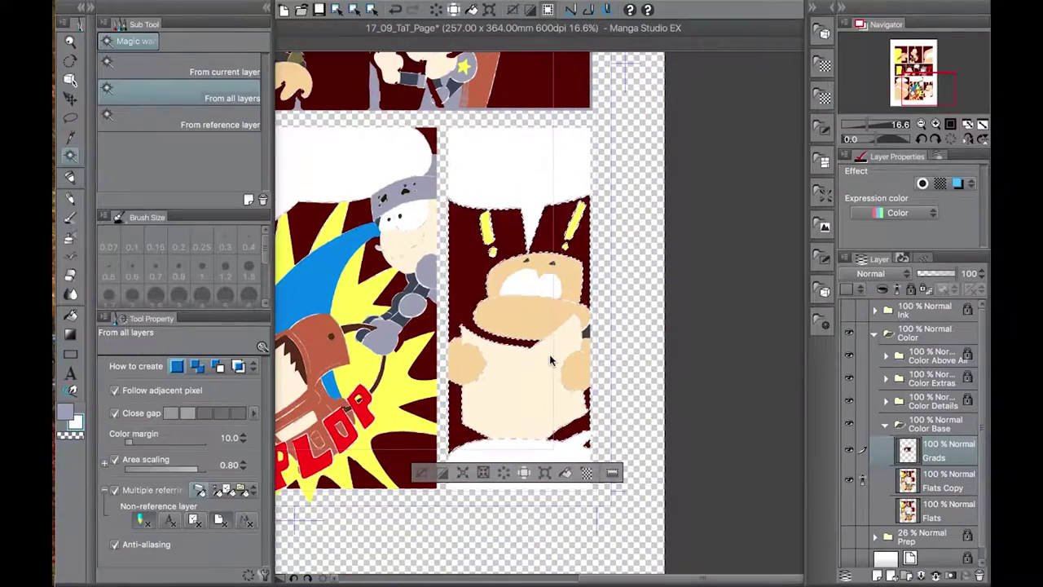
key(g)
drag(530, 163, 522, 371)
- Fill the red background of the bottom row's first panel with a vertical Night sky gradient on the Grads layer
drag(530, 163, 873, 200)
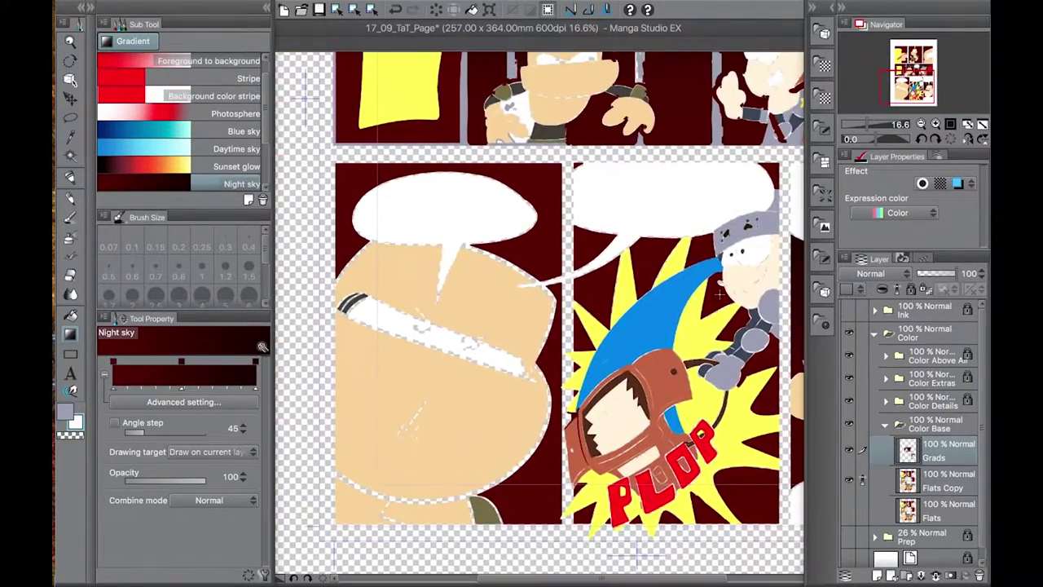
key(w)
click(545, 475)
key(g)
drag(479, 200, 481, 518)
drag(587, 174, 467, 574)
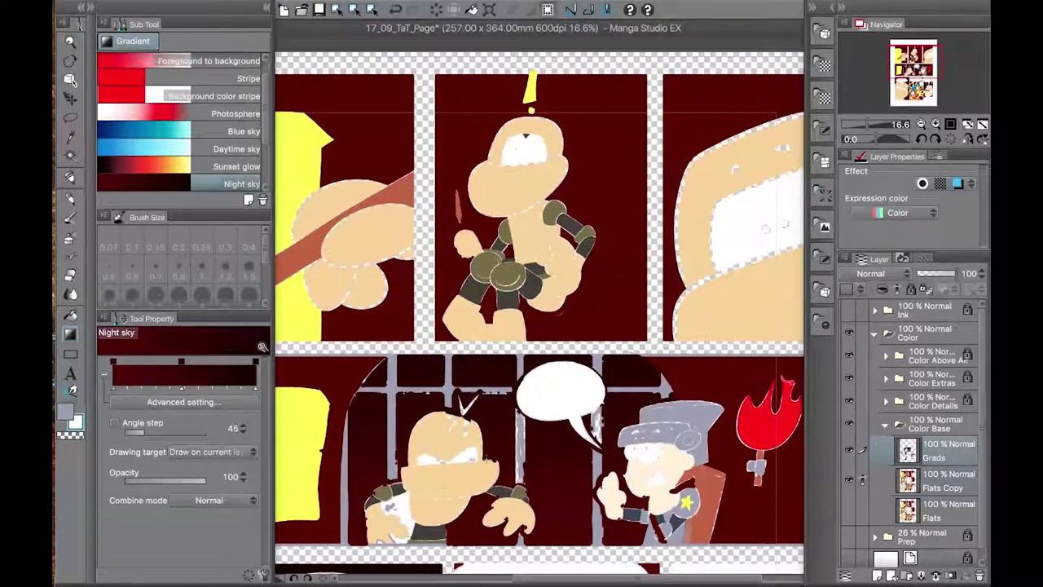
key(ctrl+minus)
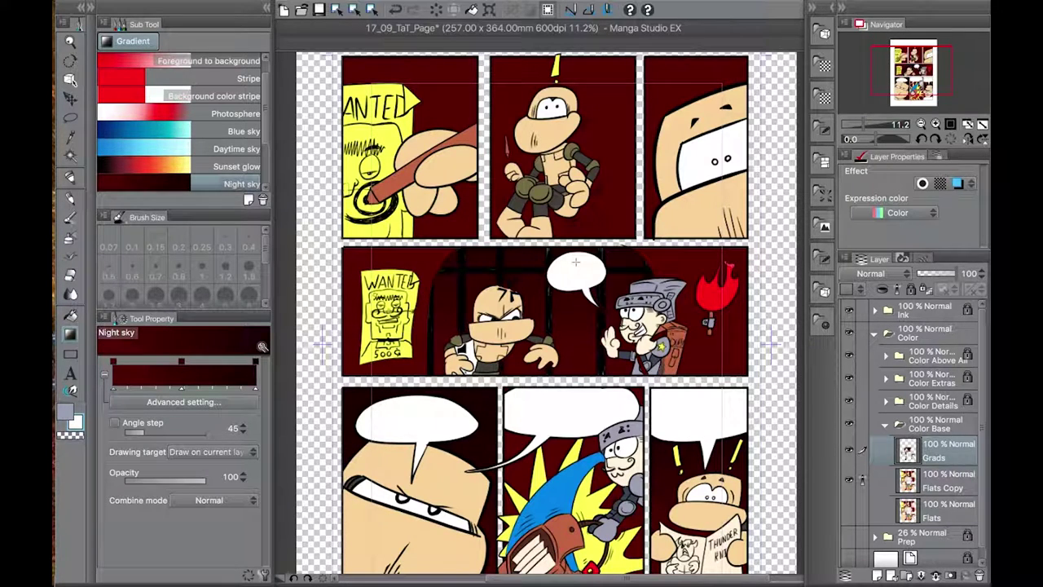
drag(576, 260, 593, 187)
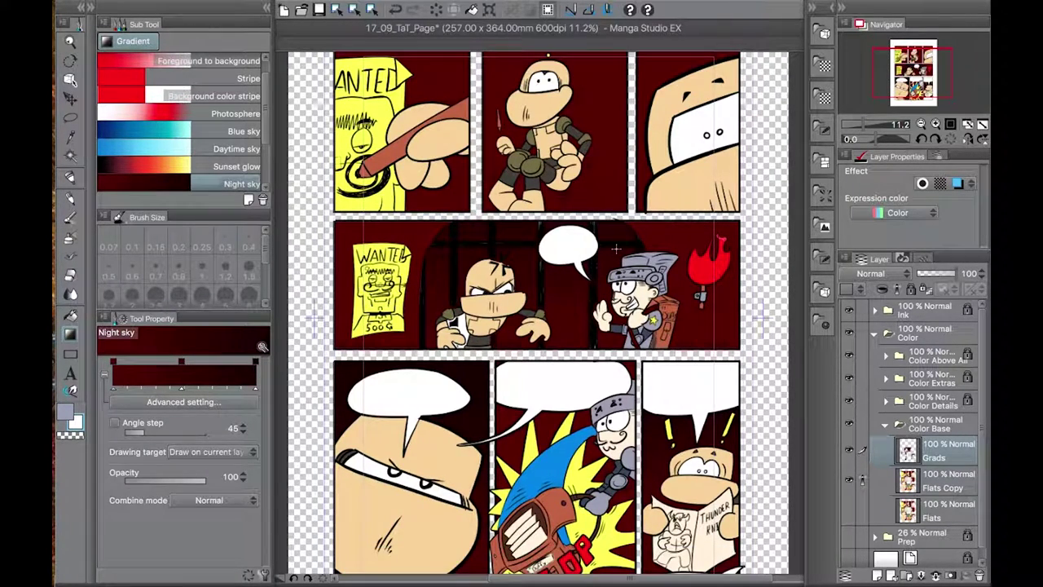
- Look through the layers inside the Ink folder, including Ink Base and Ink Cave
click(873, 313)
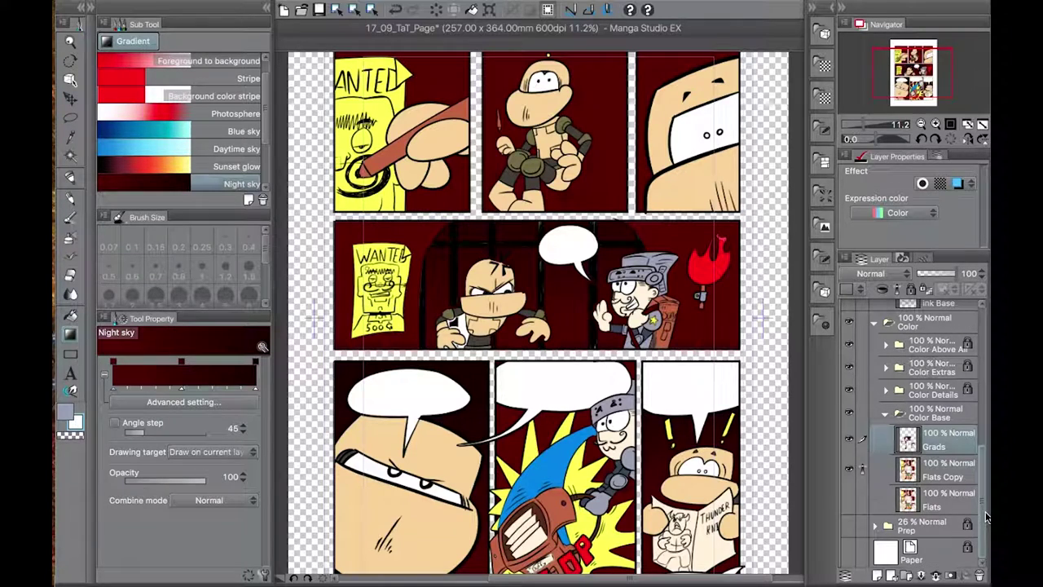
click(952, 314)
scroll(953, 312, up, 4)
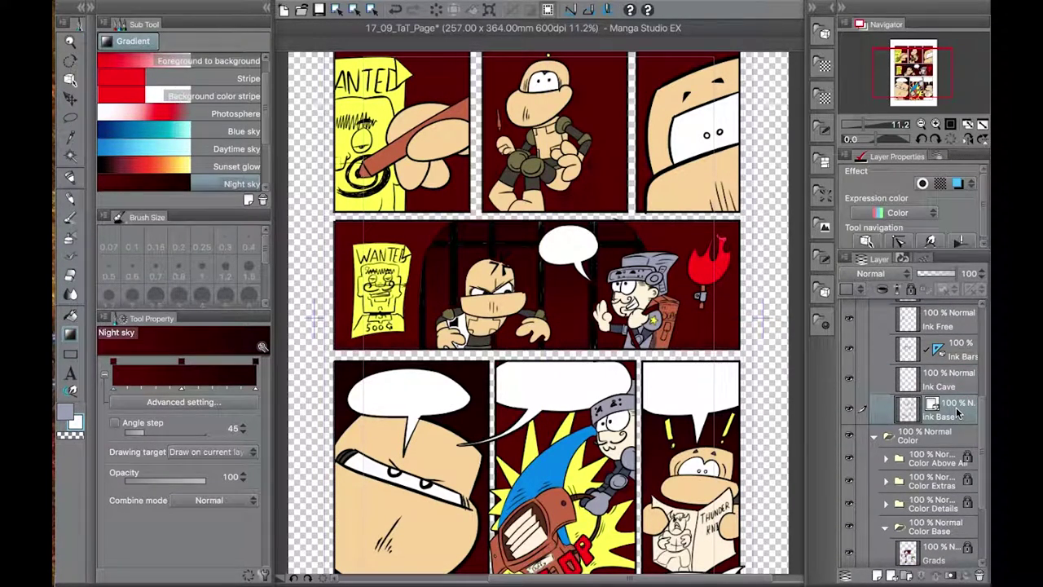
click(949, 379)
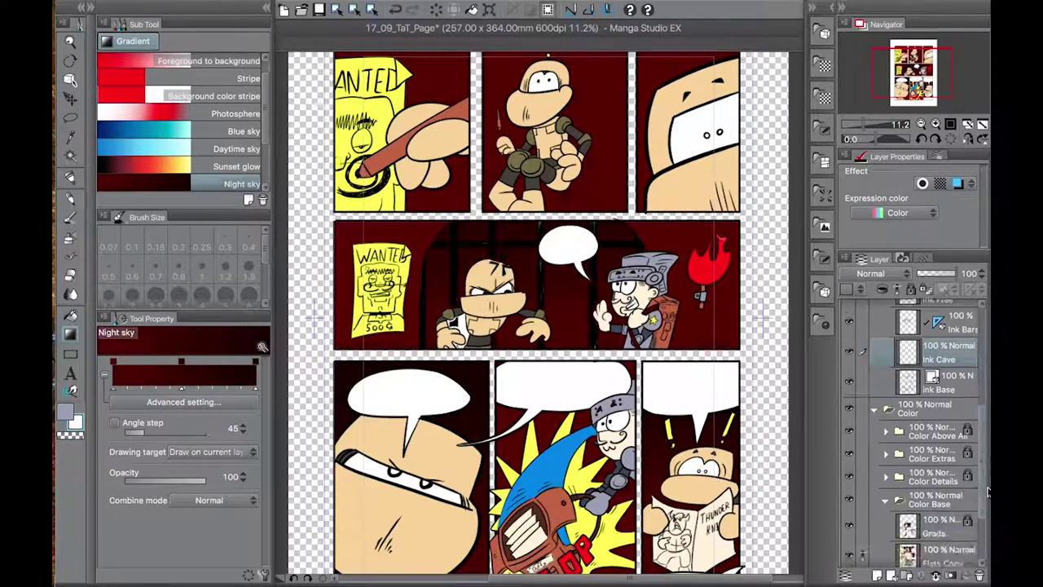
scroll(489, 285, up, 3)
scroll(501, 228, up, 4)
scroll(913, 408, down, 3)
- Try to paint over the dark red spot at the corner of the prisoner's snout on the Flats Copy layer with the Fill-in-mono pen
click(949, 469)
click(69, 200)
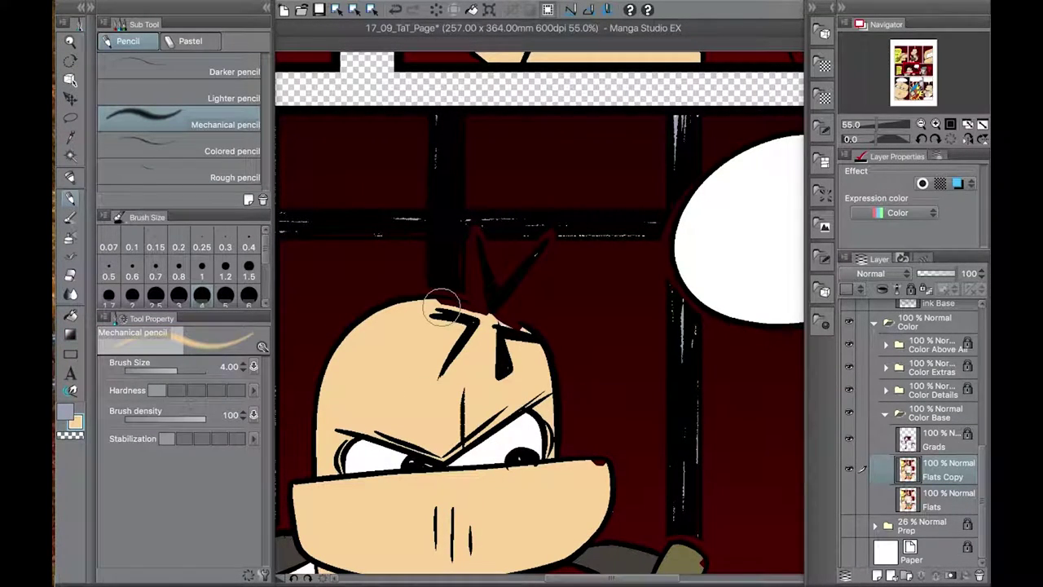
click(72, 176)
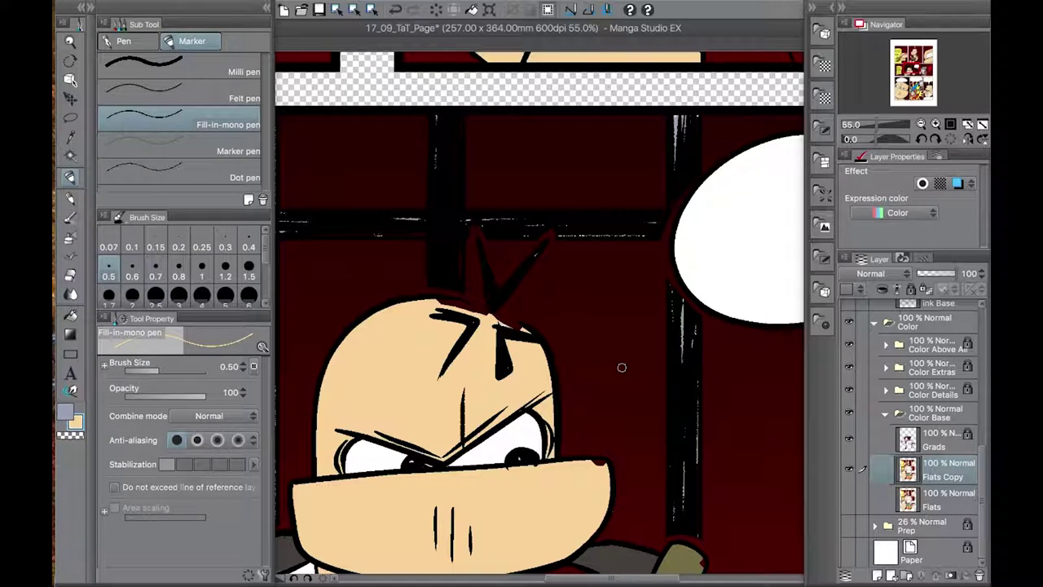
scroll(913, 408, up, 5)
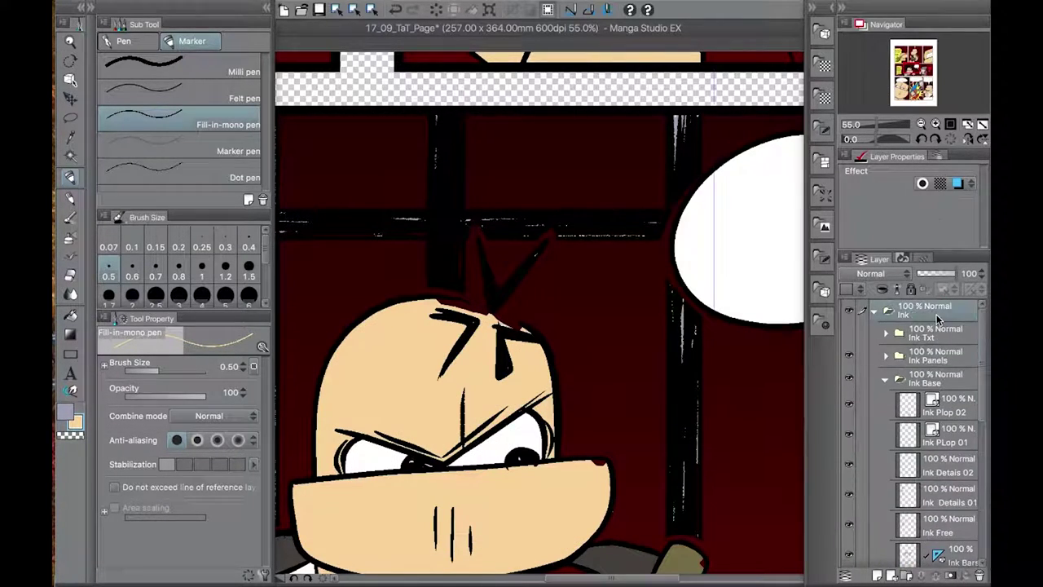
click(874, 309)
click(937, 481)
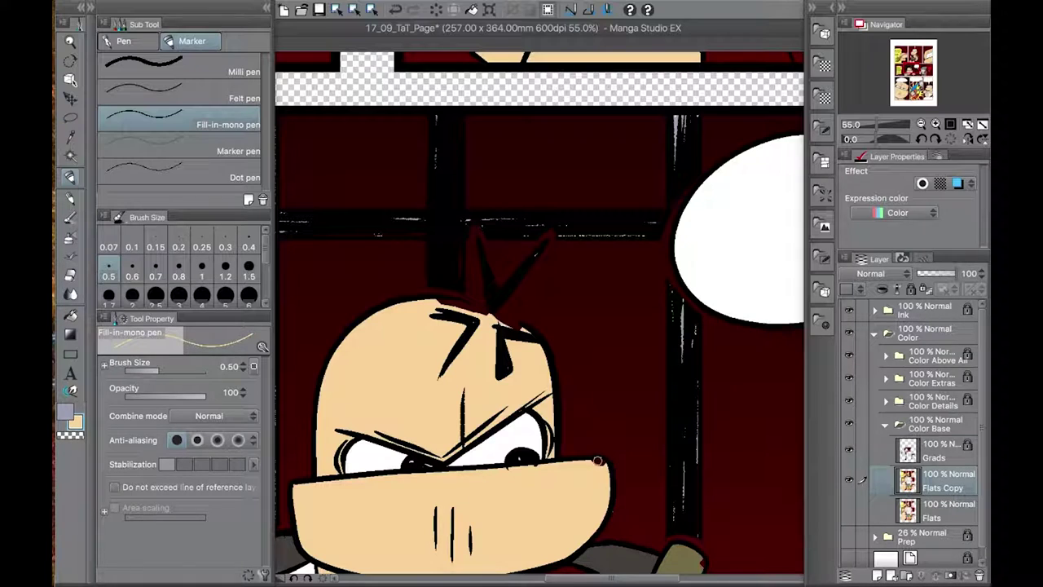
drag(596, 462, 599, 464)
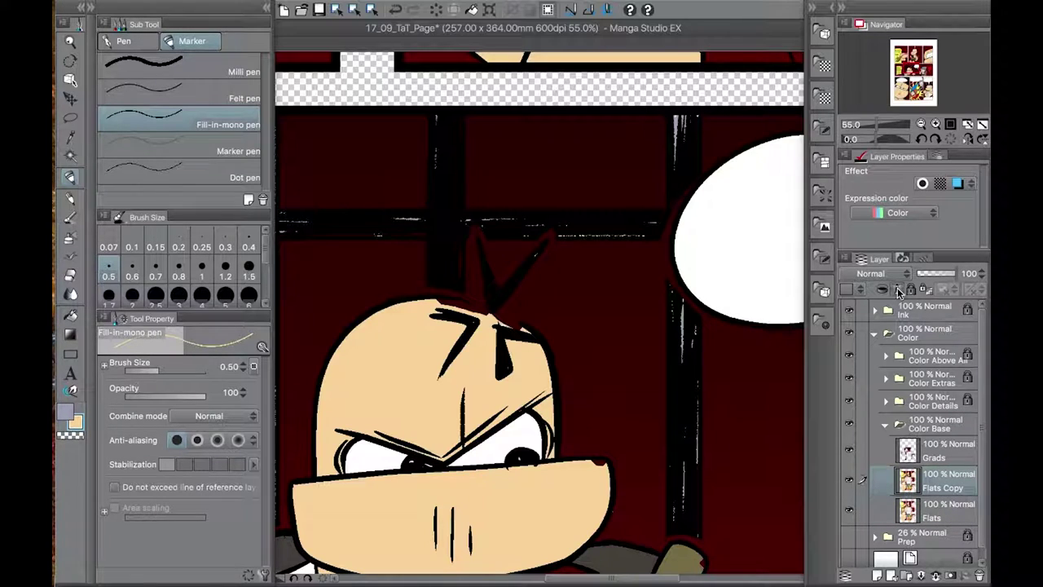
- Erase the gradient overspill along the prisoner's head and snout on the Grads layer using the transparent color
click(877, 575)
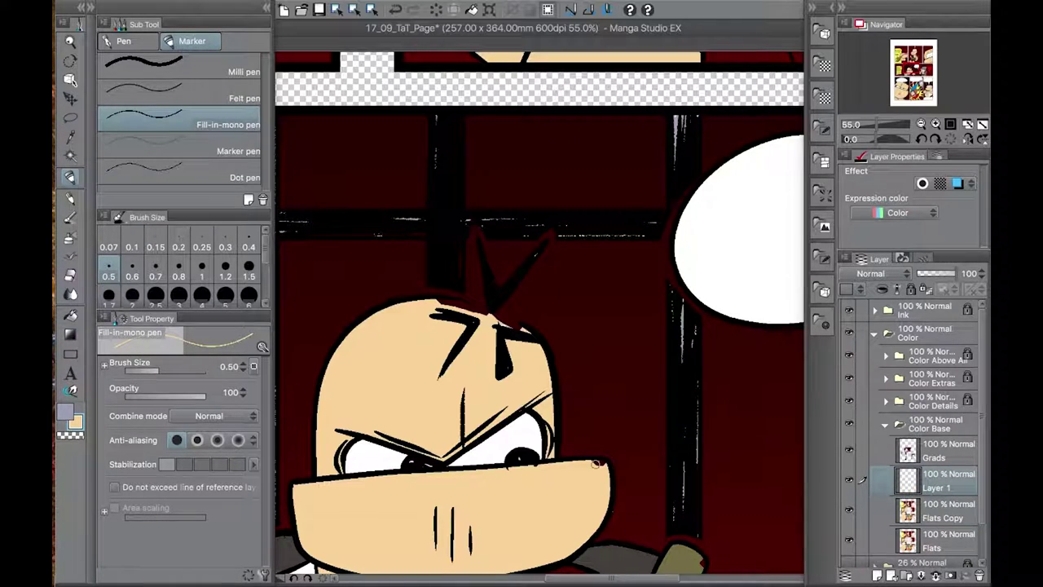
scroll(631, 401, down, 7)
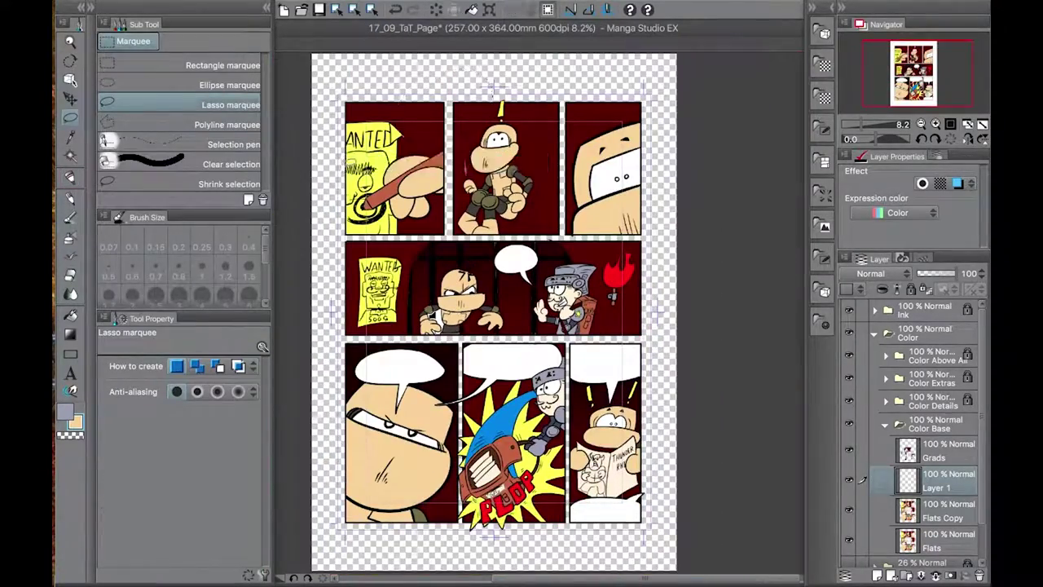
ctrl+shift+click(585, 492)
scroll(585, 492, up, 8)
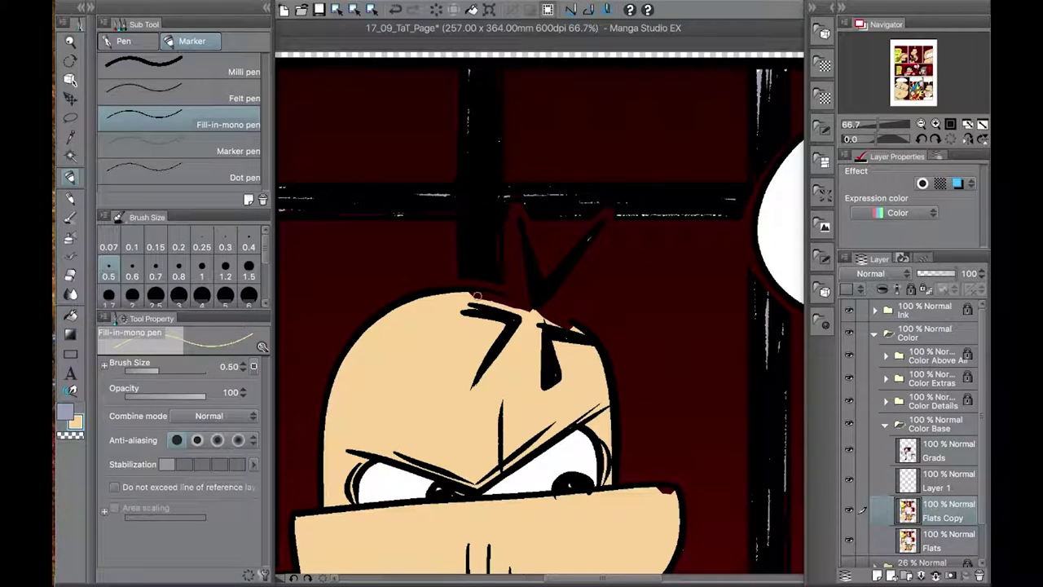
click(955, 459)
key(x)
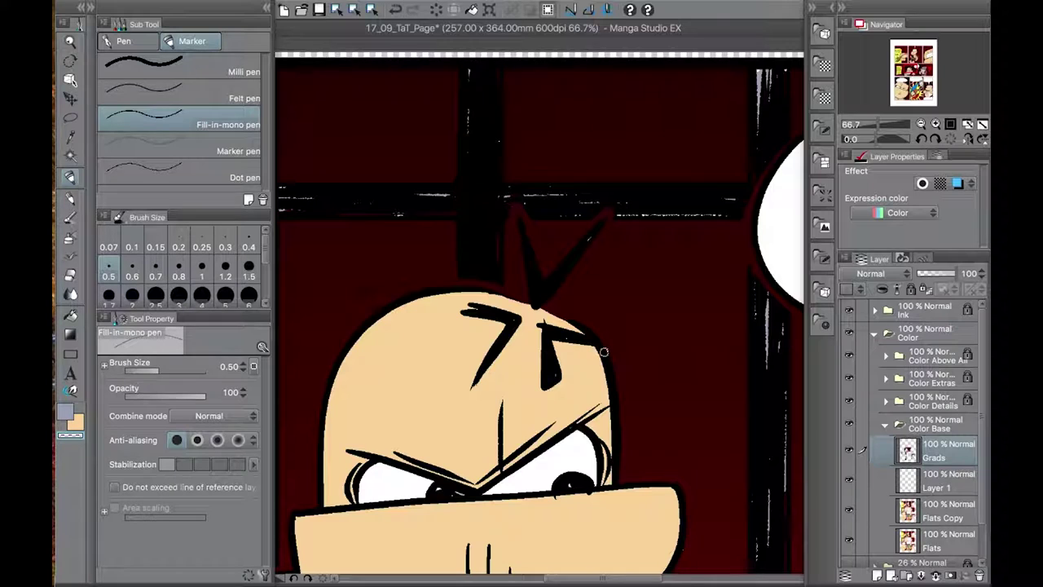
- Copy the anger mark on the prisoner's head from the Ink Base layer onto its own layer and rasterize that layer
key(Delete)
key(Return)
click(897, 259)
click(862, 259)
scroll(937, 424, up, 3)
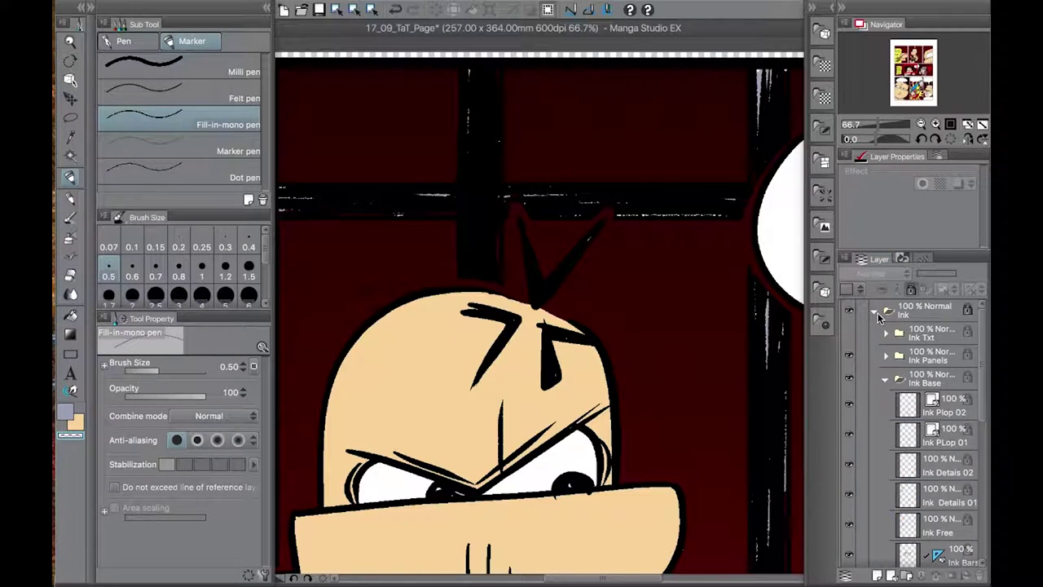
scroll(937, 432, down, 5)
click(945, 469)
key(m)
mouse_move(517, 219)
mouse_down()
mouse_move(453, 390)
mouse_move(617, 344)
mouse_move(612, 214)
mouse_move(519, 220)
mouse_up()
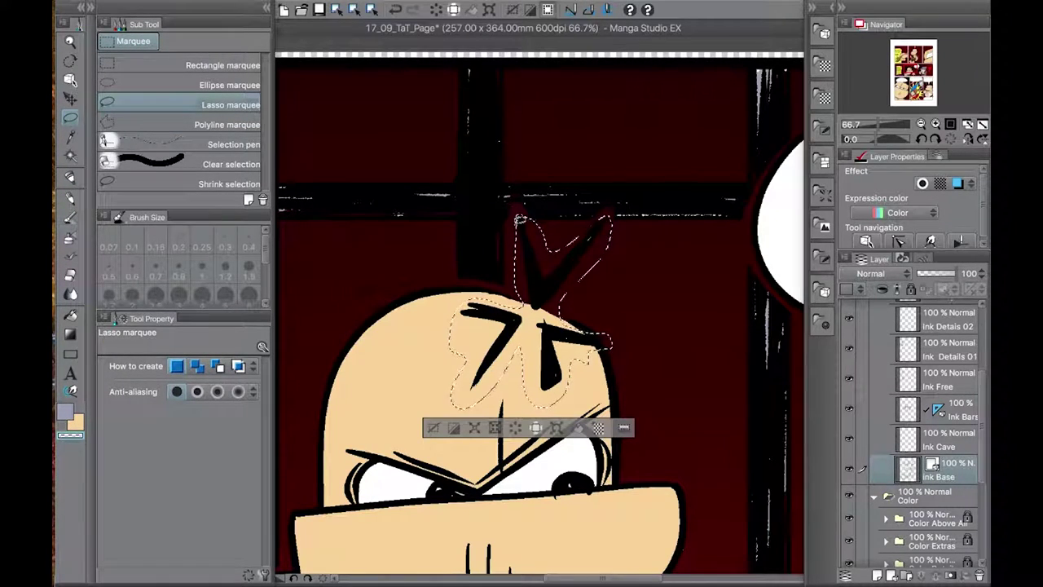
key(ctrl+c)
key(ctrl+v)
right_click(950, 469)
click(927, 351)
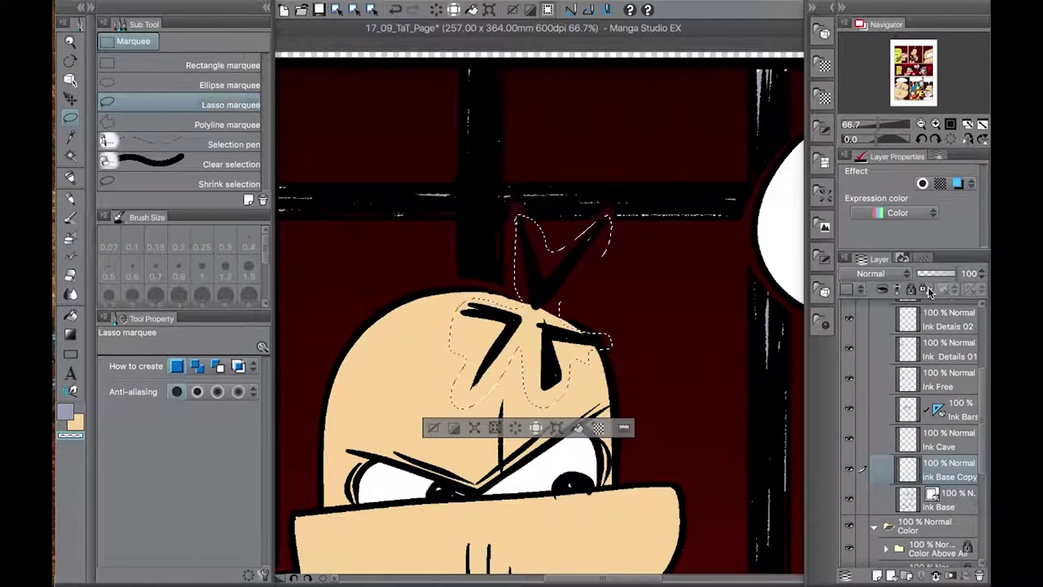
- Lock the copied layer's transparent pixels, set the main color to red, and recolor the anger mark's outlines
click(75, 422)
click(644, 159)
click(401, 261)
click(620, 410)
key(p)
mouse_move(463, 309)
mouse_down()
mouse_move(487, 341)
mouse_move(469, 383)
mouse_move(522, 234)
mouse_move(534, 255)
mouse_move(569, 265)
mouse_move(539, 314)
mouse_move(551, 284)
mouse_up()
drag(562, 333, 605, 343)
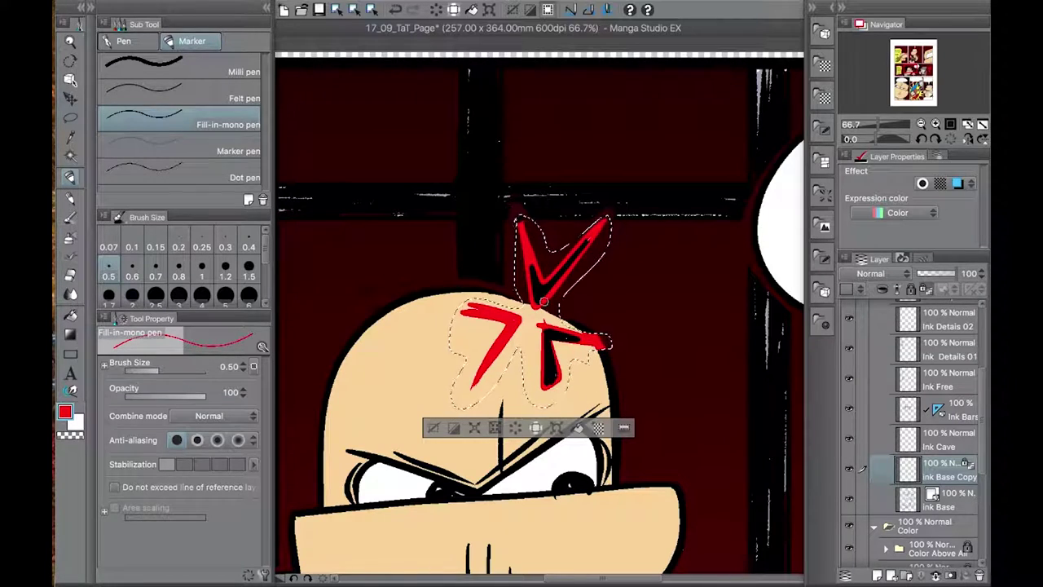
- Hide the Ink Bars and Ink Cave layers and erase the black fill inside the anger mark on the Ink Free layer
click(849, 409)
click(849, 379)
click(952, 387)
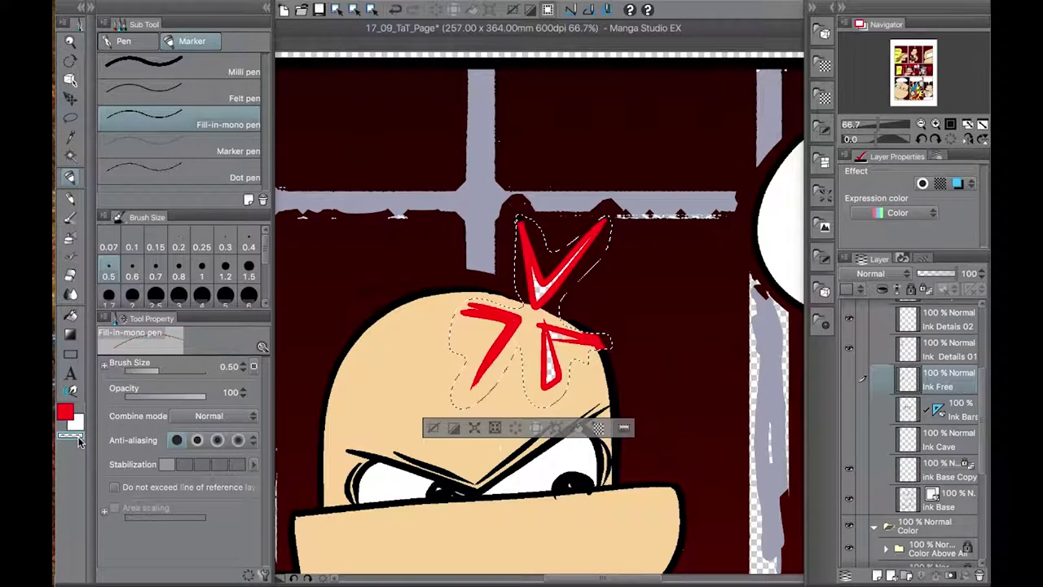
drag(546, 291, 540, 290)
key(ctrl+d)
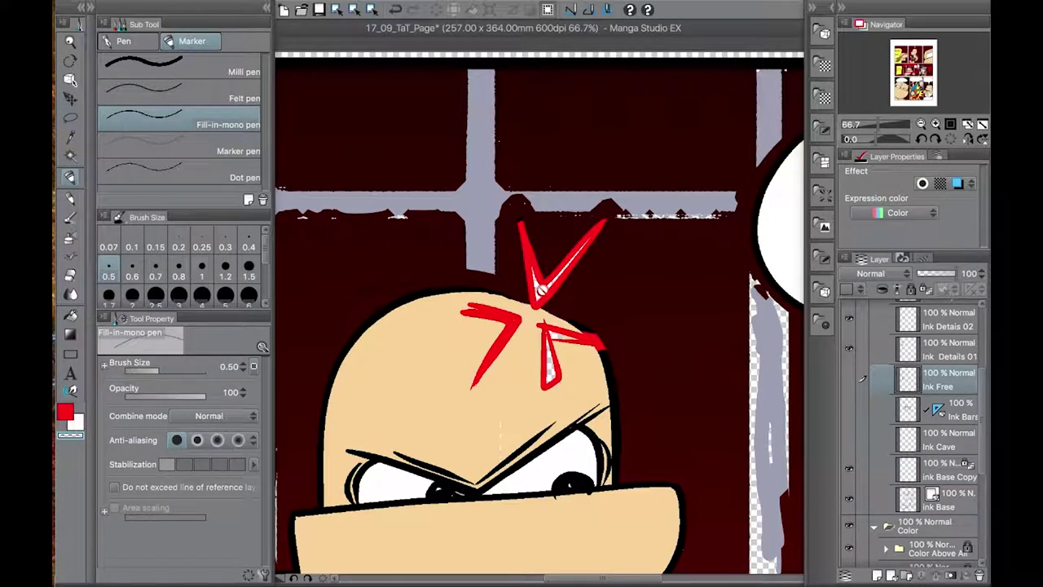
key(e)
click(849, 378)
drag(534, 301, 599, 229)
mouse_move(547, 339)
mouse_down()
mouse_move(550, 381)
mouse_move(574, 342)
mouse_move(551, 379)
mouse_up()
- Return to the Ink Base Copy layer with the pen and undo the last change to the anger mark
click(957, 468)
key(p)
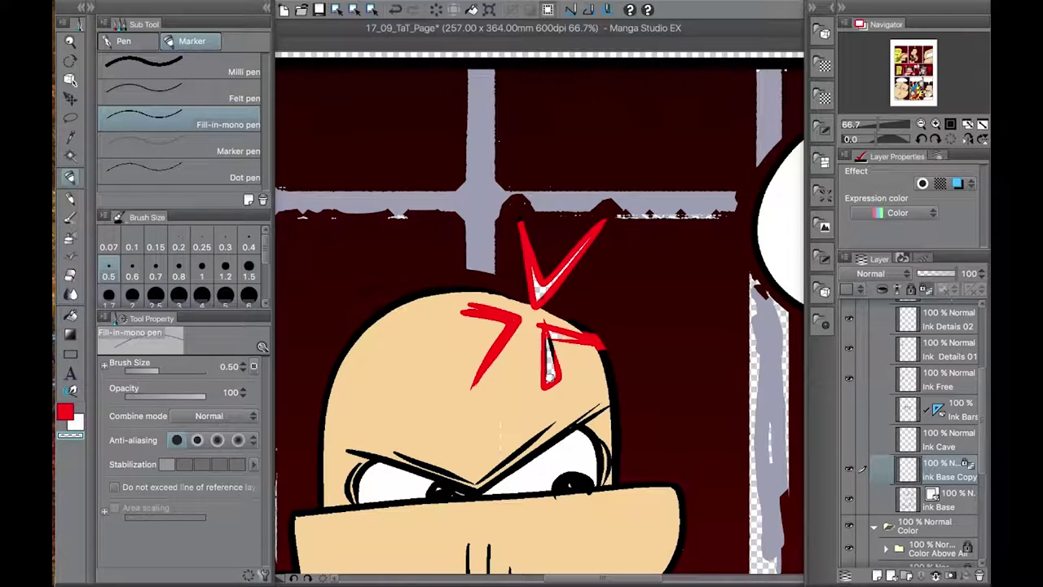
key(ctrl+z)
key(ctrl+y)
key(ctrl+z)
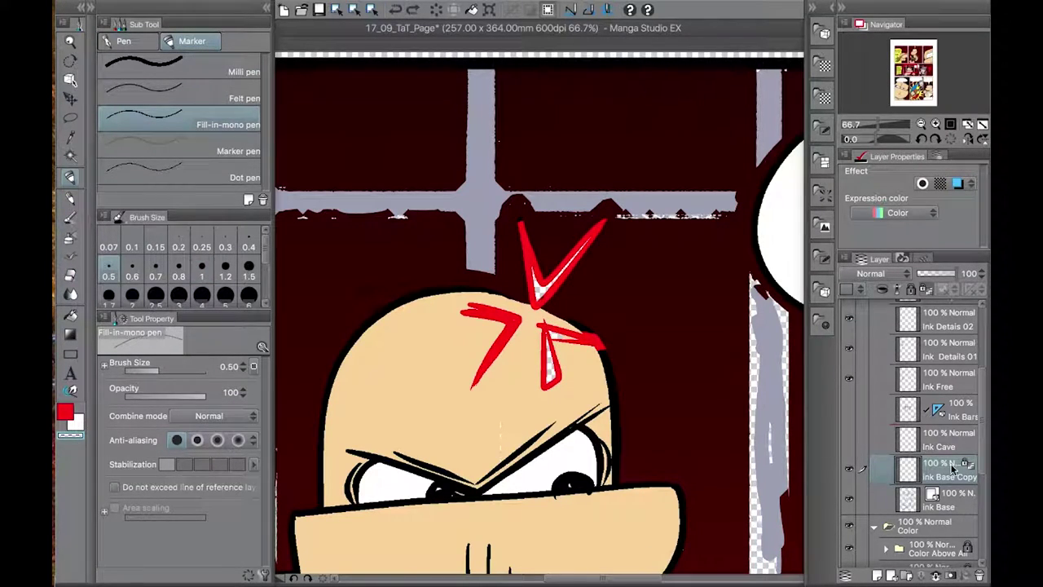
- Move the Ink Base Copy layer above Ink Free and paint the remaining gaps inside the prisoner's anger mark red
drag(951, 475, 949, 382)
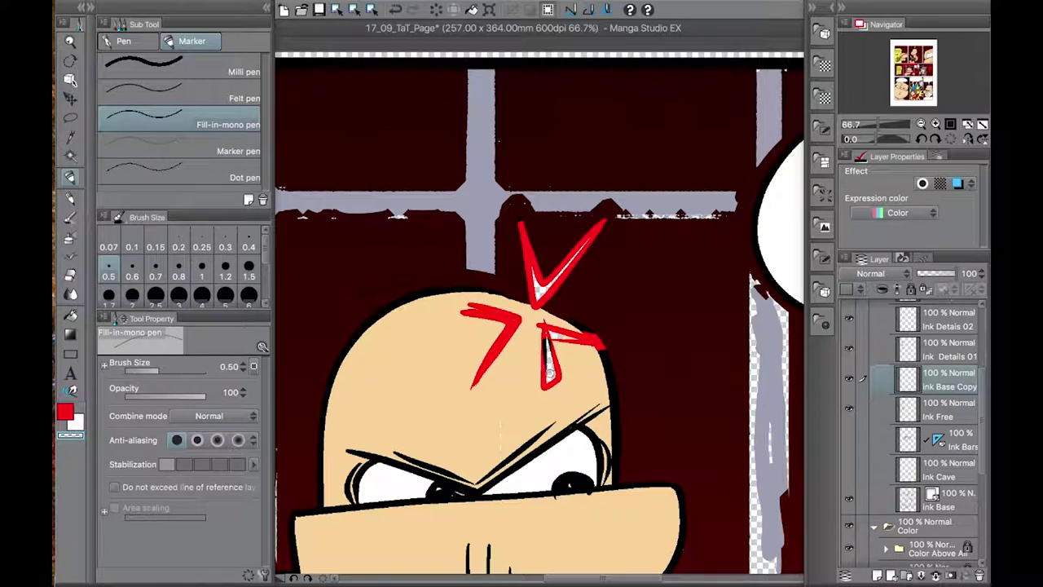
key(c)
mouse_move(548, 365)
mouse_down()
mouse_move(546, 342)
mouse_move(575, 340)
mouse_up()
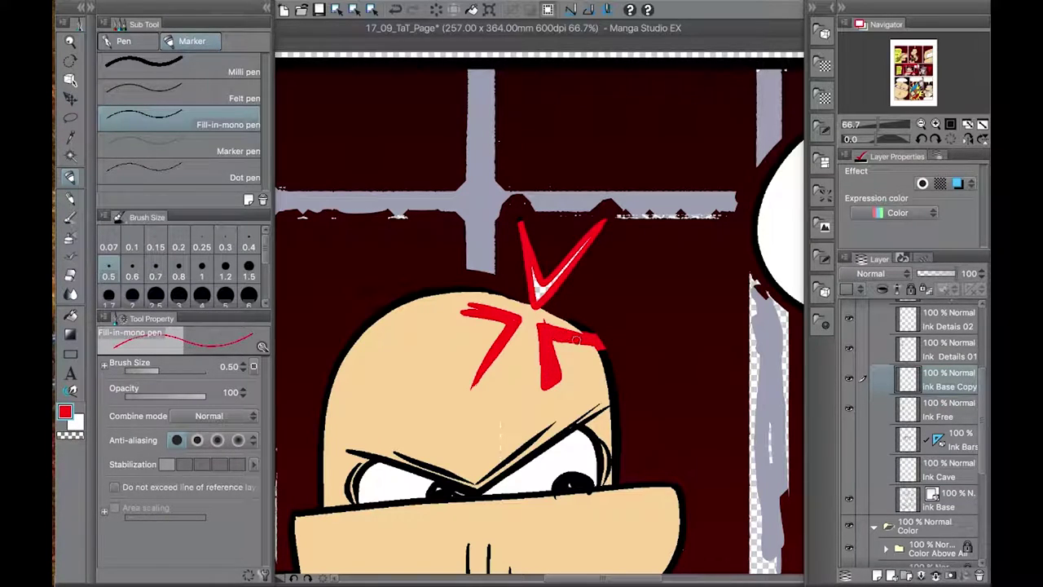
drag(537, 300, 593, 232)
key(c)
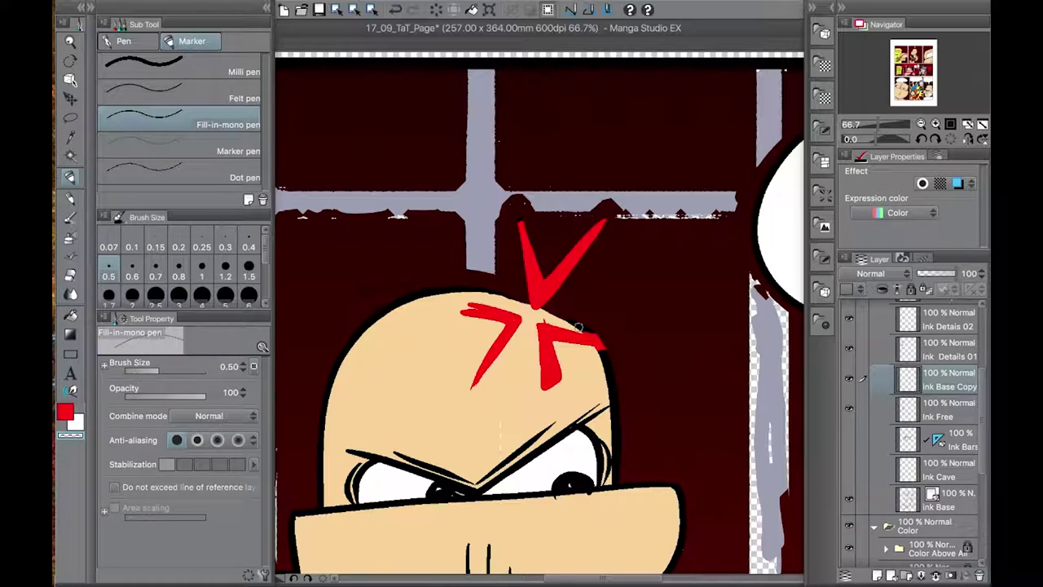
- Lock and collapse the Ink folder, and unlock the Color Base folder
right_click(955, 388)
click(937, 321)
click(886, 381)
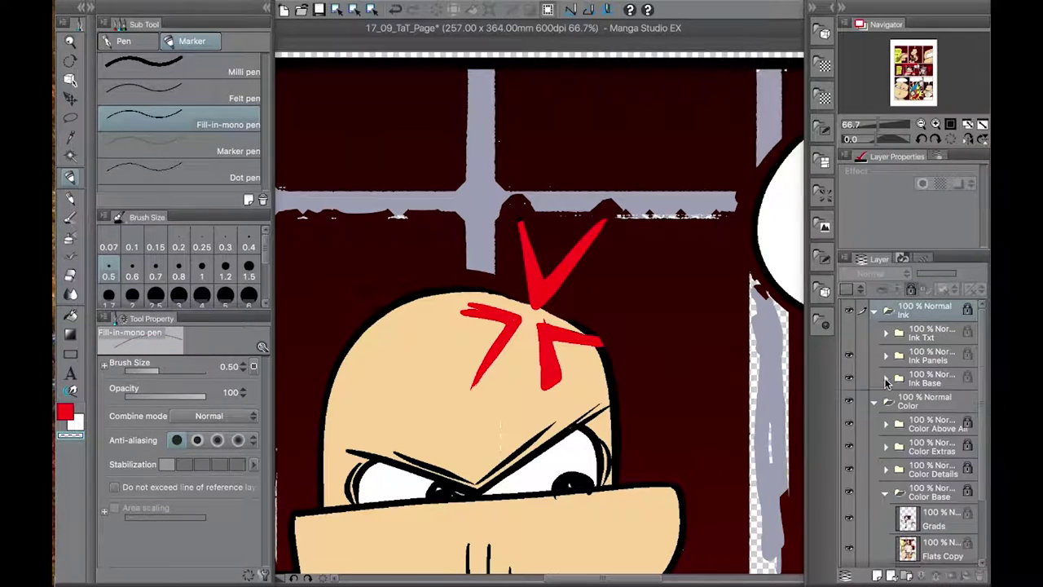
click(875, 311)
click(937, 450)
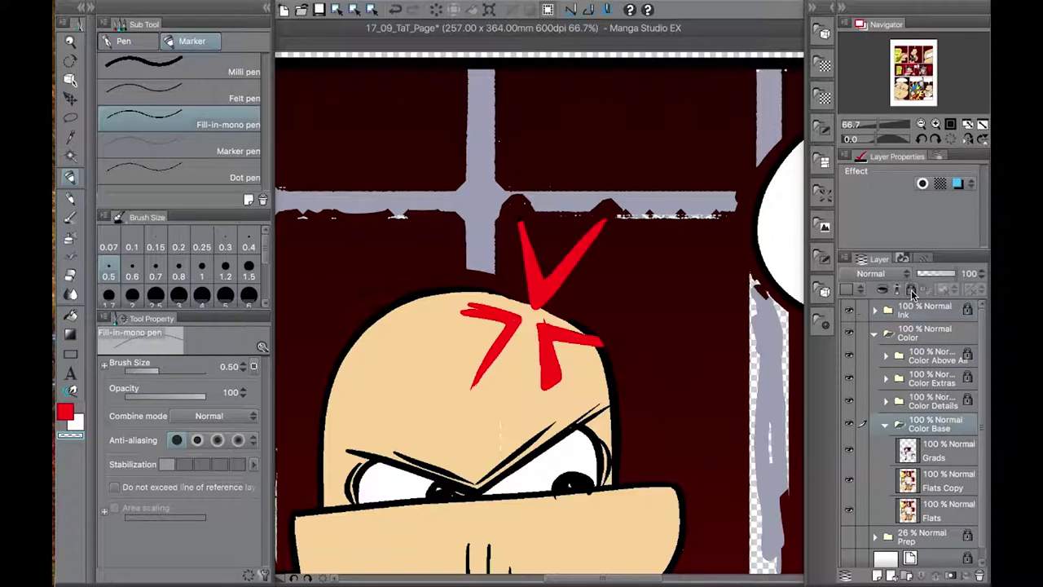
- Sample the prisoner's skin tone from Flats Copy and erase stray gradient around both characters on the Grads layer with transparent color
click(937, 484)
alt+click(460, 490)
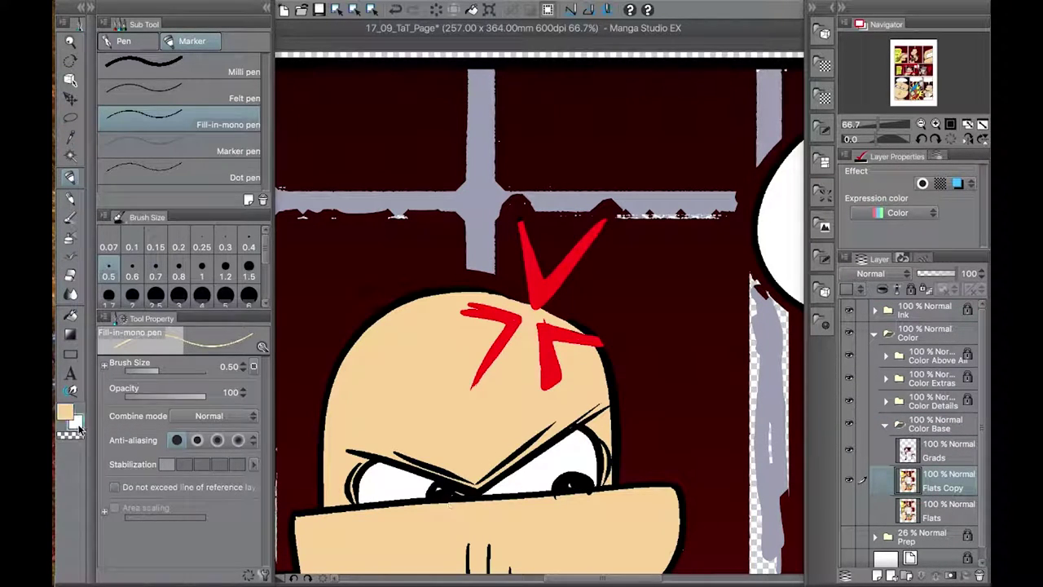
scroll(579, 481, down, 5)
ctrl+shift+click(527, 450)
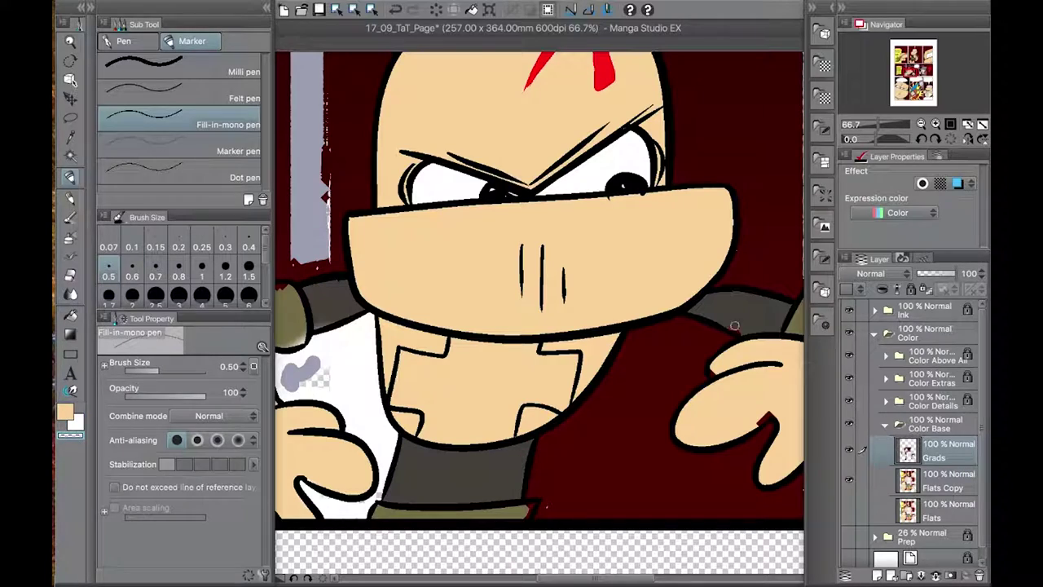
drag(520, 482, 699, 570)
drag(326, 367, 326, 457)
drag(317, 342, 80, 103)
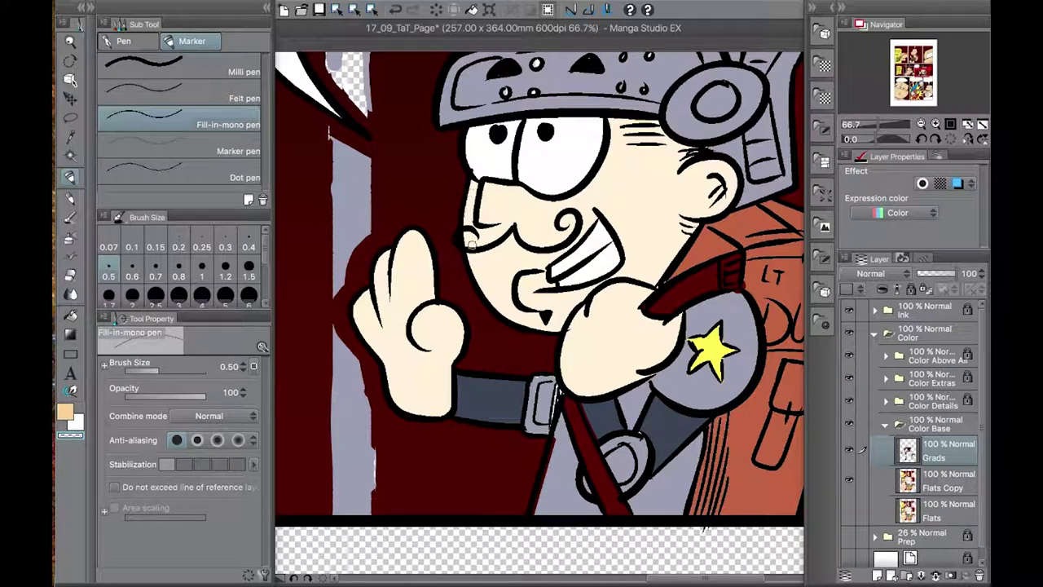
mouse_move(481, 236)
mouse_down()
mouse_move(327, 247)
mouse_move(336, 201)
mouse_up()
- Show the Ink Bars and Ink Cave layers again and collapse the Ink folder
scroll(981, 441, down, 5)
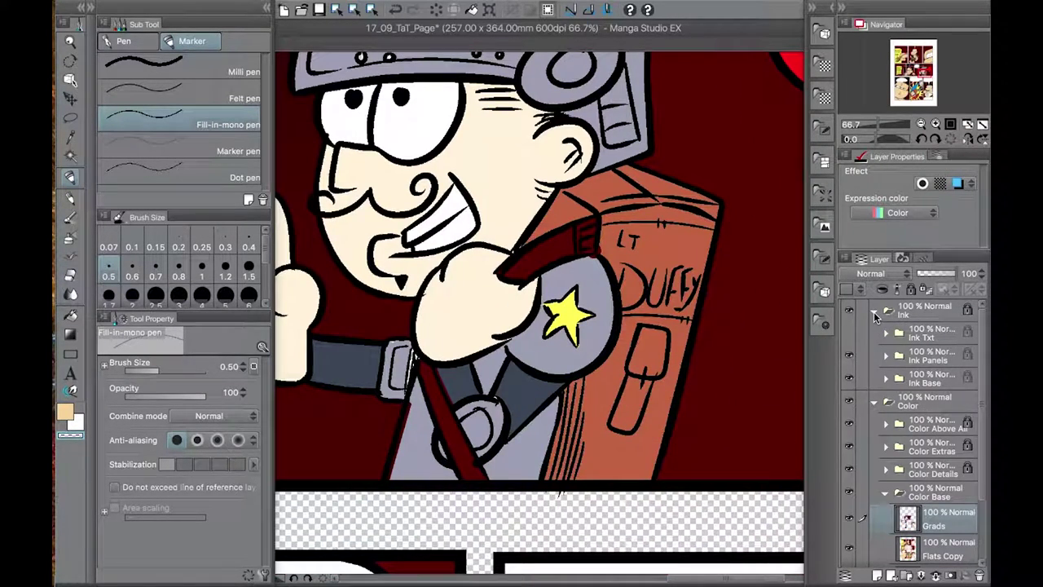
scroll(981, 440, up, 5)
click(875, 311)
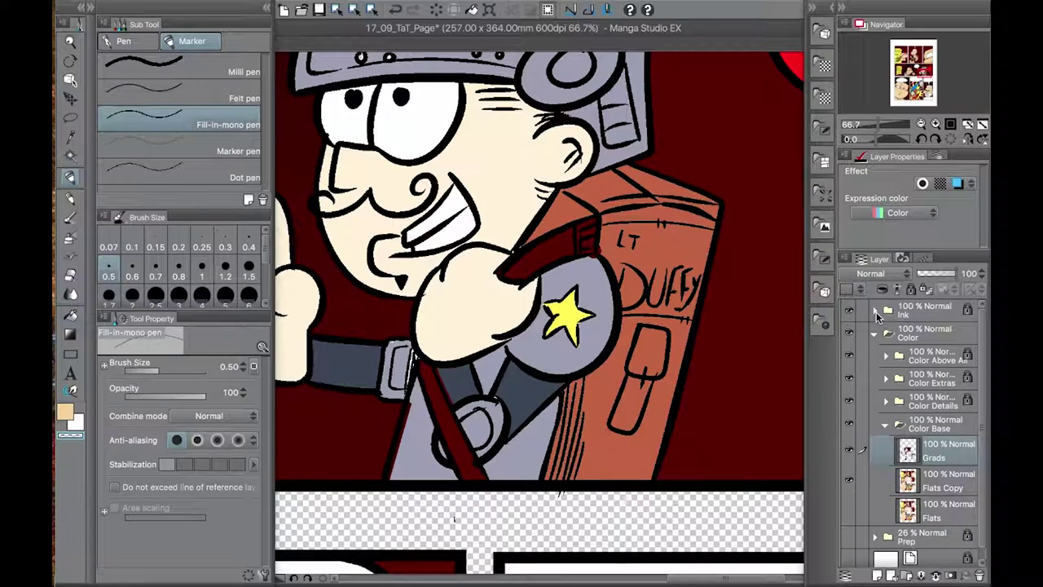
- Sample the nearby colors and paint the white rivets on the guard's helmet dark slate on the Grads layer
click(945, 480)
click(946, 449)
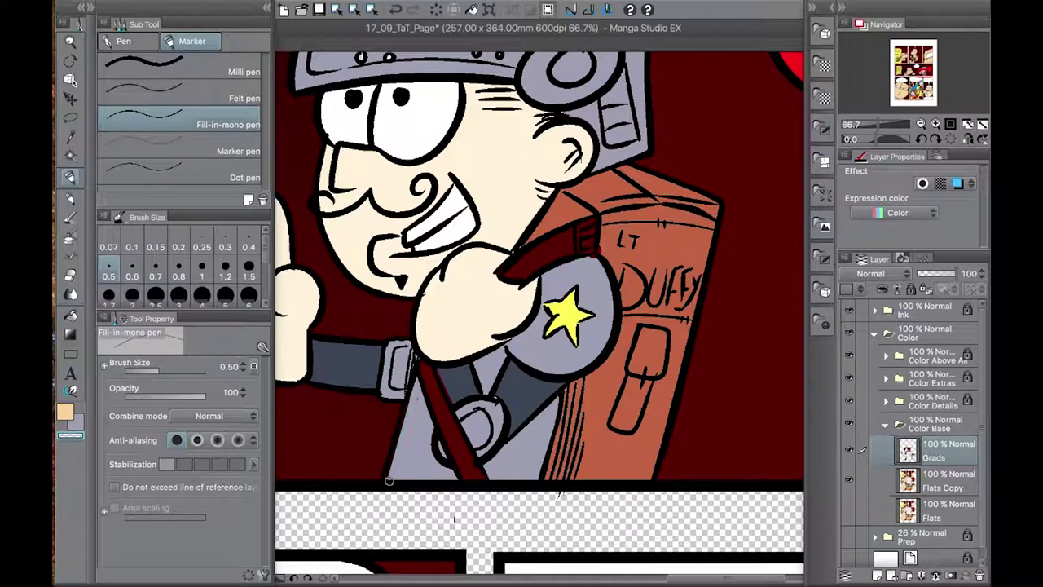
click(65, 412)
key(Escape)
scroll(538, 318, up, 5)
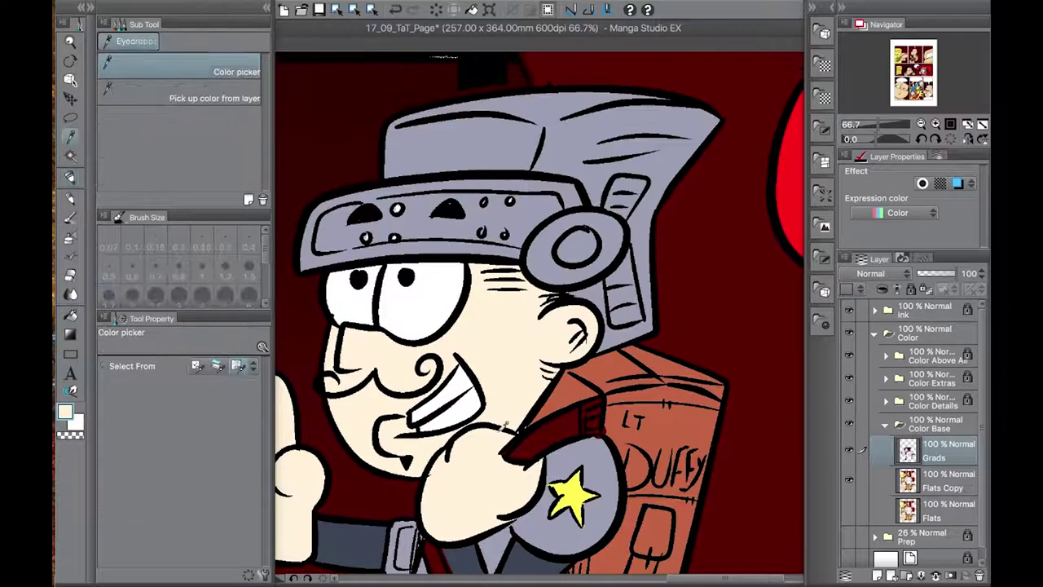
scroll(481, 229, up, 4)
key(alt)
key(alt)
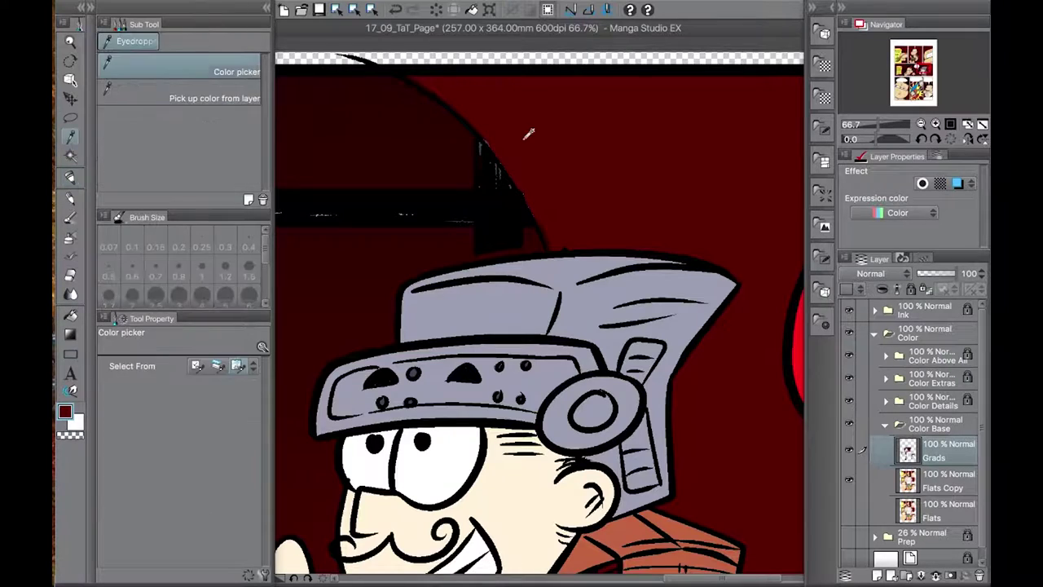
- Paint the light gaps in the cell bars beside the speech bubble and guard dark slate
scroll(506, 299, up, 2)
scroll(506, 299, left, 4)
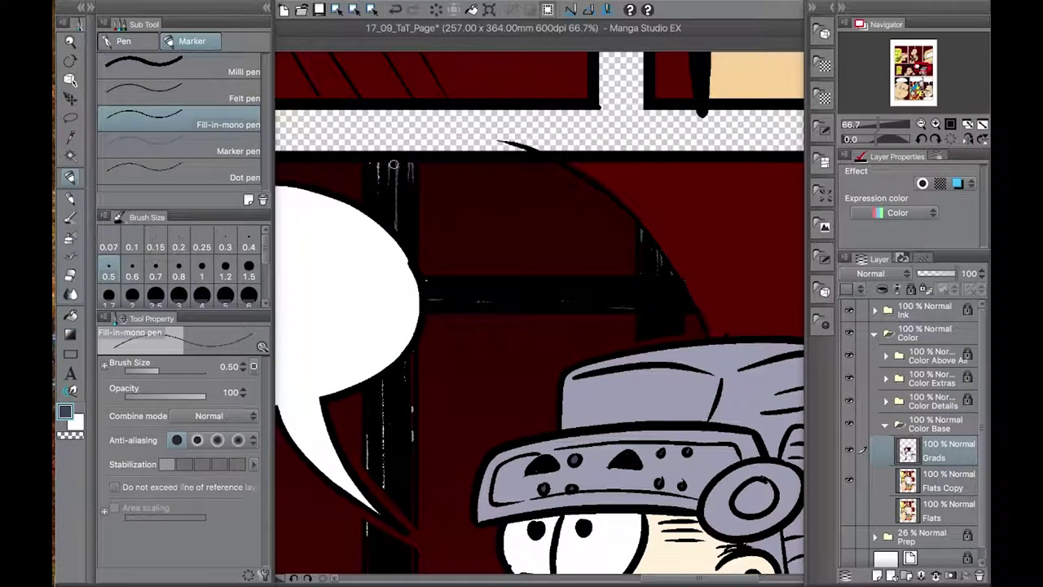
scroll(379, 195, down, 5)
scroll(362, 366, down, 4)
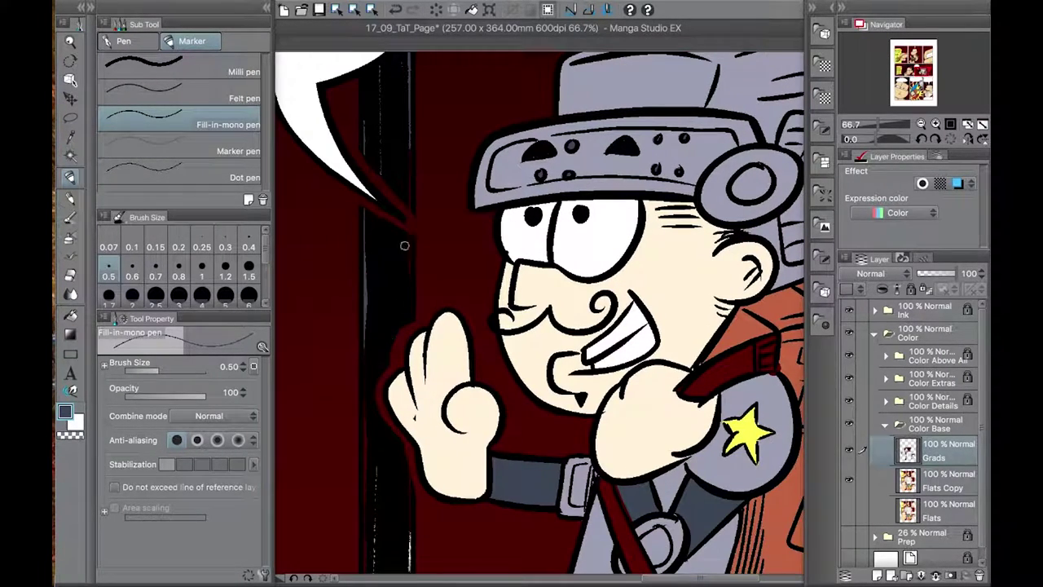
alt+click(407, 198)
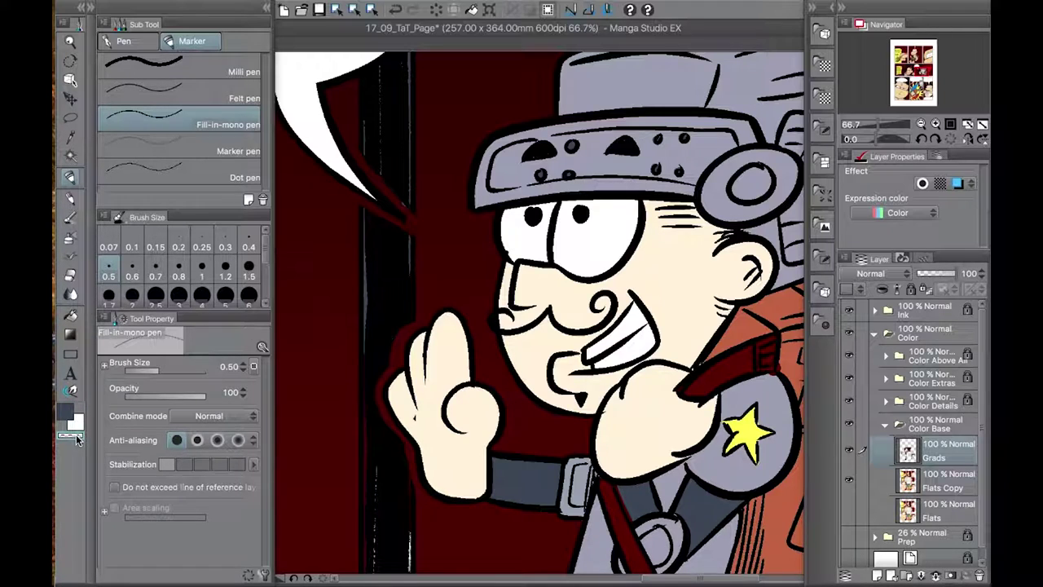
- Try erasing with transparent color along the speech bubble's tail, and undo those strokes
scroll(384, 188, up, 2)
scroll(383, 187, left, 1)
mouse_move(360, 169)
mouse_down()
mouse_move(418, 273)
mouse_move(360, 163)
mouse_move(460, 73)
mouse_move(451, 306)
mouse_move(351, 229)
mouse_move(449, 308)
mouse_move(438, 283)
mouse_move(347, 236)
mouse_up()
key(ctrl+z)
key(ctrl+z)
key(ctrl+z)
key(ctrl+z)
scroll(566, 298, down, 4)
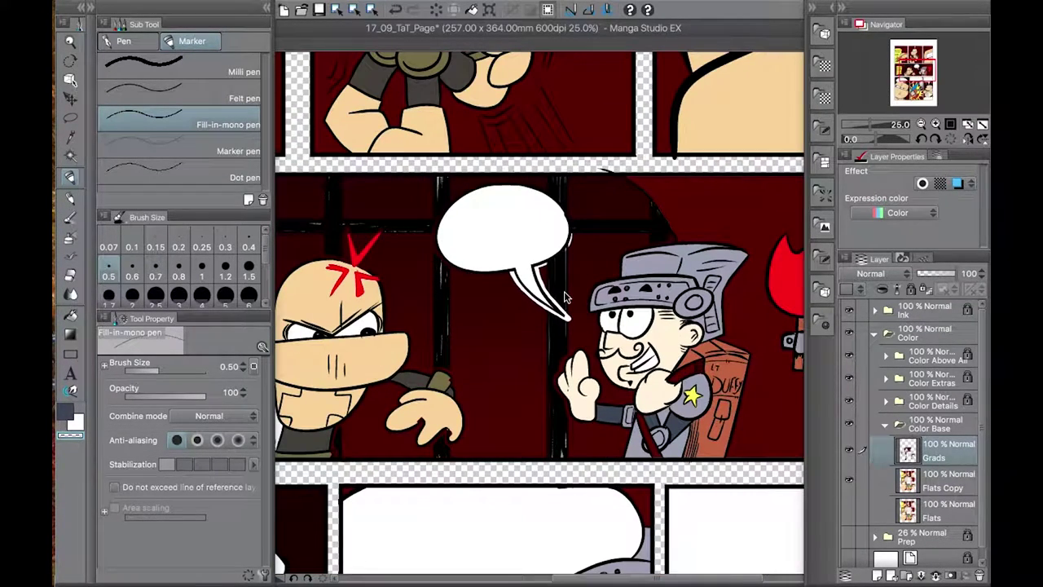
- Select the Flats Copy layer, sample dark slate, and touch up the cell bars behind the characters
ctrl+shift+click(564, 293)
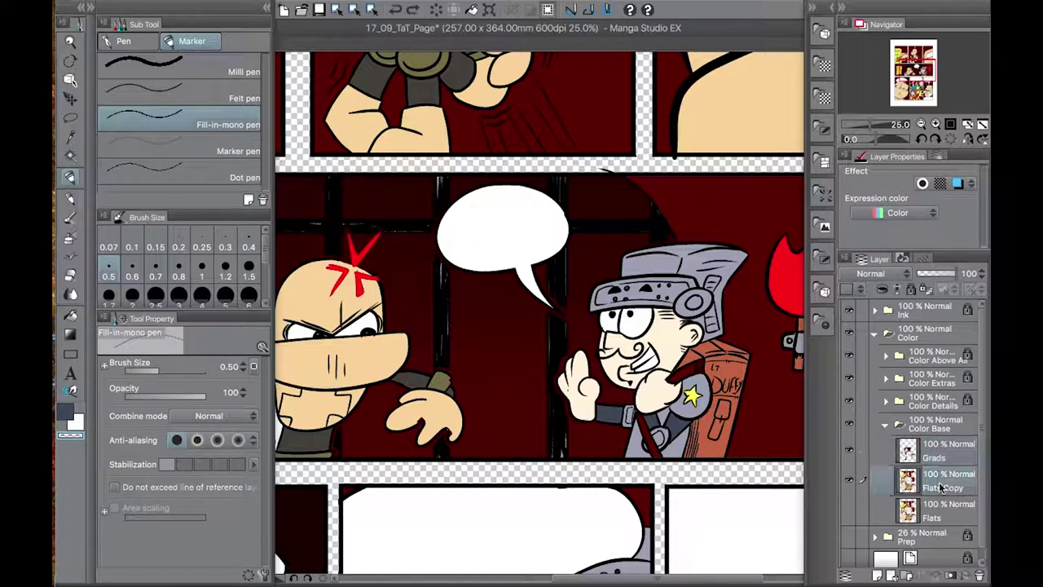
alt+click(445, 326)
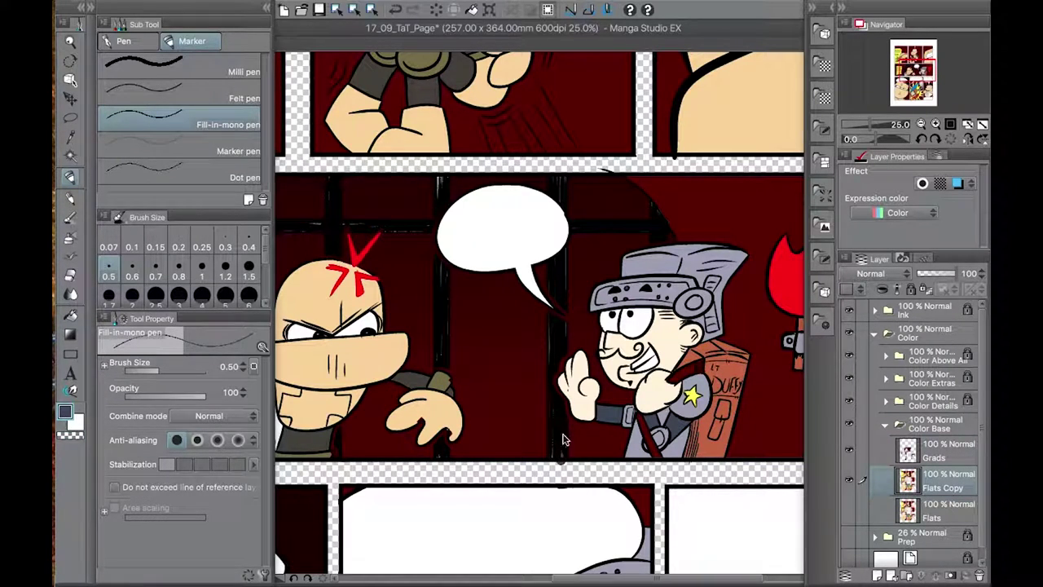
drag(477, 302, 571, 450)
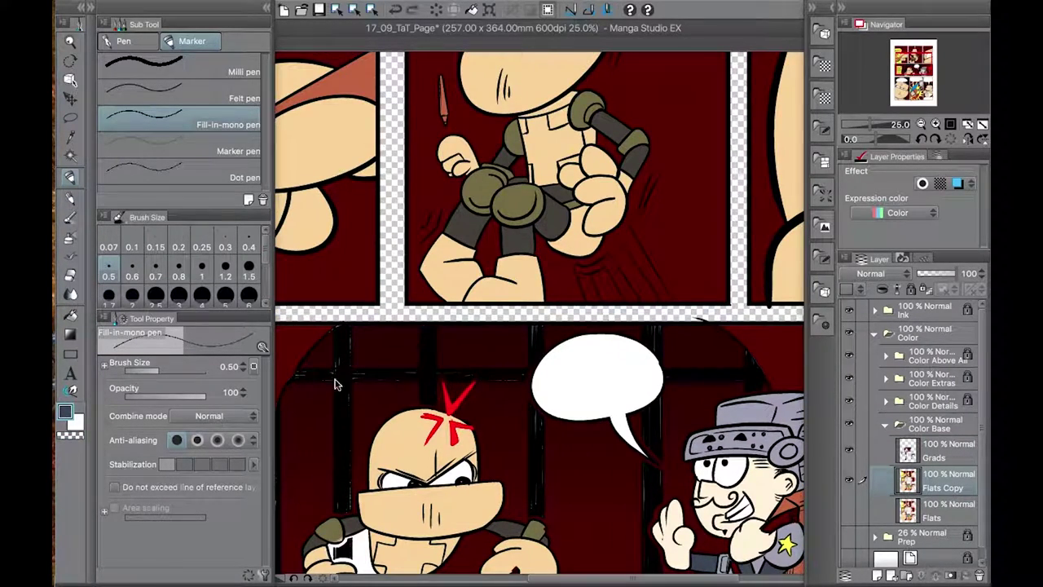
scroll(574, 273, down, 3)
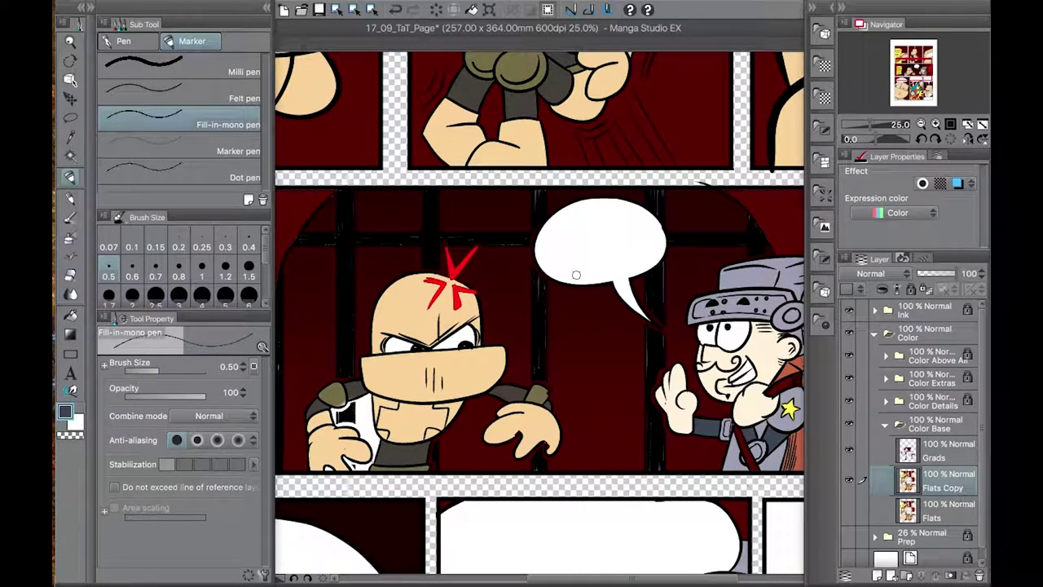
- Select the white area beside the prisoner's raised arm and fill it with the Night sky gradient on the Grads layer, leaving nothing selected
key(w)
click(347, 418)
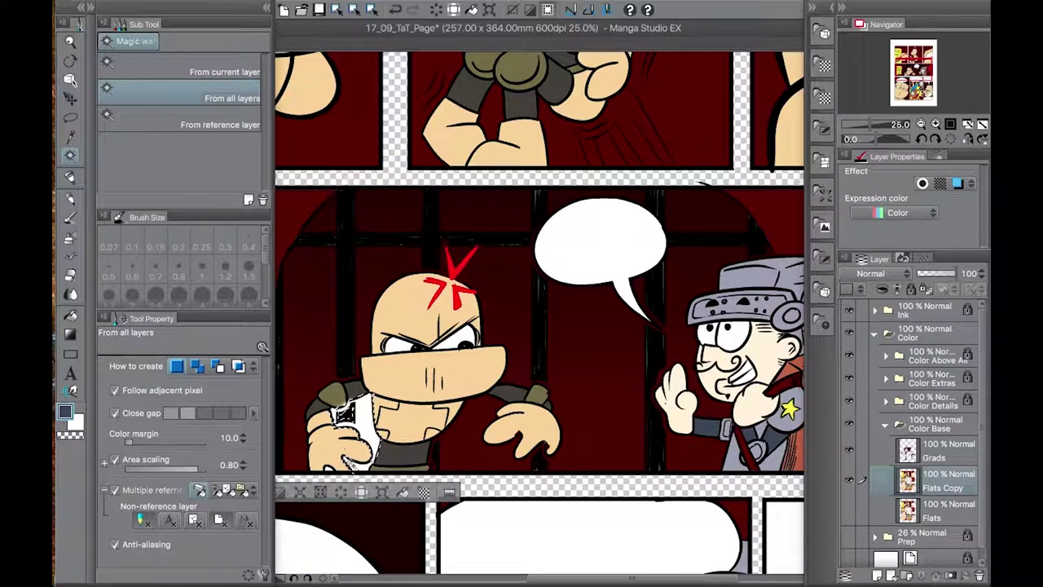
key(alt+bracketright)
key(g)
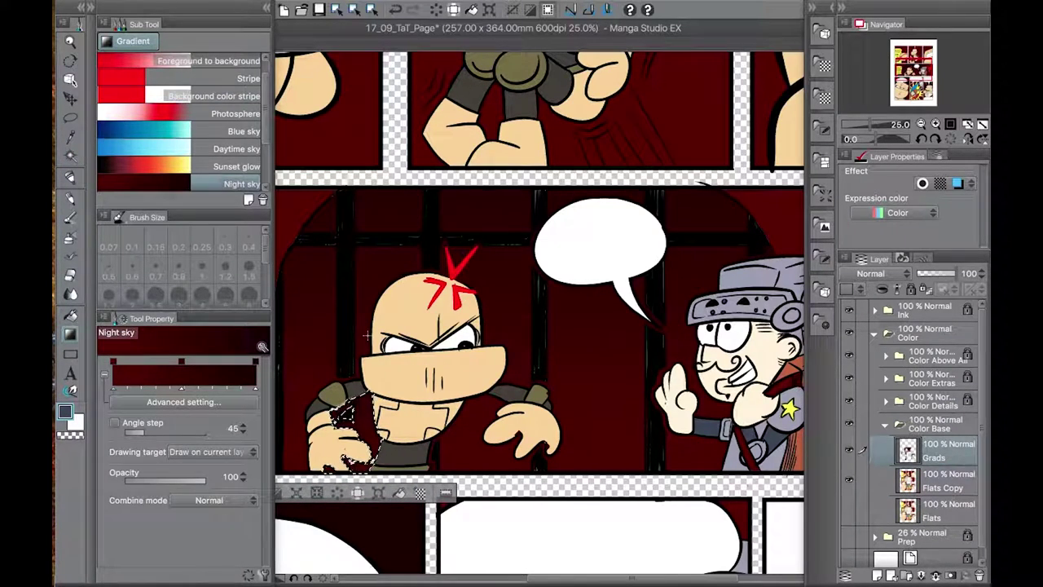
key(ctrl+d)
mouse_move(368, 334)
mouse_down()
mouse_move(465, 334)
mouse_move(384, 324)
mouse_up()
- Set the Fill-in-mono pen to 0.20 and paint the leftover specks around the prisoner's arm with colors sampled beside them
key(p)
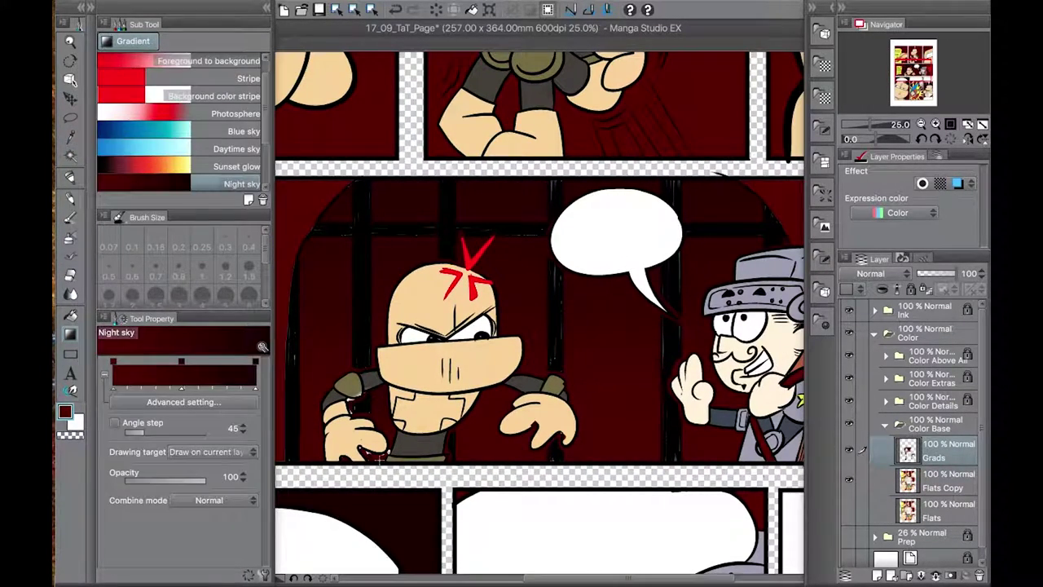
key(bracketleft)
key(bracketleft)
key(bracketleft)
key(bracketleft)
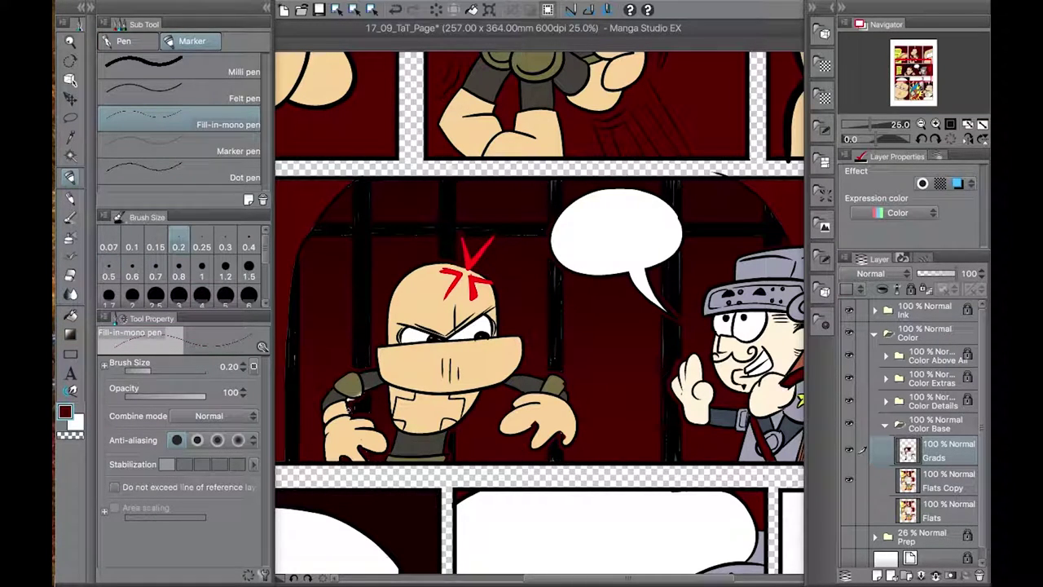
scroll(353, 403, up, 4)
key(alt)
alt+click(383, 347)
alt+click(406, 334)
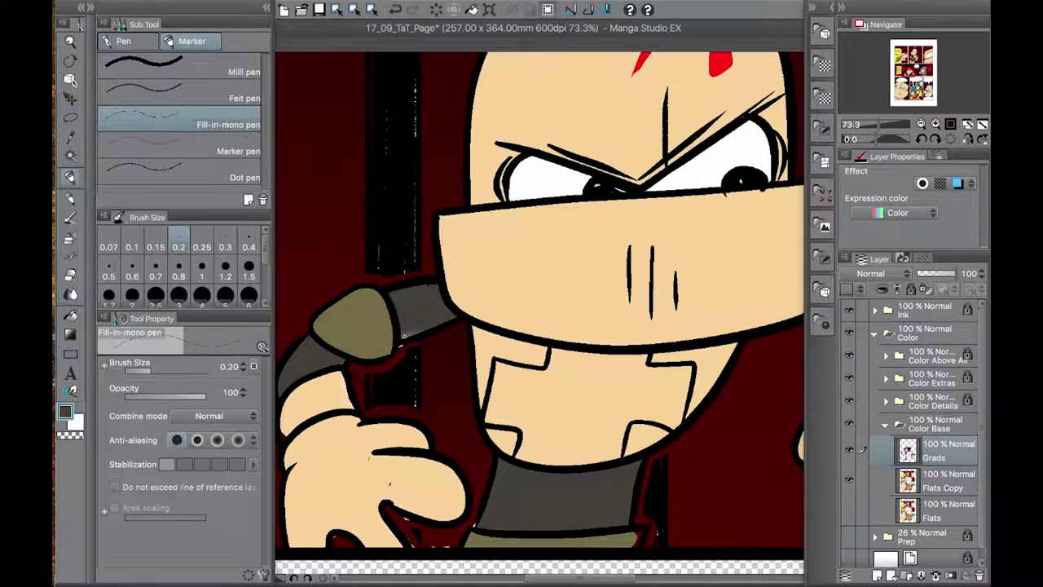
- Expand the collapsed color palettes and erase the stray specks around the prisoner's hand and belt with transparent color
click(266, 7)
click(85, 7)
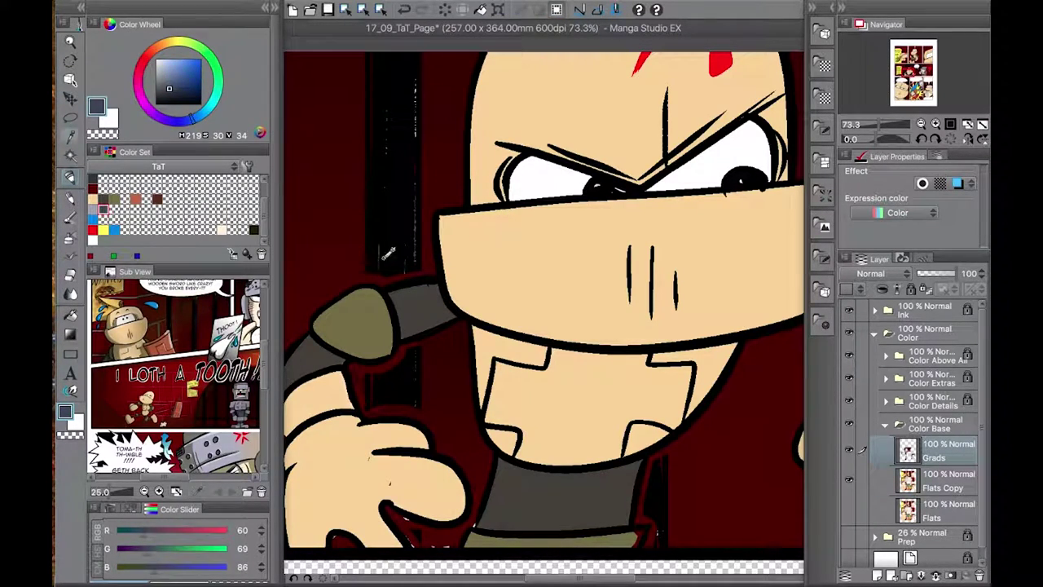
alt+click(334, 544)
click(71, 436)
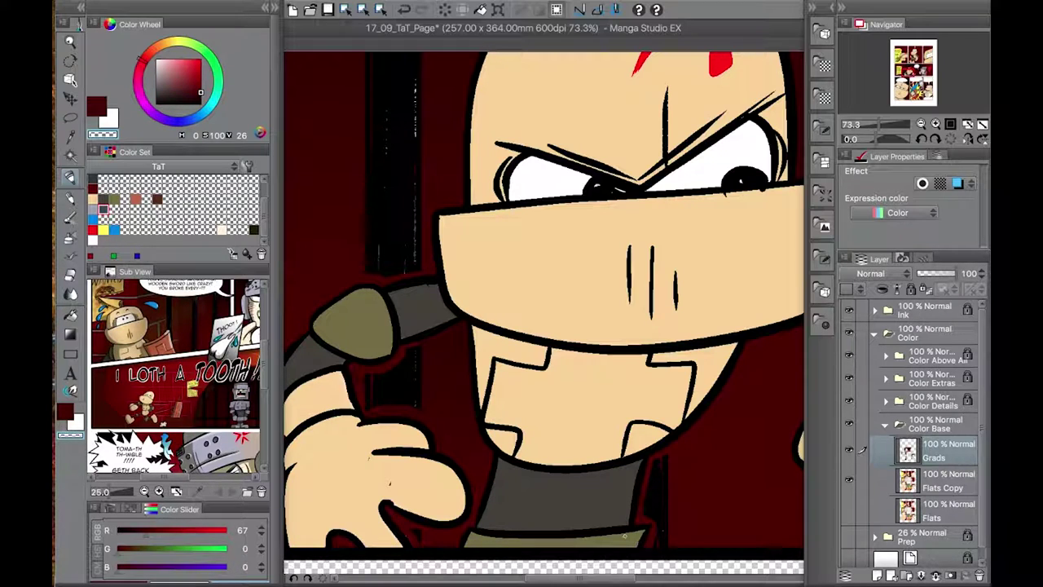
drag(625, 538, 644, 583)
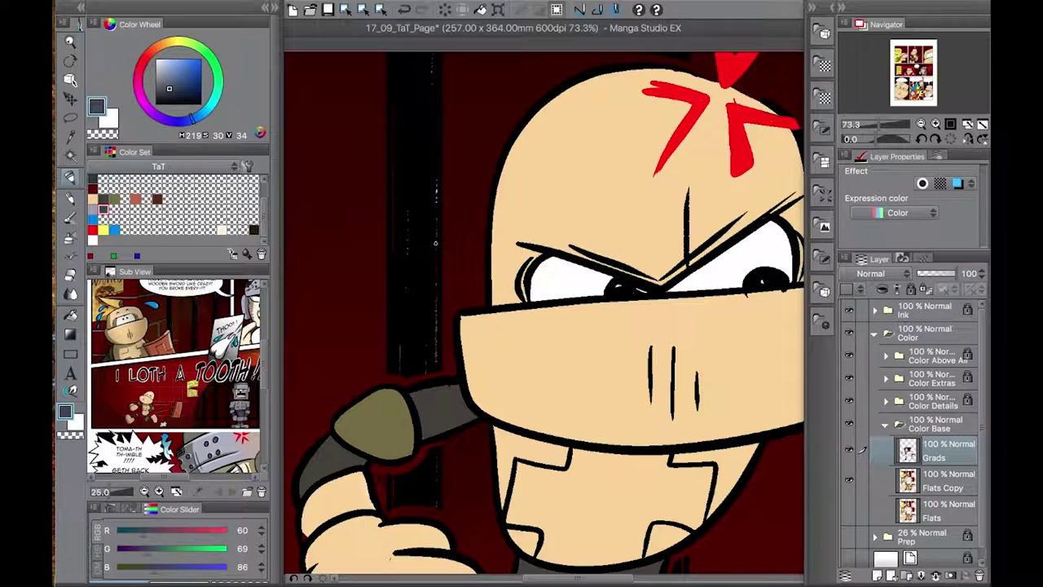
- Paint the light gaps in all the cell bars of the middle panel dark slate (RGB 60, 69, 86) on the Grads layer
scroll(431, 179, up, 8)
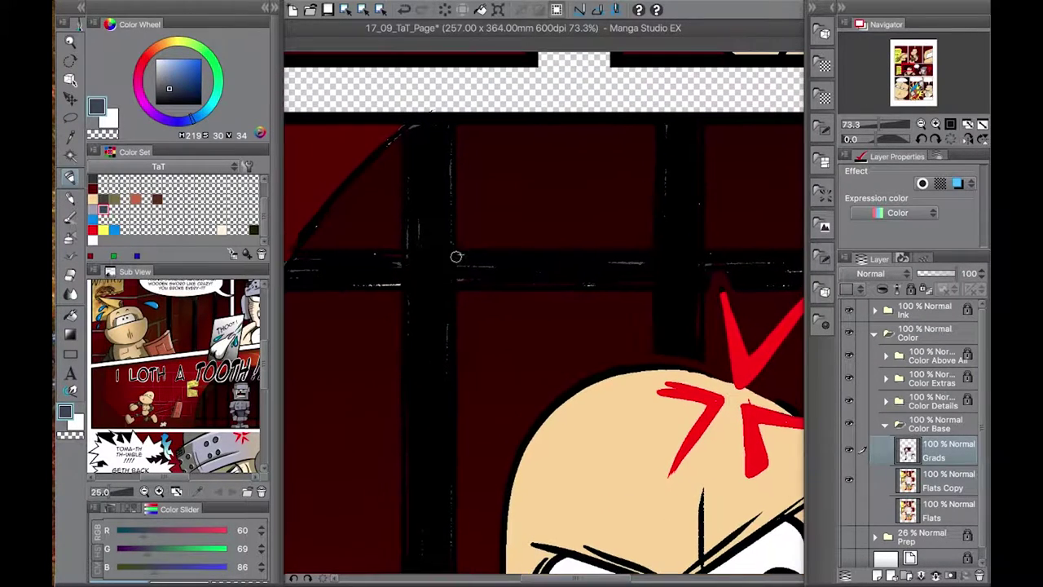
scroll(391, 294, down, 10)
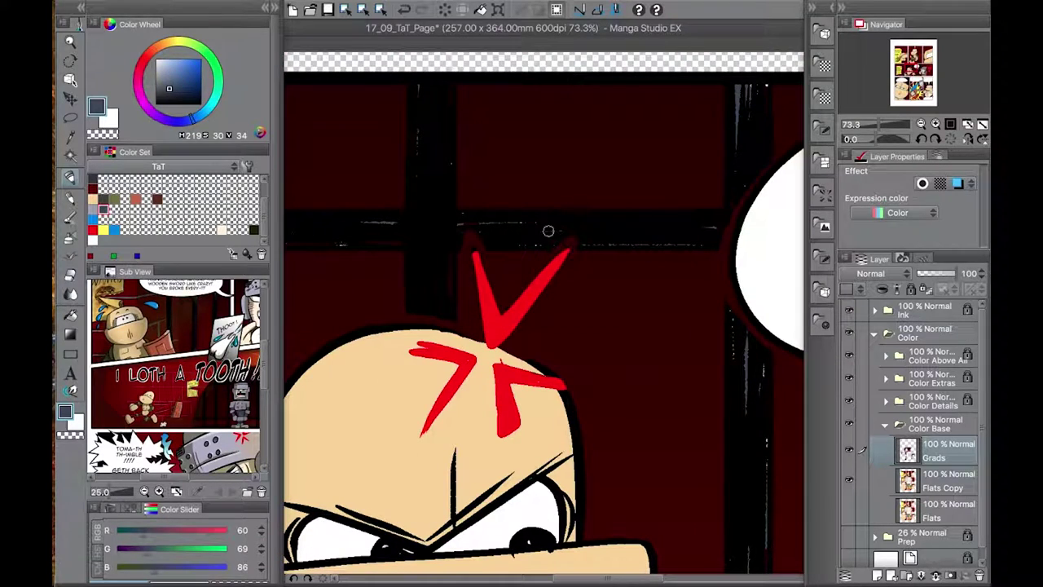
scroll(538, 230, right, 2)
scroll(603, 391, down, 3)
scroll(527, 329, right, 4)
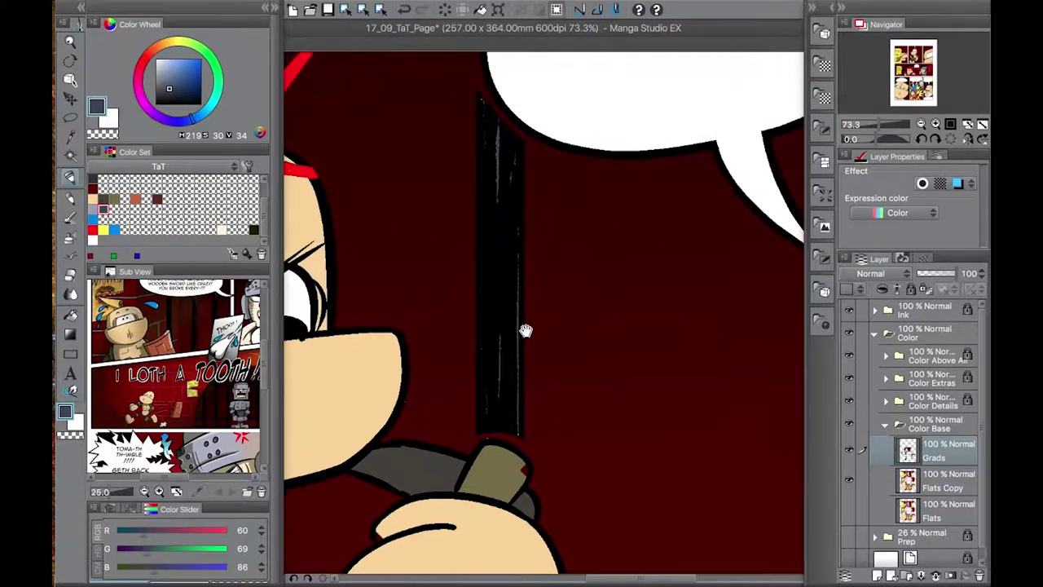
scroll(563, 407, up, 3)
scroll(570, 277, down, 2)
scroll(571, 277, right, 3)
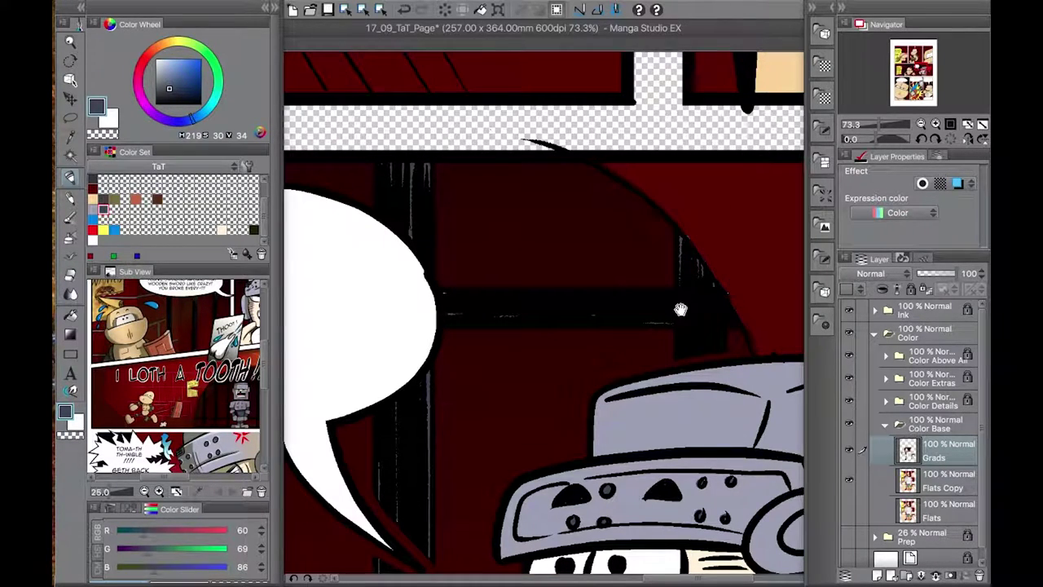
scroll(633, 337, up, 2)
scroll(633, 337, down, 4)
- Erase the stray color at the torch flame's tip on the Flats Copy layer, repaint it with sampled red and dark red, and save
scroll(698, 282, up, 3)
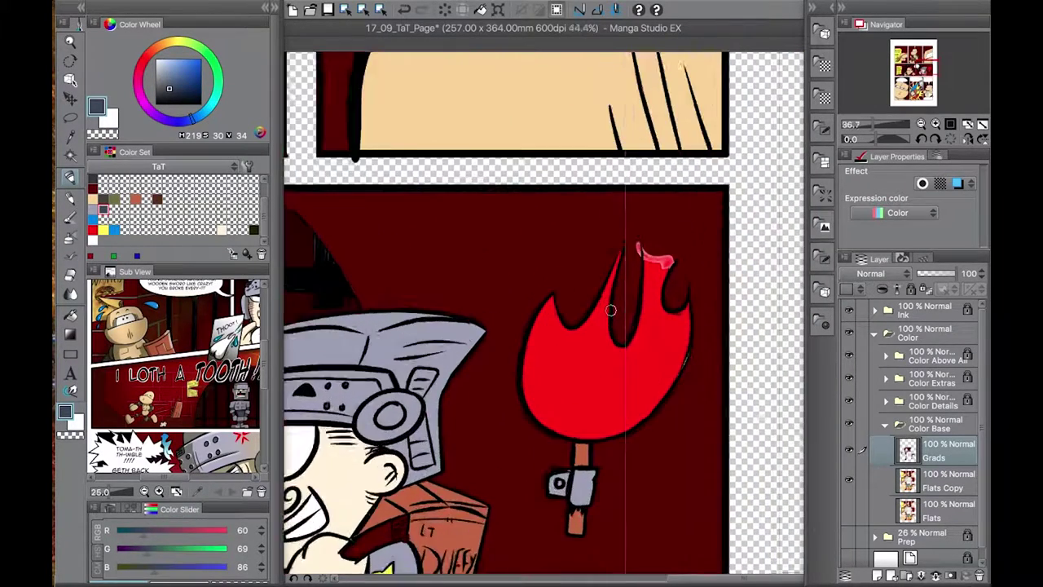
ctrl+shift+click(666, 302)
key(b)
drag(644, 284, 648, 298)
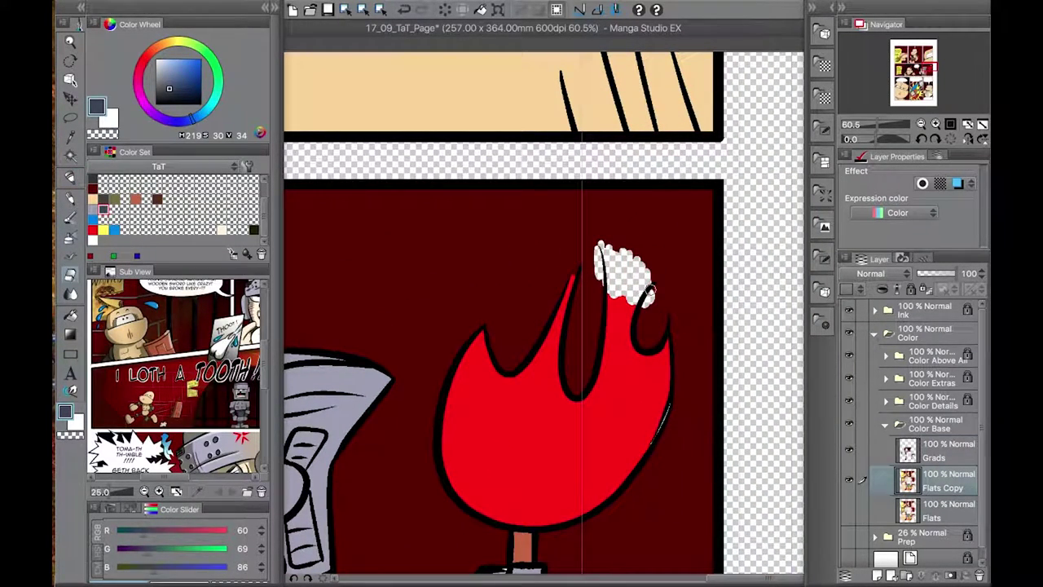
alt+click(661, 404)
key(p)
mouse_move(599, 247)
mouse_down()
mouse_move(652, 287)
mouse_move(598, 262)
mouse_move(607, 242)
mouse_up()
alt+click(595, 283)
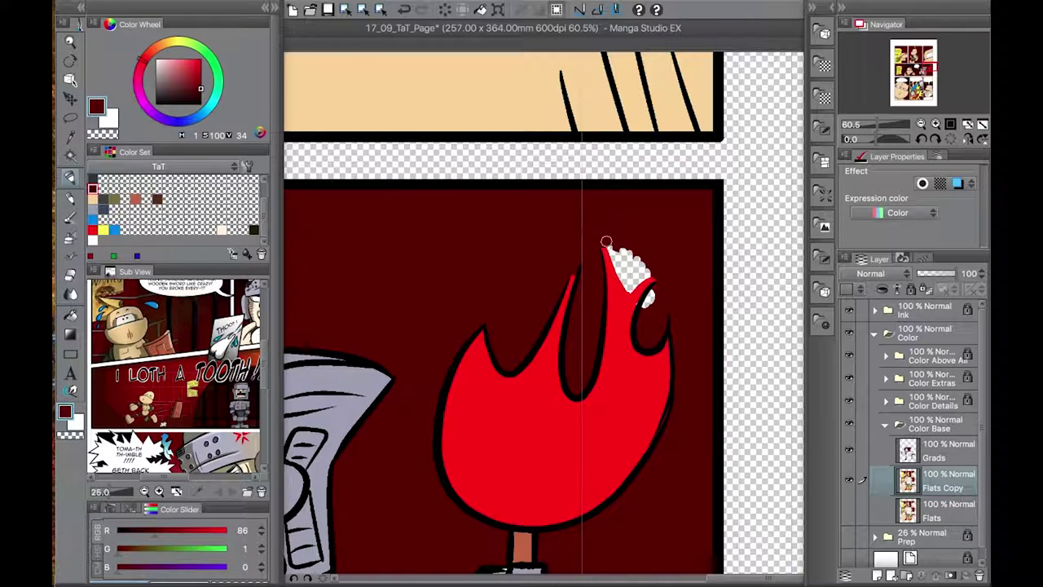
mouse_move(644, 322)
mouse_down()
mouse_move(606, 236)
mouse_move(661, 256)
mouse_move(628, 249)
mouse_move(652, 249)
mouse_up()
scroll(652, 249, down, 10)
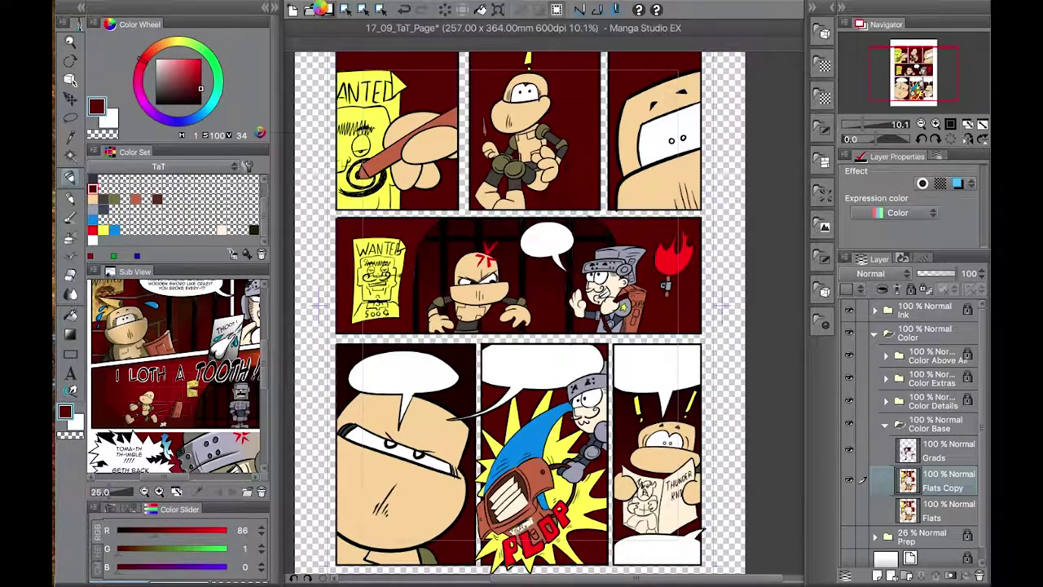
click(312, 10)
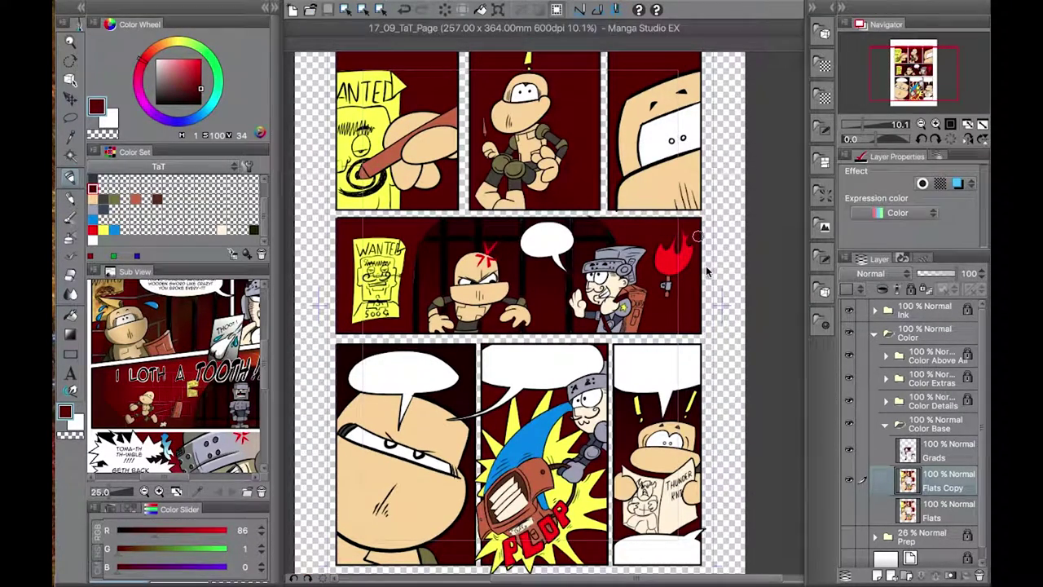
- Show the Paper layer and add a new layer named Color Details above Grads
click(905, 558)
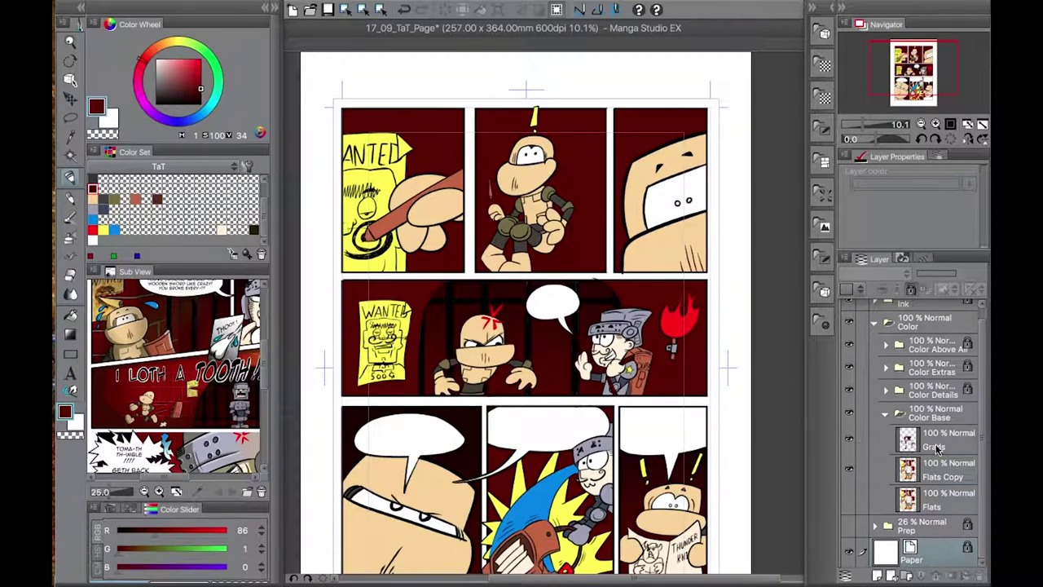
click(936, 447)
click(877, 575)
double_click(933, 446)
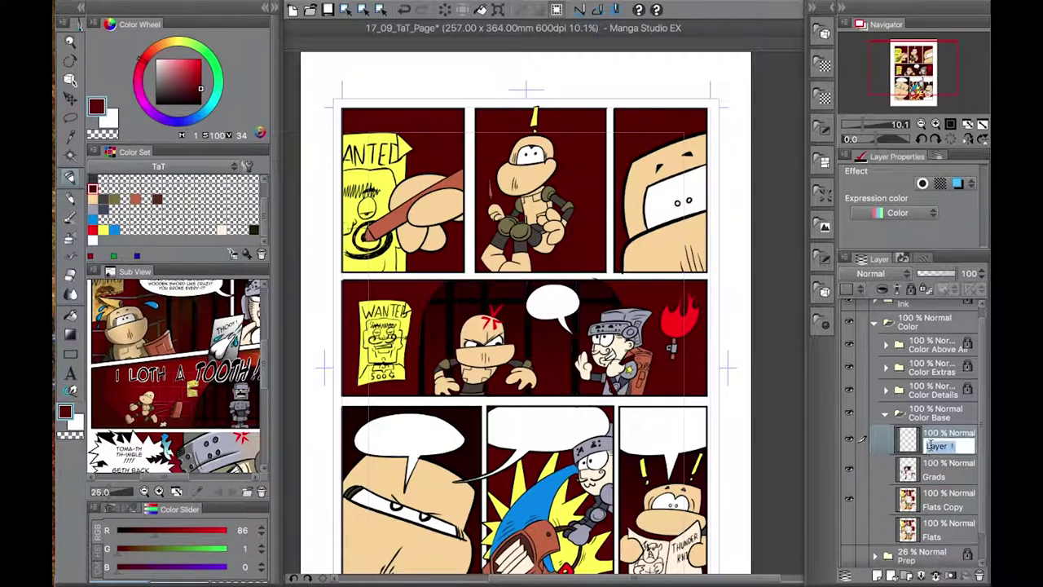
text(Color Details)
key(Return)
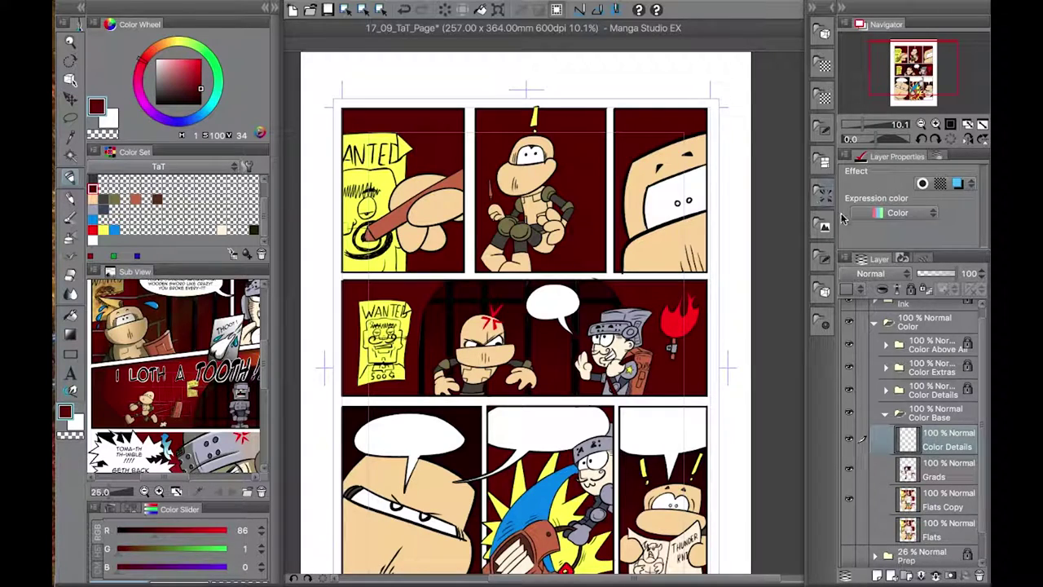
- Sample the grayish brick-line color (RGB 132, 114, 108) from the reference image and add it to the TaT color set
scroll(186, 392, up, 5)
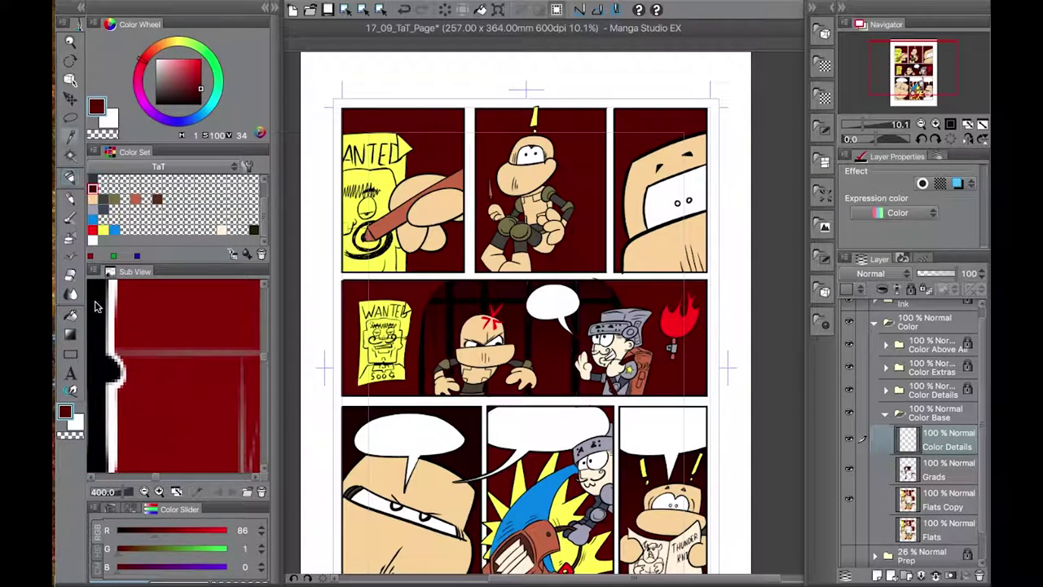
click(241, 456)
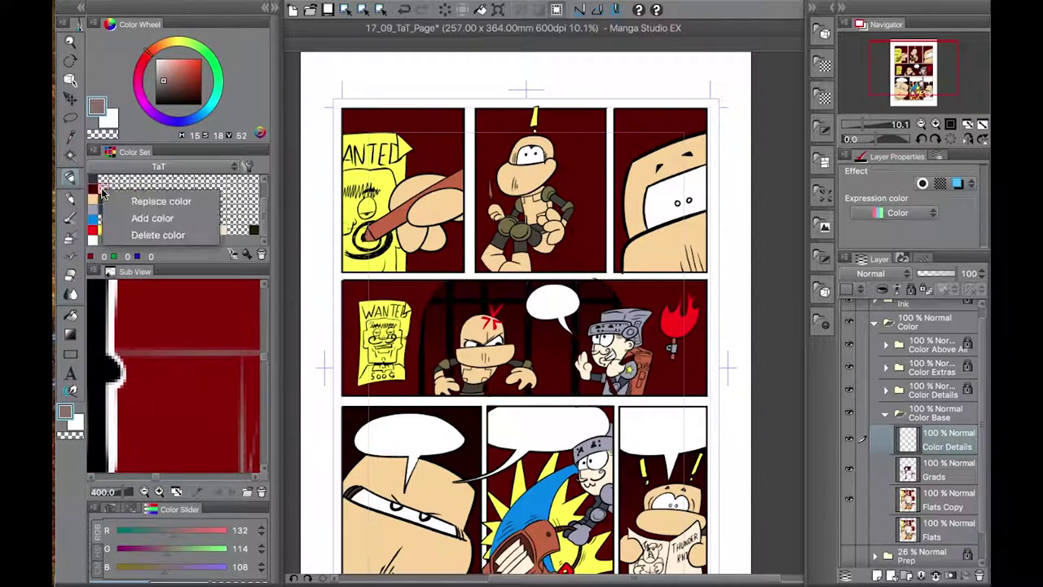
scroll(522, 342, down, 1)
scroll(143, 355, down, 5)
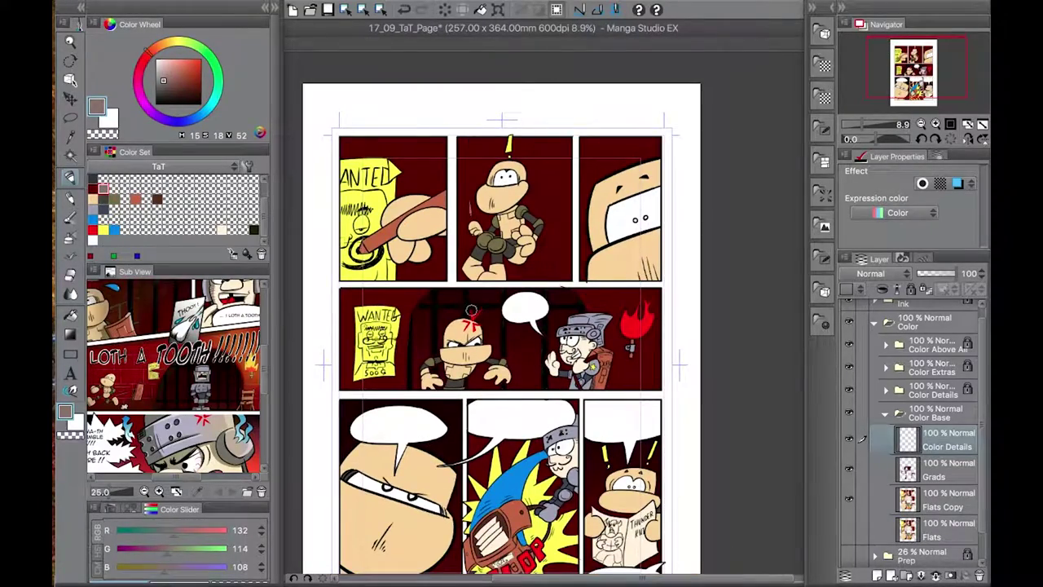
scroll(470, 311, up, 3)
click(271, 10)
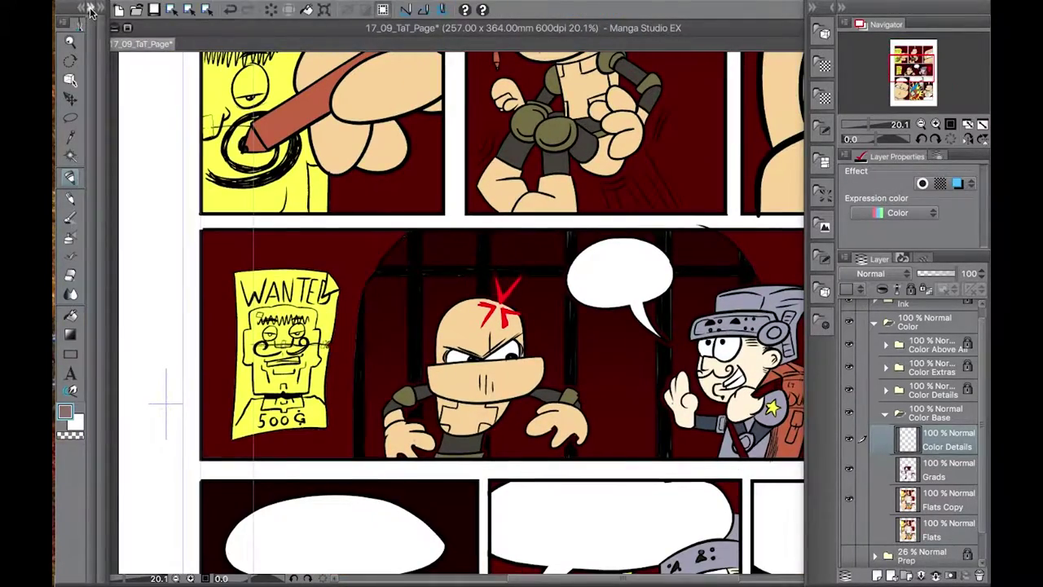
click(92, 10)
key(ctrl+minus)
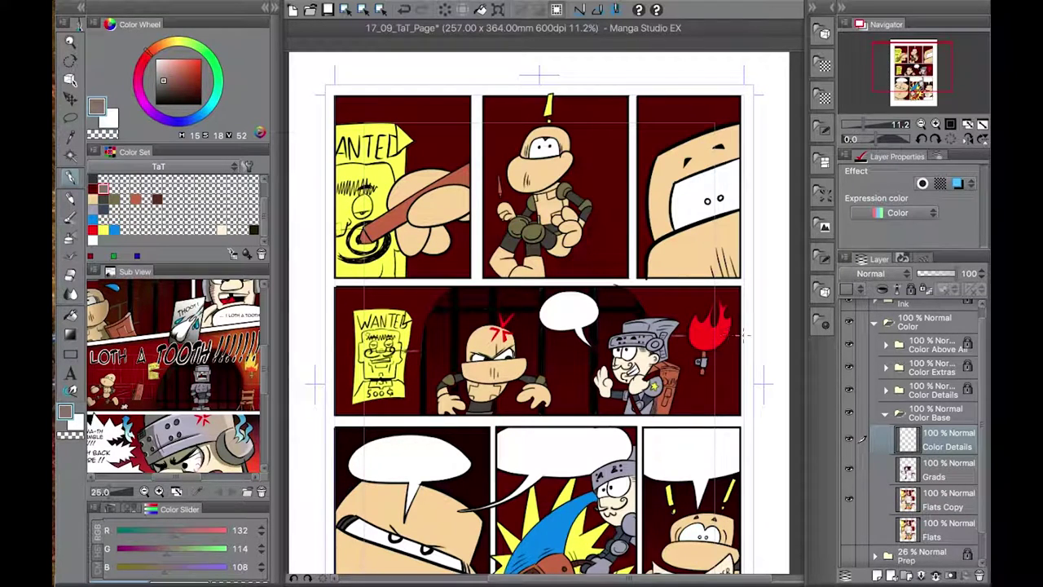
- Create a perspective ruler on the Color Details layer
right_click(939, 440)
mouse_move(924, 269)
click(687, 343)
click(629, 515)
- Draw horizontal brick lines across both walls of the middle panel along the ruler, erasing unwanted parts
key(e)
key(p)
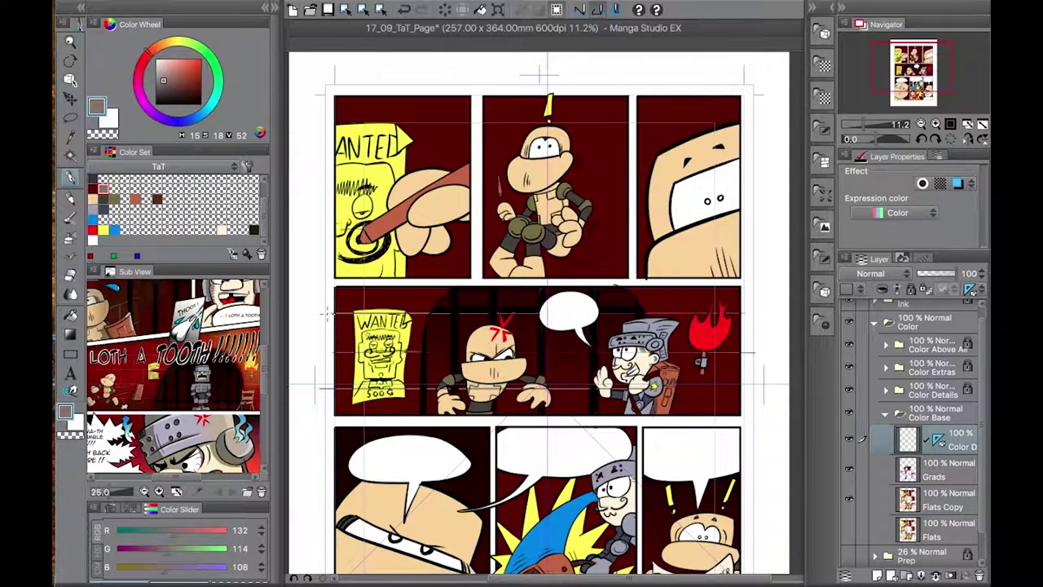
key(e)
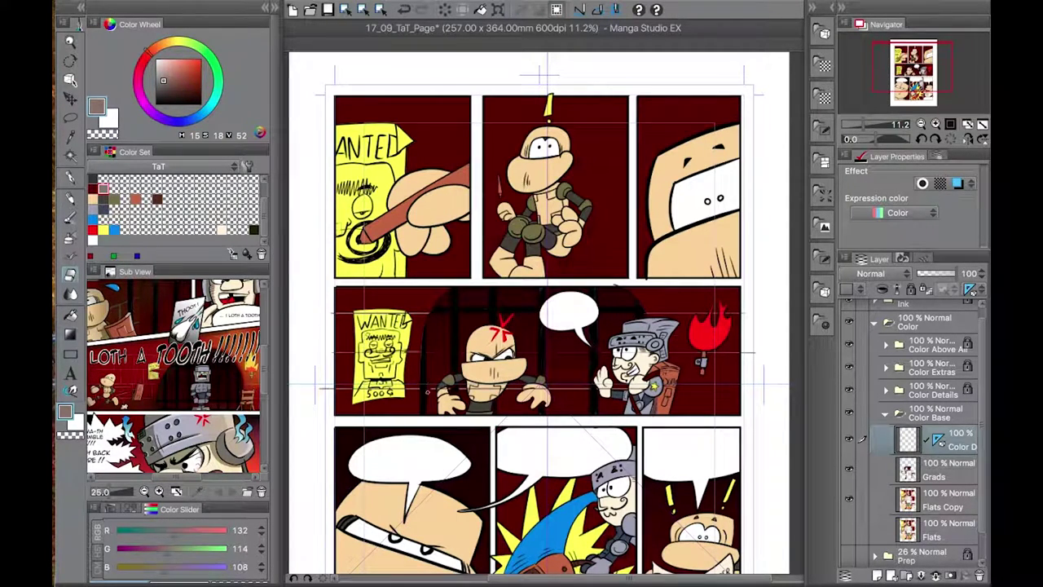
scroll(537, 326, up, 4)
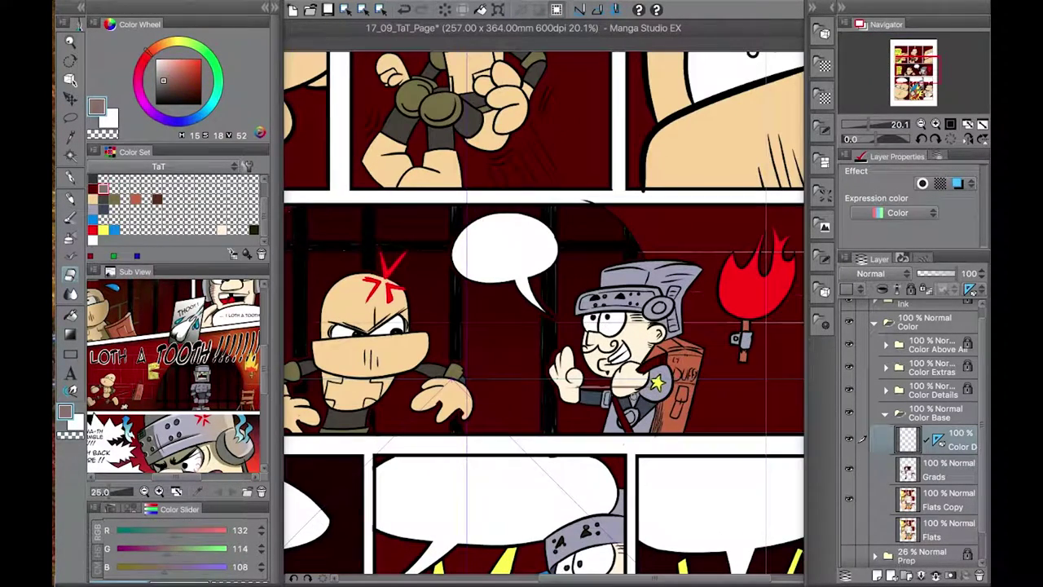
key(p)
key(ctrl+z)
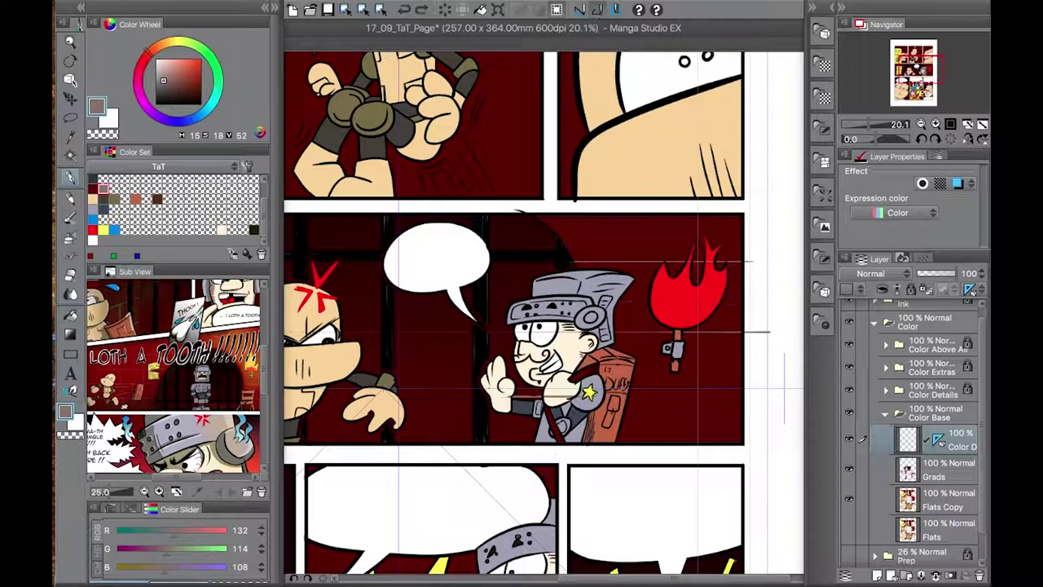
click(603, 10)
key(e)
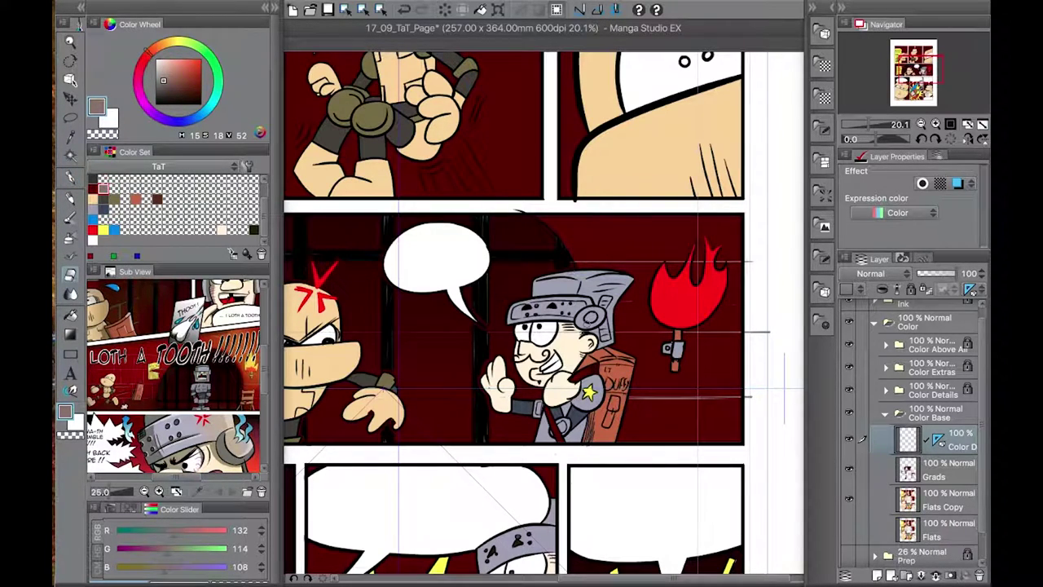
scroll(545, 317, left, 5)
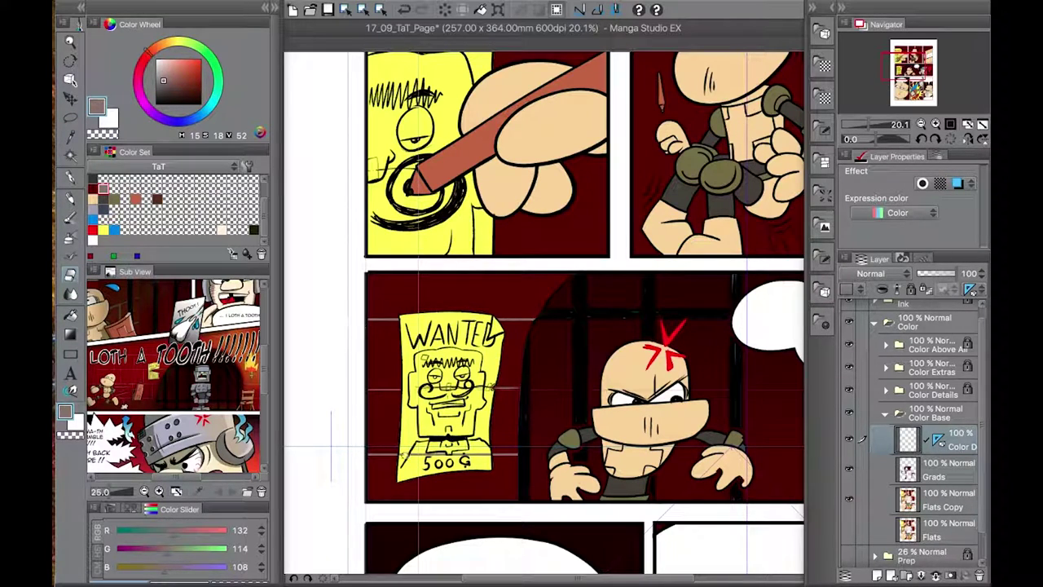
scroll(545, 316, down, 3)
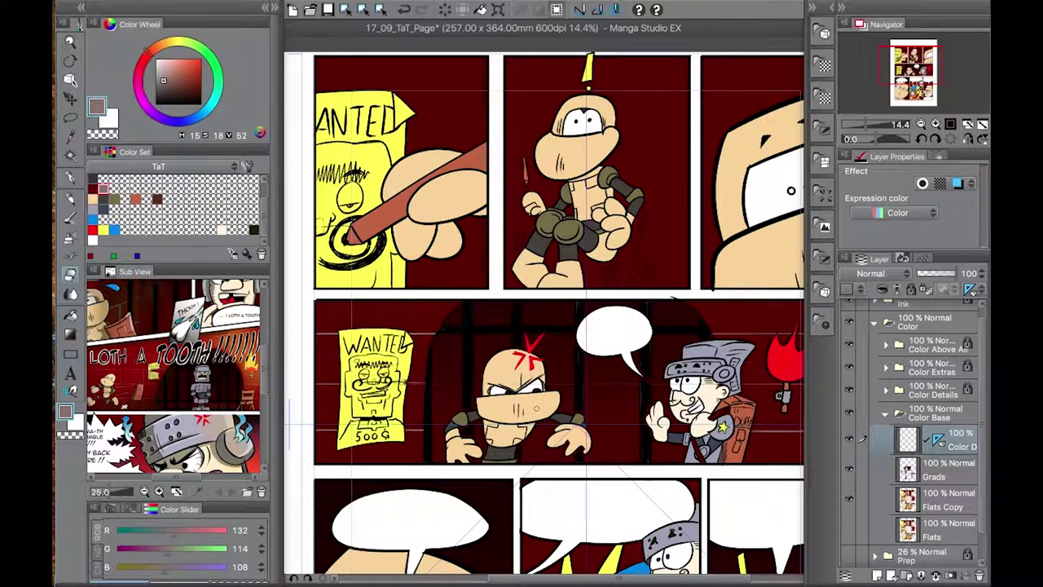
- Add a new layer named Color Mod between the Grads and Flats Copy layers
key(ctrl+shift+n)
double_click(930, 505)
text(Color Mod)
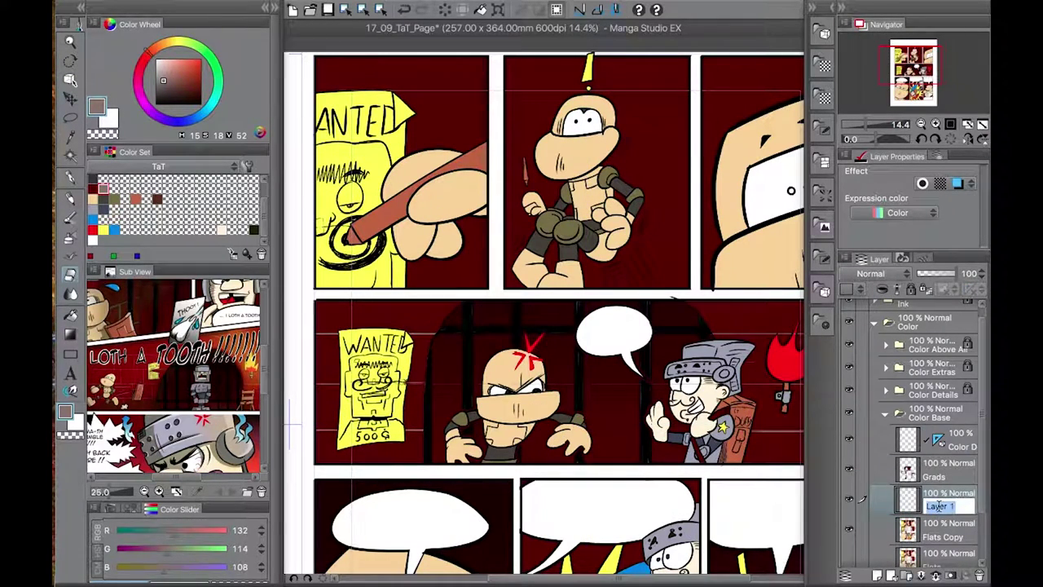
key(Return)
- On the Color Details layer, draw the curved outline around the cell arch and short vertical brick joints, following the enlarged reference image
click(69, 179)
click(960, 446)
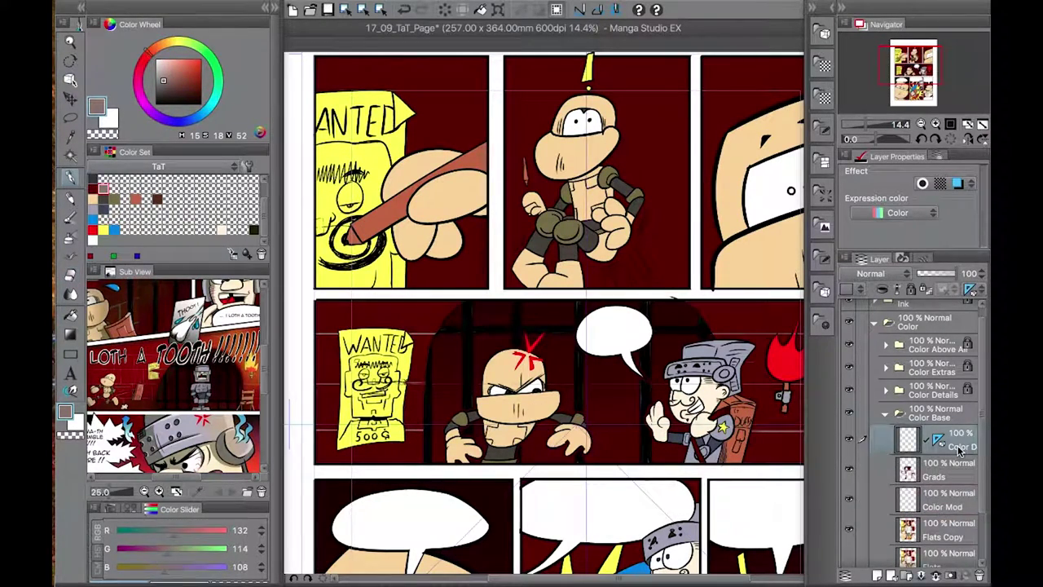
scroll(179, 410, up, 3)
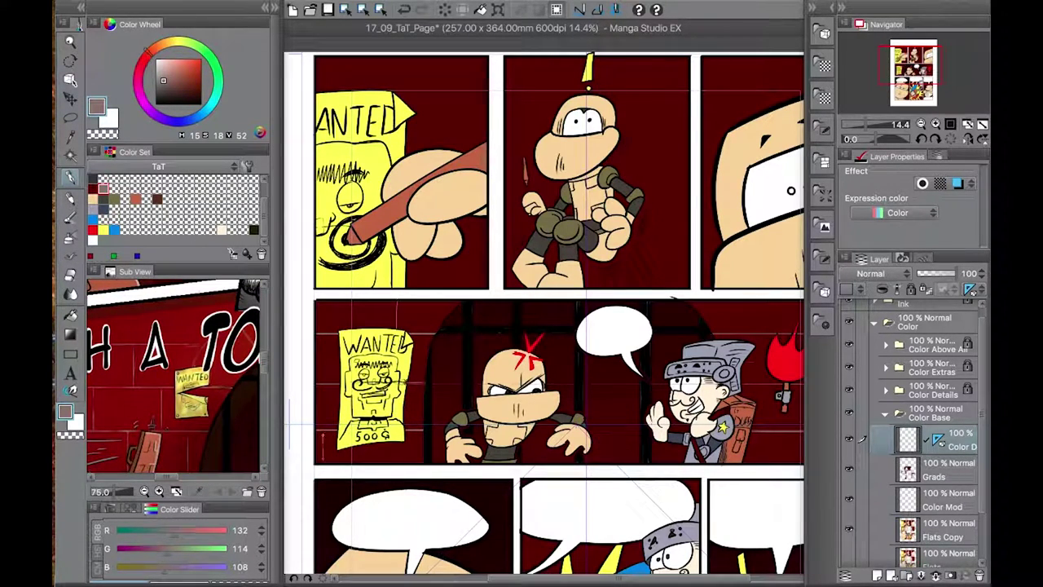
drag(242, 380, 190, 391)
key(e)
click(71, 175)
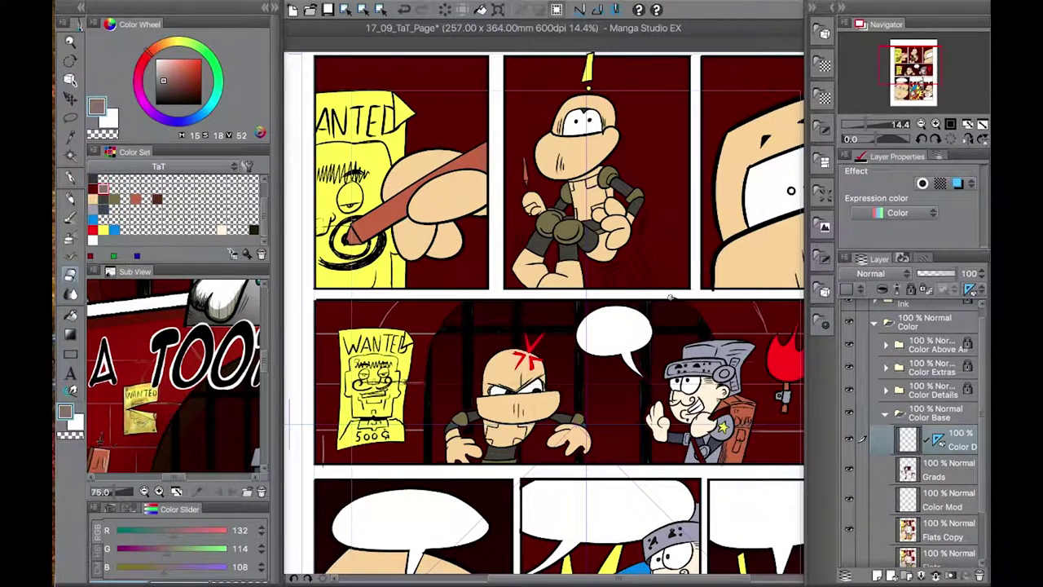
drag(670, 297, 559, 322)
drag(172, 383, 210, 398)
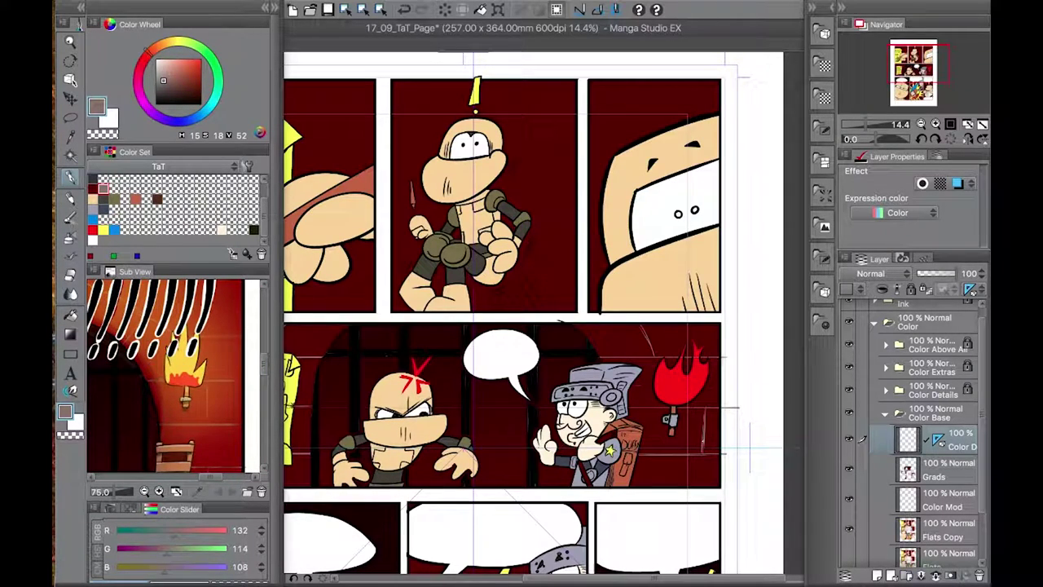
drag(703, 442, 805, 432)
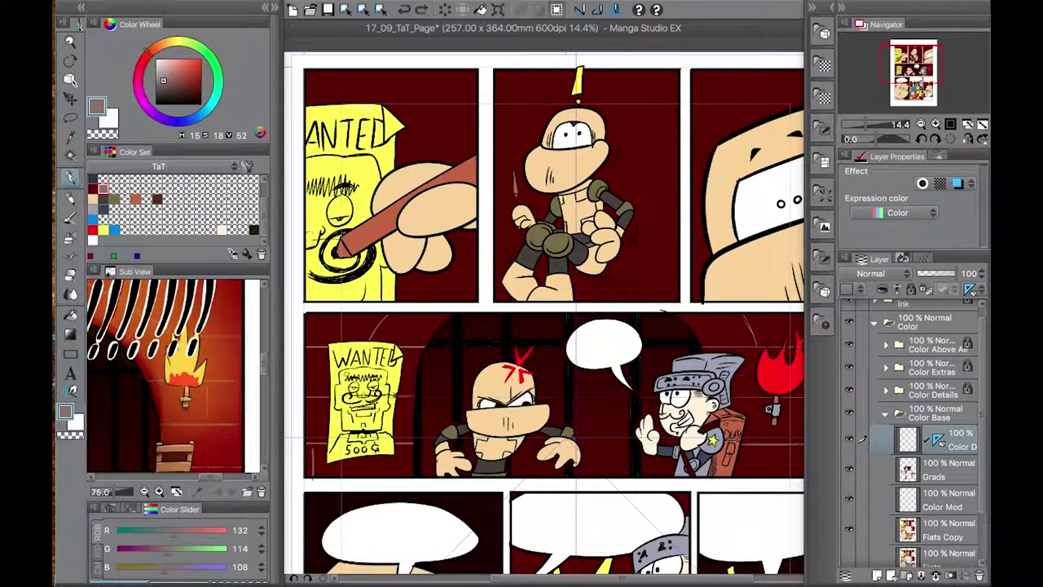
- Sample the brighter brick red (HSV 5, 100, 53) from the reference wall and add it to the TaT color set
drag(195, 383, 159, 381)
click(159, 381)
right_click(114, 189)
click(159, 221)
- Hide the Ink folder and auto-select the dark red backgrounds in the top-row panels, including the gaps around the standing character
scroll(856, 342, up, 1)
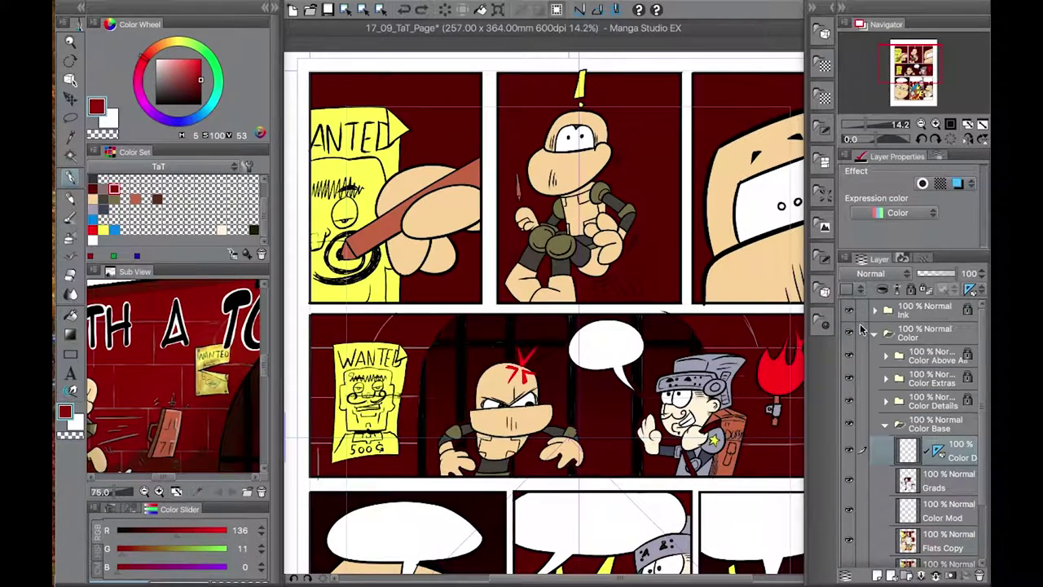
click(849, 311)
scroll(594, 374, down, 2)
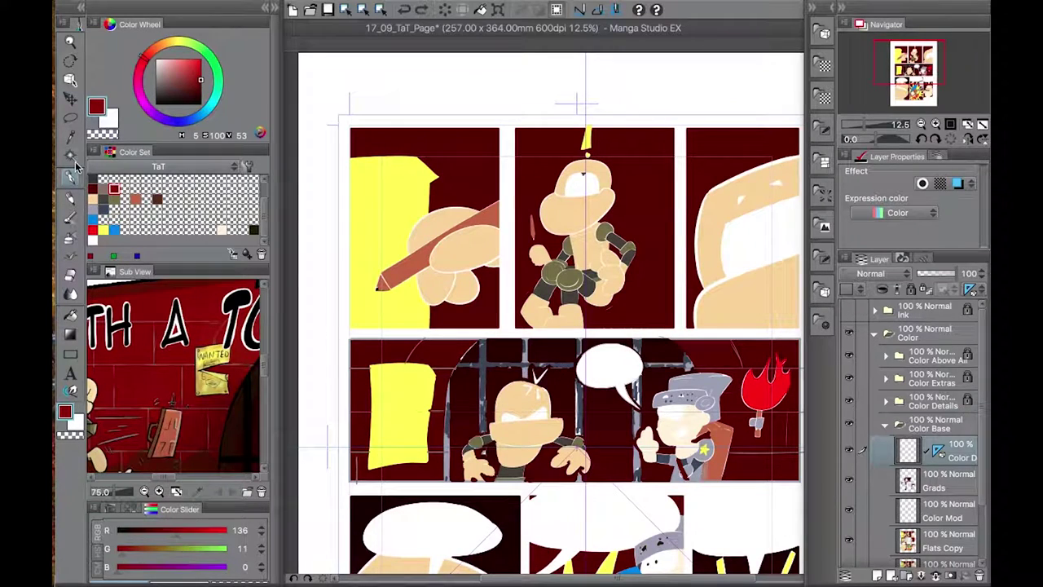
click(70, 155)
click(489, 318)
shift+click(649, 303)
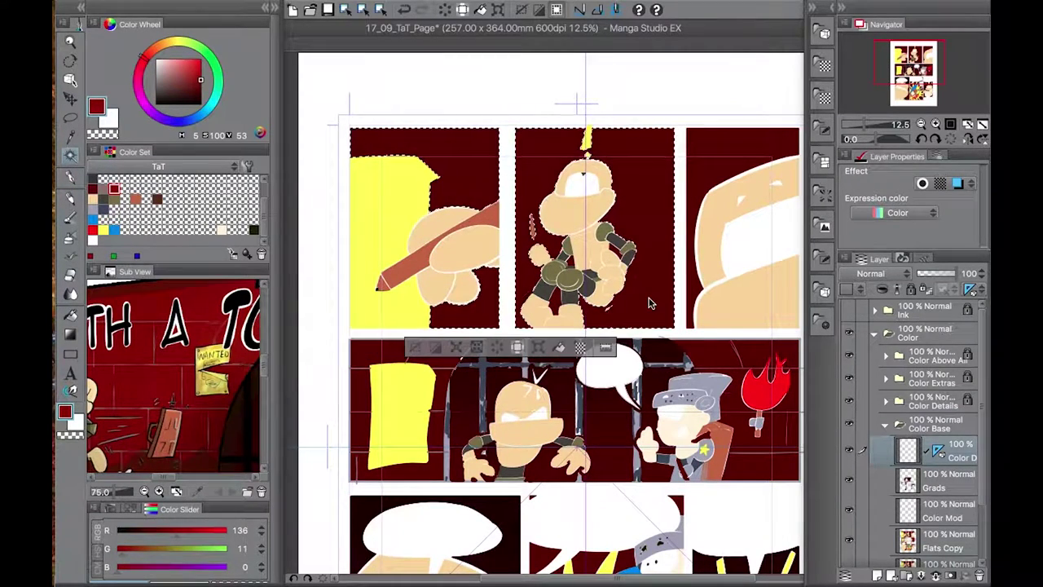
click(437, 150)
shift+click(609, 291)
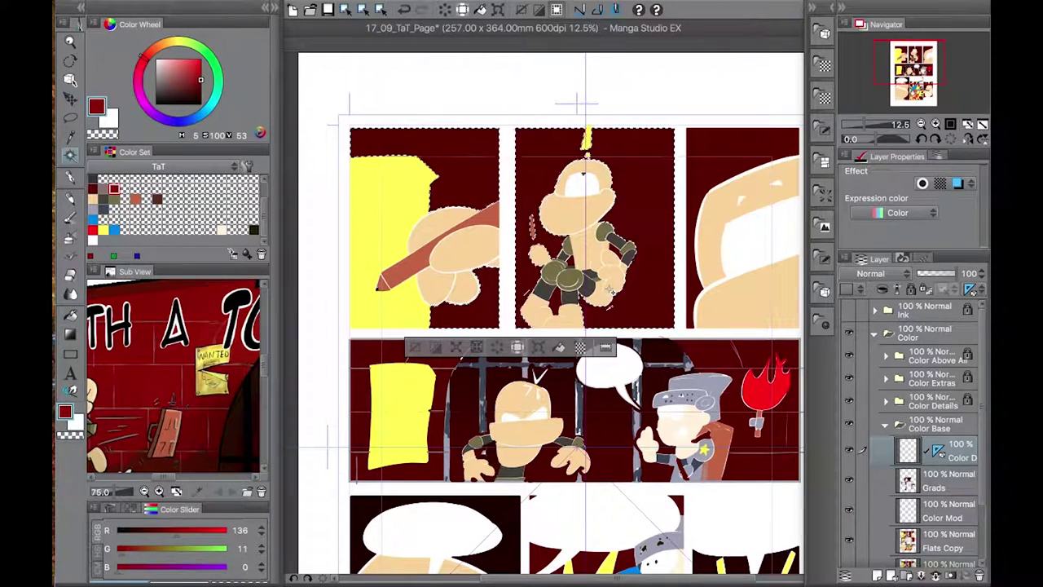
- Extend the selection to the red wall backgrounds of the middle panel and the PLOP panel
drag(737, 155, 757, 26)
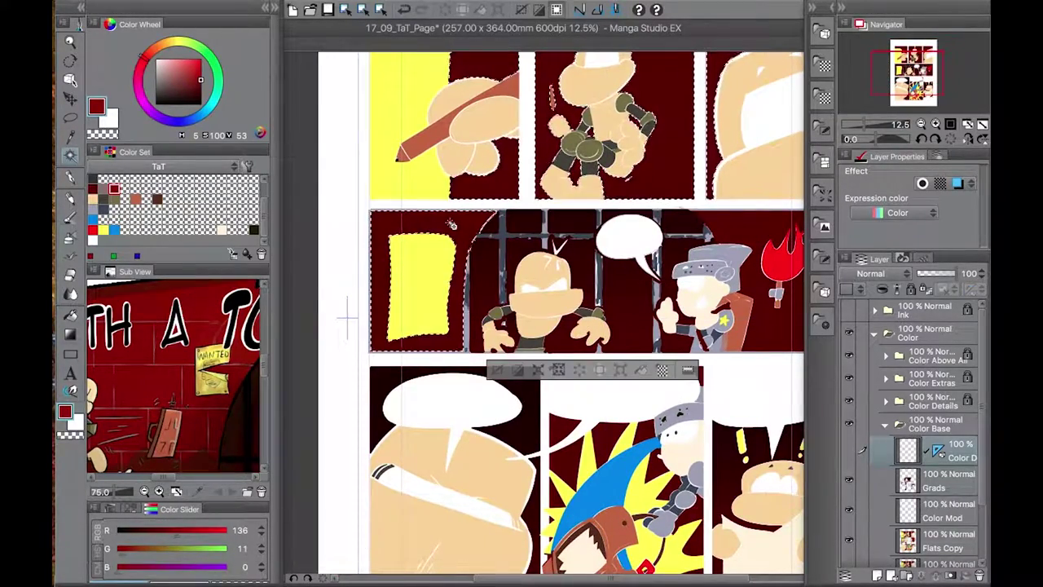
drag(451, 225, 346, 235)
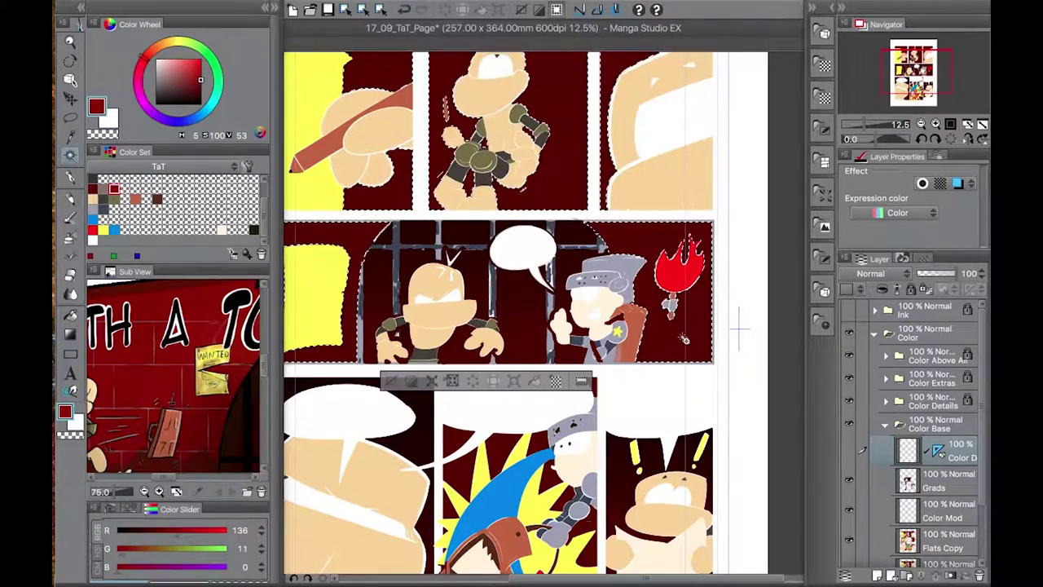
scroll(683, 337, down, 3)
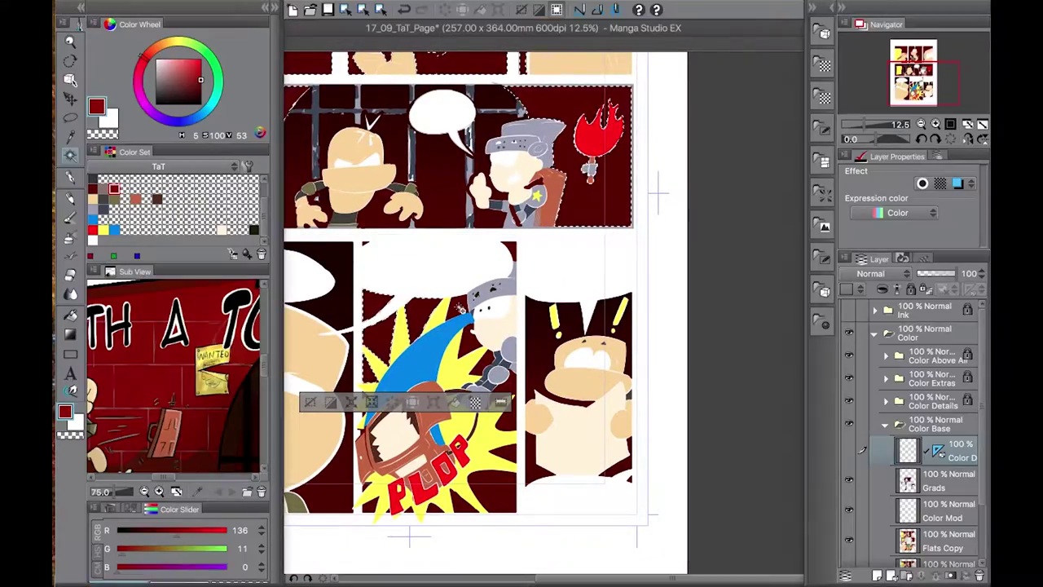
mouse_move(371, 295)
mouse_down()
mouse_move(489, 359)
mouse_move(510, 419)
mouse_up()
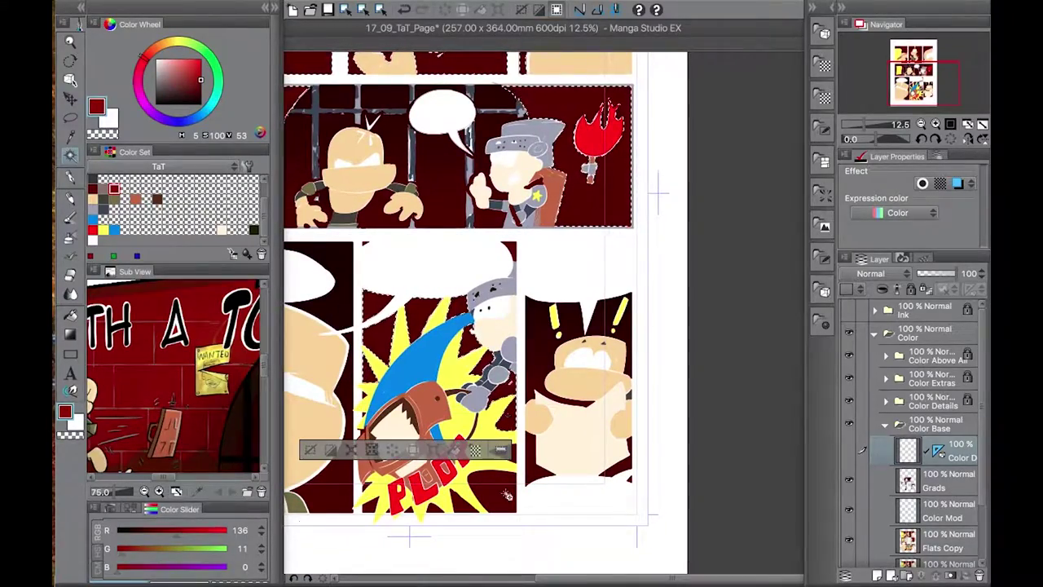
scroll(339, 325, up, 2)
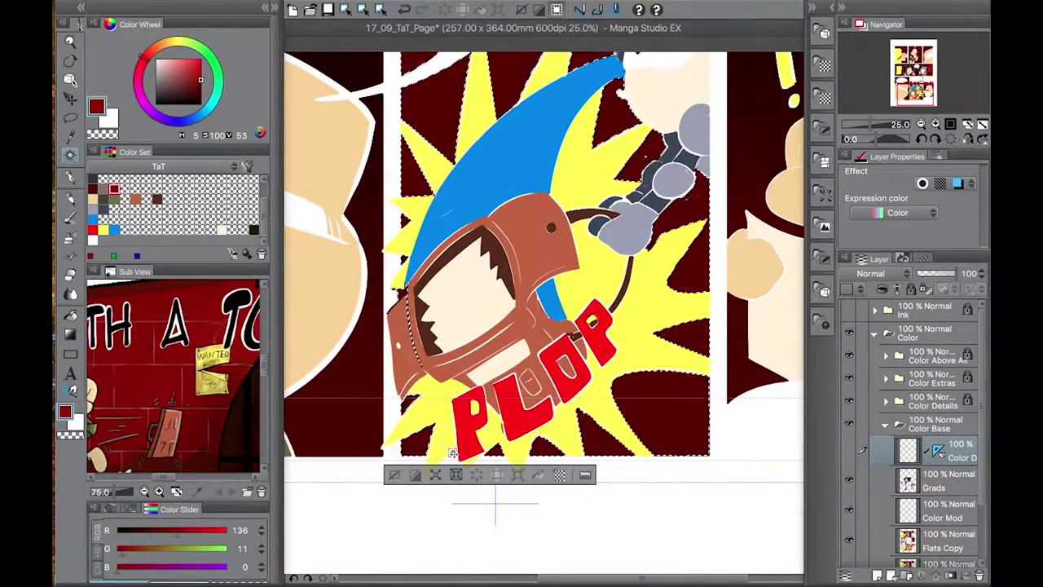
scroll(453, 452, down, 2)
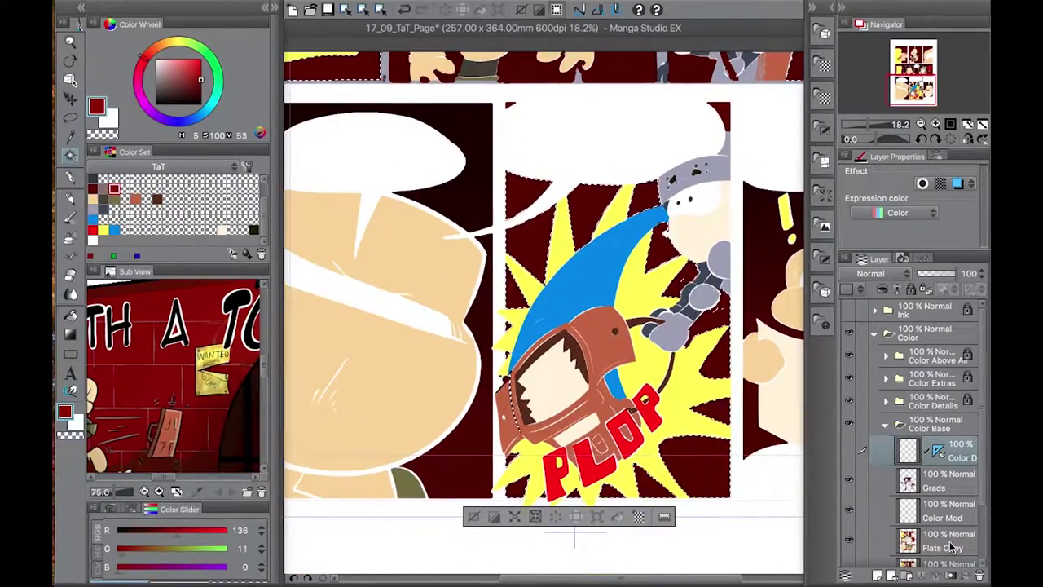
- Fill the selected walls with the brighter brick red on the Color Mod layer, deselect, and show the inks again
click(946, 510)
scroll(337, 158, down, 2)
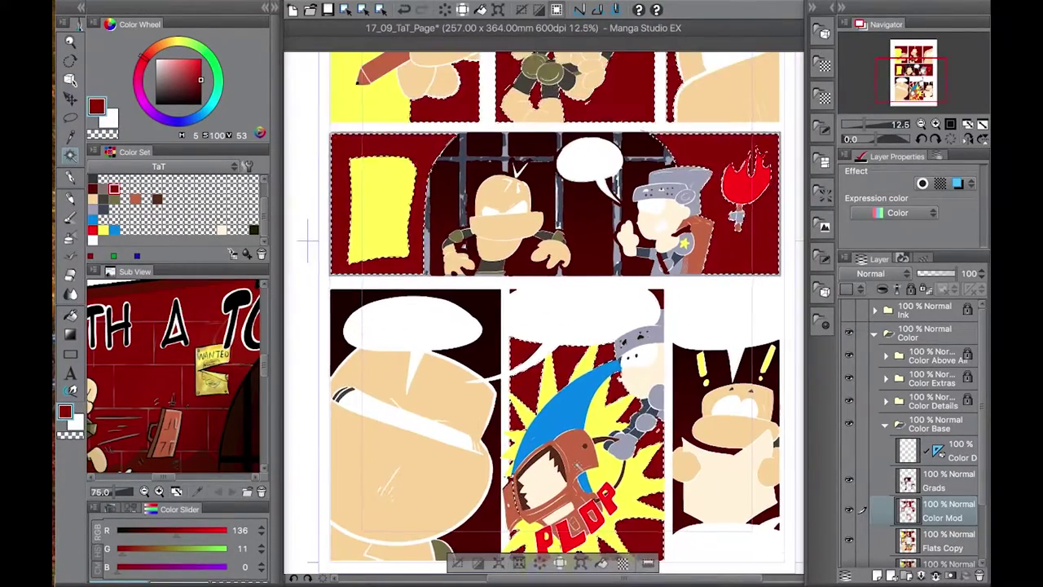
scroll(308, 241, down, 1)
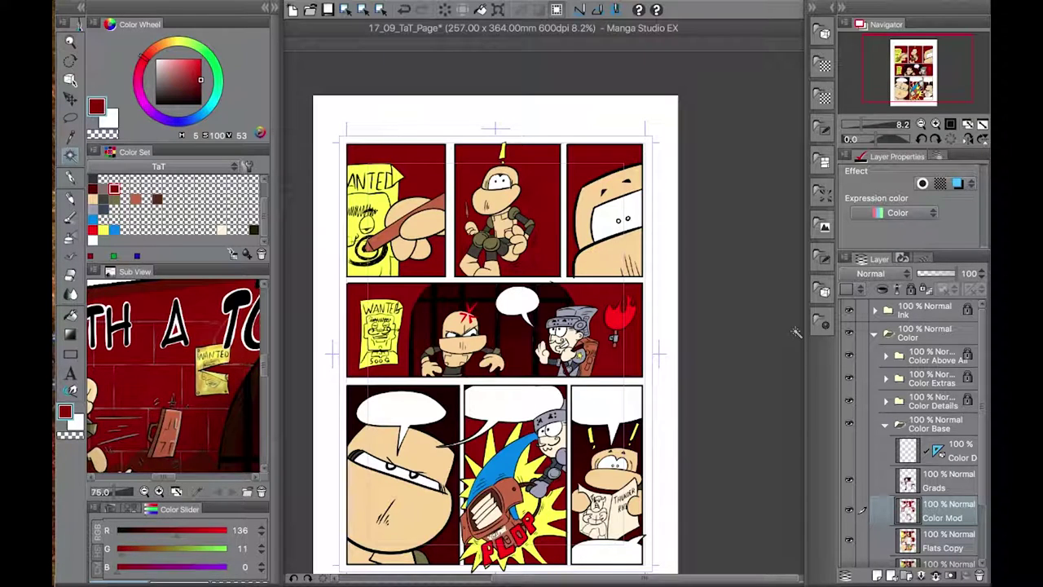
- Show more of the reference page at 25% and select the yellow areas of both wanted posters for painting on the Color Details layer
drag(279, 368, 330, 368)
scroll(214, 383, down, 3)
drag(235, 388, 213, 392)
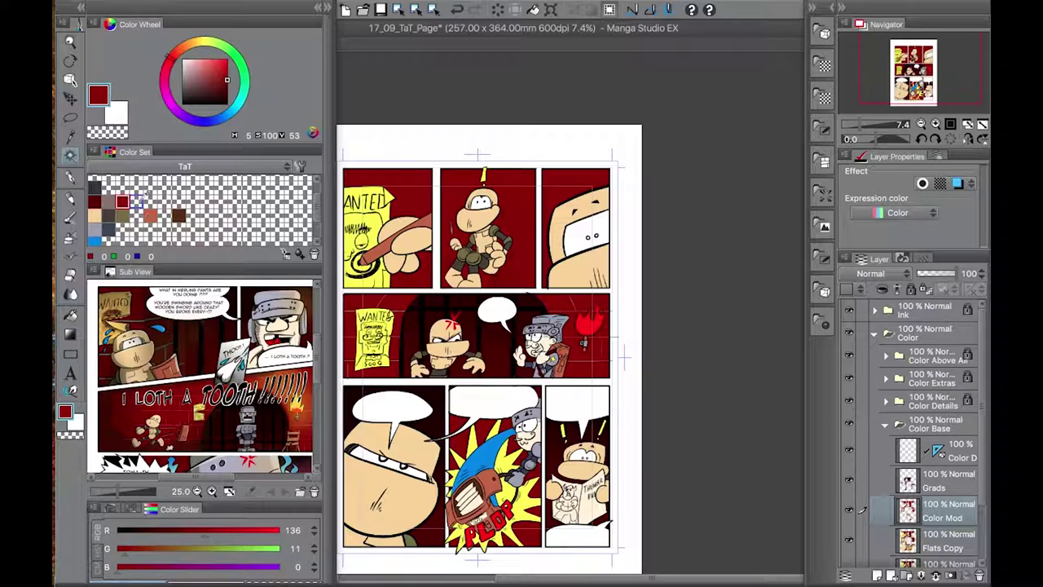
drag(325, 386, 245, 386)
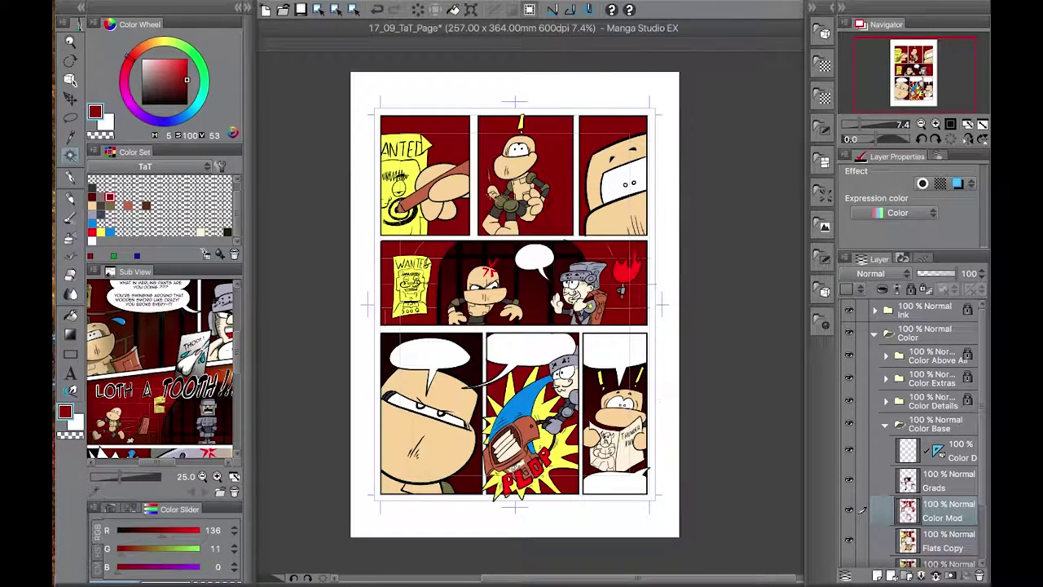
click(430, 259)
shift+click(445, 344)
- Dock the brush palettes beside the color palettes and try darker yellow strokes (HSV 52, 84, 100) with the Oil paint flat brush
key(b)
click(96, 11)
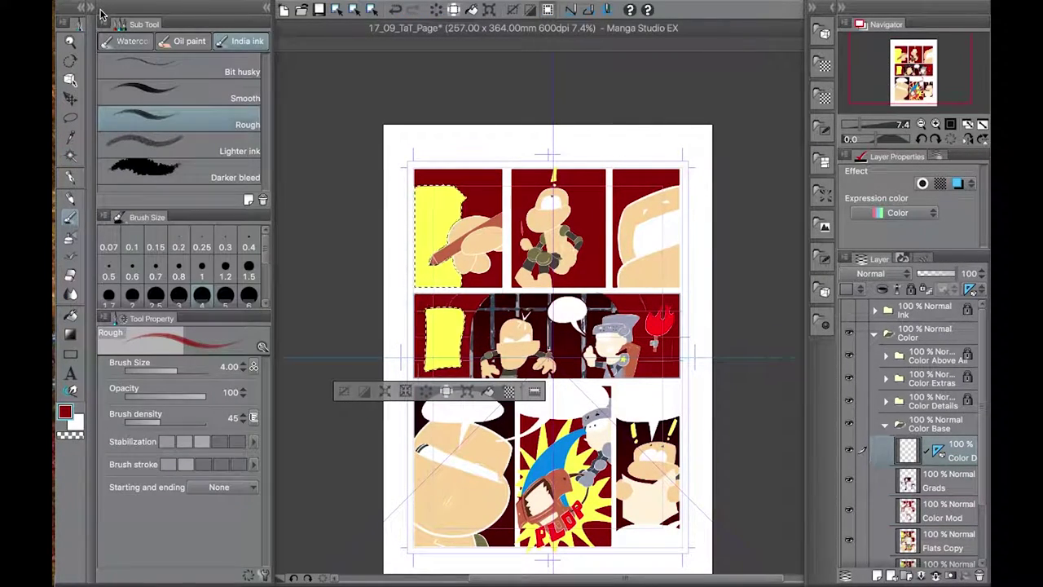
click(173, 45)
click(96, 11)
drag(153, 42, 204, 57)
scroll(550, 211, up, 5)
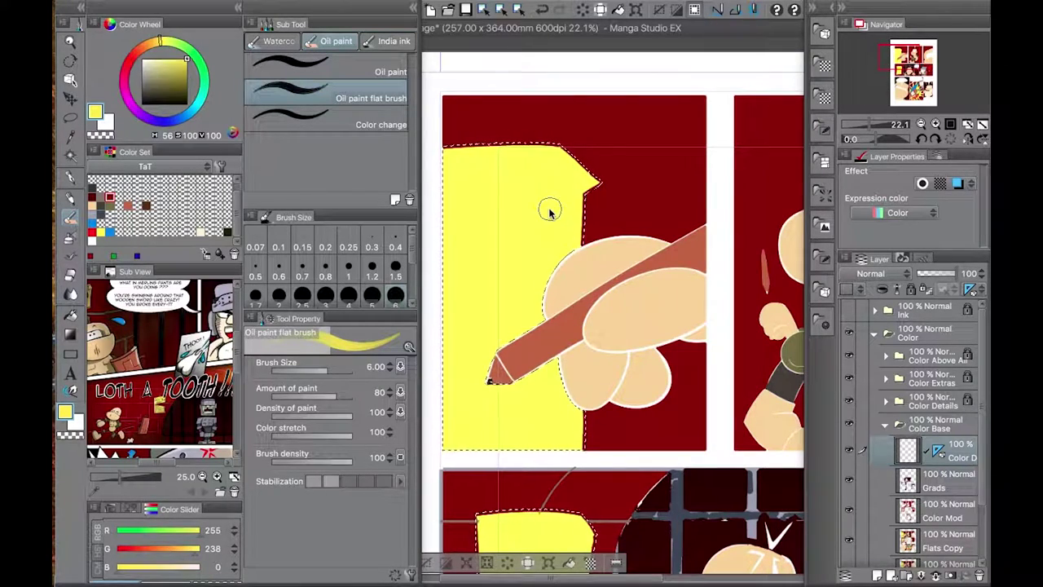
alt+click(550, 213)
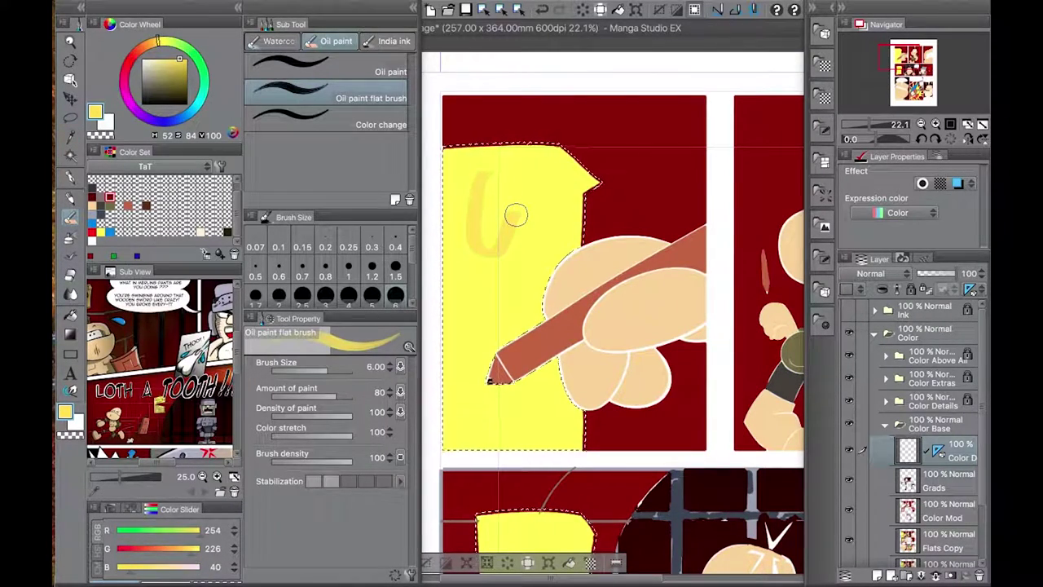
- Paint soft darker yellow shading (HSV 53, 74, 83) over both posters using the Blurred edge watercolor brush at size 80
click(277, 41)
click(360, 169)
scroll(412, 301, down, 2)
drag(535, 233, 628, 372)
alt+click(672, 485)
alt+click(601, 233)
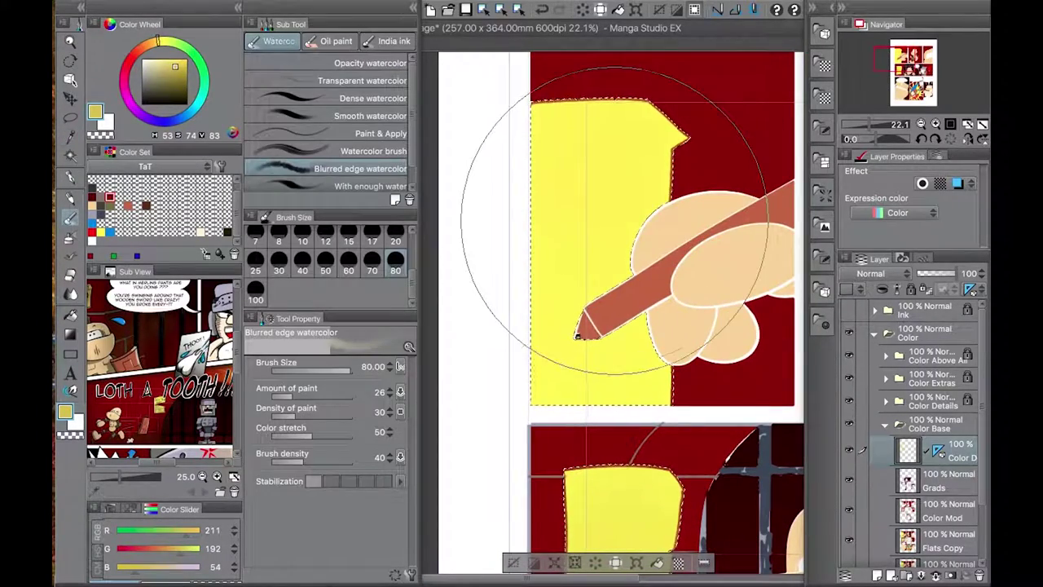
drag(708, 452, 725, 427)
alt+click(576, 90)
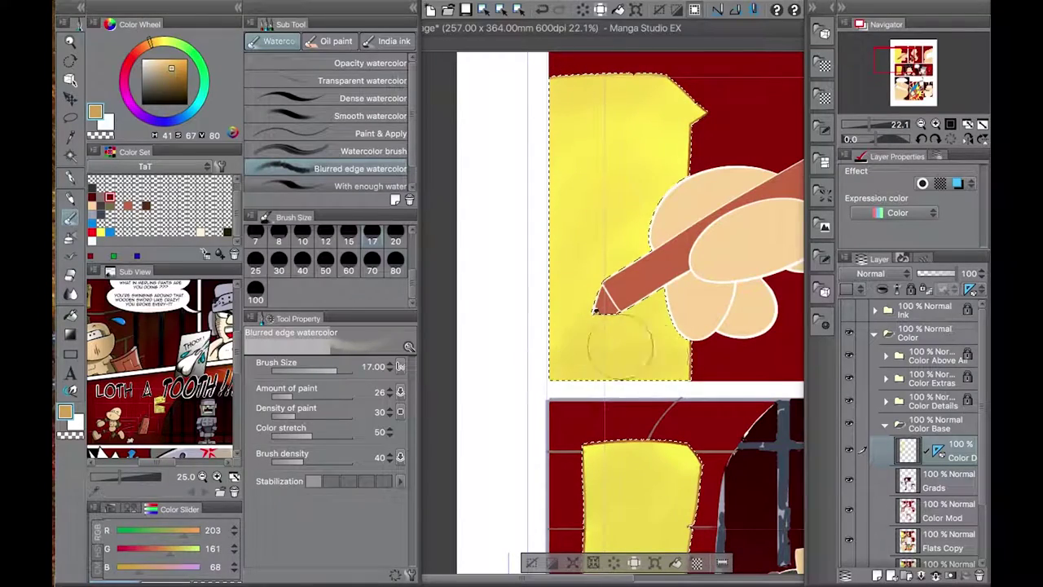
- Bring the reference poster into view, set the color to orange-brown (HSV 34, 82, 75), and choose the Watercolor brush at size 5
scroll(688, 448, down, 3)
drag(90, 318, 133, 367)
alt+click(133, 367)
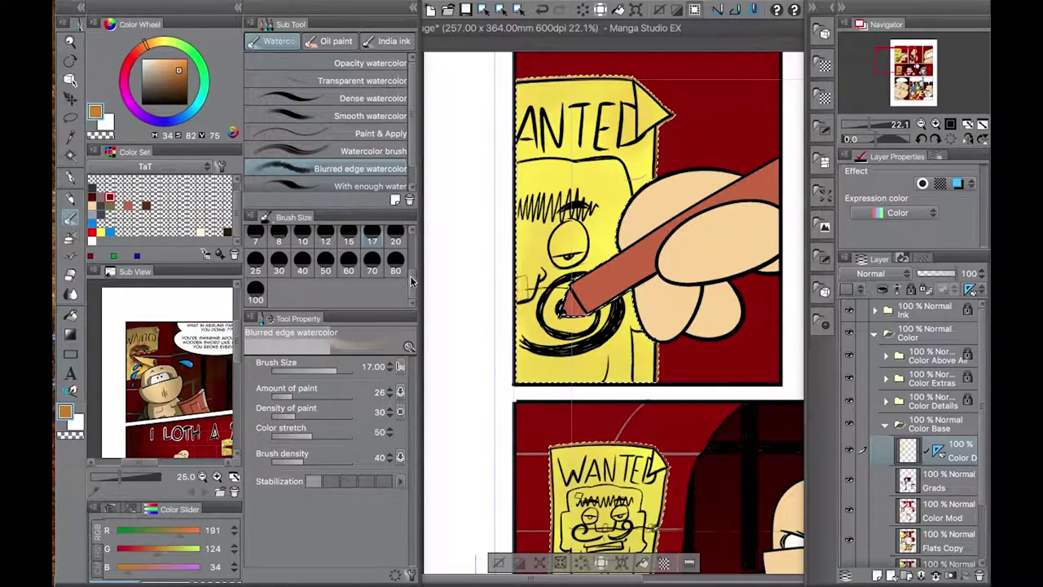
key(bracketright)
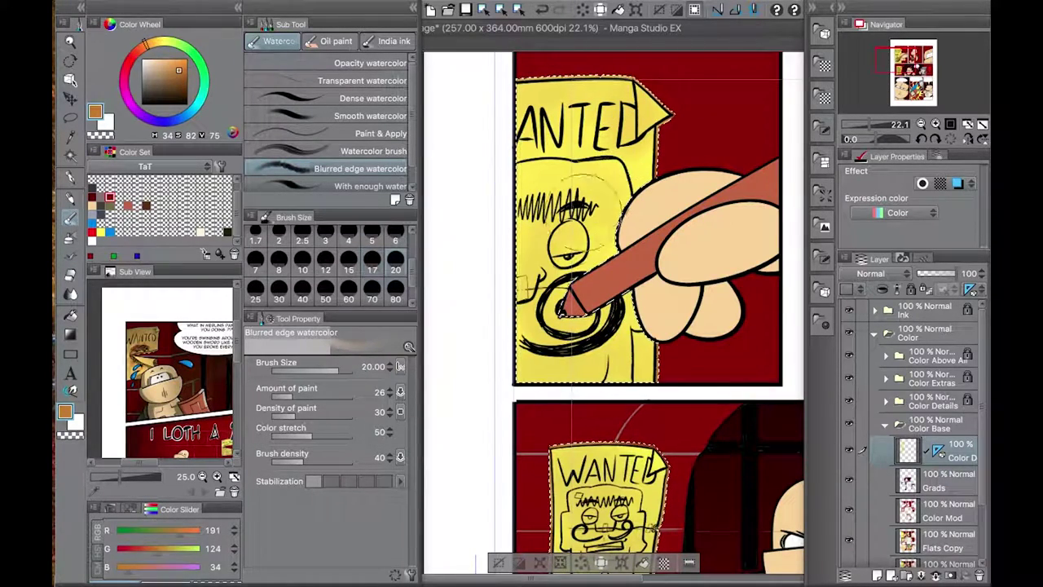
click(352, 150)
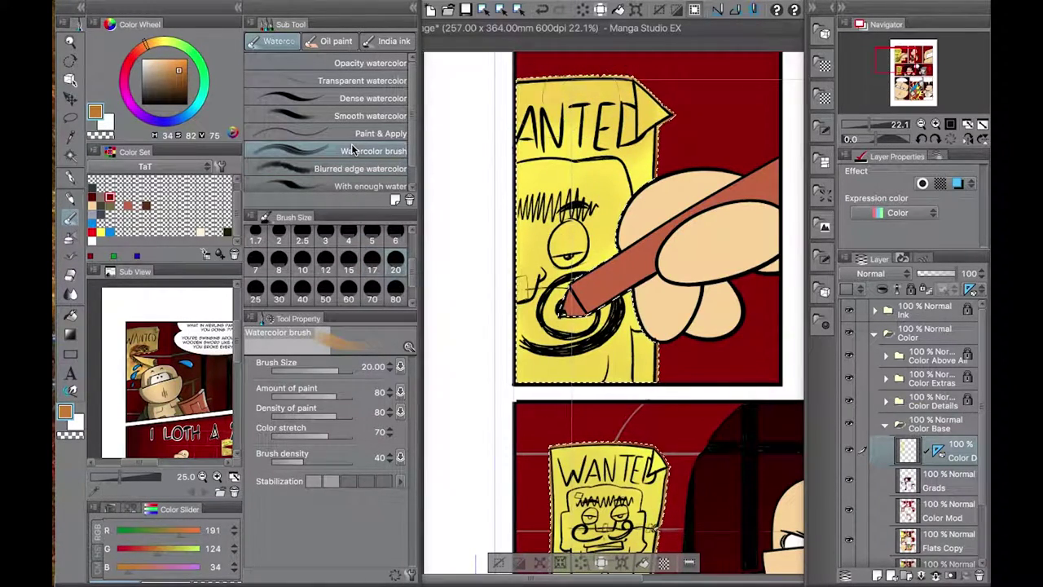
key(bracketleft)
key(bracketleft)
key(bracketleft)
key(bracketleft)
key(bracketleft)
key(bracketleft)
key(bracketleft)
key(bracketleft)
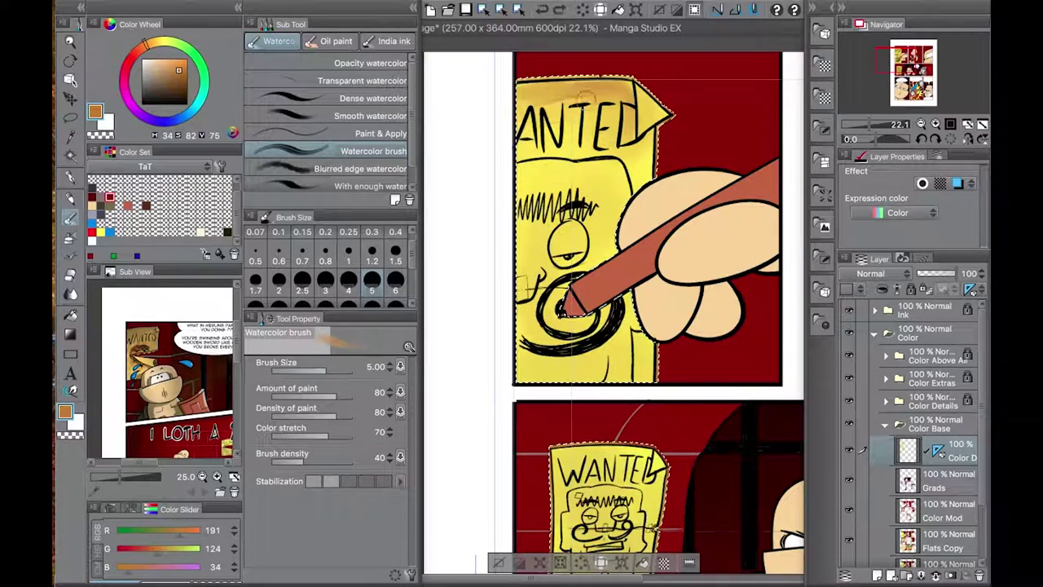
- Paint orange-brown aging streaks along the edges and across the paper of both wanted posters
drag(580, 92, 534, 163)
drag(526, 358, 526, 244)
drag(525, 245, 643, 94)
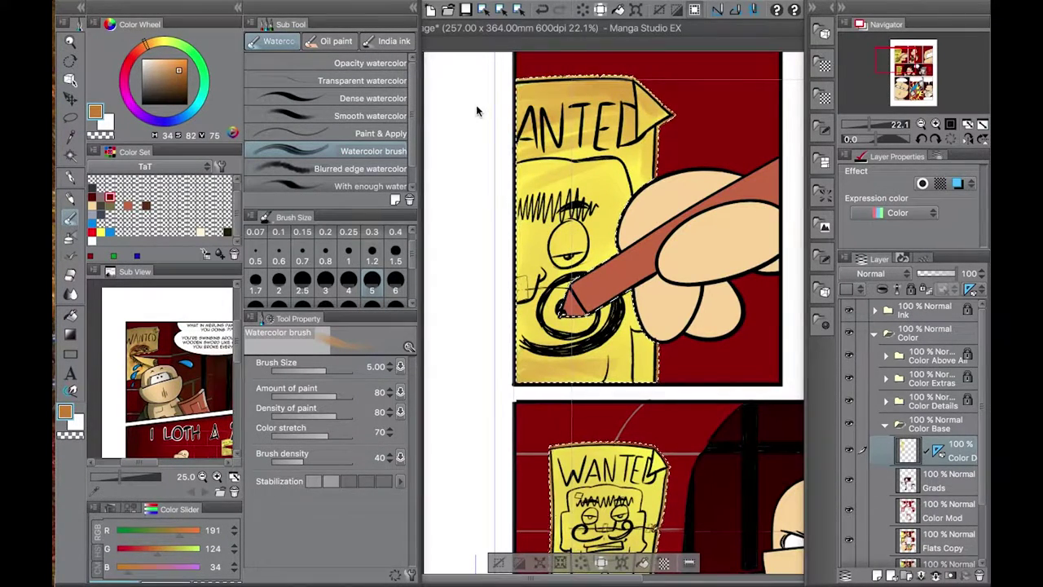
scroll(478, 489, down, 2)
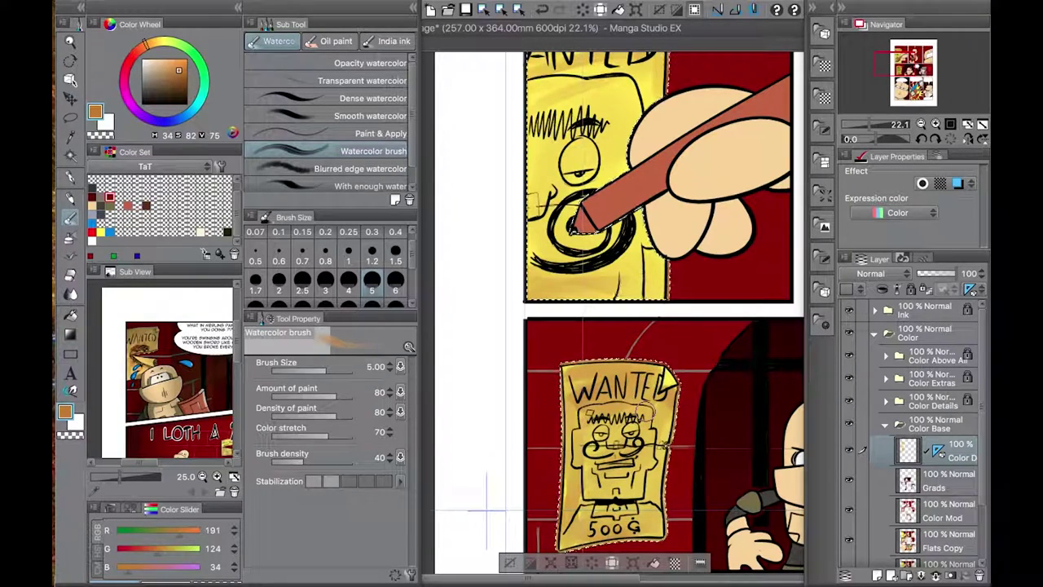
- Add brighter orange strokes (HSV 34, 87, 98) over both posters, including the folded corner of the lower one
alt+click(604, 380)
drag(605, 380, 666, 489)
drag(595, 423, 575, 538)
drag(652, 481, 662, 518)
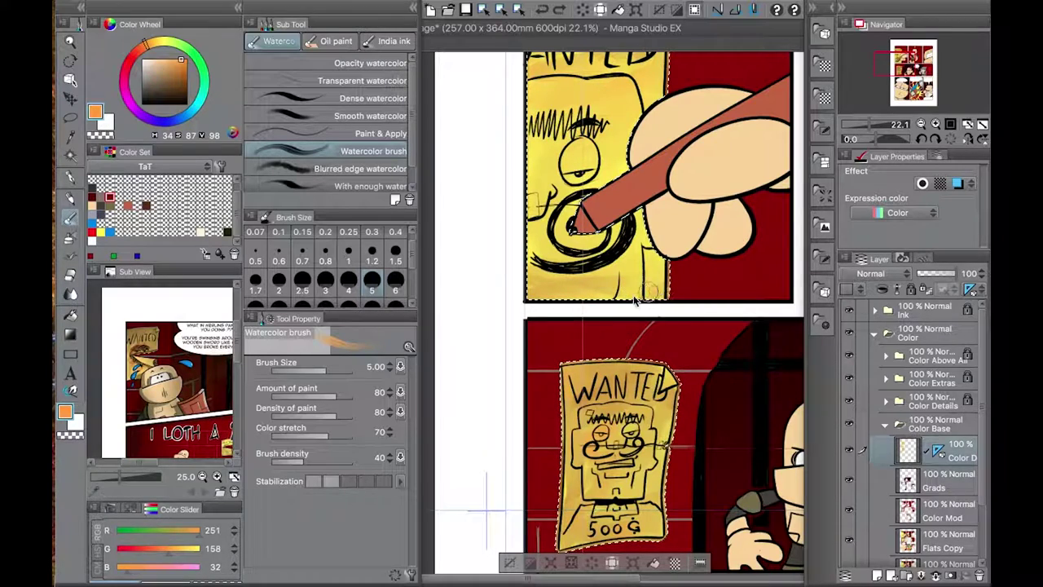
drag(653, 295, 677, 464)
- Darken the edges and stains of both posters with brown (HSV 37, 76, 56) watercolor strokes
alt+click(620, 181)
mouse_move(619, 181)
mouse_down()
mouse_move(656, 172)
mouse_move(594, 204)
mouse_move(683, 227)
mouse_move(662, 241)
mouse_move(652, 272)
mouse_move(564, 174)
mouse_move(648, 231)
mouse_move(603, 173)
mouse_move(658, 175)
mouse_up()
key(Tab)
key(Tab)
scroll(554, 430, down, 4)
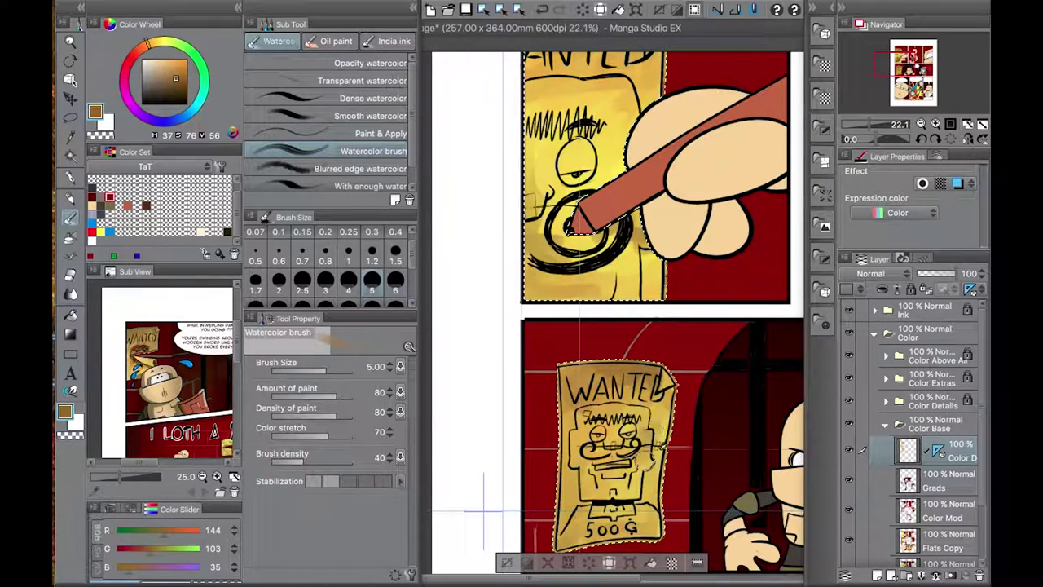
drag(658, 461, 592, 447)
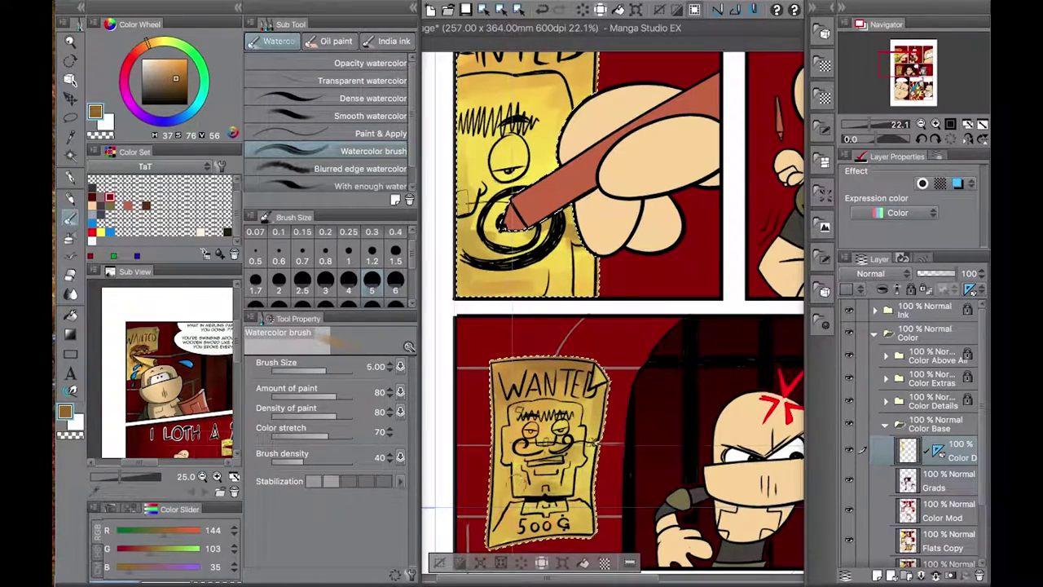
- Deselect, then erase paint spilling past the poster outlines and trim nearby brick lines using the Fill-in-mono pen in transparent color, size 0.60
drag(419, 506, 458, 476)
key(p)
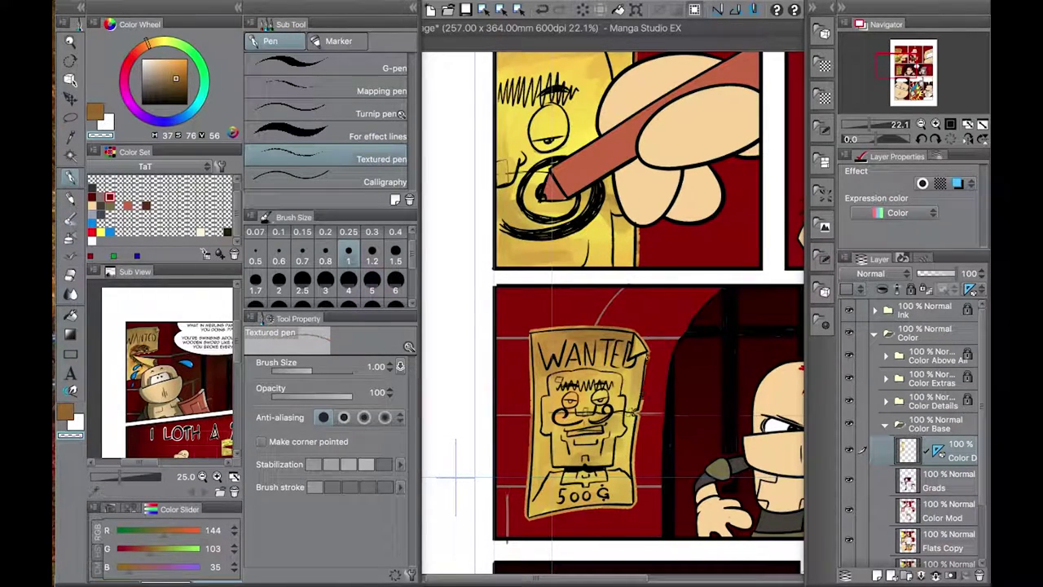
drag(455, 479, 457, 414)
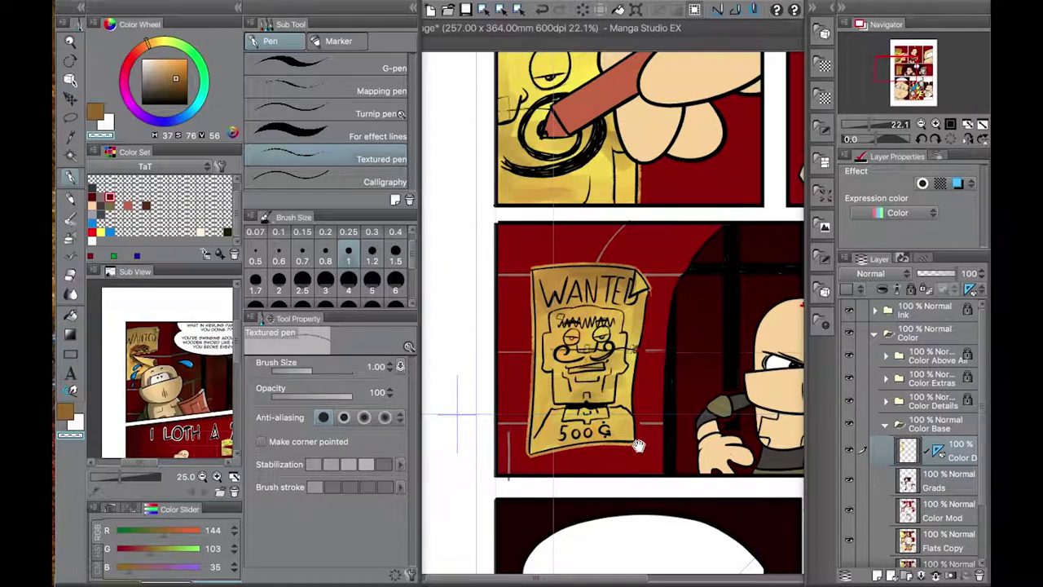
drag(638, 446, 671, 439)
key(p)
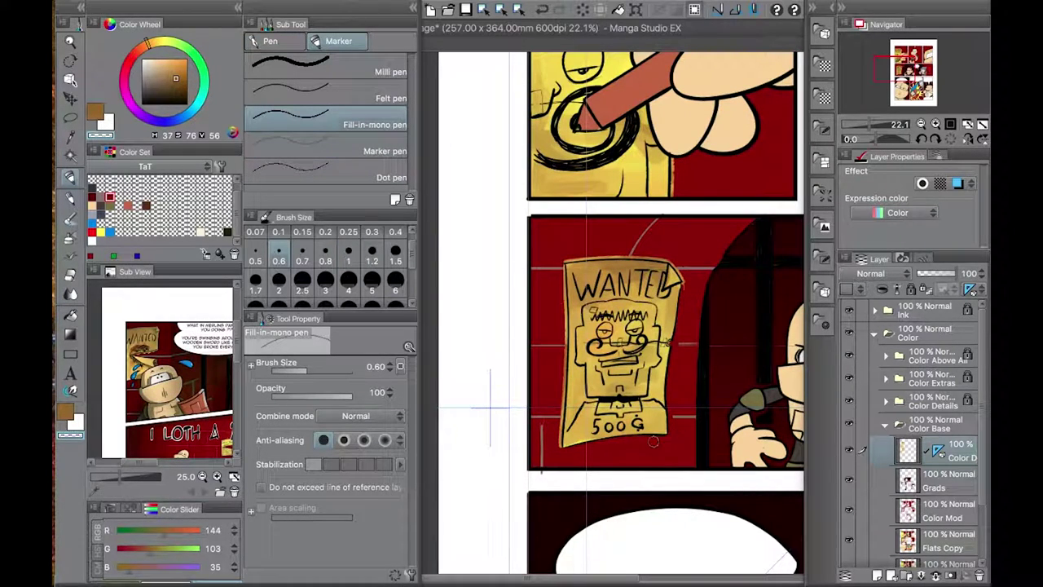
drag(551, 399, 553, 445)
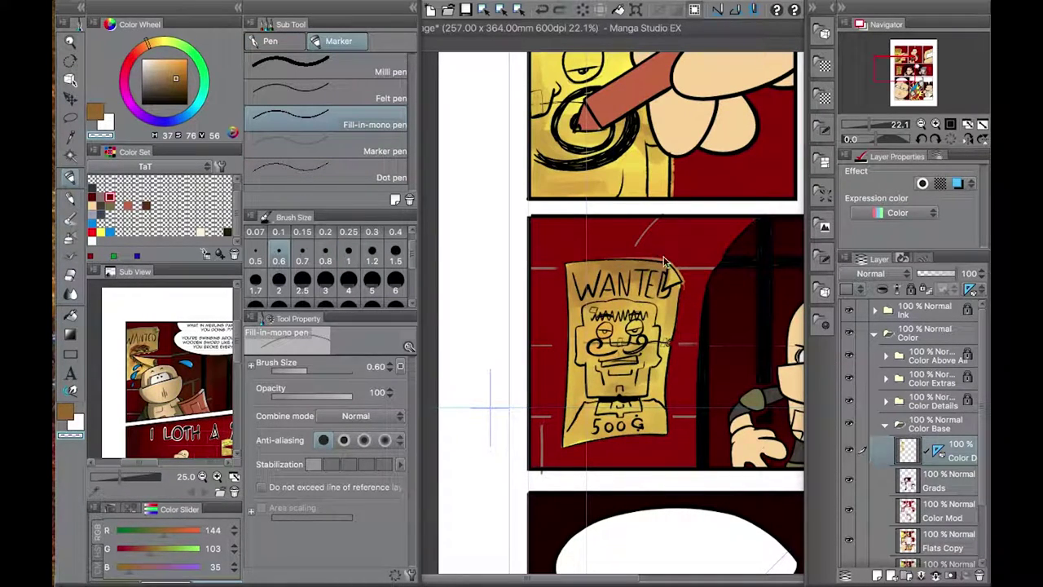
scroll(686, 260, up, 3)
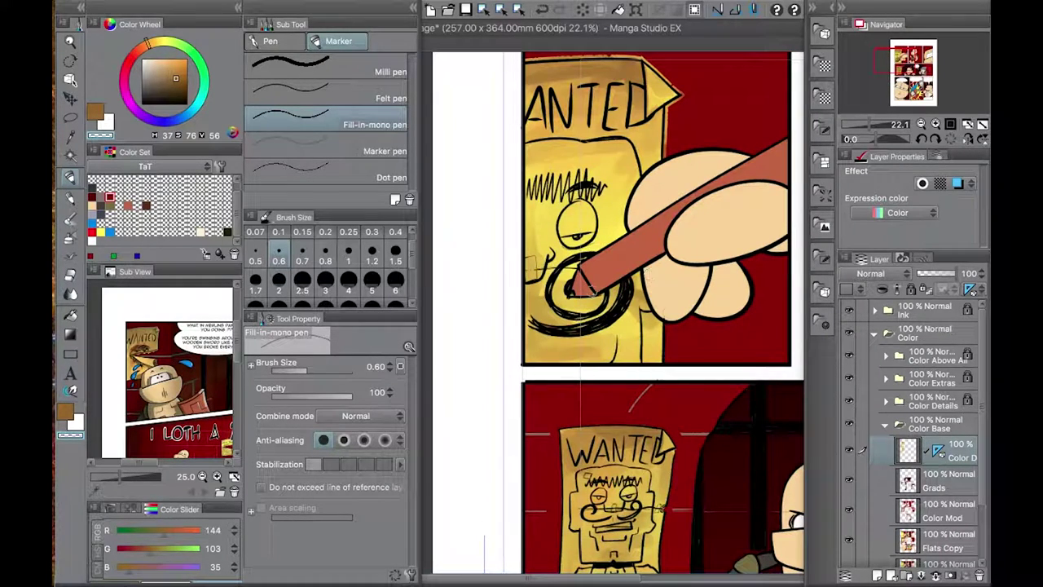
scroll(671, 216, up, 2)
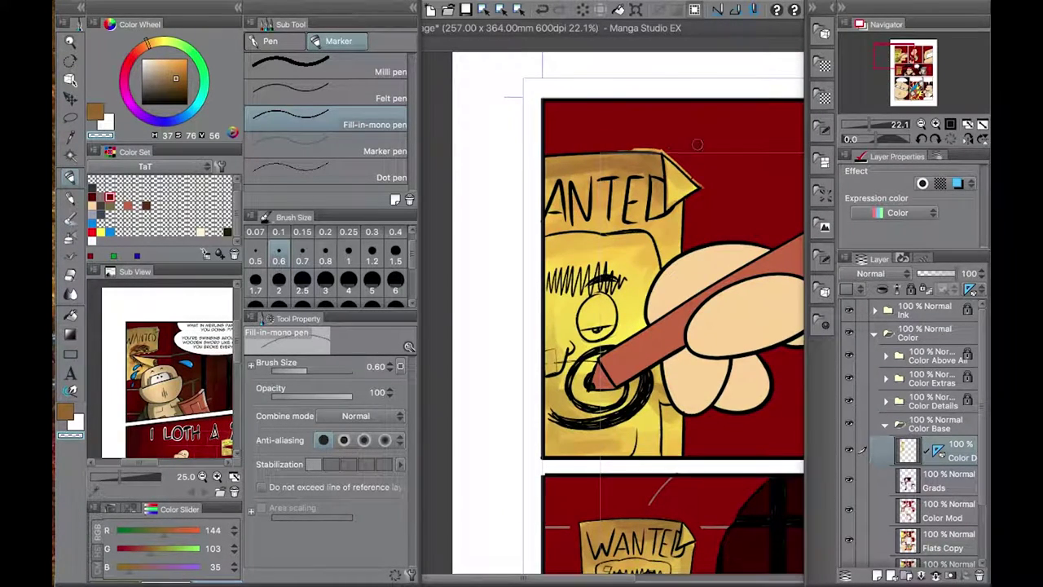
scroll(691, 149, down, 3)
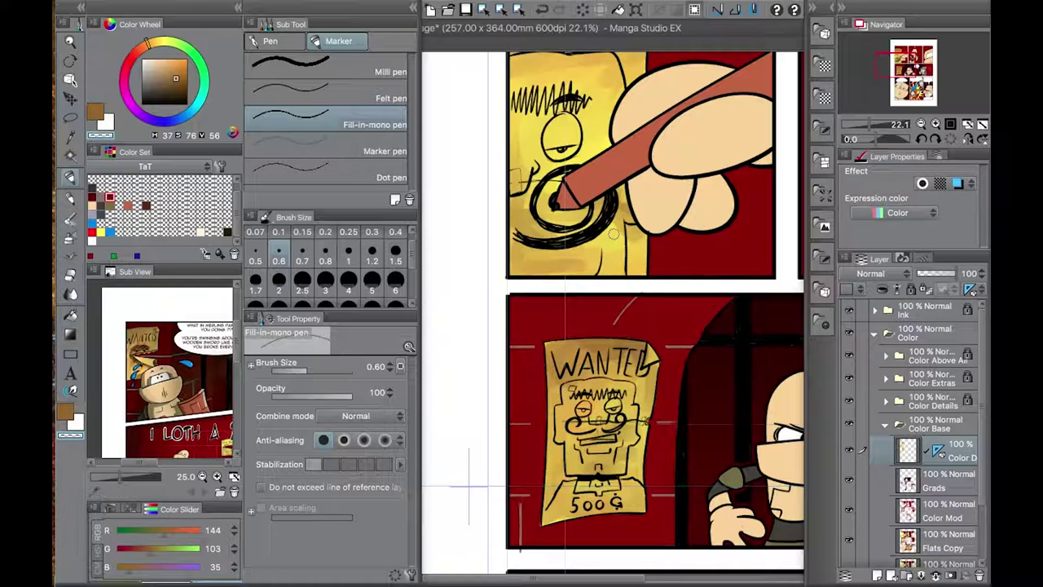
- Expand the Ink folder, identify the Ink Free layer by toggling its visibility, and lock its transparent pixels
click(875, 310)
click(925, 309)
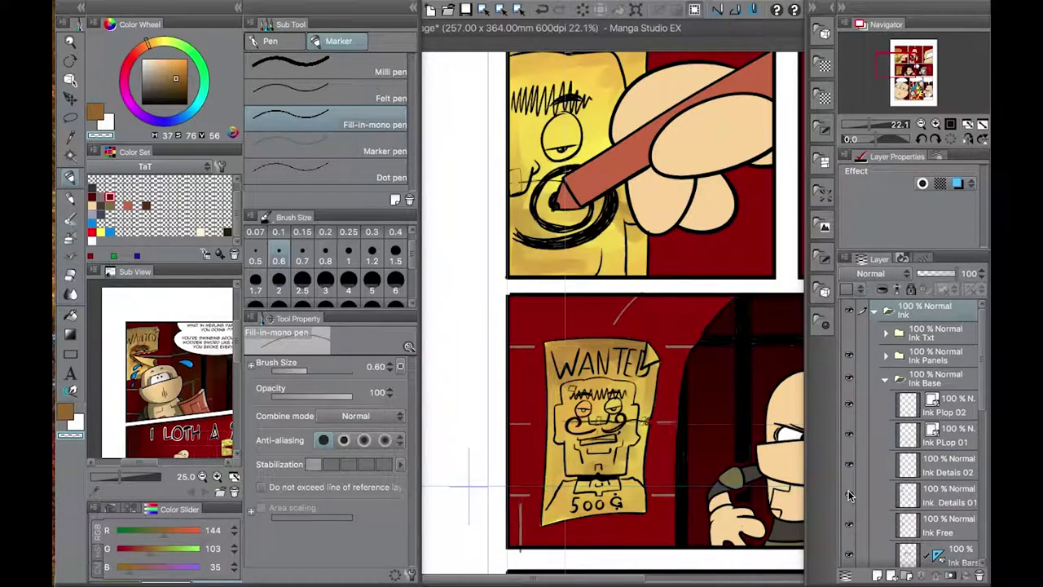
click(937, 526)
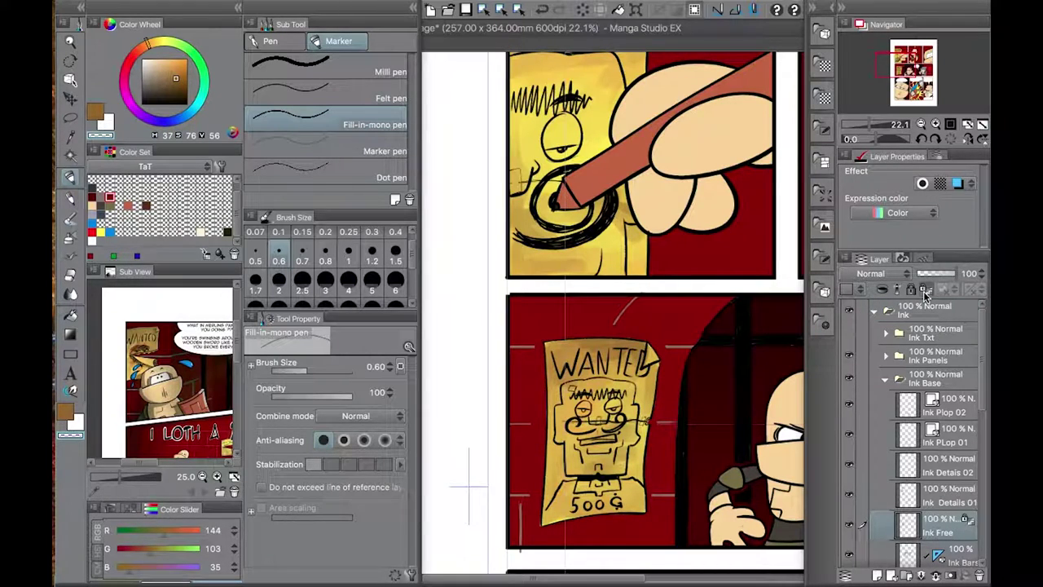
click(851, 526)
click(852, 526)
- Recolor the upper poster's printed portrait lines dark brown (HSV 37, 85, 45), enlarging the Fill-in-mono pen to 4.00
click(181, 88)
mouse_move(656, 293)
mouse_down()
mouse_move(572, 245)
mouse_move(534, 257)
mouse_move(523, 139)
mouse_move(634, 152)
mouse_move(567, 217)
mouse_move(607, 220)
mouse_move(593, 192)
mouse_up()
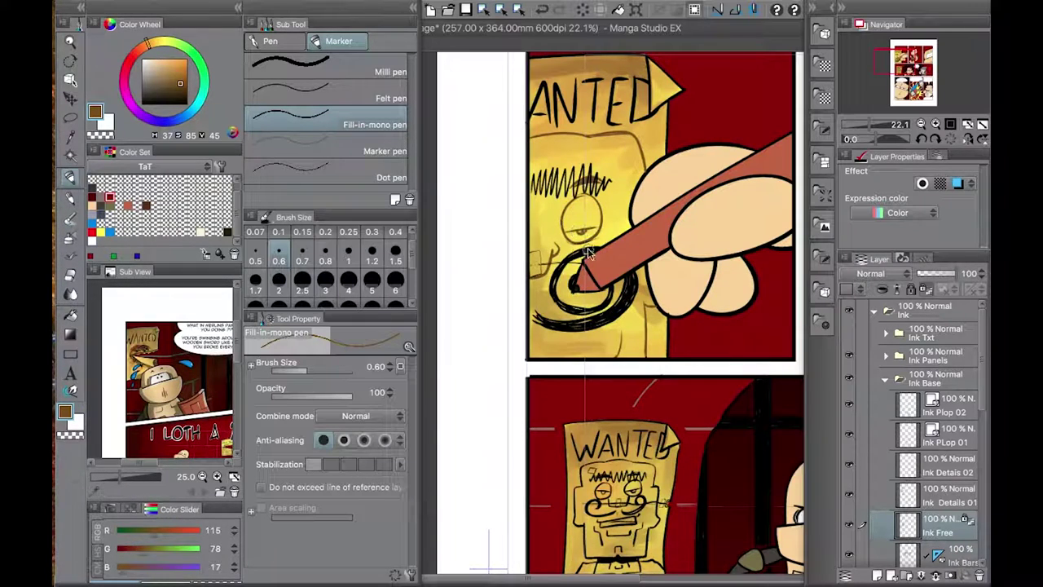
click(348, 281)
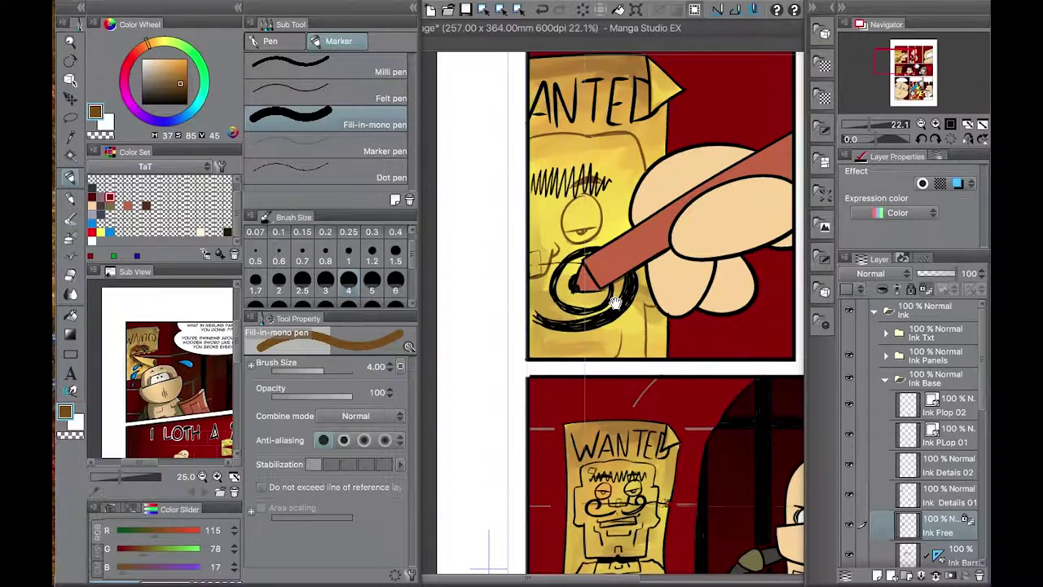
drag(615, 301, 582, 137)
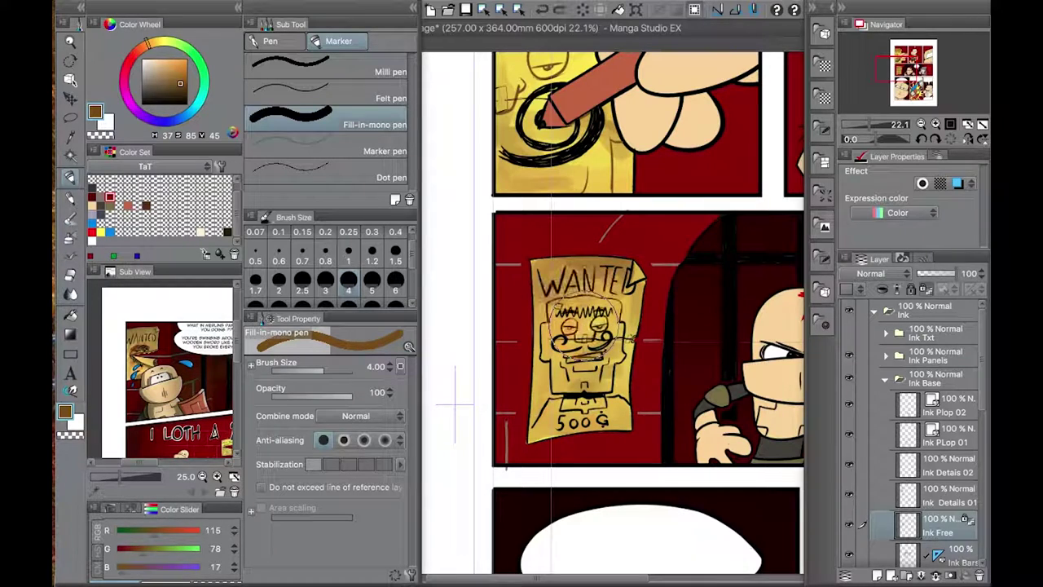
- Recolor the lower poster's portrait outline dark brown with the pen at size 2.00
key(bracketleft)
key(bracketleft)
key(bracketleft)
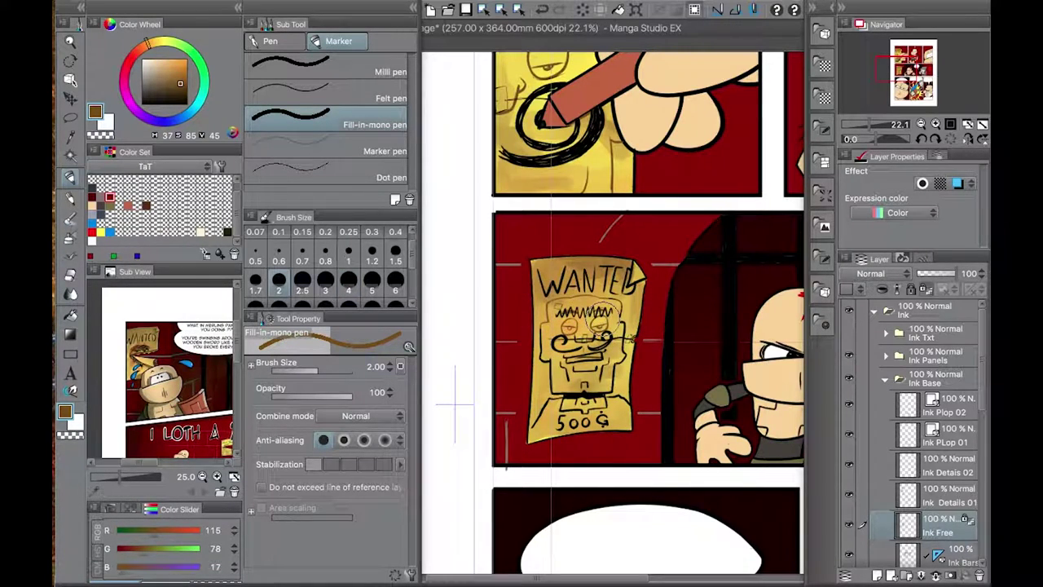
drag(563, 326, 609, 370)
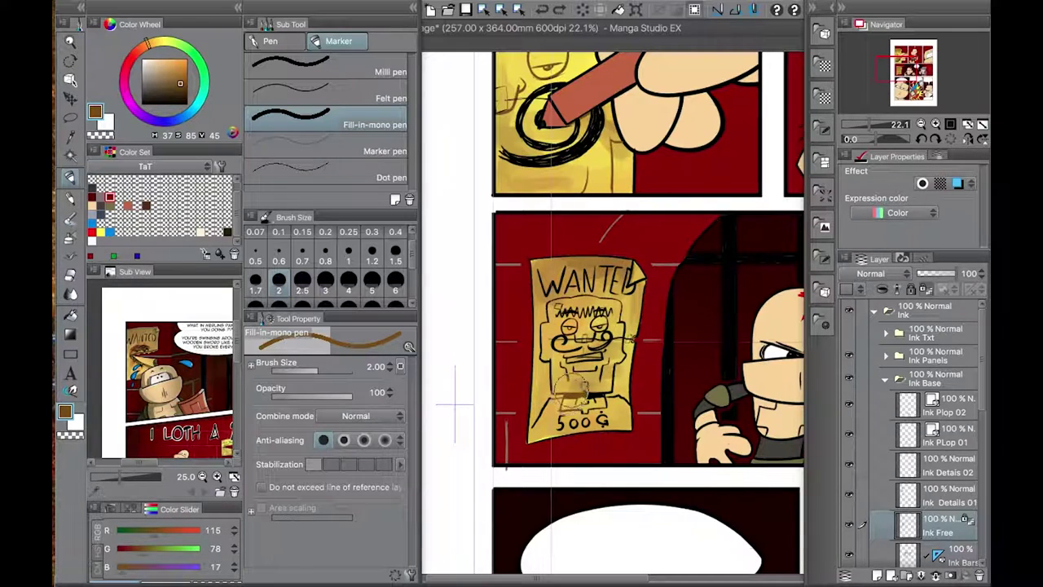
scroll(563, 380, up, 2)
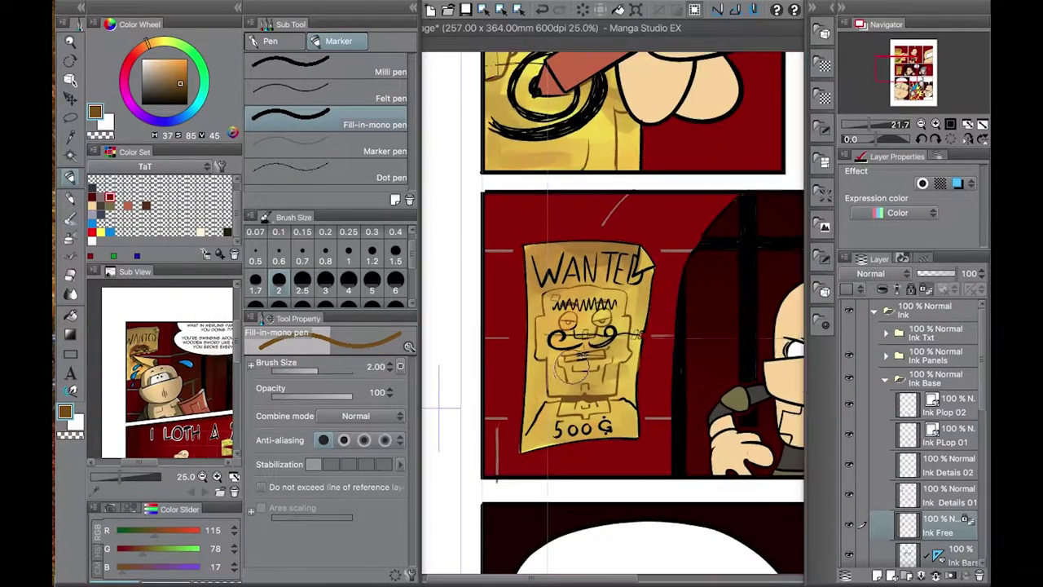
- Tint the lower poster's remaining fine portrait lines, including the mouth, dark brown at pen size 1.00, keeping the scribbled mustache black
key(bracketleft)
key(bracketleft)
key(bracketleft)
key(bracketleft)
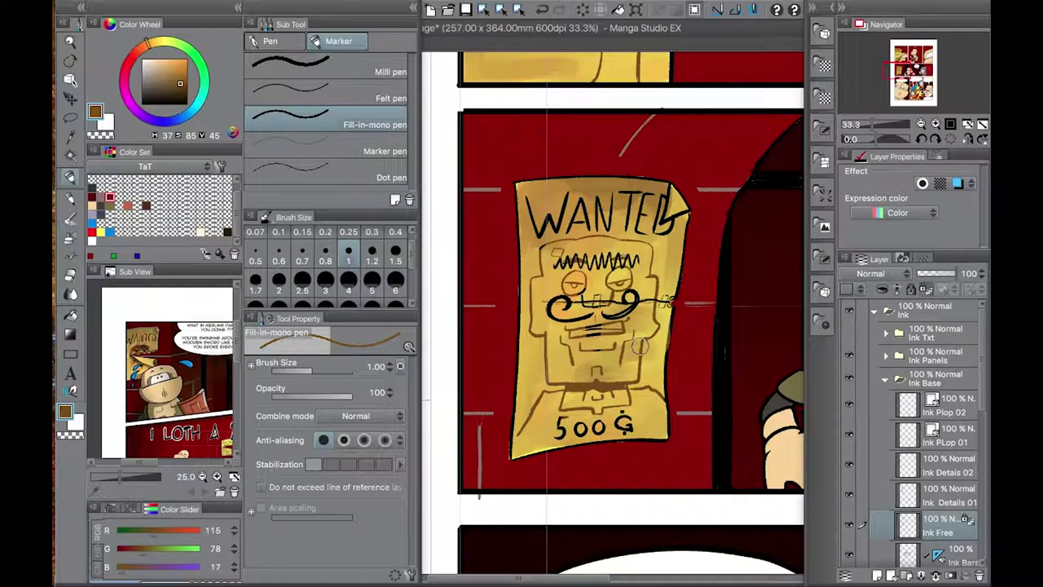
scroll(505, 375, down, 4)
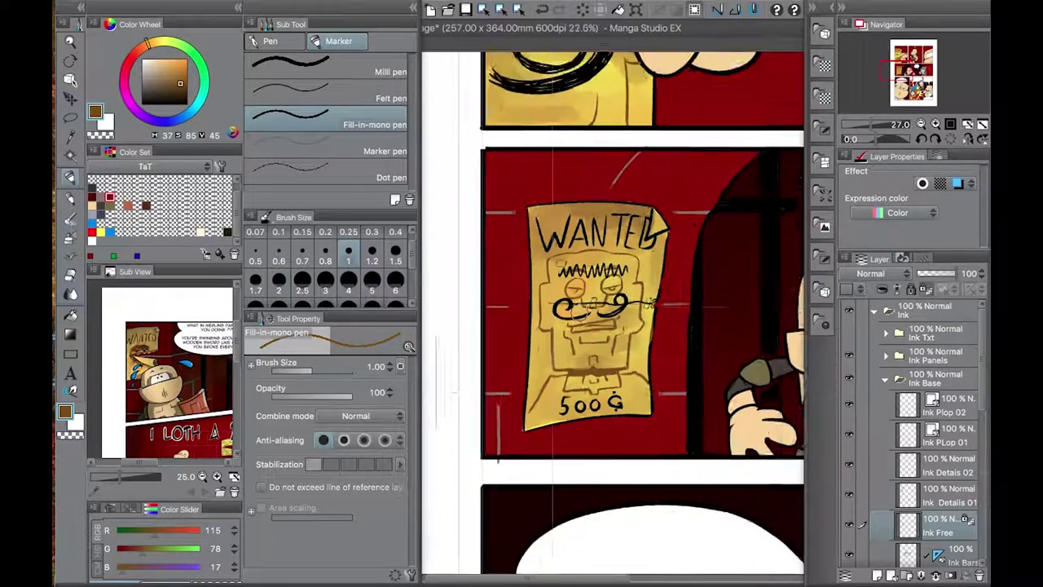
scroll(558, 266, up, 2)
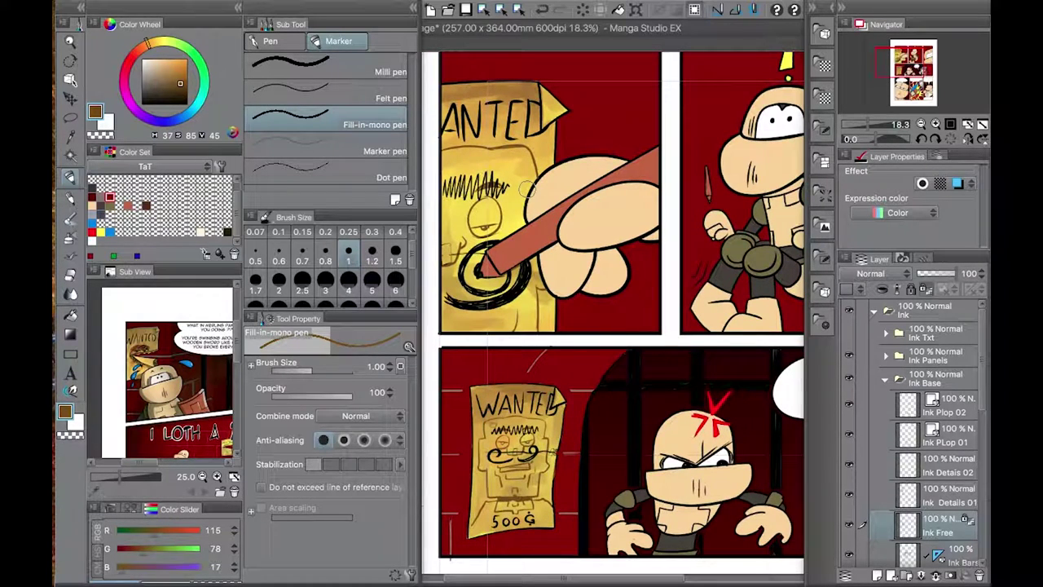
- Collapse the Ink folder and expose the layers inside the Color folder's Color Base group
key(Tab)
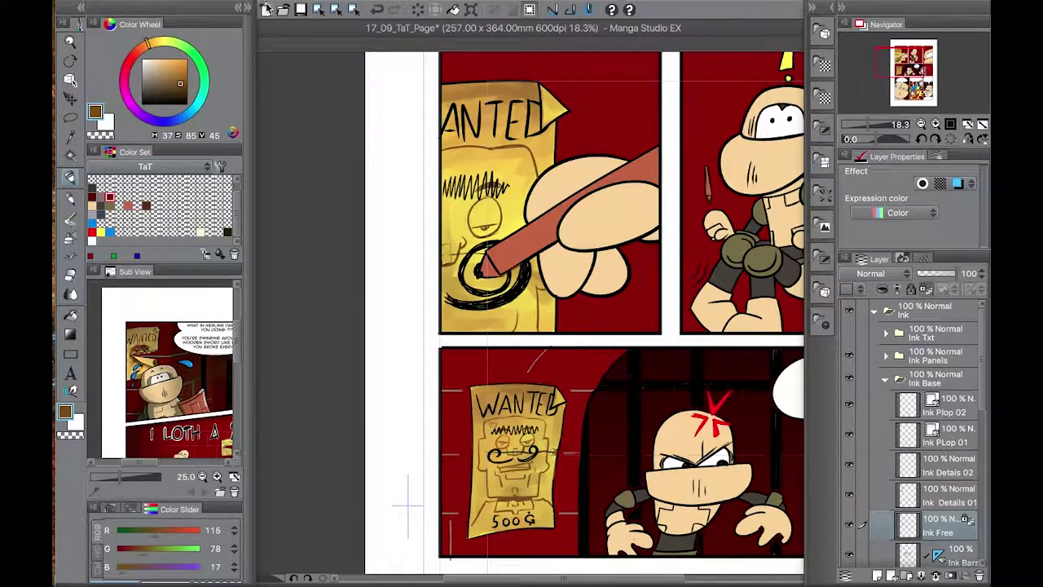
scroll(272, 284, down, 1)
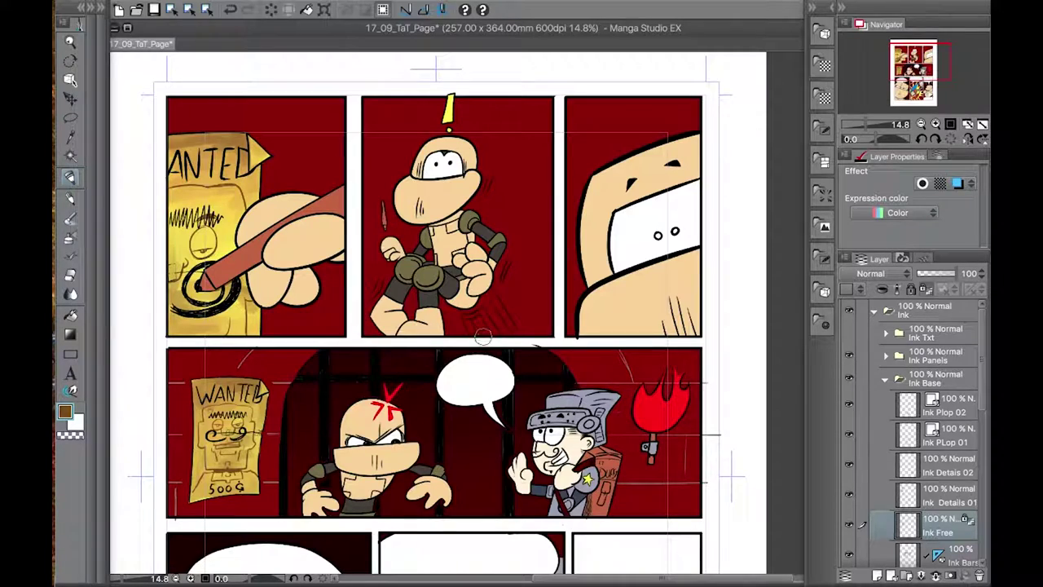
drag(491, 335, 549, 421)
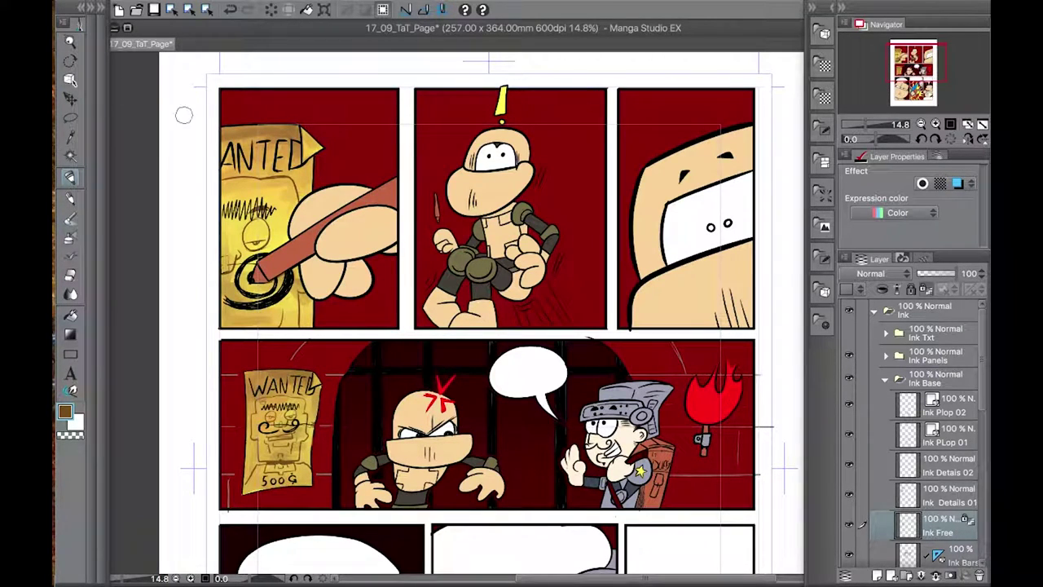
click(874, 311)
click(935, 344)
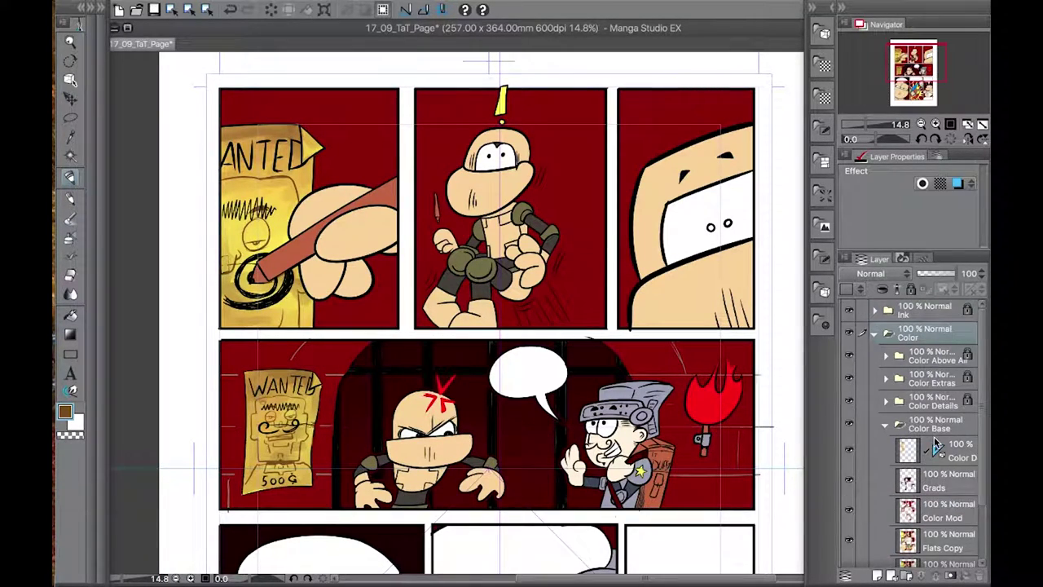
scroll(937, 433, down, 2)
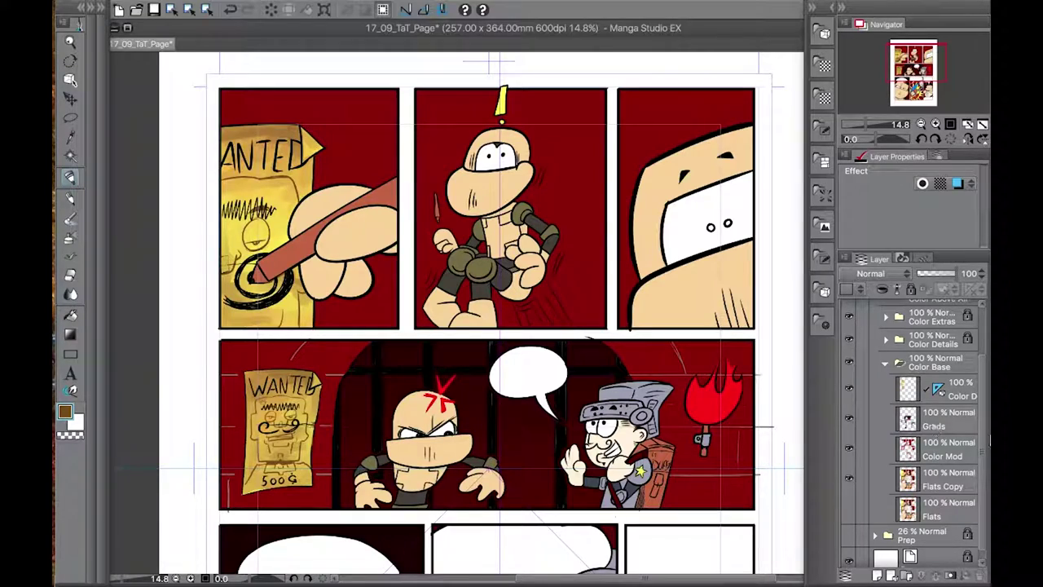
- Inspect the panels in all three rows of the page for areas still needing color details
scroll(457, 444, down, 5)
scroll(456, 444, up, 2)
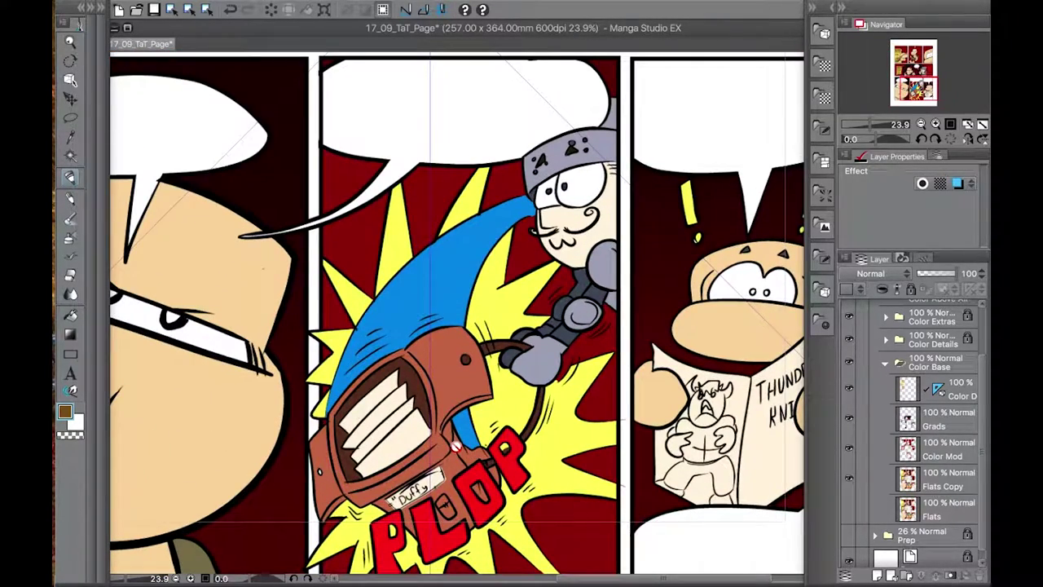
scroll(461, 387, down, 3)
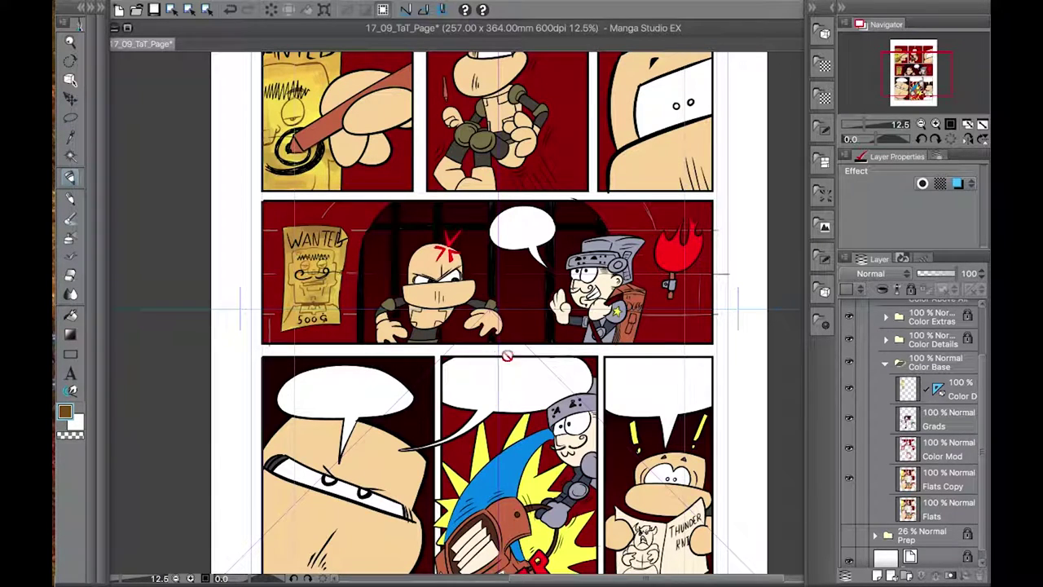
scroll(495, 356, up, 2)
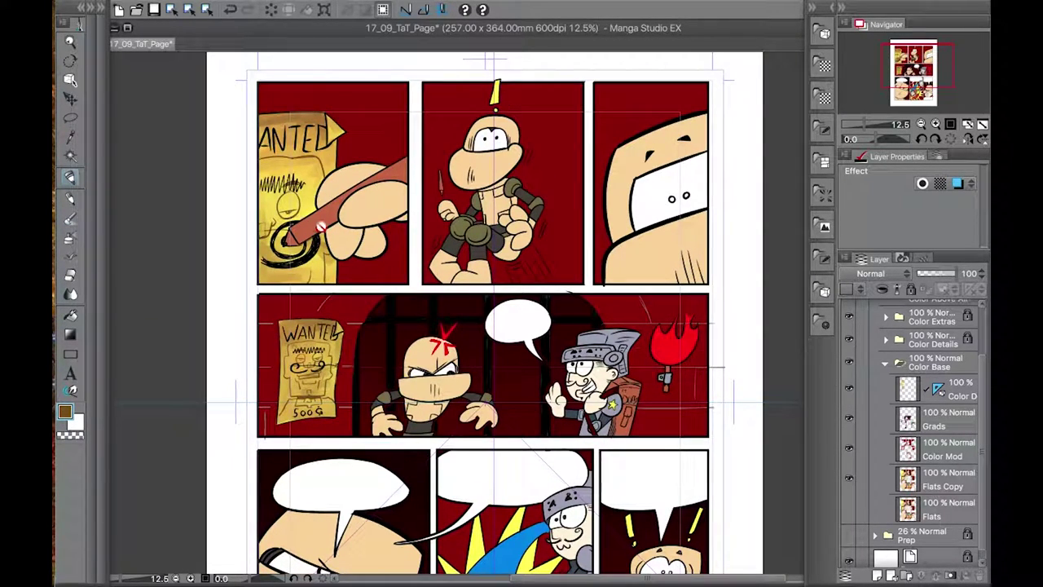
scroll(381, 287, up, 1)
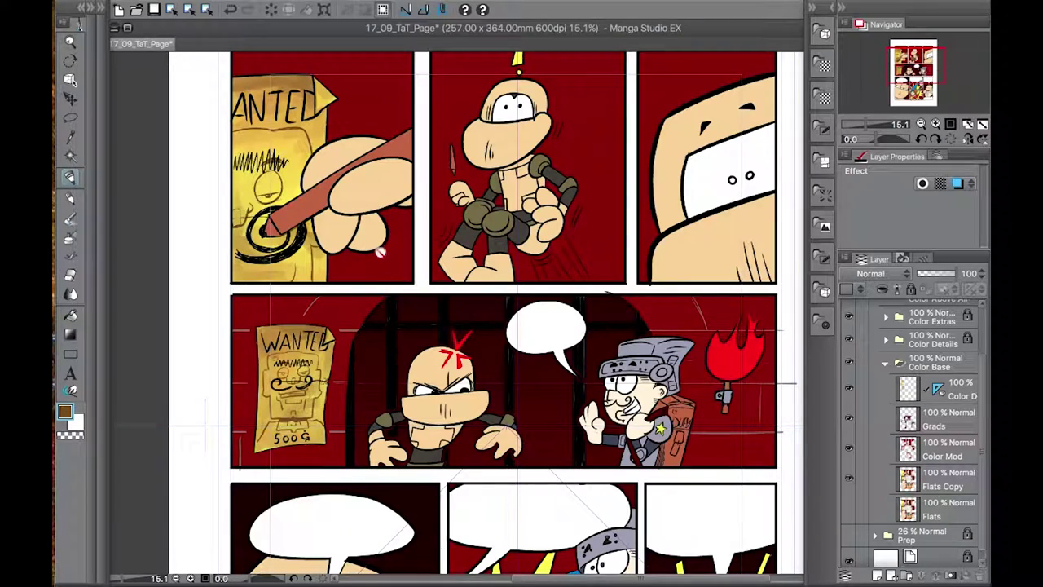
scroll(380, 252, down, 3)
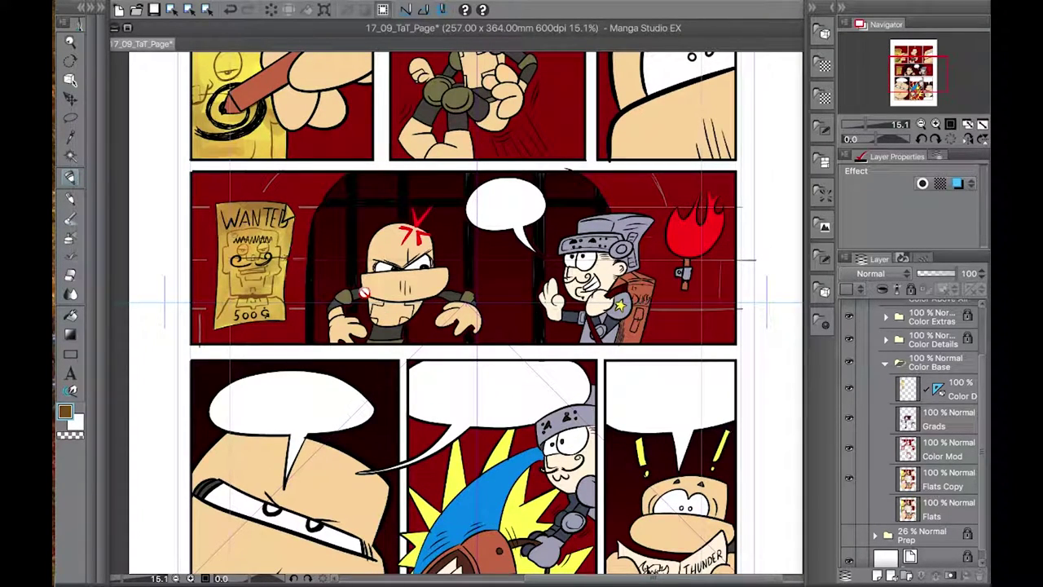
drag(909, 82, 913, 75)
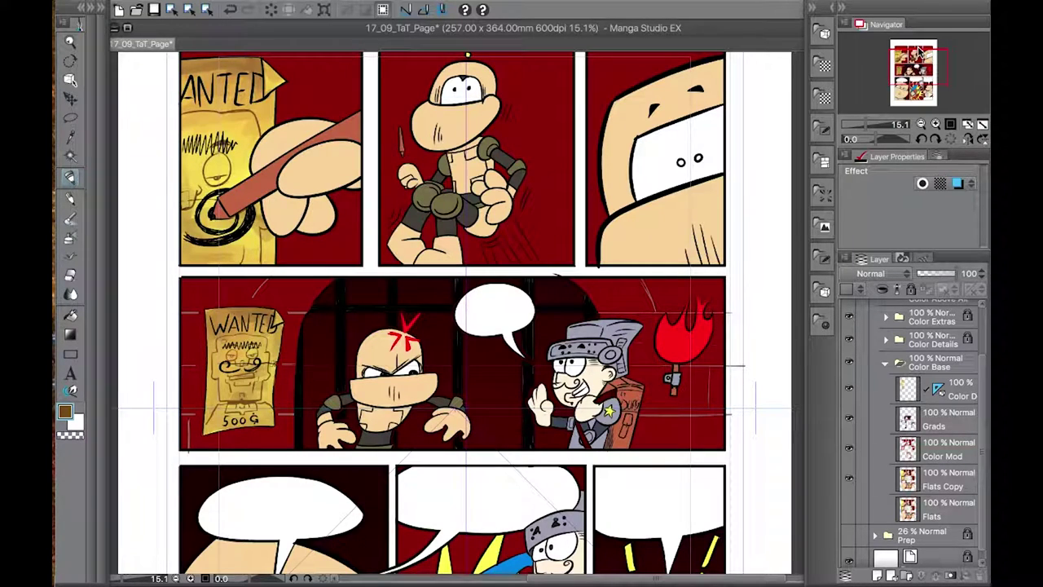
- Try a light tan stripe (HSV 37, 58, 84) along the large pencil using a polyline selection, erasing it where it covers the hand
click(70, 118)
click(170, 124)
scroll(538, 312, up, 3)
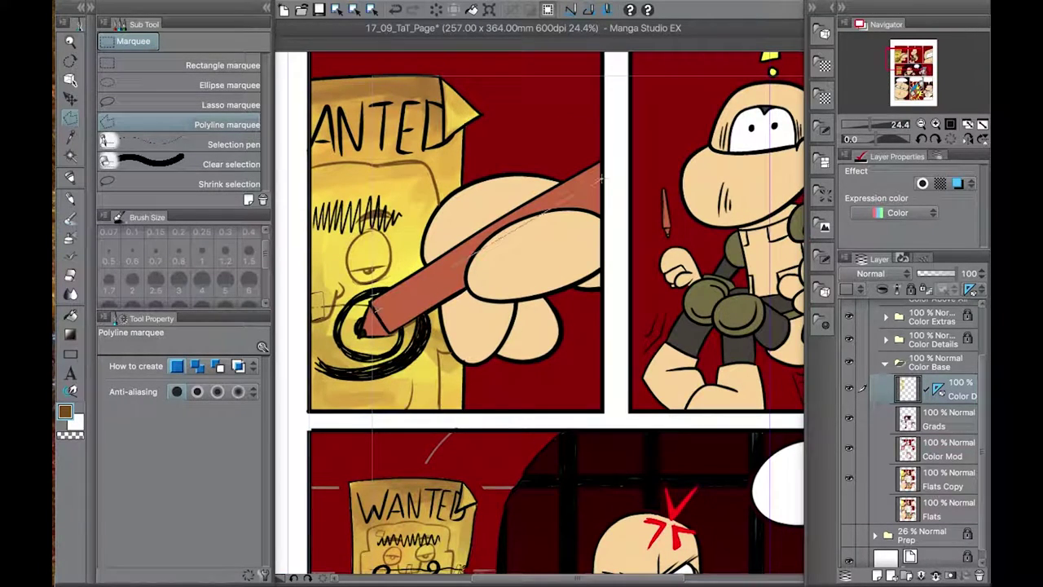
double_click(602, 183)
click(370, 310)
double_click(603, 192)
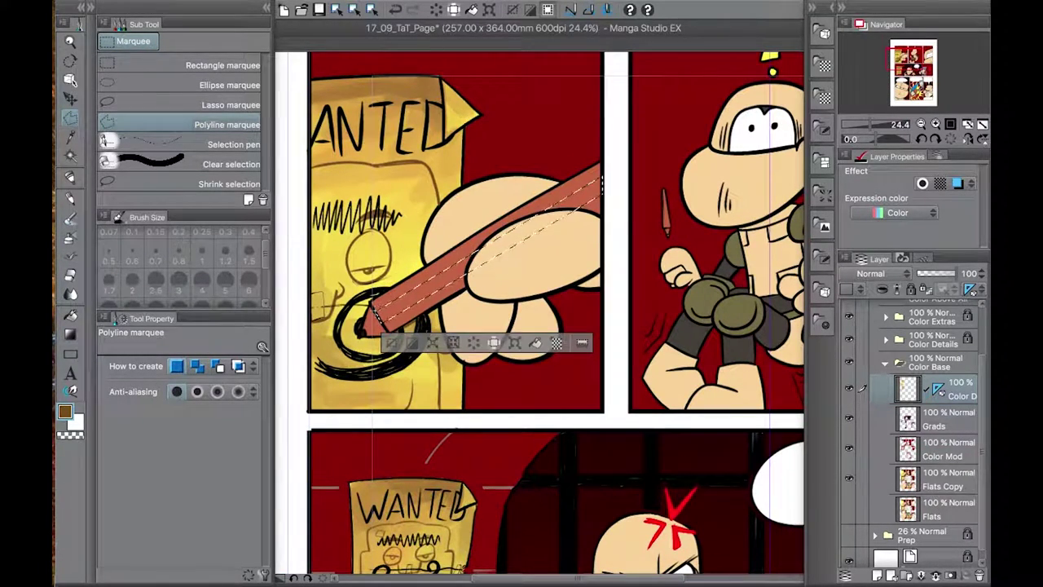
click(96, 6)
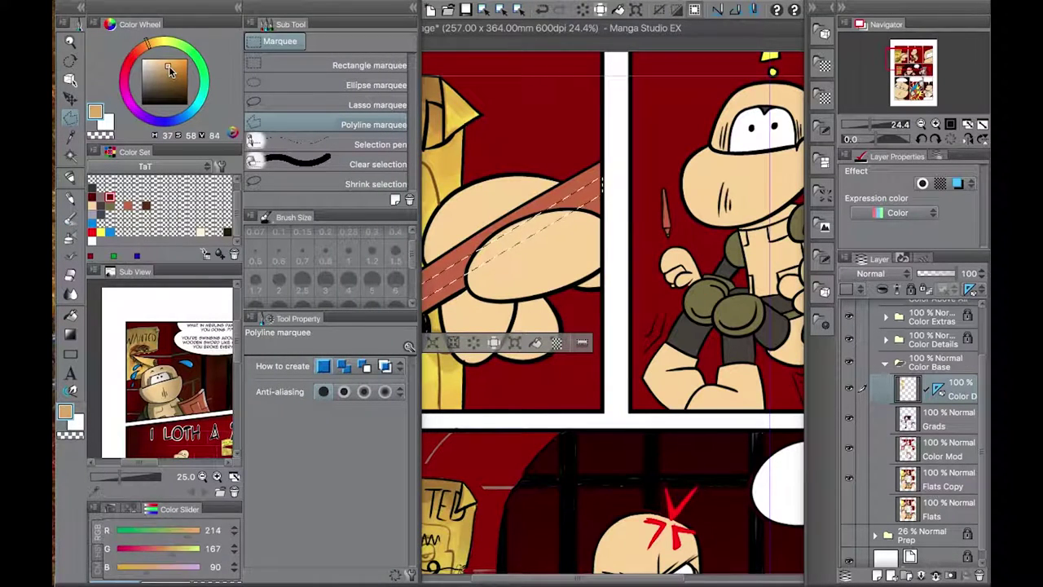
key(ctrl+d)
key(e)
drag(480, 263, 555, 214)
- Try a second, paler stripe (HSV 37, 39, 89) along the pencil's lower side, erasing its overlap on the fingers
key(m)
click(466, 282)
double_click(601, 194)
click(381, 320)
click(604, 214)
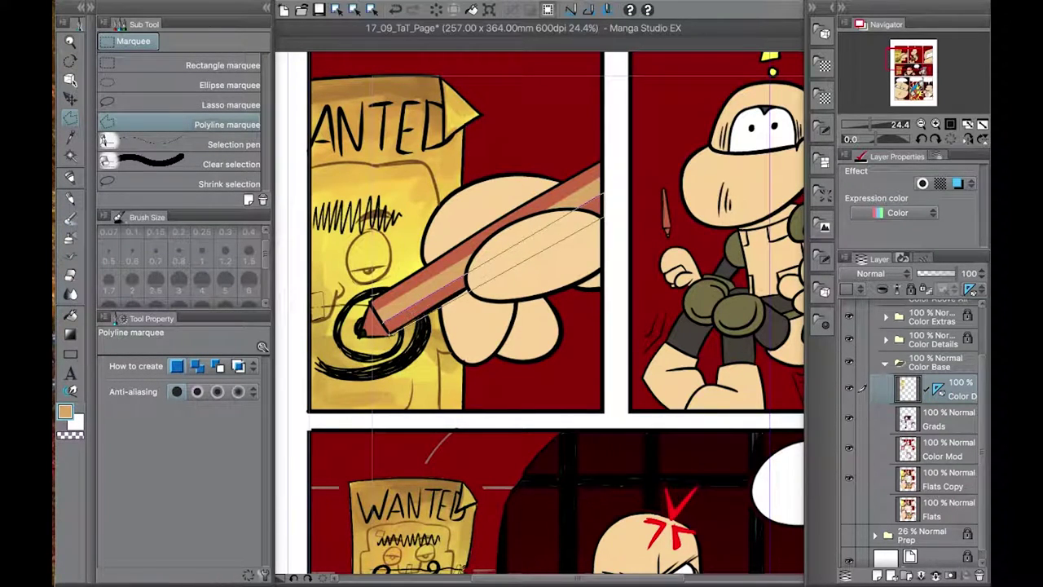
double_click(391, 322)
click(85, 8)
click(159, 63)
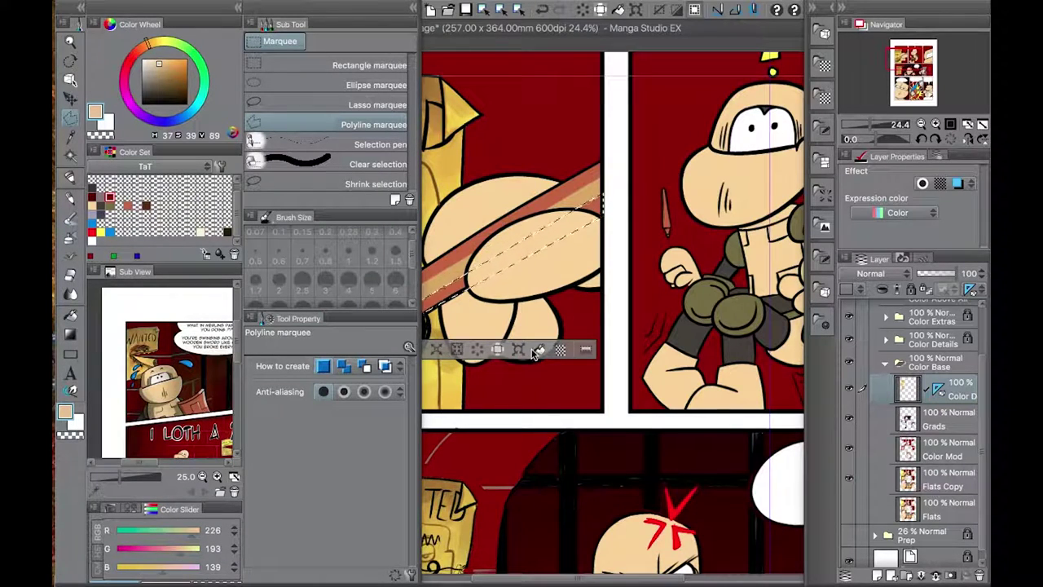
drag(472, 269, 570, 230)
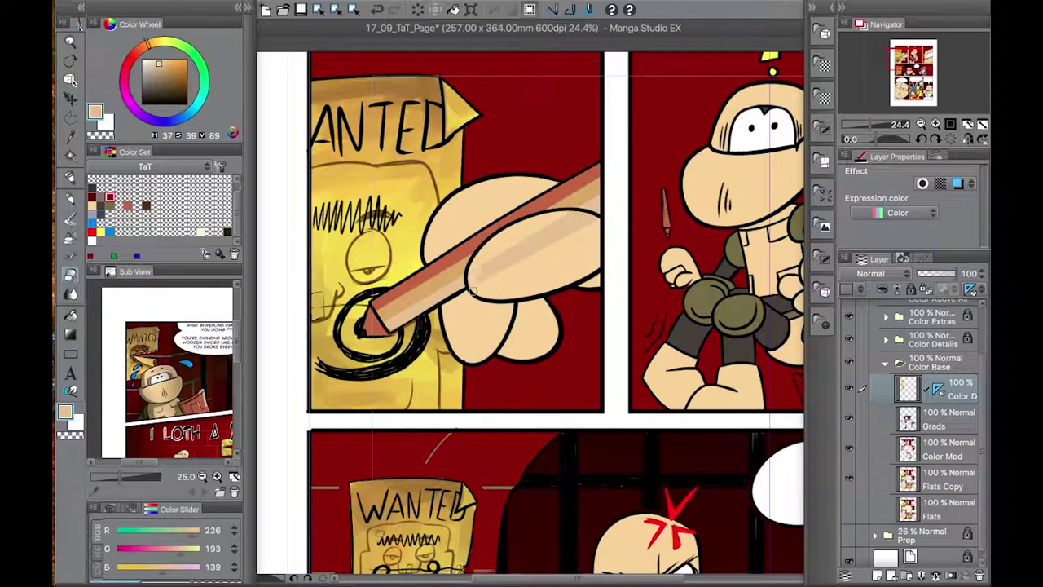
- Undo the pencil stripes and fill the large pencil's tip with pale tan (HSV 37, 39, 89)
key(ctrl+z)
key(ctrl+z)
key(g)
click(375, 324)
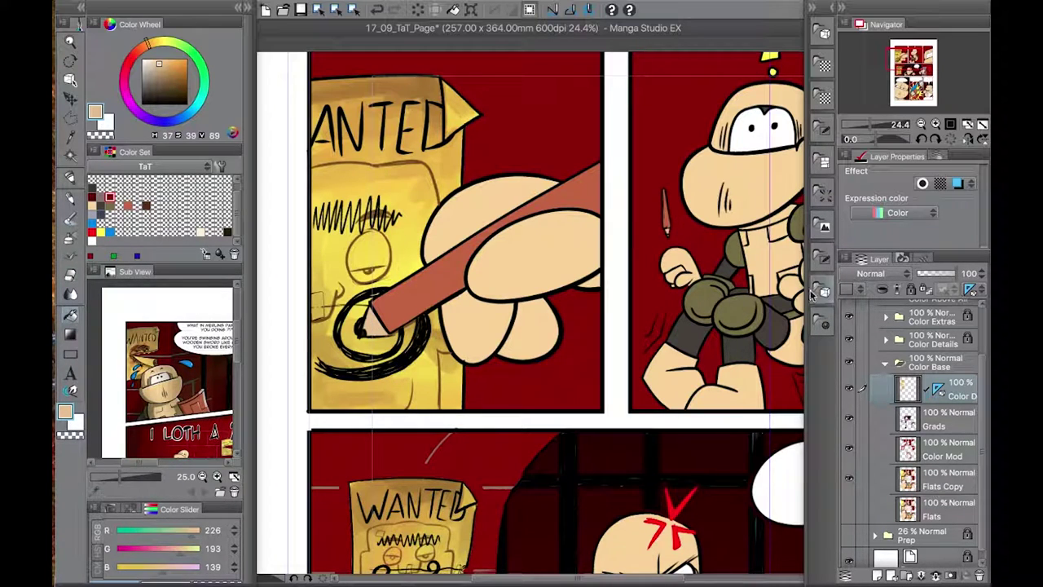
- Draw horizontal and staggered vertical brick lines in gray-brown (HSV 15, 18, 52) across the second panel's wall
scroll(482, 281, down, 5)
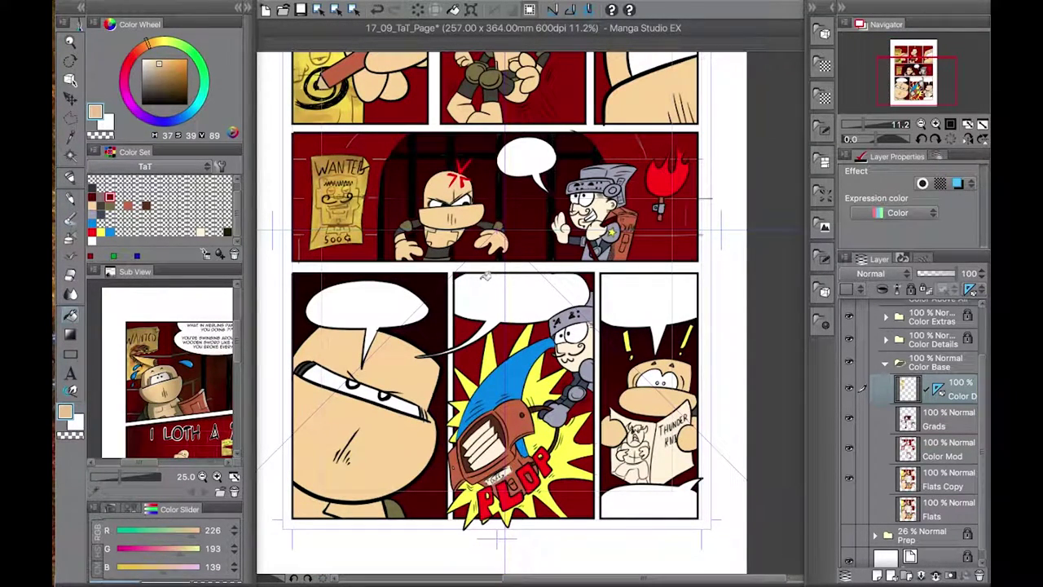
drag(485, 277, 503, 499)
key(p)
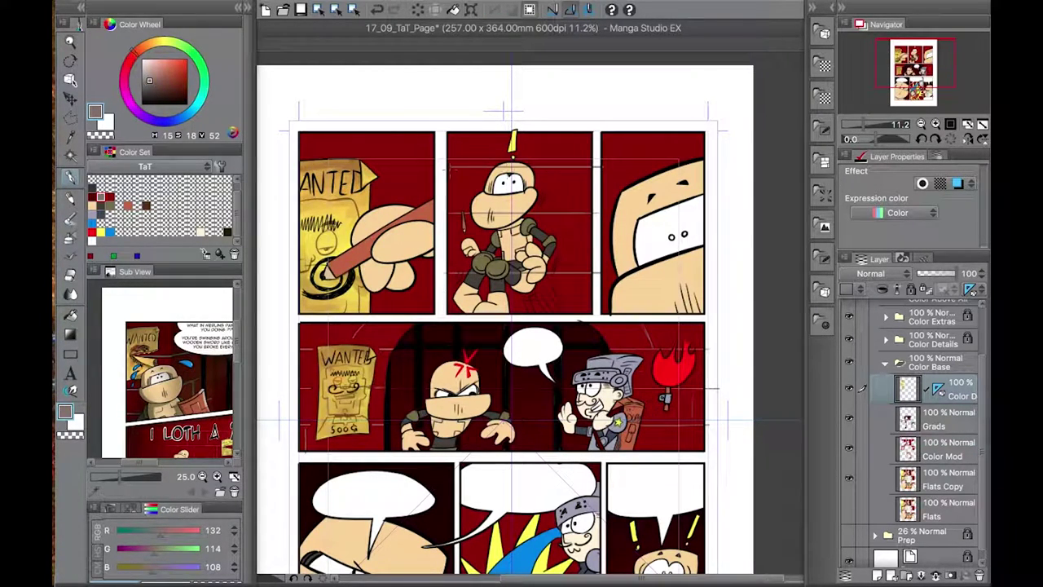
drag(555, 213, 551, 282)
key(ctrl+z)
drag(562, 304, 567, 308)
- Erase the second panel's brick lines where they cross the character or spill past the panel's right border
key(e)
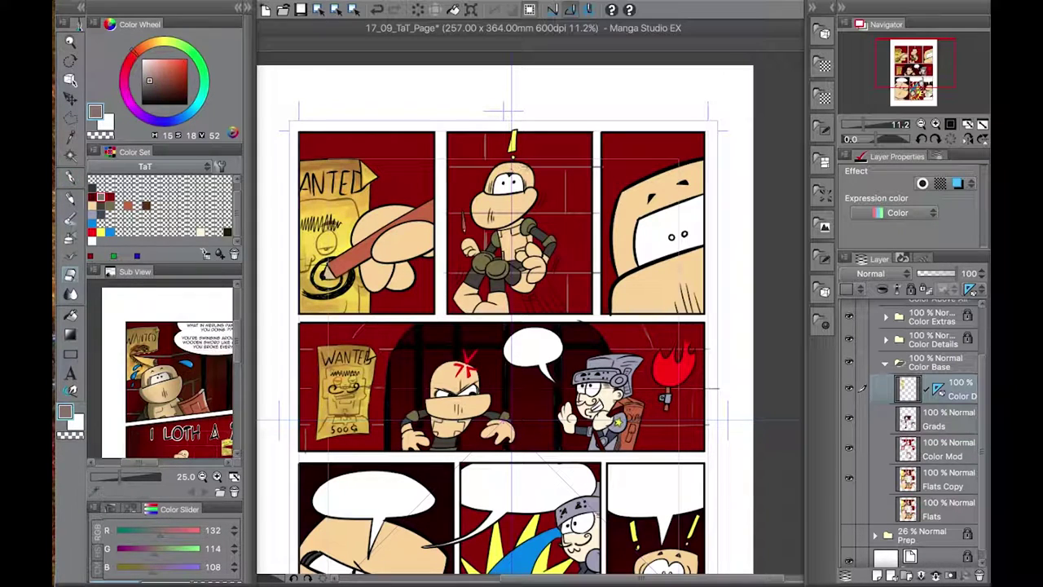
scroll(525, 168, up, 3)
scroll(474, 317, down, 1)
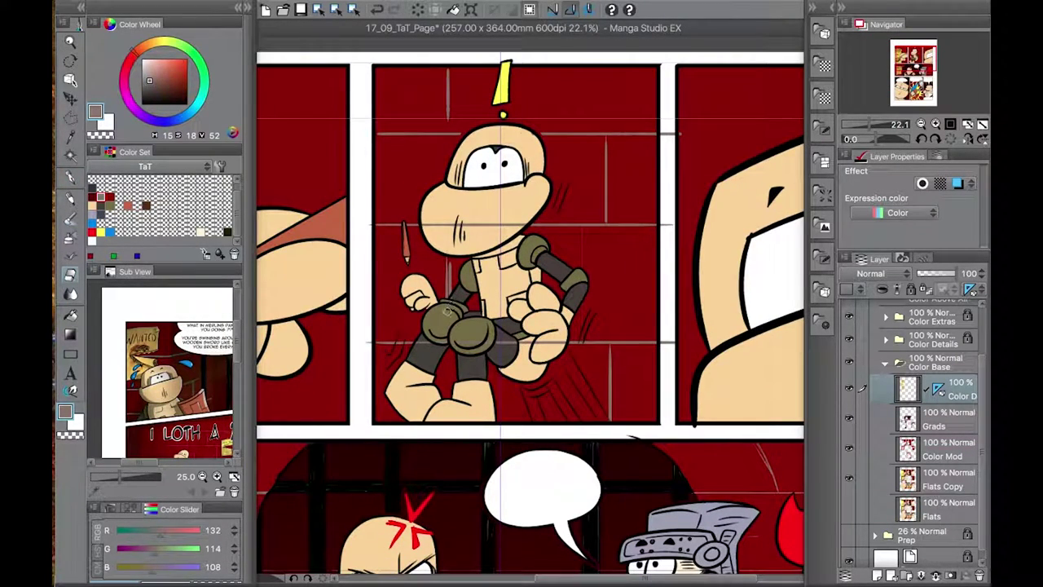
mouse_move(478, 224)
mouse_down()
mouse_move(418, 224)
mouse_move(534, 222)
mouse_up()
drag(572, 342, 496, 342)
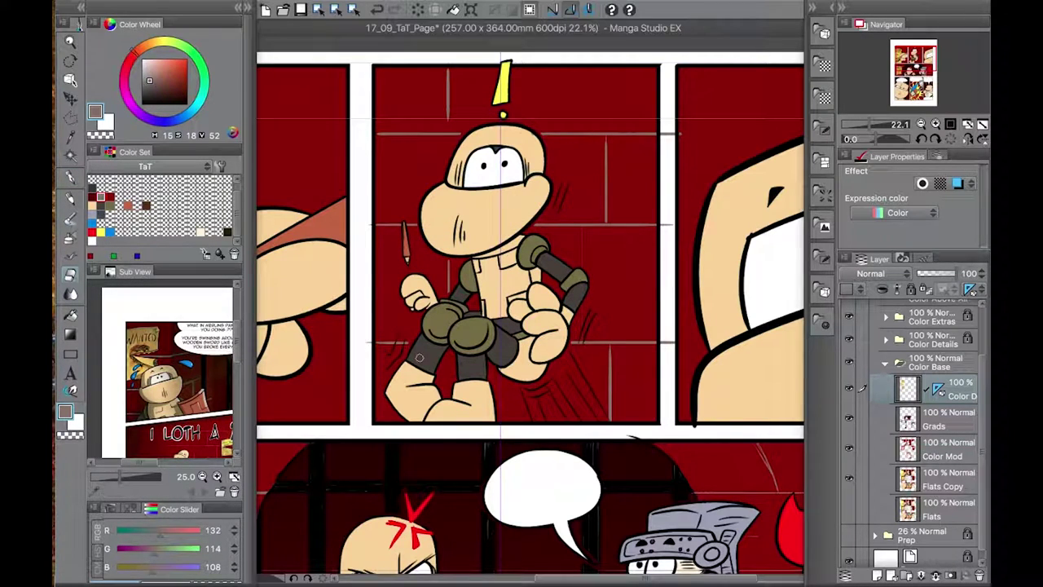
drag(682, 153, 674, 111)
- Collapse the Ink folder after checking the Ink Cave layer, and reselect the ruler-equipped color detail layer in Color Base
scroll(958, 440, up, 5)
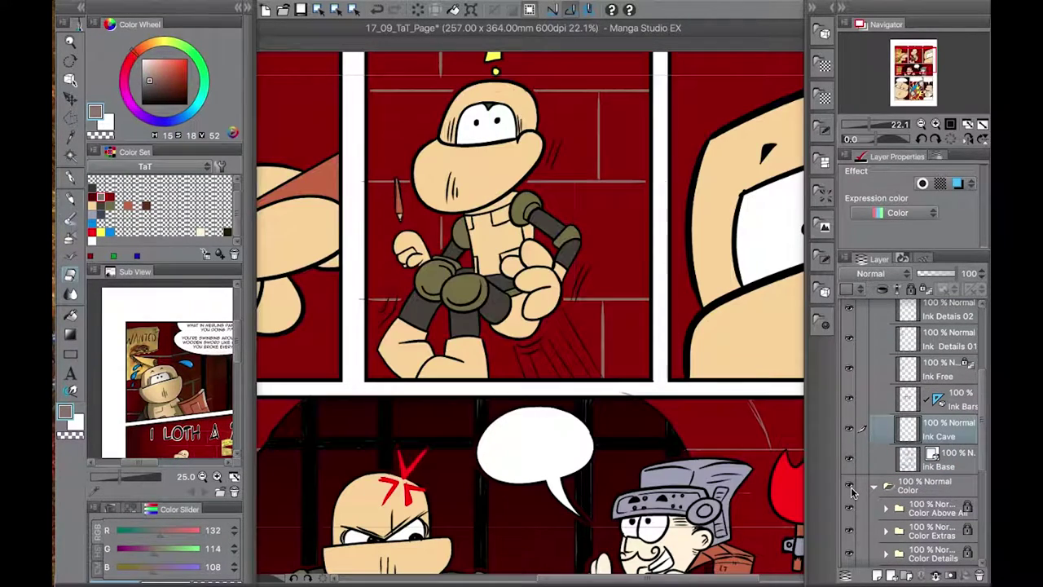
scroll(852, 488, up, 3)
click(878, 314)
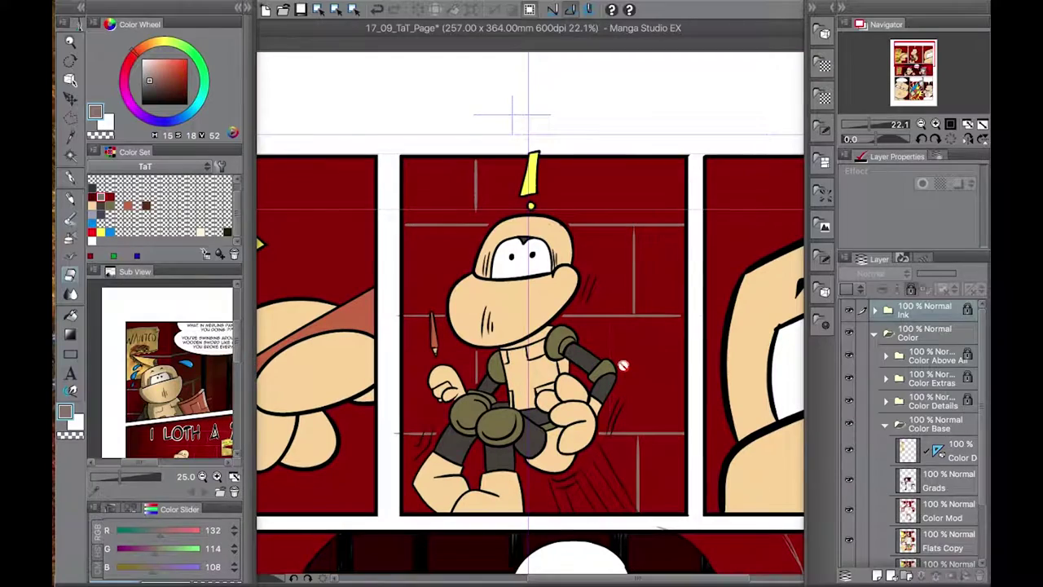
scroll(921, 440, down, 3)
click(921, 379)
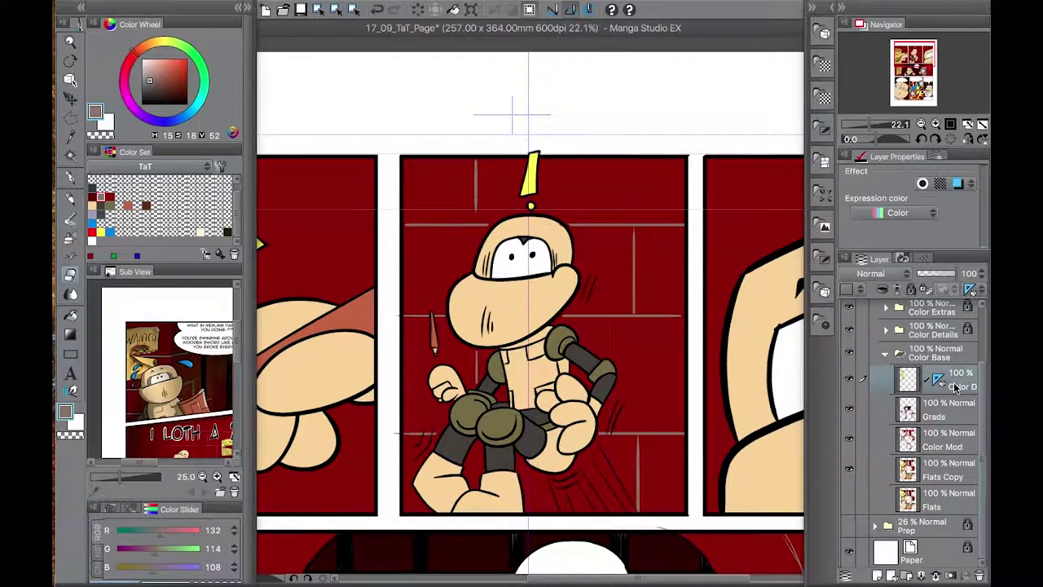
- Set the Flats Copy layer as the reference, sample yellow (HSV 60, 100, 100), and reselect the ruler-equipped color detail layer
drag(656, 400, 391, 84)
drag(715, 395, 903, 406)
click(929, 471)
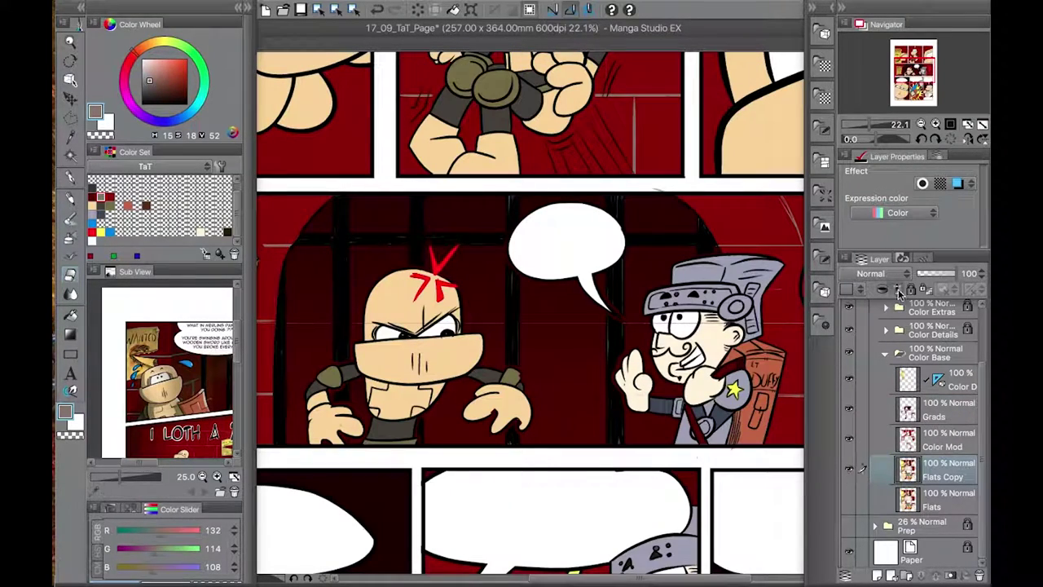
drag(717, 376, 909, 312)
ctrl+shift+click(302, 384)
drag(302, 384, 553, 463)
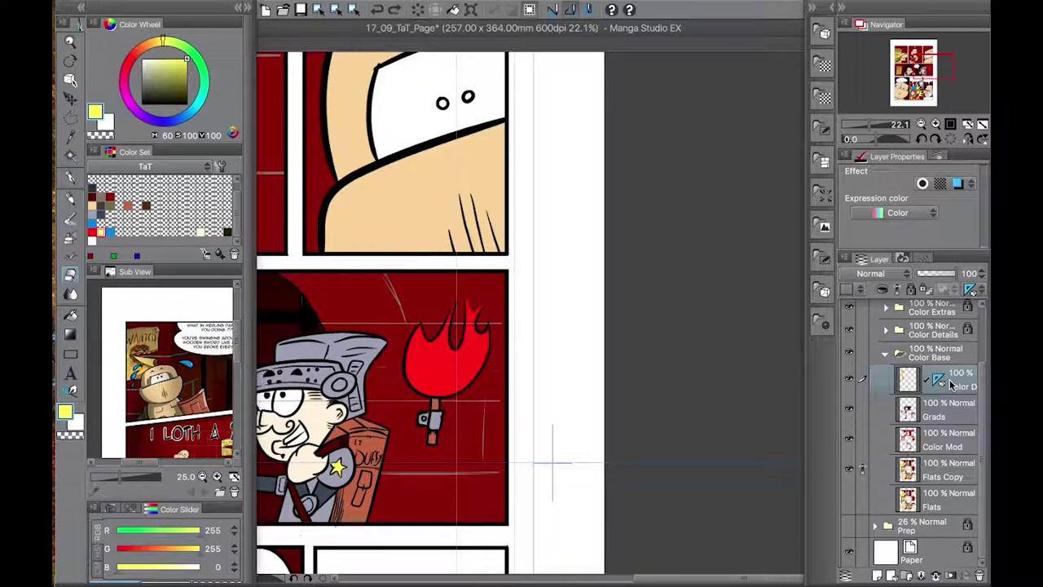
- Paint yellow into the upper tongues of the torch flame in the middle-row panel with the pen
key(p)
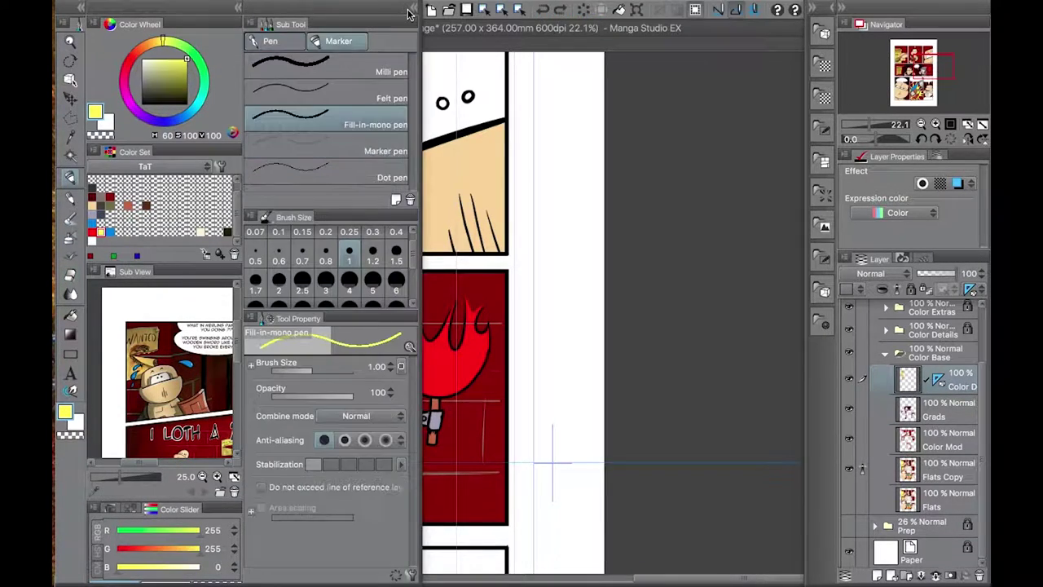
scroll(508, 151, up, 3)
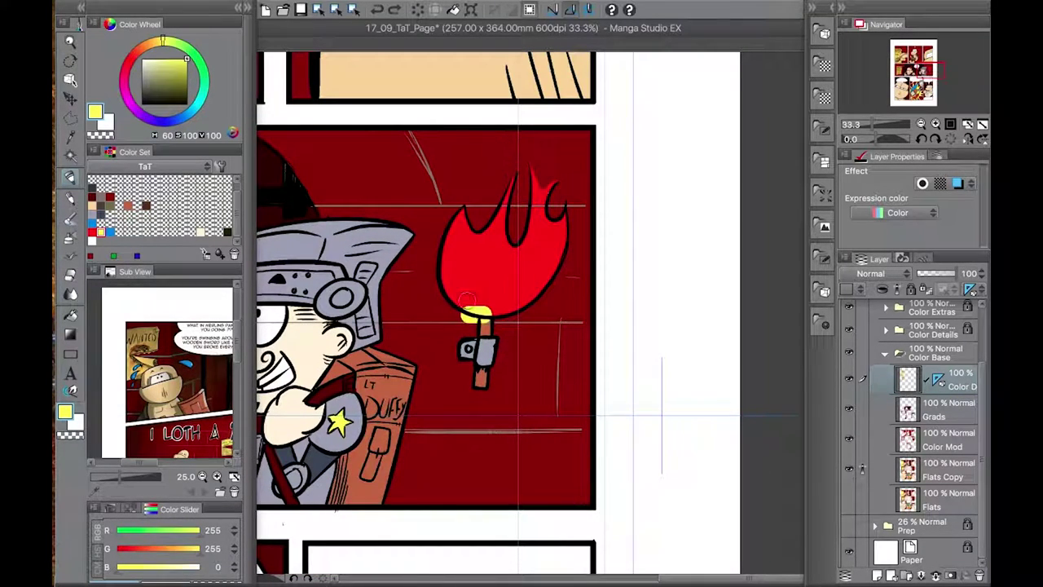
click(249, 9)
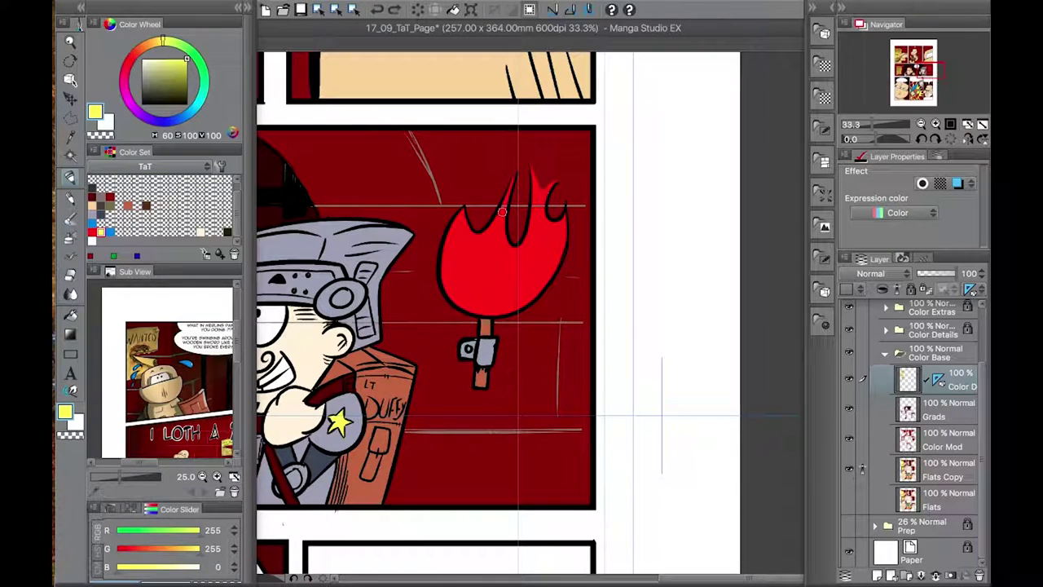
click(326, 122)
drag(514, 176, 500, 212)
scroll(502, 214, up, 3)
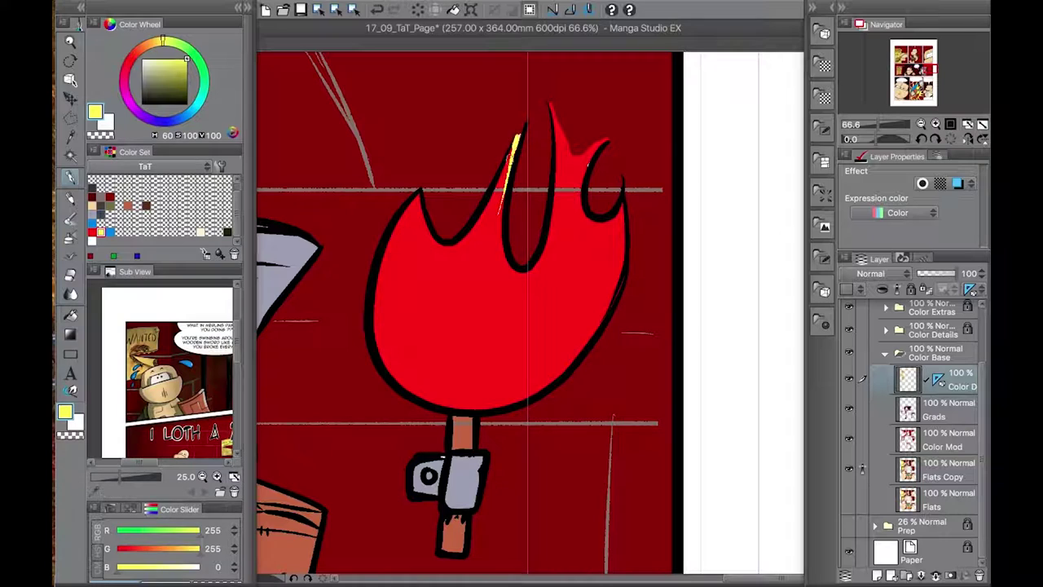
drag(519, 136, 489, 235)
mouse_move(550, 103)
mouse_down()
mouse_move(569, 168)
mouse_move(562, 135)
mouse_move(584, 157)
mouse_move(606, 138)
mouse_move(571, 183)
mouse_move(585, 154)
mouse_move(574, 218)
mouse_up()
drag(562, 163, 558, 234)
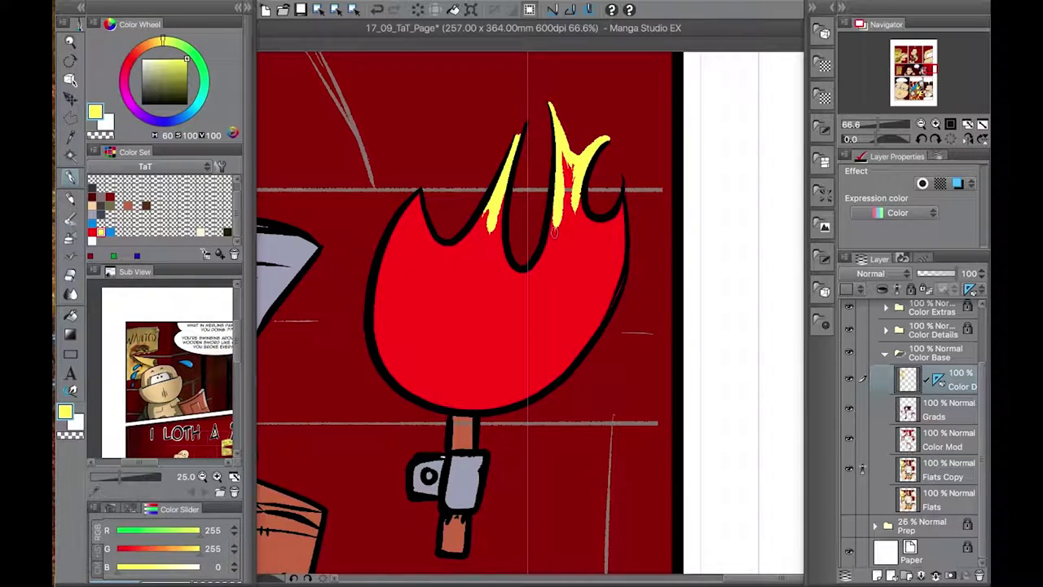
drag(571, 159, 564, 223)
- Outline a jagged inner flame in yellow inside the torch fire, redoing strokes that miss the shape
drag(489, 235, 453, 255)
mouse_move(398, 246)
mouse_down()
mouse_move(463, 403)
mouse_move(480, 343)
mouse_move(464, 403)
mouse_up()
key(super+z)
key(super+z)
mouse_move(400, 269)
mouse_down()
mouse_move(449, 341)
mouse_move(557, 274)
mouse_up()
drag(620, 232, 458, 407)
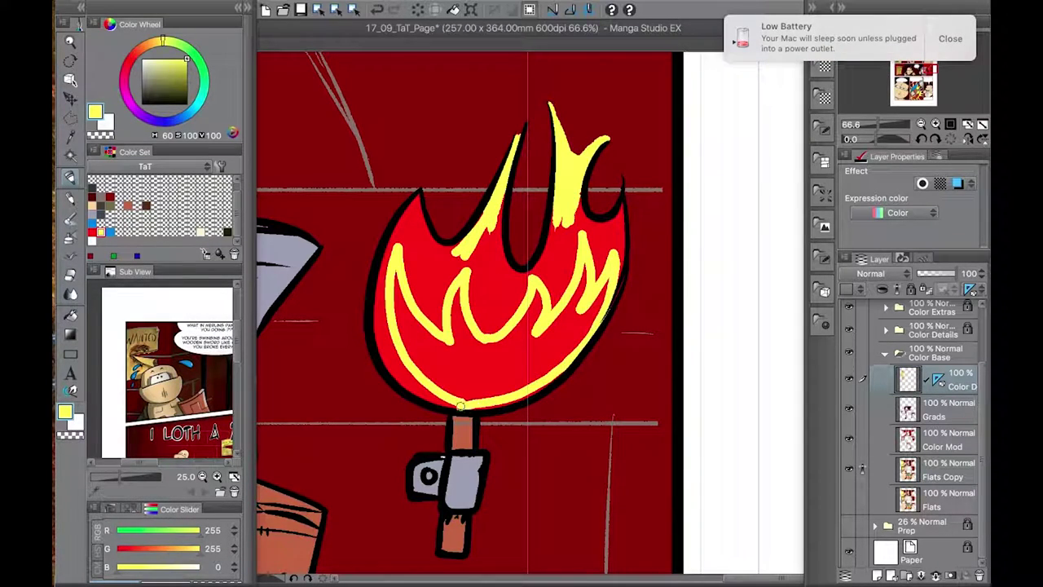
- Fill the flame area around the red core with yellow and paint over the remaining red gaps along the edges
key(g)
click(502, 260)
click(600, 233)
key(super+z)
key(p)
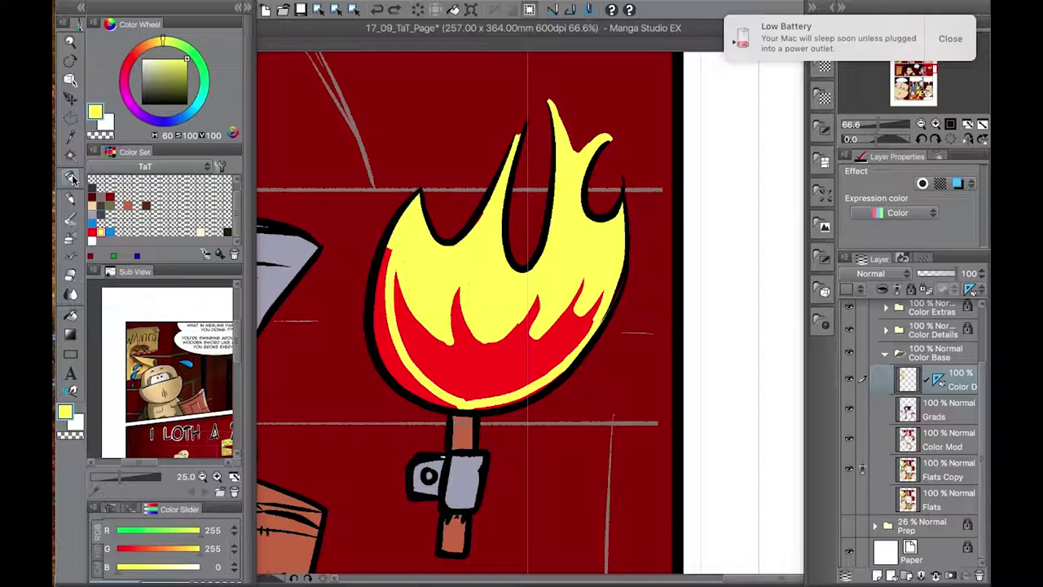
drag(385, 249, 380, 339)
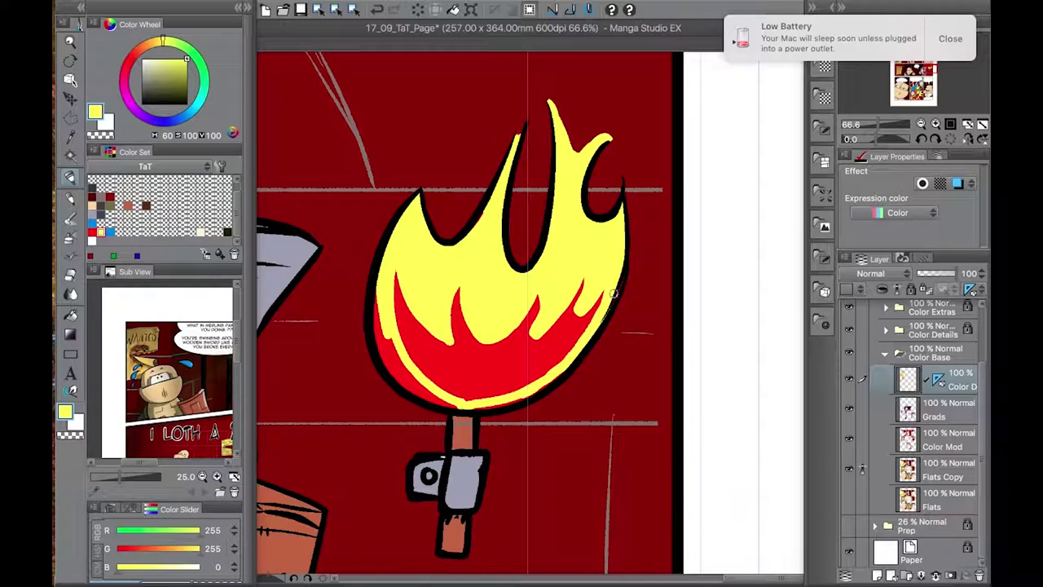
mouse_move(379, 295)
mouse_down()
mouse_move(433, 401)
mouse_move(467, 404)
mouse_up()
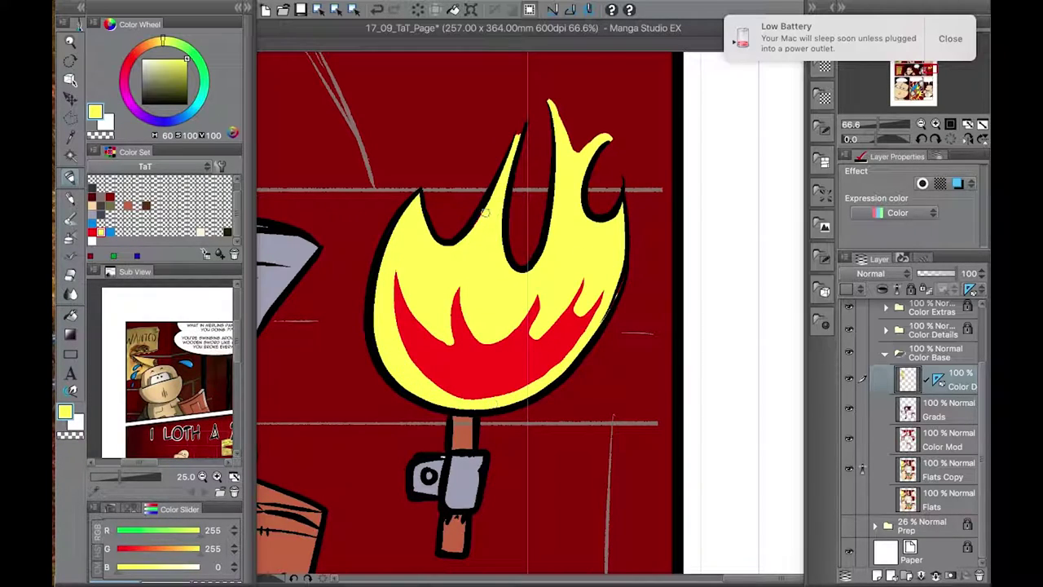
- Dismiss the low battery notification and save the comic page
key(super+0)
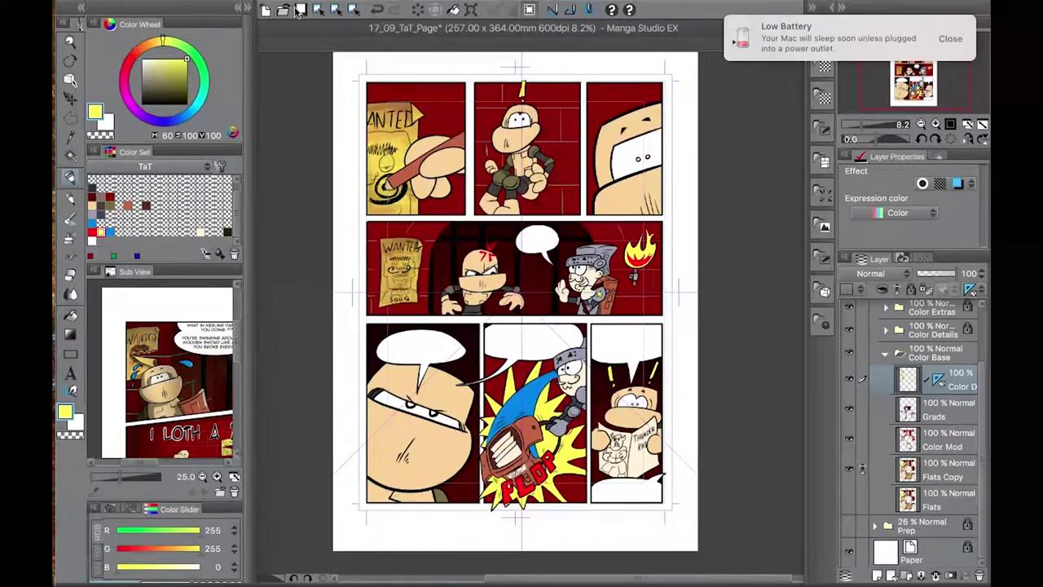
click(958, 43)
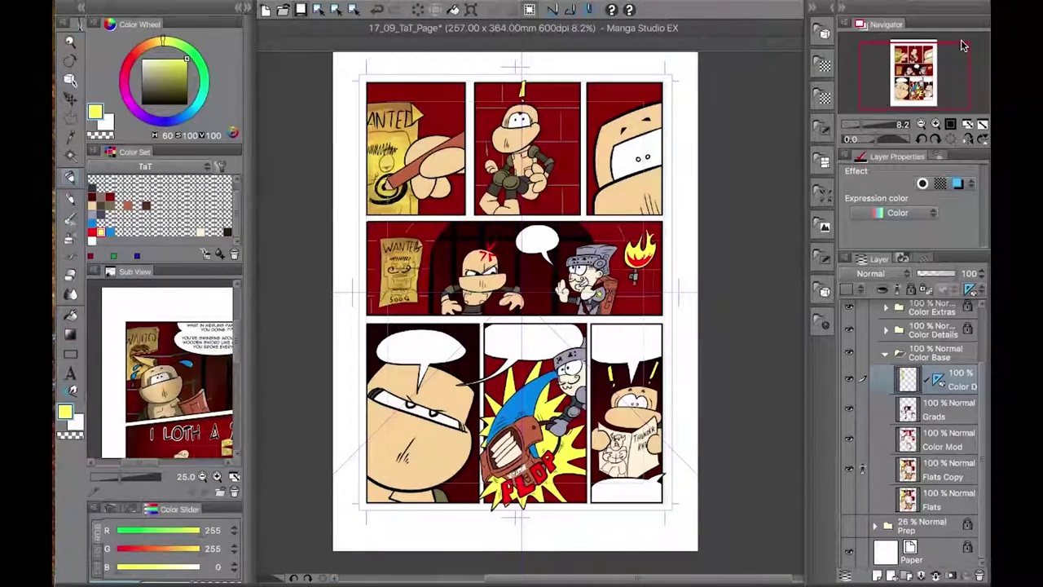
key(super+s)
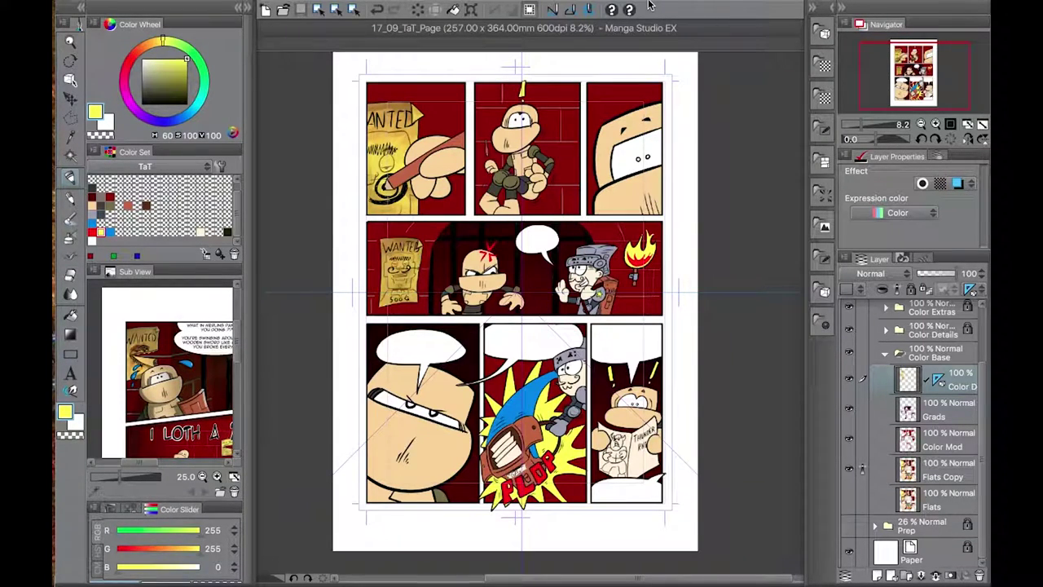
- Fade parts of the brick lines on the red walls with the airbrush set to transparent, and save the page
key(e)
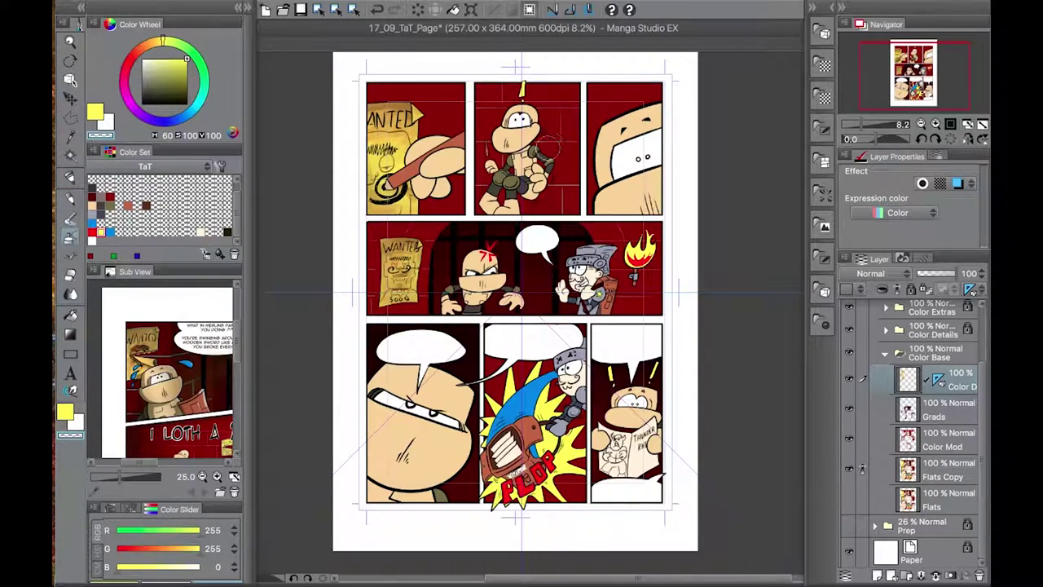
scroll(537, 208, up, 2)
scroll(526, 228, up, 1)
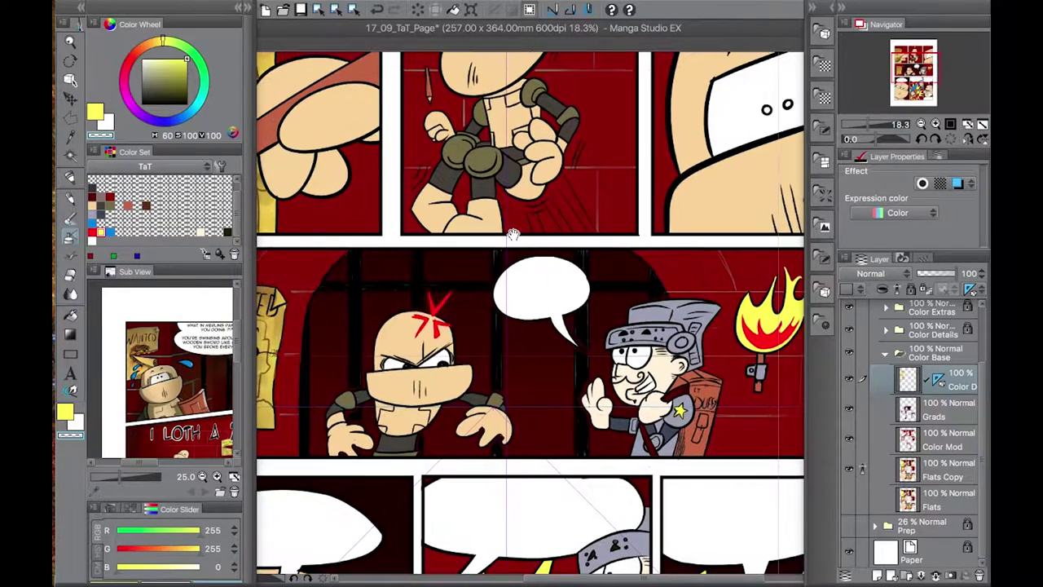
scroll(303, 326, up, 1)
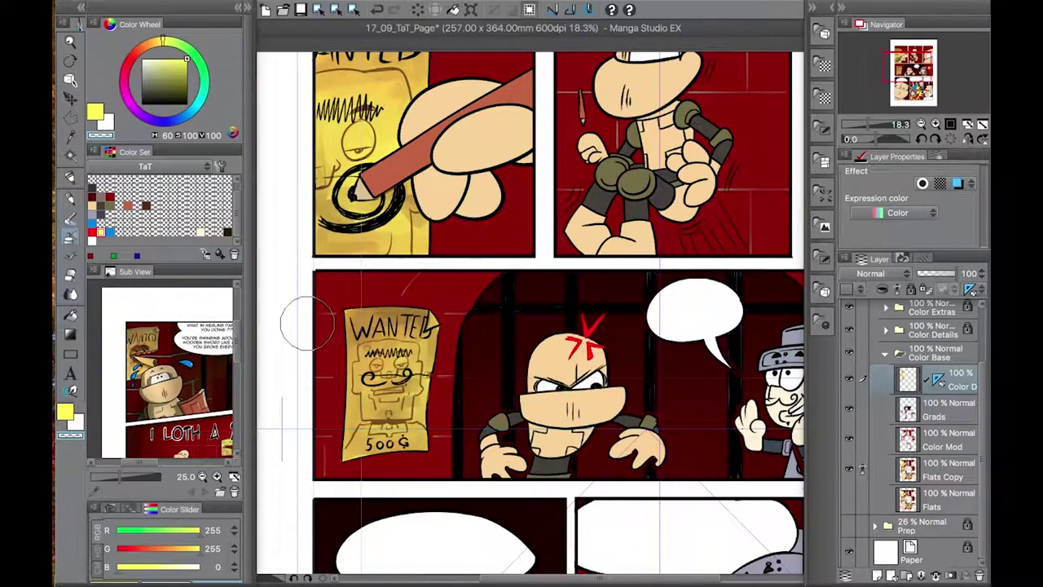
scroll(432, 269, right, 3)
key(p)
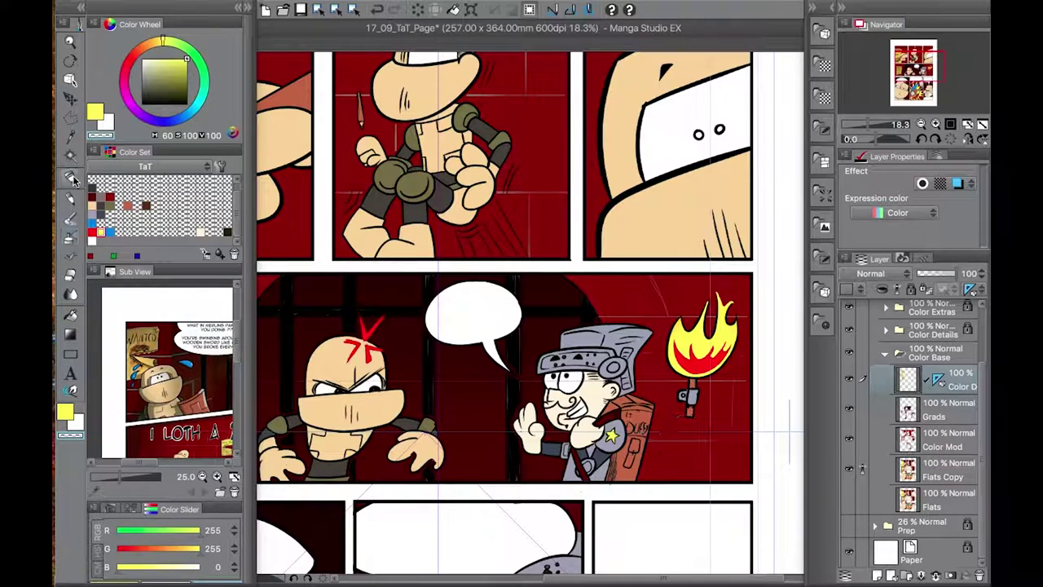
scroll(525, 215, down, 1)
key(b)
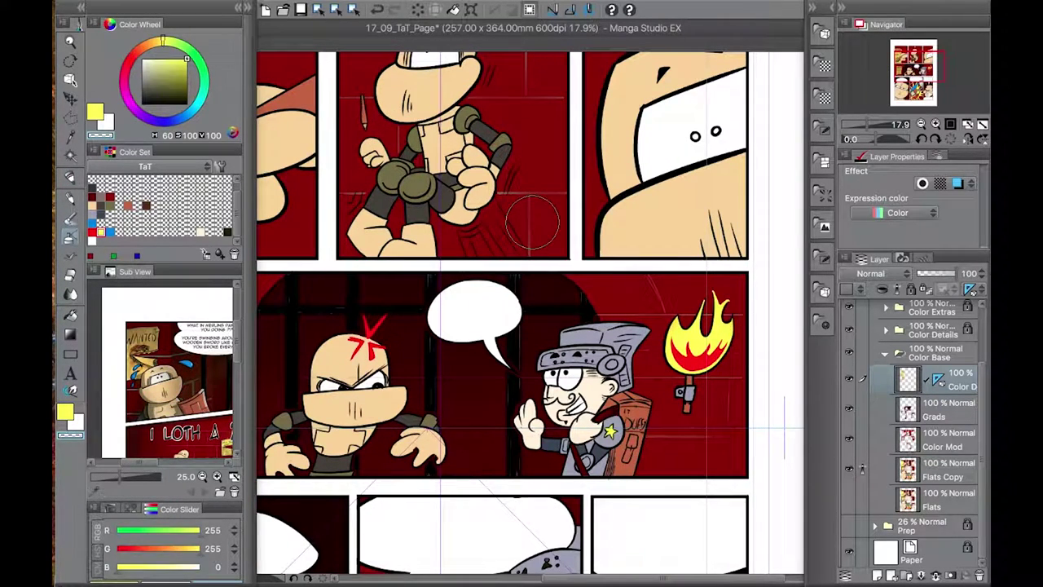
scroll(532, 222, up, 1)
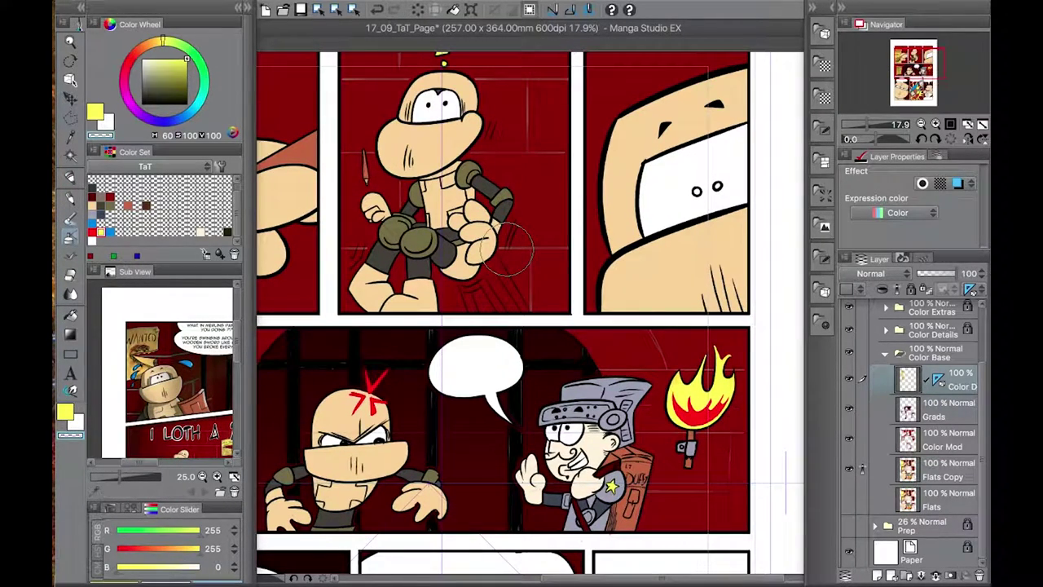
scroll(508, 249, up, 1)
scroll(469, 308, left, 3)
scroll(469, 308, down, 2)
key(ctrl+0)
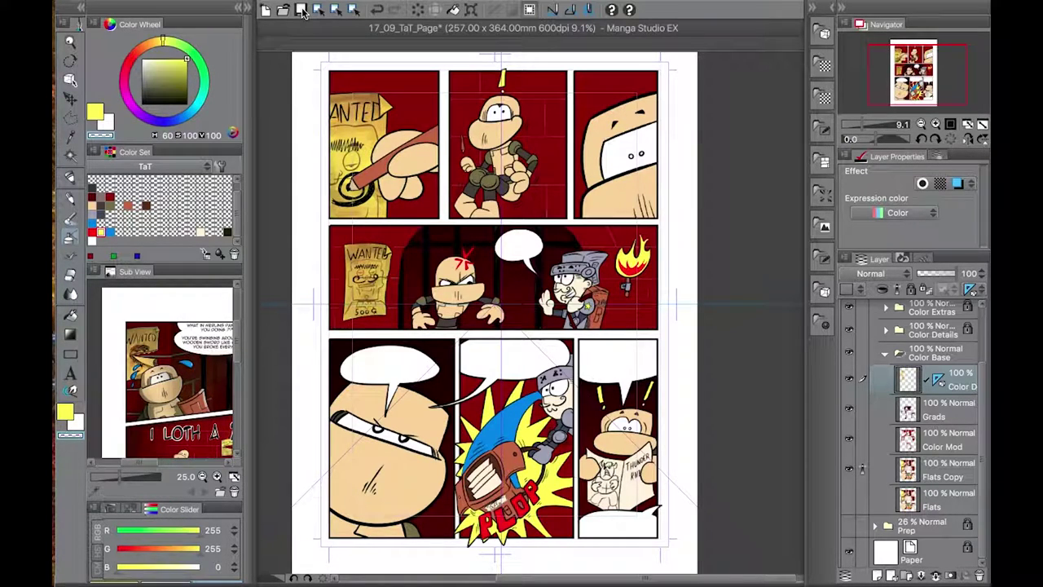
click(301, 10)
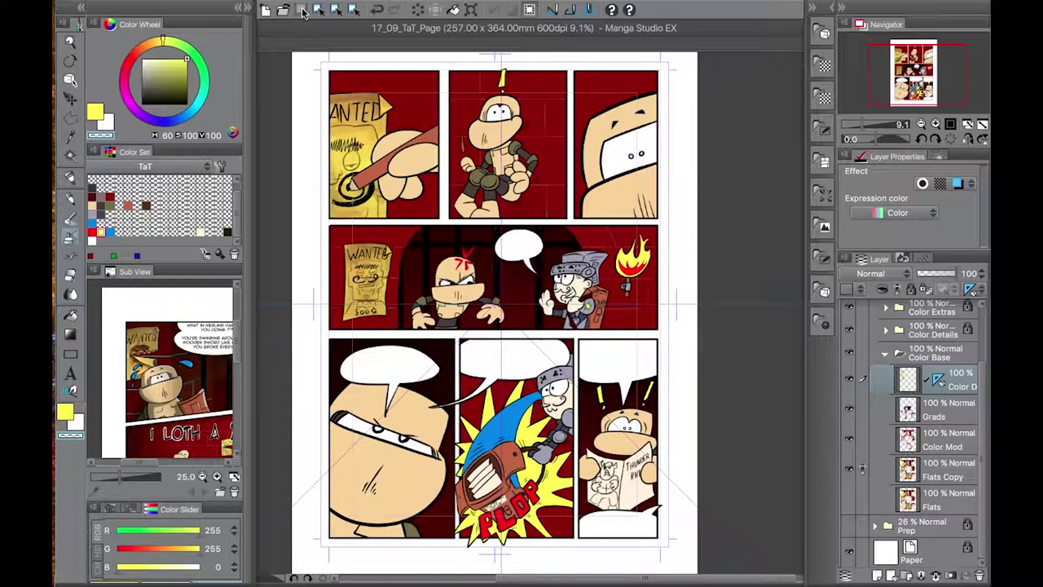
- Select the Color Mod layer and sample black (HSV 0, 0, 0) for the Fill tool
click(919, 77)
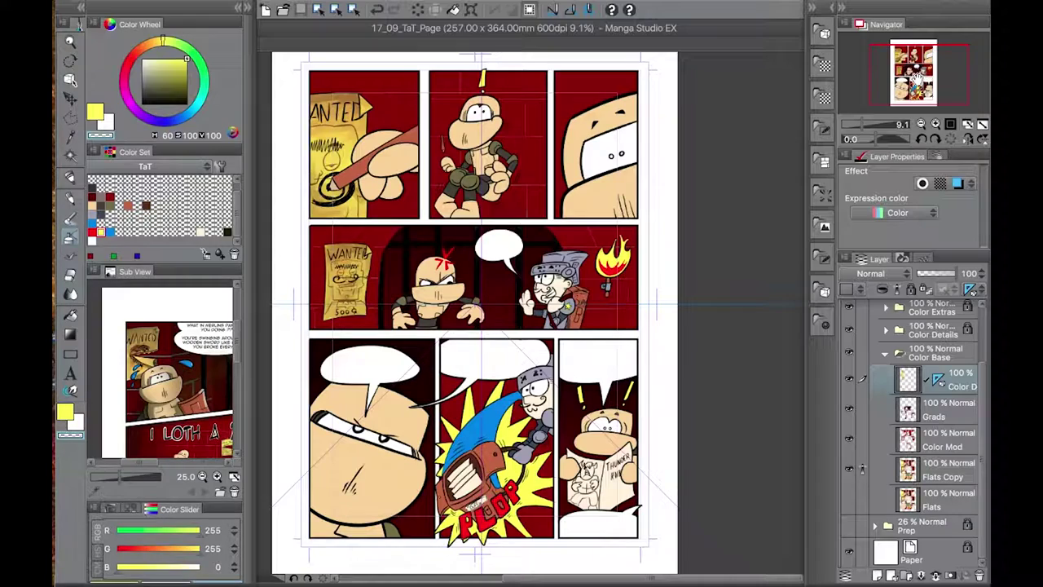
scroll(489, 341, up, 2)
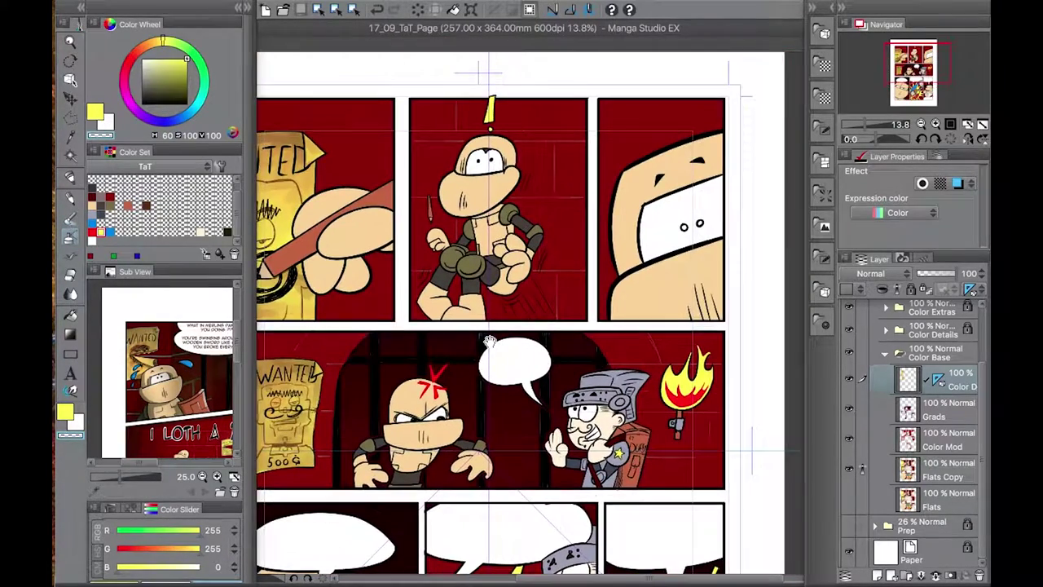
drag(489, 341, 529, 359)
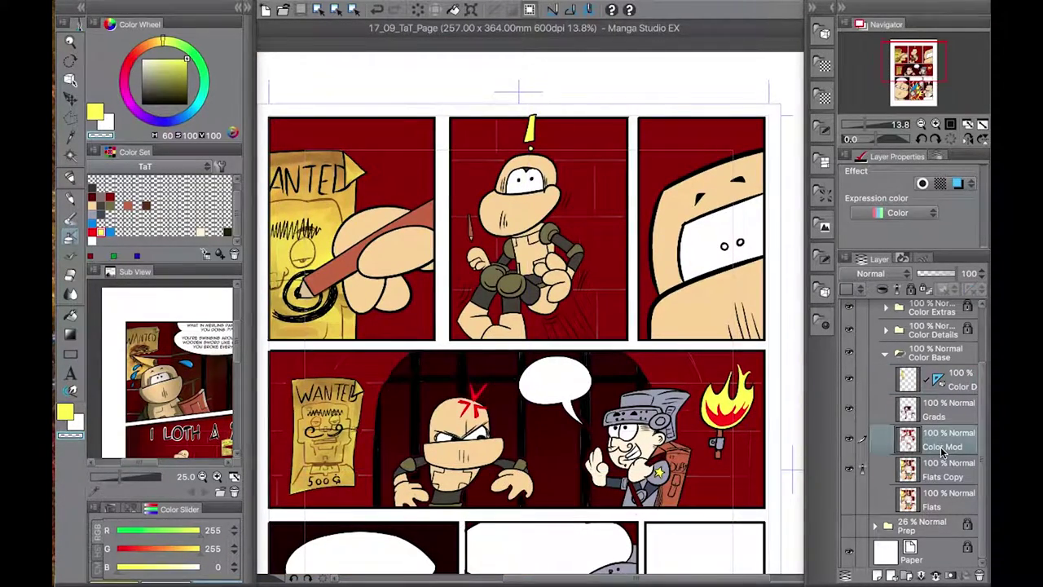
alt+click(634, 415)
click(530, 131)
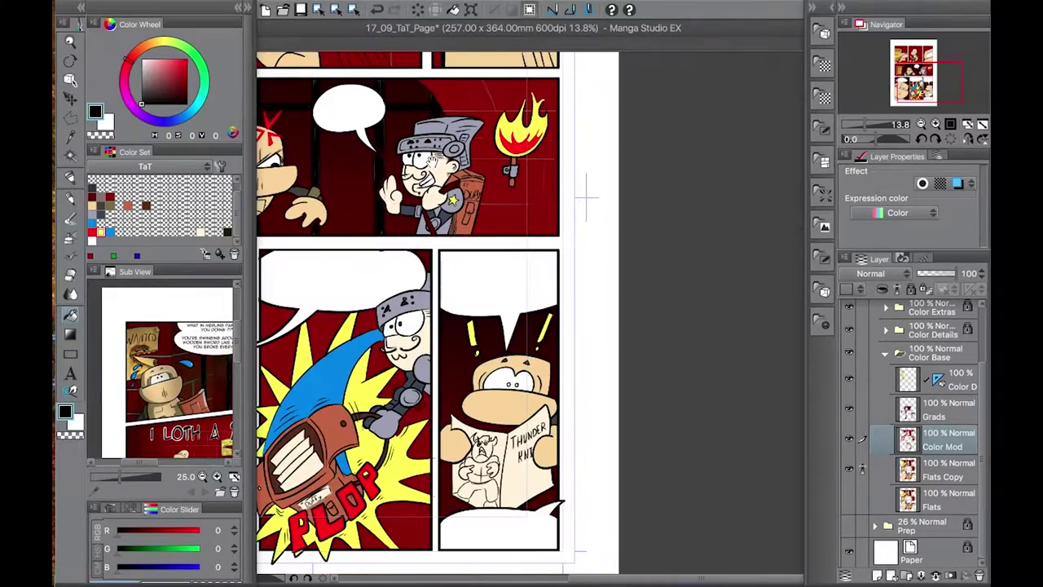
drag(716, 478, 636, 580)
- Expand the Ink Base folder and toggle its layers' visibility to locate the second panel's motion lines
scroll(913, 408, up, 3)
click(874, 314)
click(886, 379)
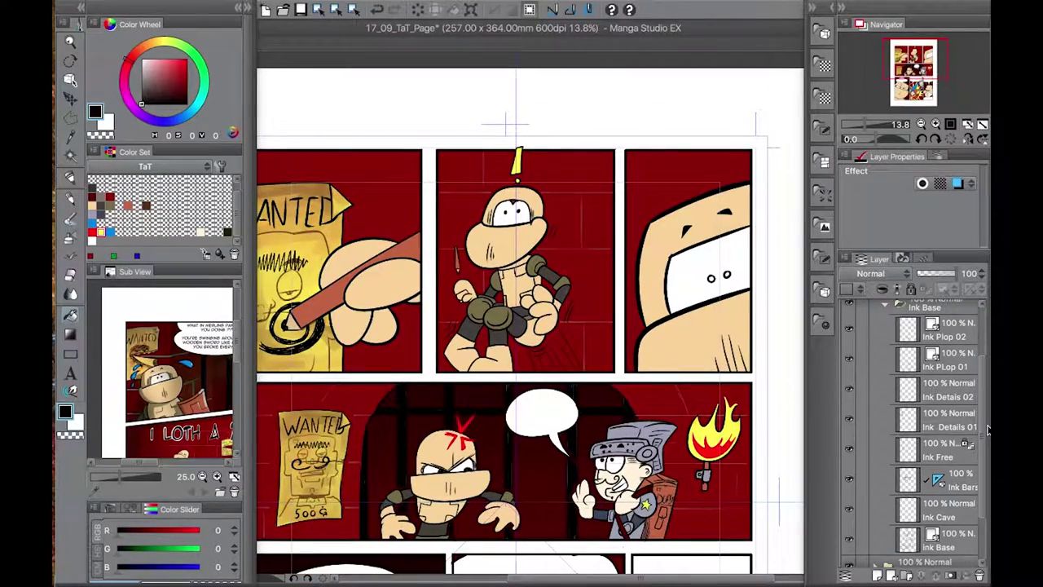
scroll(849, 355, up, 1)
click(850, 380)
click(849, 380)
click(849, 411)
click(849, 411)
- Lock transparent pixels on the Ink Free layer and recolor the second panel's motion lines white
click(941, 479)
key(x)
key(p)
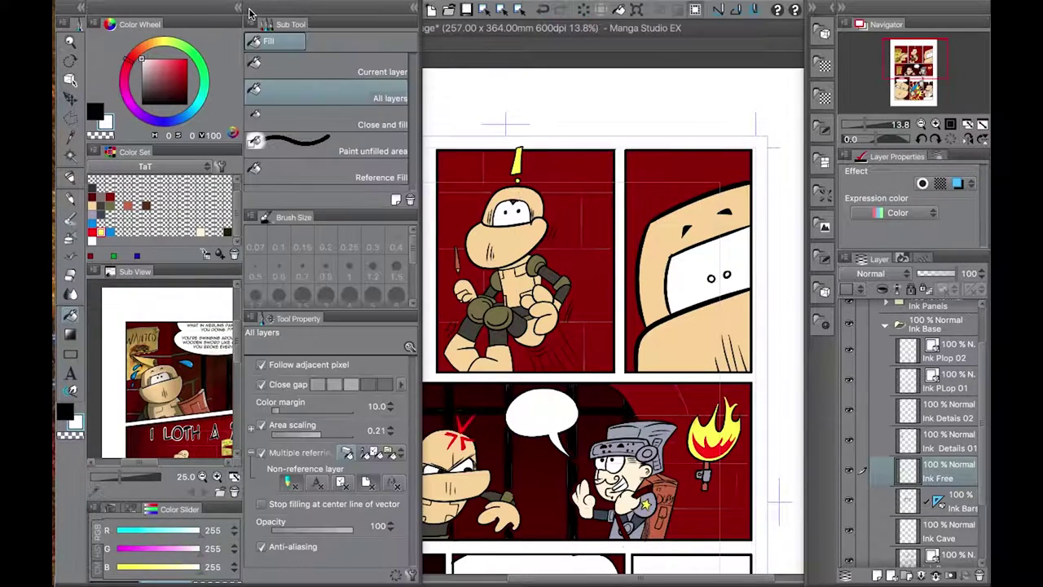
mouse_move(530, 354)
mouse_down()
mouse_move(561, 345)
mouse_move(556, 365)
mouse_up()
drag(565, 303, 575, 323)
drag(453, 314, 447, 339)
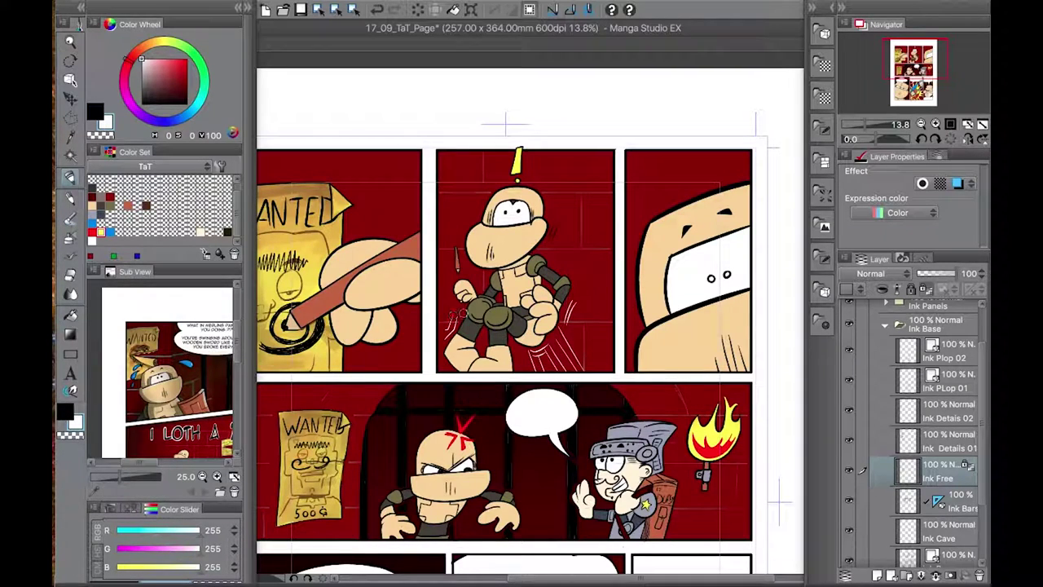
- Try recoloring the second panel's motion lines in saturated blue (HSV 209, 92, 93)
click(92, 222)
drag(531, 342, 564, 372)
drag(576, 301, 565, 324)
drag(457, 316, 448, 341)
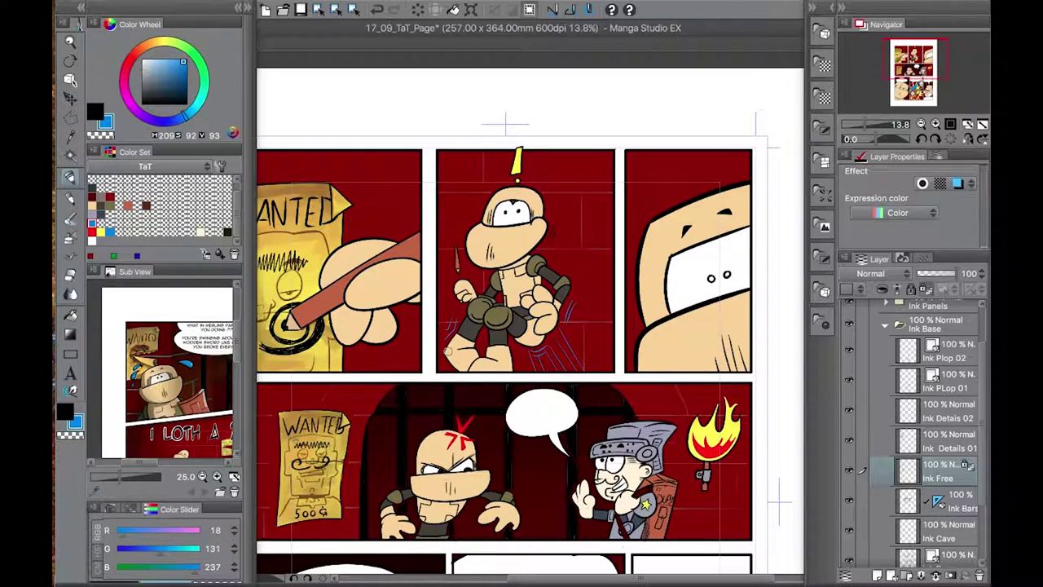
- Recolor the second panel's motion lines pale blue (HSV 209, 34, 94) and unlock the Ink Free layer's transparent pixels
alt+click(449, 328)
drag(531, 346, 562, 370)
drag(575, 302, 565, 330)
drag(456, 316, 444, 340)
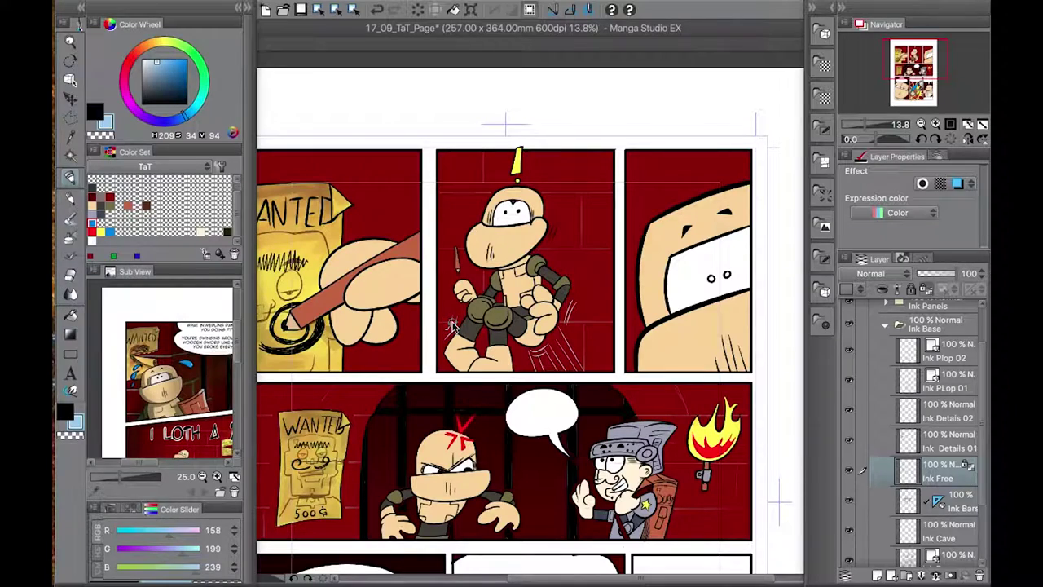
scroll(452, 326, down, 5)
scroll(570, 326, up, 5)
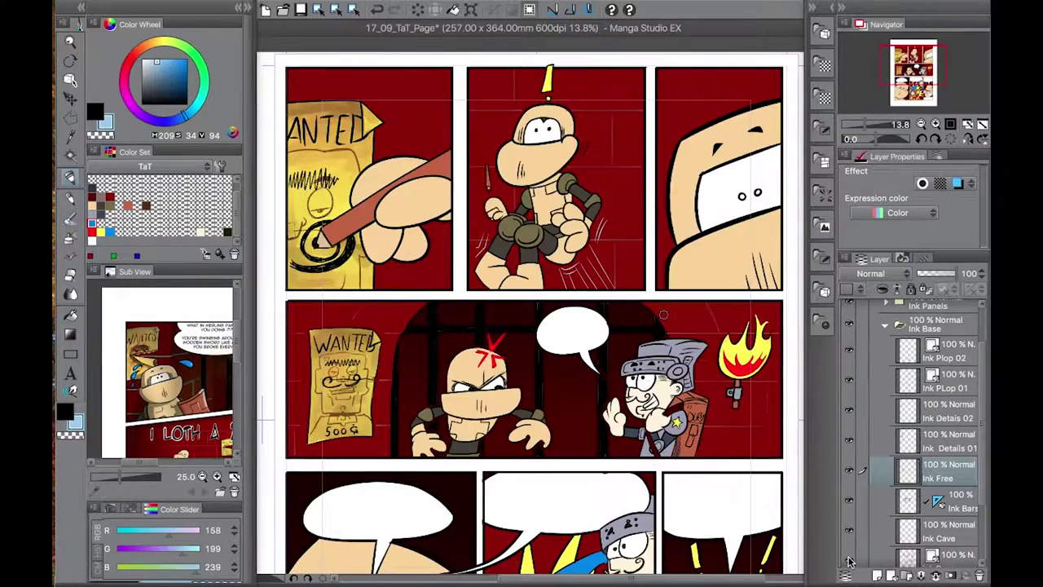
- Collapse the Ink folder and reveal the layers inside the Color Base folder
scroll(850, 507, down, 1)
click(850, 508)
click(938, 387)
click(925, 291)
click(875, 310)
click(876, 334)
scroll(876, 336, down, 1)
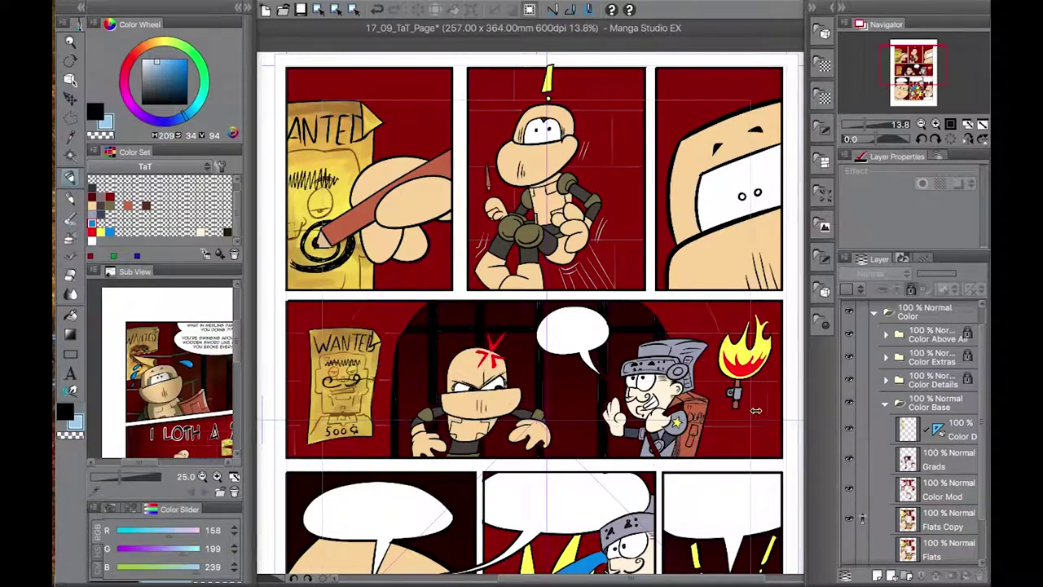
- On the top Color Base layer, hide the Ink folder and magic-wand select the book's pages in the last panel, referring to all layers
drag(484, 485, 493, 263)
scroll(493, 264, up, 4)
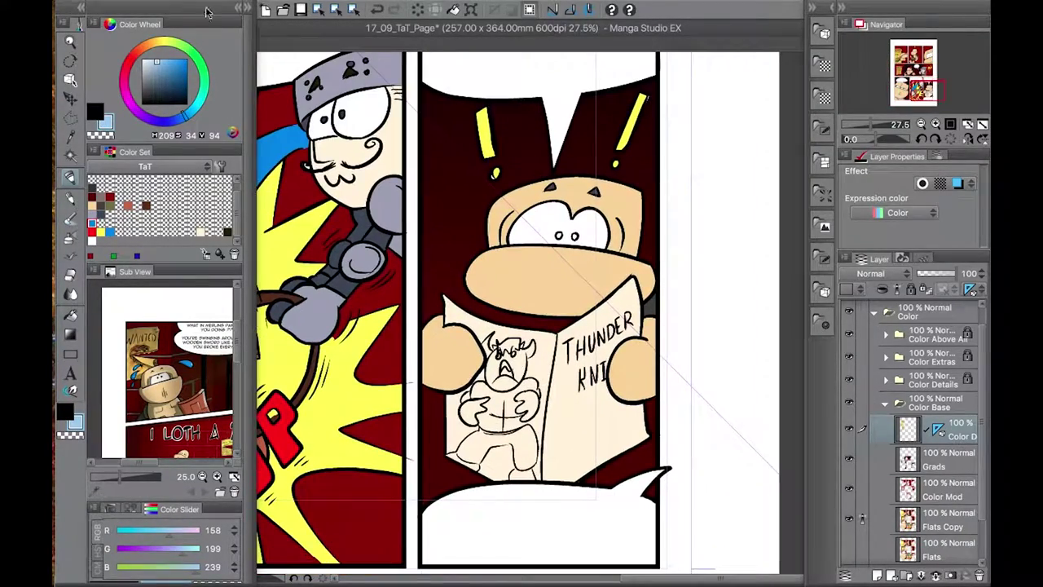
click(65, 242)
click(70, 220)
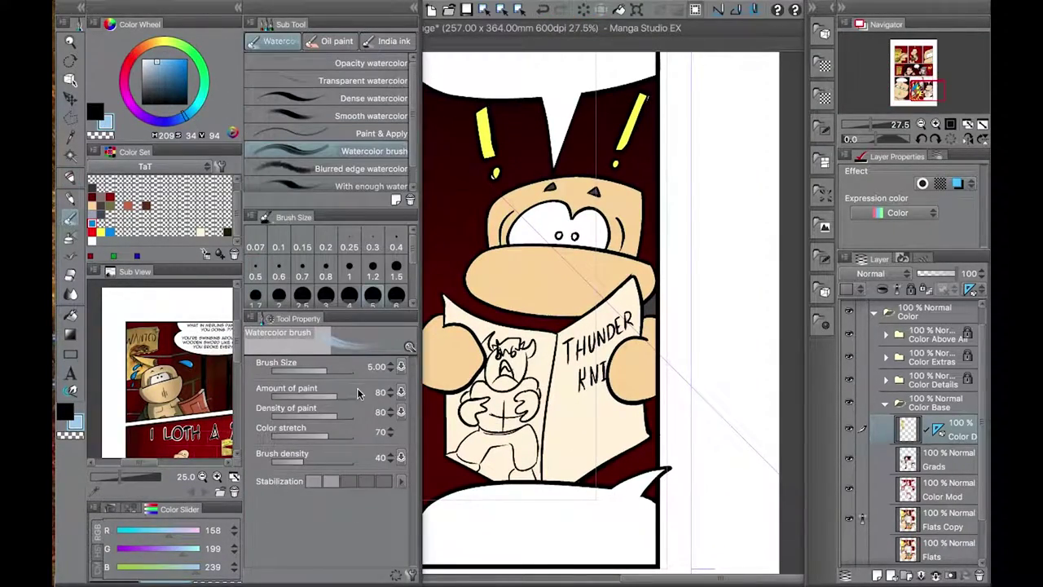
scroll(854, 326, up, 1)
click(850, 309)
key(w)
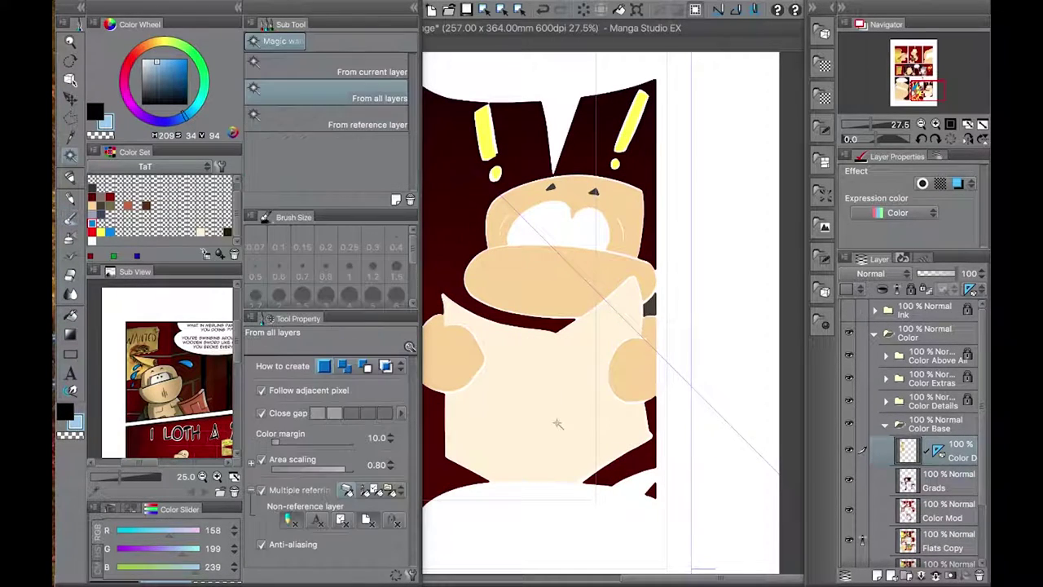
click(554, 424)
- Paint the selected book pages light blue with the Watercolor brush at size 5 and show the Ink folder again
click(68, 222)
drag(494, 349, 531, 459)
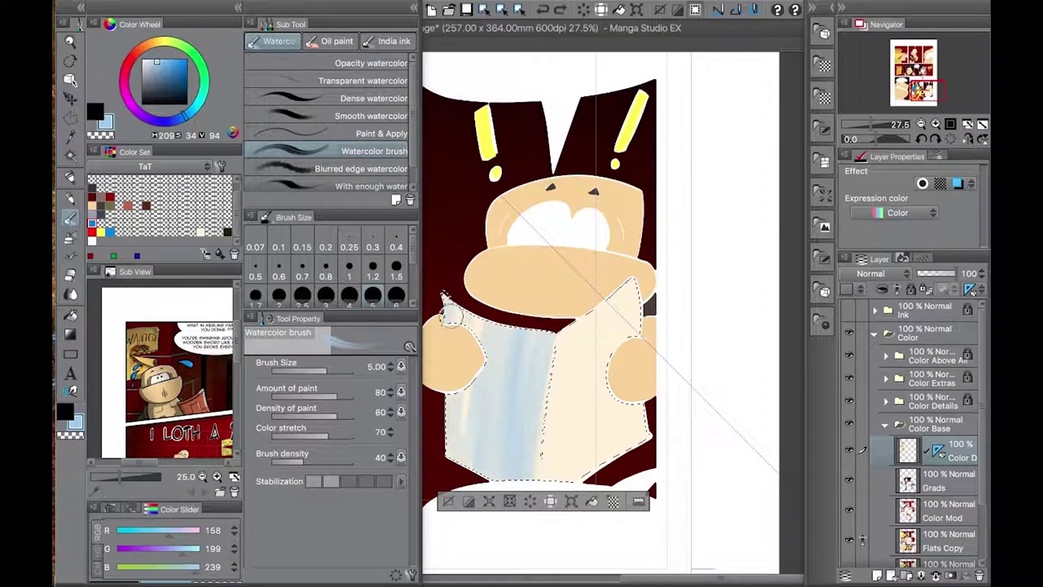
mouse_move(439, 425)
mouse_down()
mouse_move(495, 331)
mouse_move(559, 390)
mouse_up()
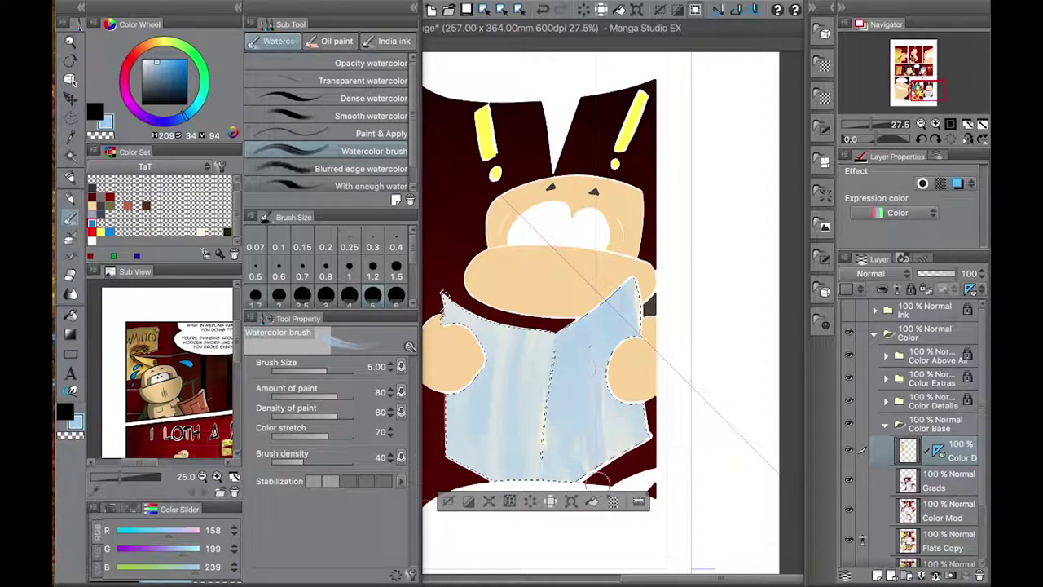
click(848, 311)
drag(520, 475, 529, 451)
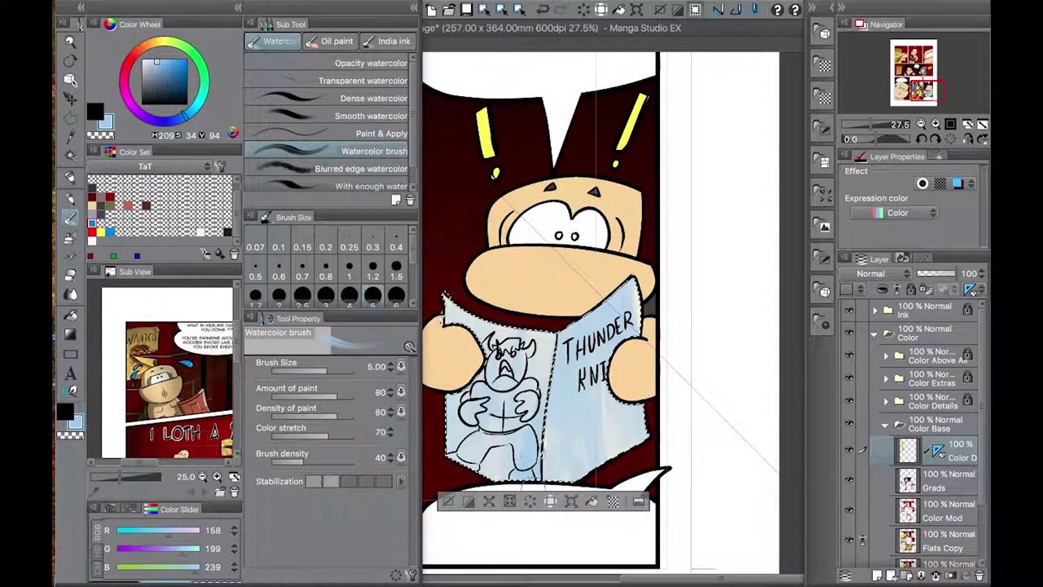
alt+click(553, 443)
key(ctrl+z)
mouse_move(536, 480)
mouse_down()
mouse_move(467, 334)
mouse_move(473, 375)
mouse_move(456, 309)
mouse_move(494, 366)
mouse_move(466, 466)
mouse_move(505, 480)
mouse_move(519, 469)
mouse_up()
- Reduce the Watercolor brush to size 2 and paint the trousers of the creature on the book page purple
scroll(519, 469, up, 2)
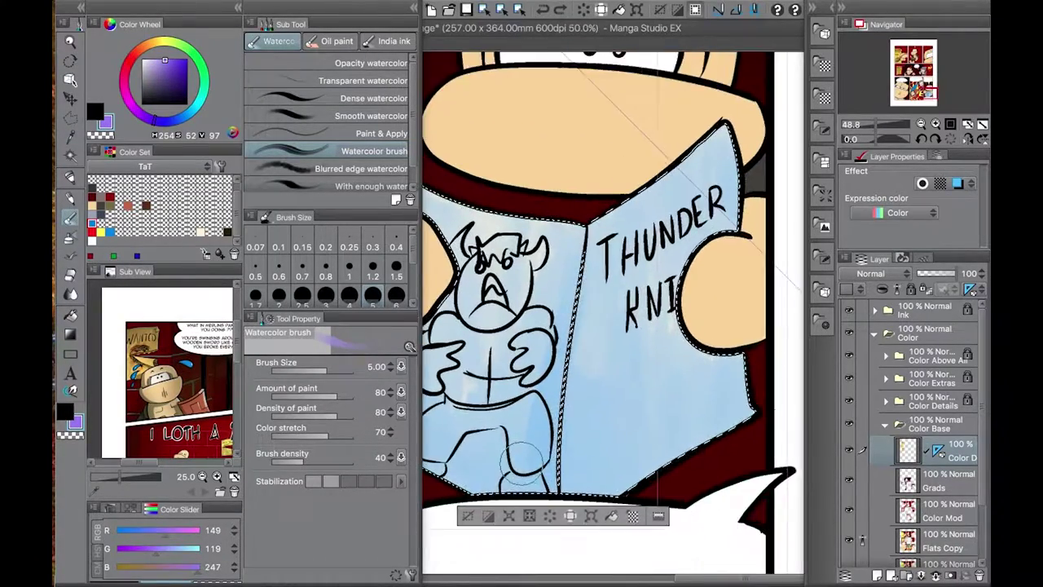
key(bracketleft)
key(bracketleft)
key(bracketleft)
key(bracketleft)
mouse_move(534, 432)
mouse_down()
mouse_move(583, 396)
mouse_move(578, 414)
mouse_move(549, 431)
mouse_move(572, 438)
mouse_move(616, 397)
mouse_move(673, 390)
mouse_move(681, 438)
mouse_move(651, 436)
mouse_move(656, 455)
mouse_move(657, 420)
mouse_up()
- Mix a brown of RGB 149, 119, 92 and paint the creature's face, torso, arms and feet with it
key(Tab)
key(Tab)
click(147, 567)
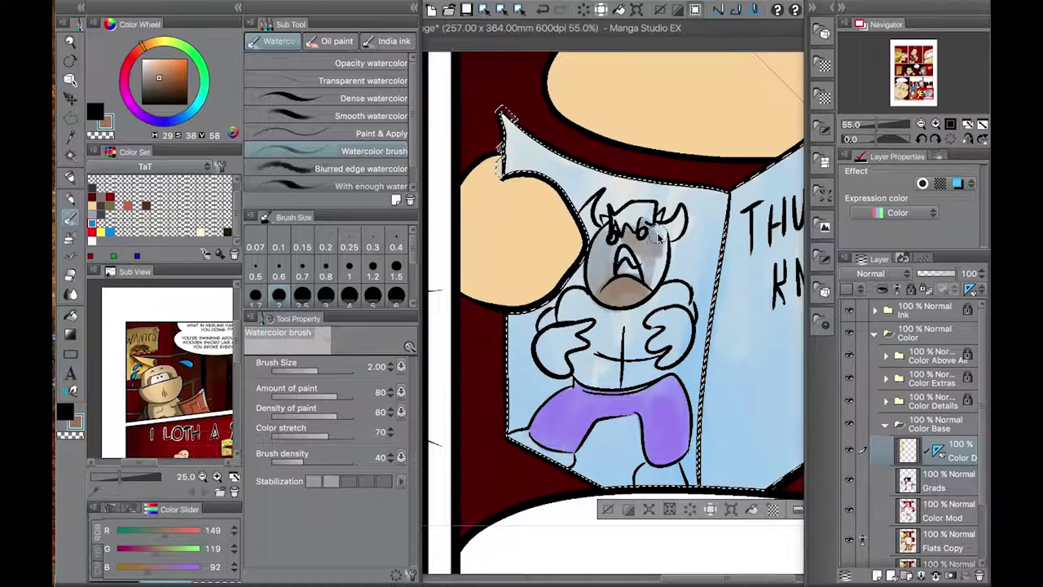
drag(597, 316, 621, 322)
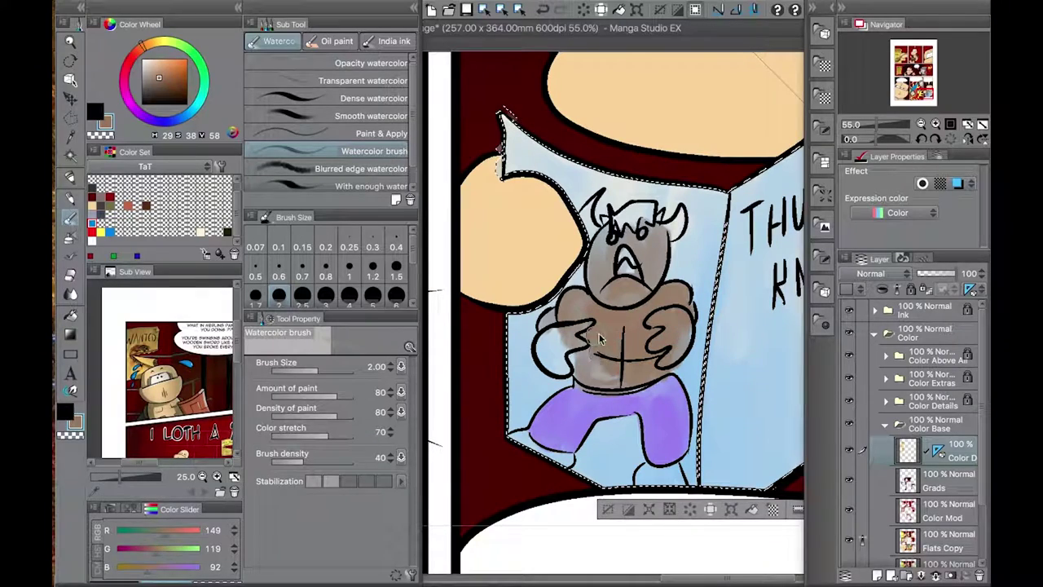
drag(592, 341, 589, 363)
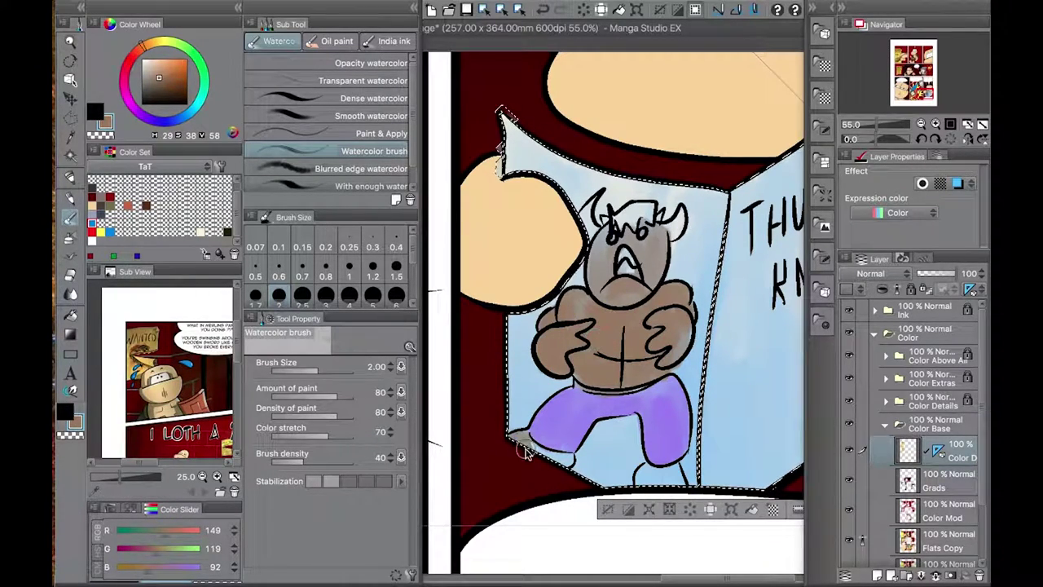
- Paint the creature's hair green and its open mouth white with the Watercolor brush at size 1
drag(164, 530, 128, 530)
click(349, 266)
drag(618, 214, 626, 218)
alt+click(502, 118)
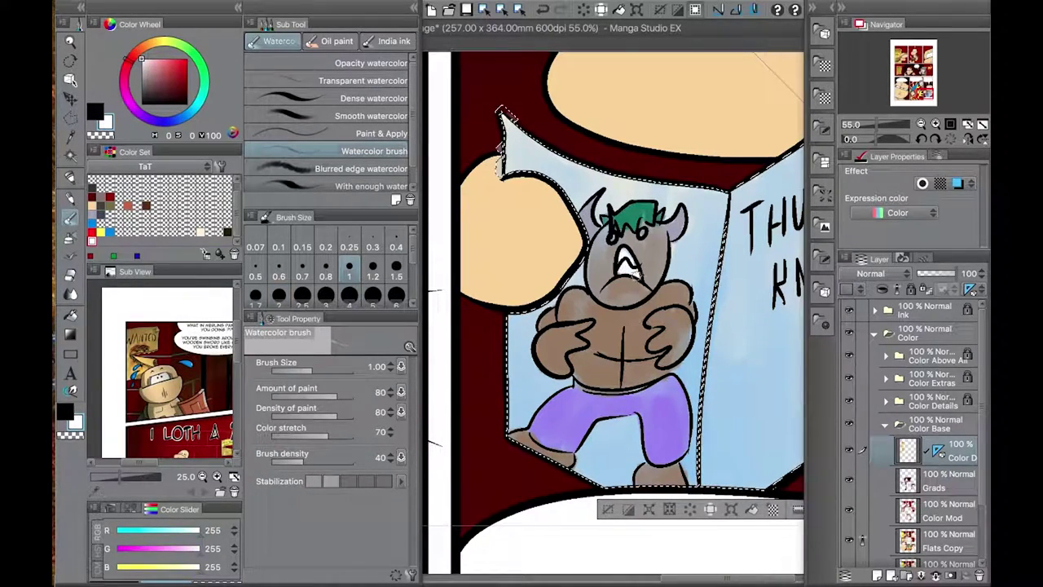
- Darken the creature's torso with dark brown RGB 83, 44, 25 and add olive tones to its belly and foot
alt+click(569, 307)
mouse_move(593, 333)
mouse_down()
mouse_move(652, 310)
mouse_move(589, 351)
mouse_up()
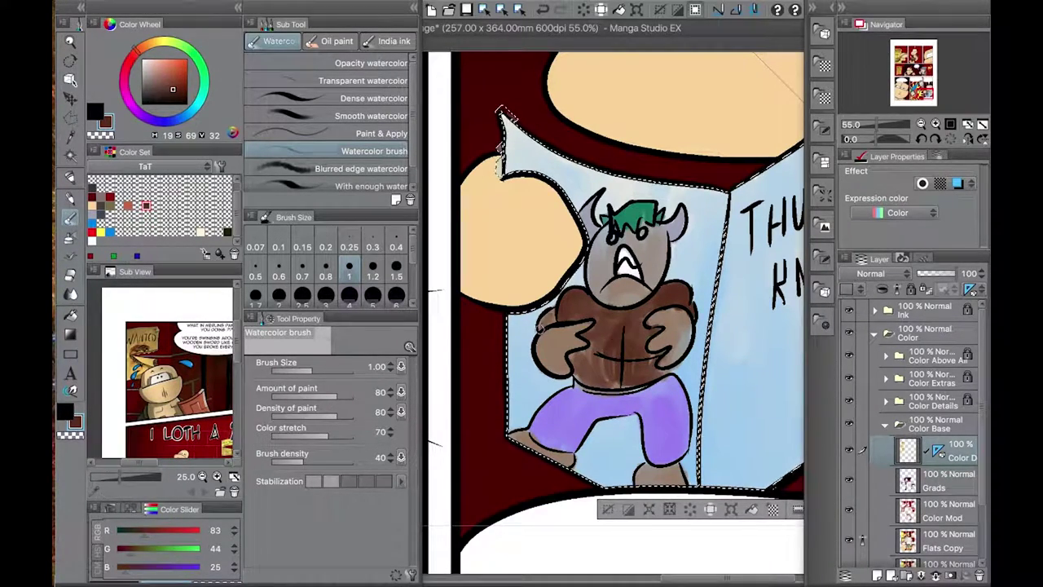
alt+click(596, 344)
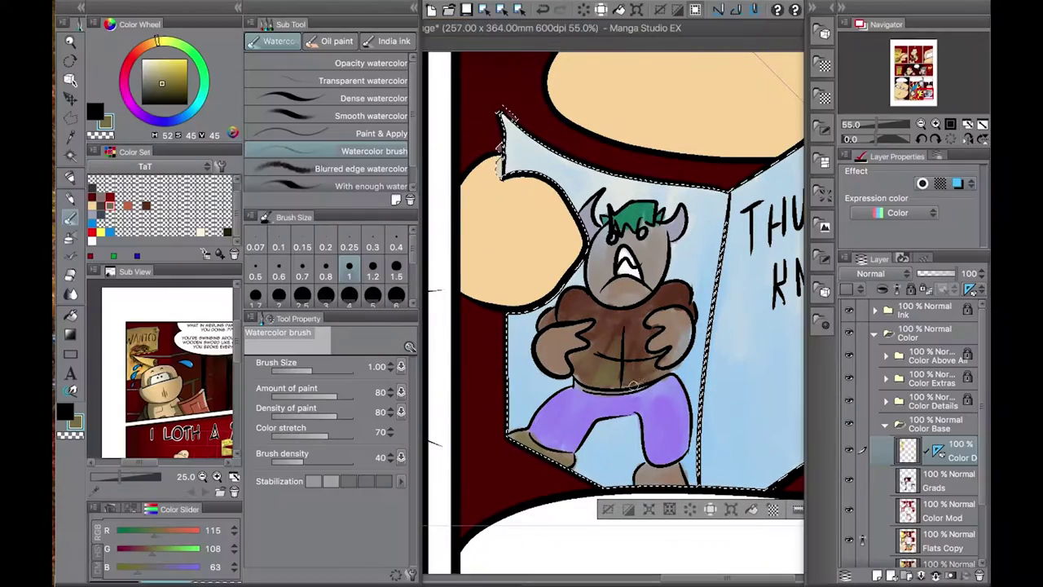
- Blend grey-brown RGB 150, 134, 119 over the creature's face, torso and shoulders to soften the dark shading
alt+click(677, 330)
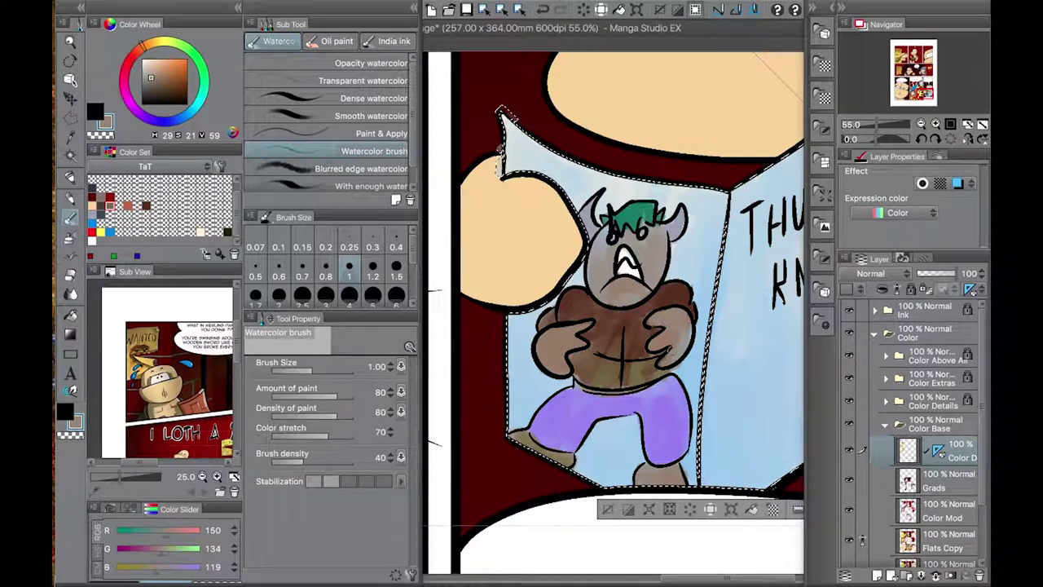
mouse_move(637, 338)
mouse_down()
mouse_move(652, 305)
mouse_move(598, 327)
mouse_up()
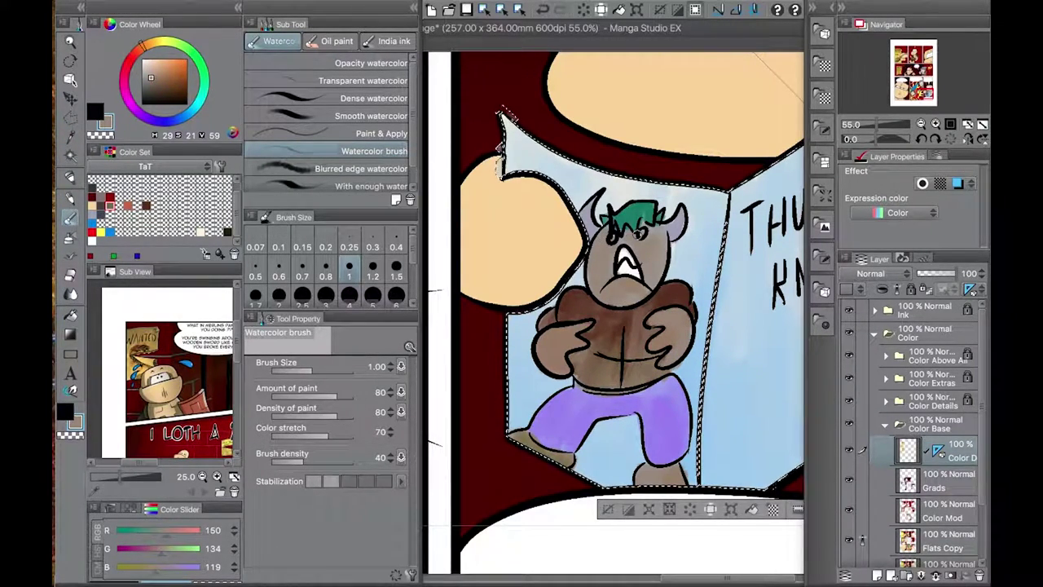
drag(573, 293, 569, 326)
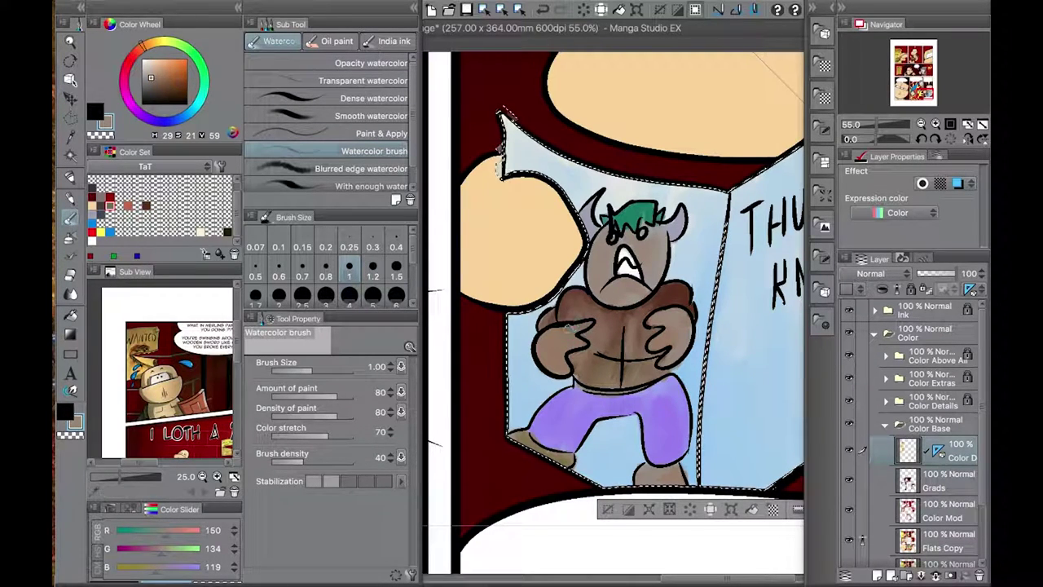
drag(703, 399, 691, 324)
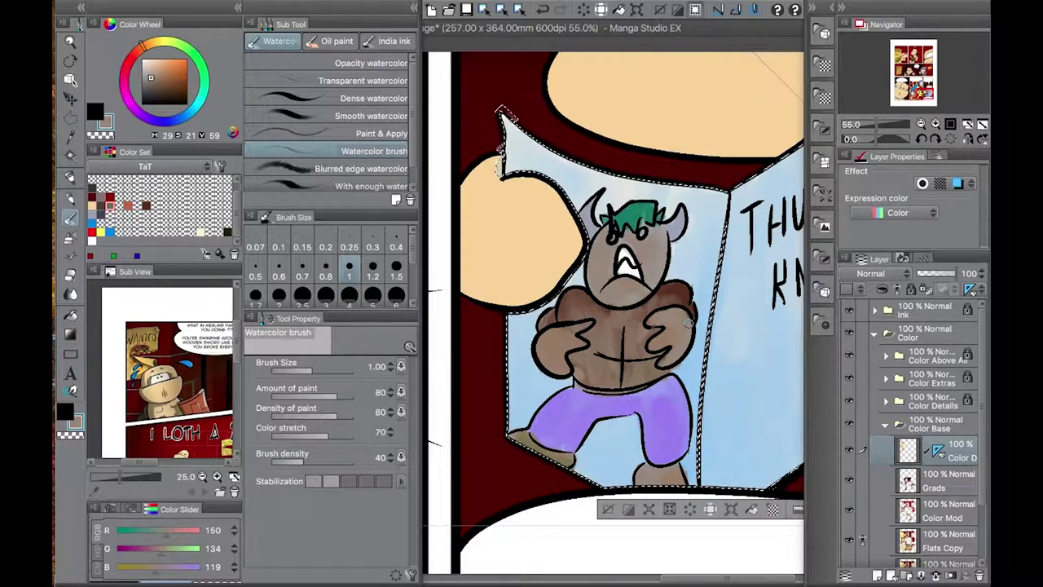
- Paint a yellow burst beside the creature's leg and fill the background between its legs with yellow
click(106, 230)
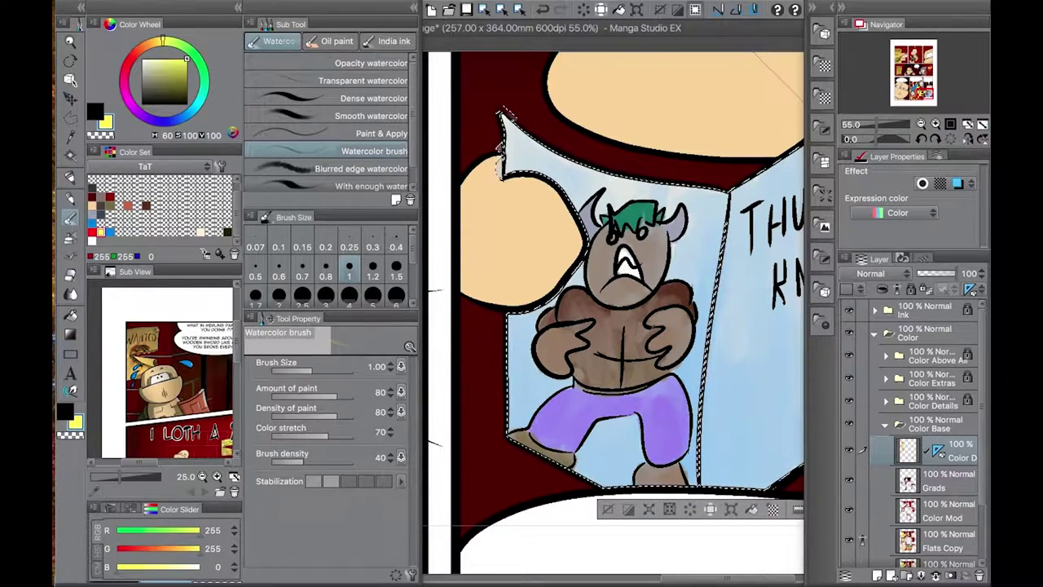
drag(510, 411, 520, 424)
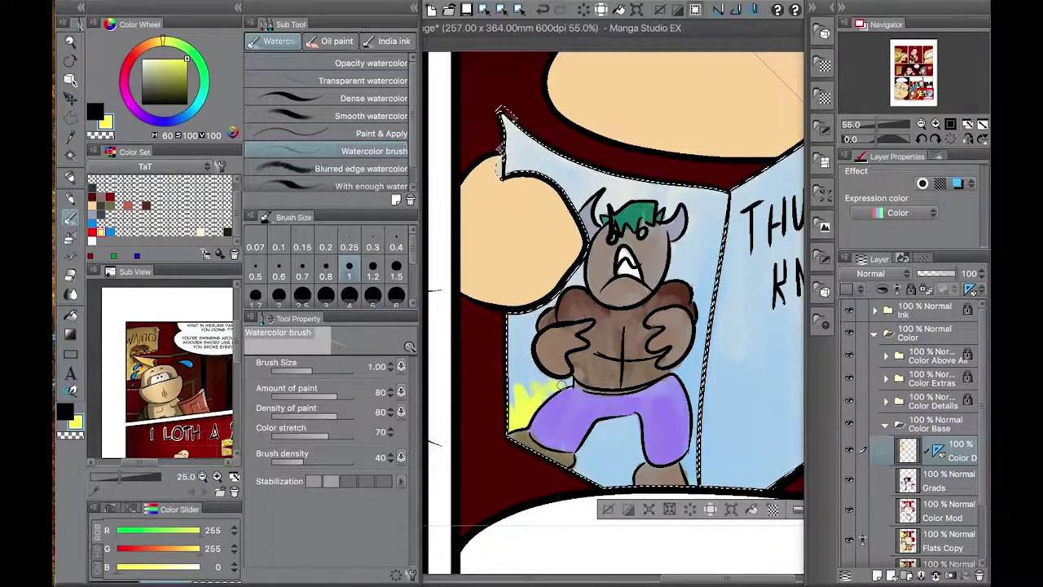
click(71, 316)
click(607, 440)
- Draw yellow burst spikes on both sides of the creature's legs and fill the gap beside the far leg with yellow
click(71, 196)
click(71, 176)
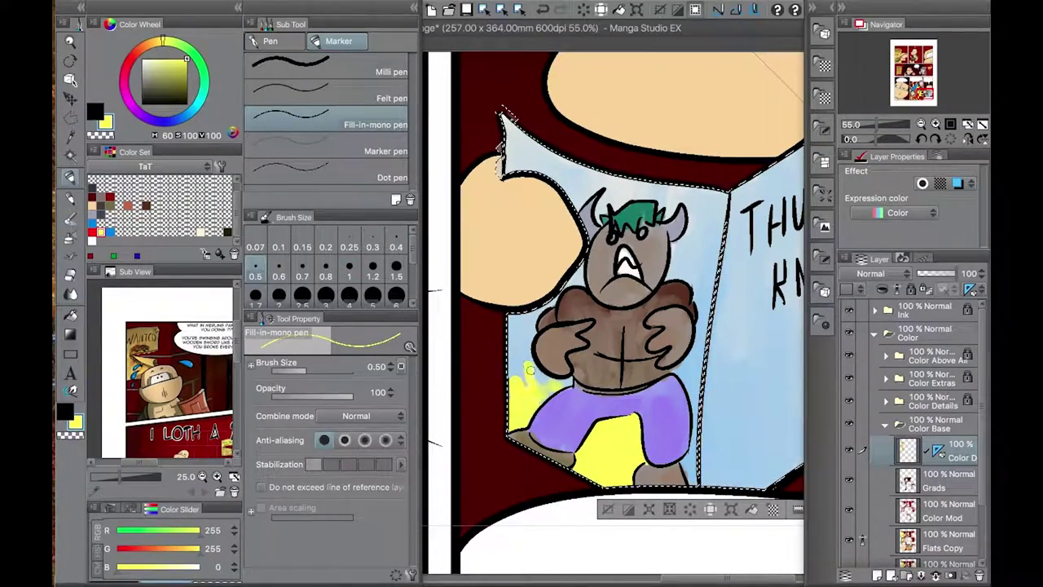
key(p)
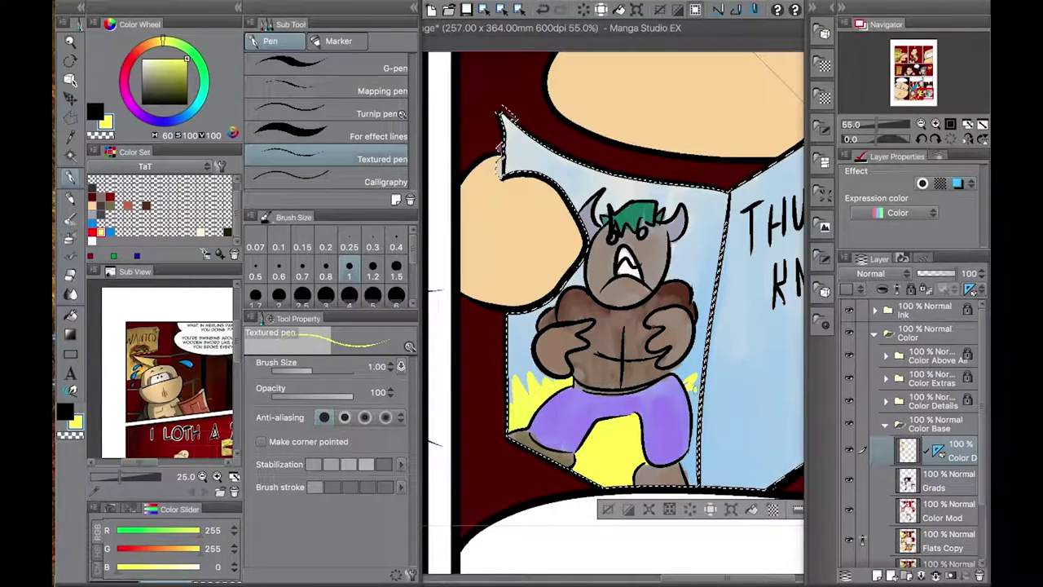
key(g)
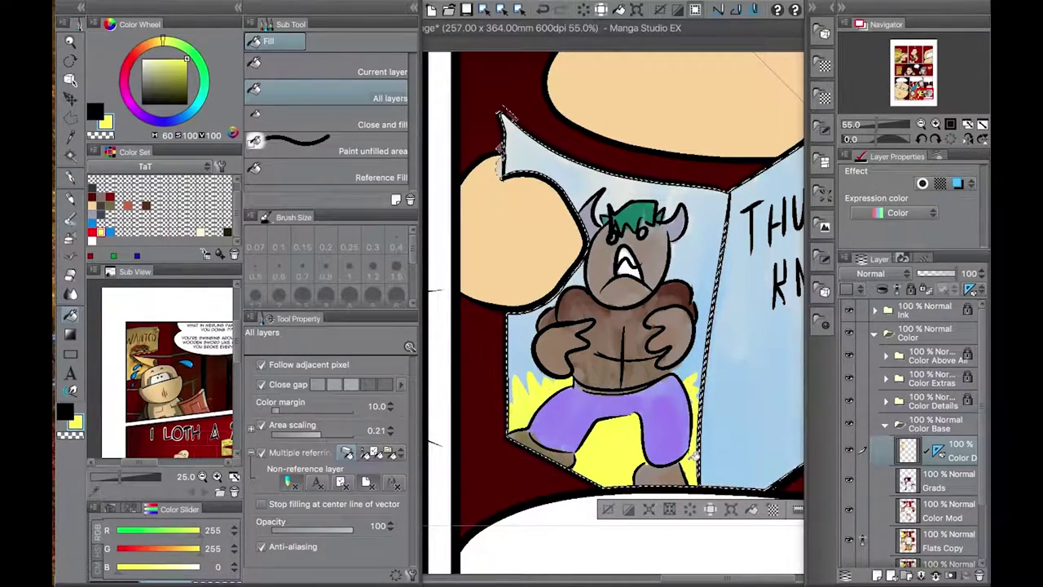
- Letter BOOM in orange across the creature's legs with the Fill-in-mono pen at 0.5 and outline it in black with the G-pen at size 1
key(p)
click(346, 47)
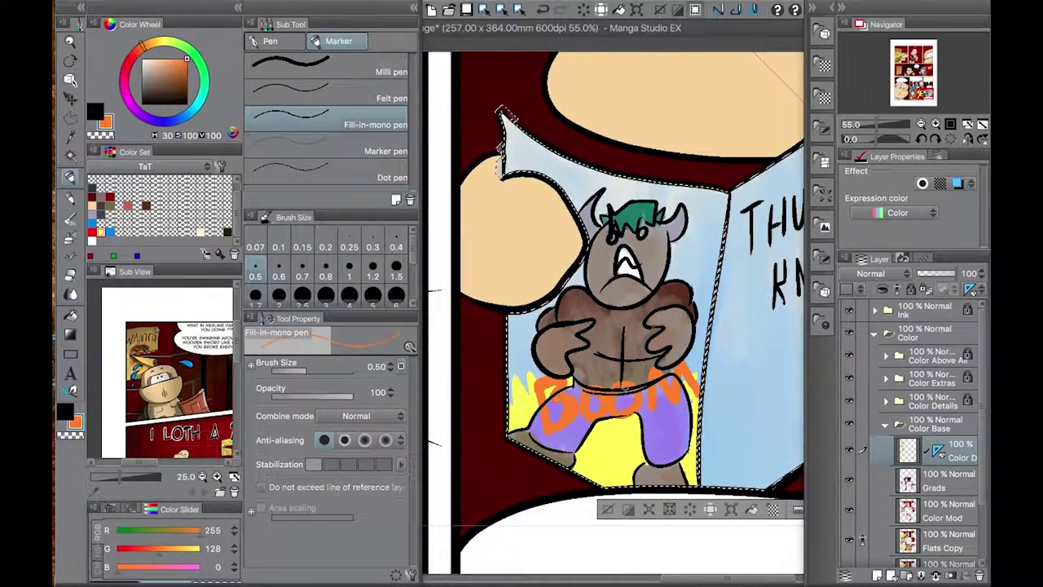
click(65, 413)
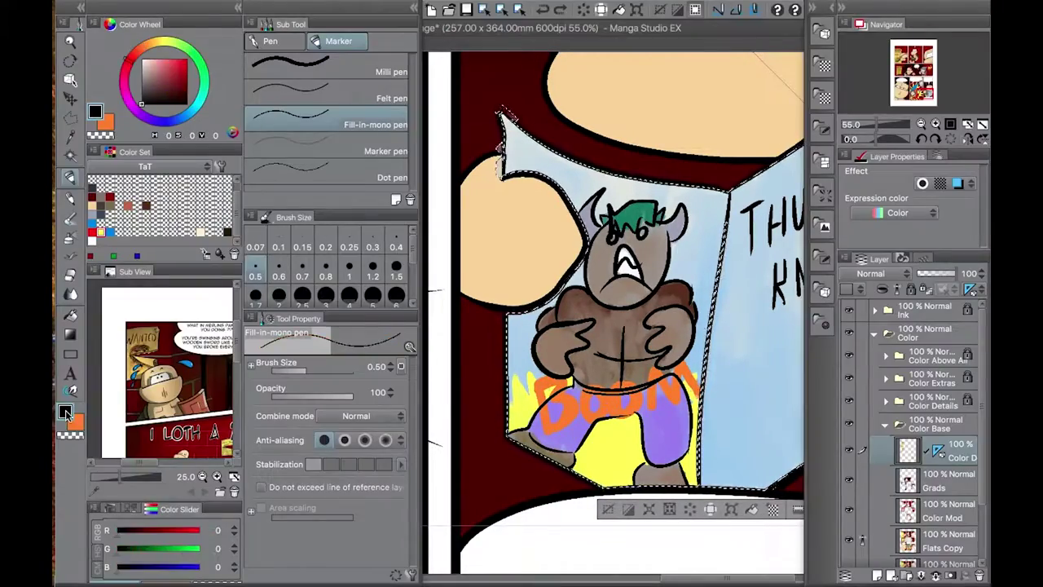
click(270, 41)
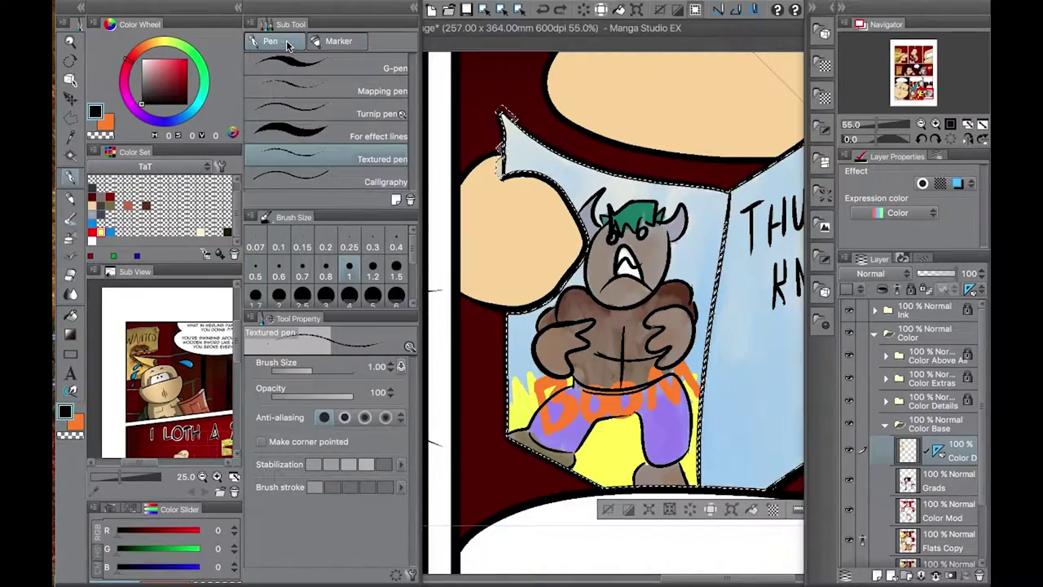
click(316, 68)
click(349, 269)
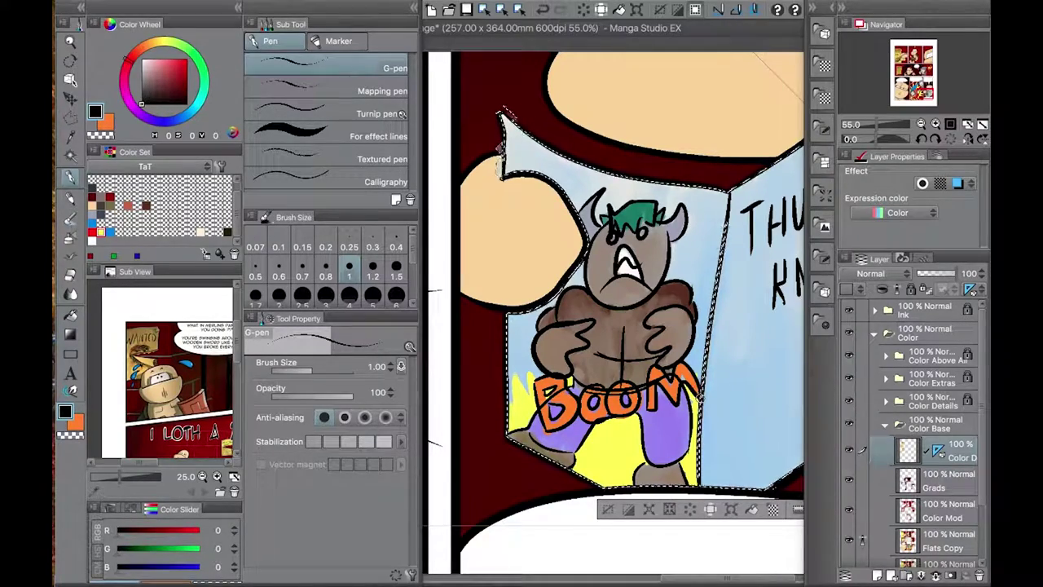
- On the Ink Detais 02 layer, erase the creature's line art crossing the BOOM lettering with the Hard eraser at size 2
click(876, 310)
scroll(847, 399, down, 3)
click(943, 427)
key(e)
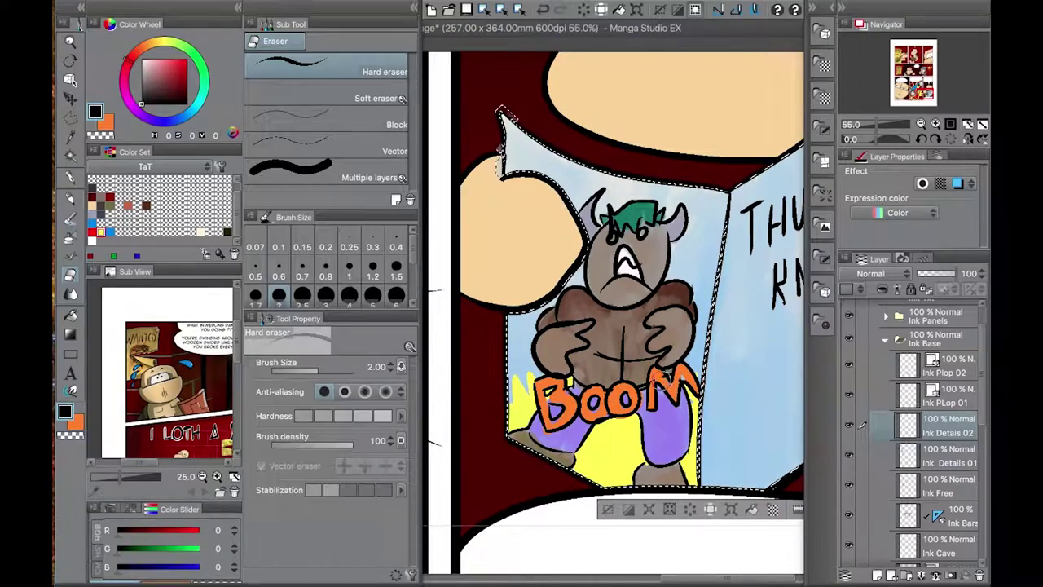
- Touch up the BOOM lettering with the orange Fill-in-mono pen on the top Color Base layer and clear the selection
click(949, 450)
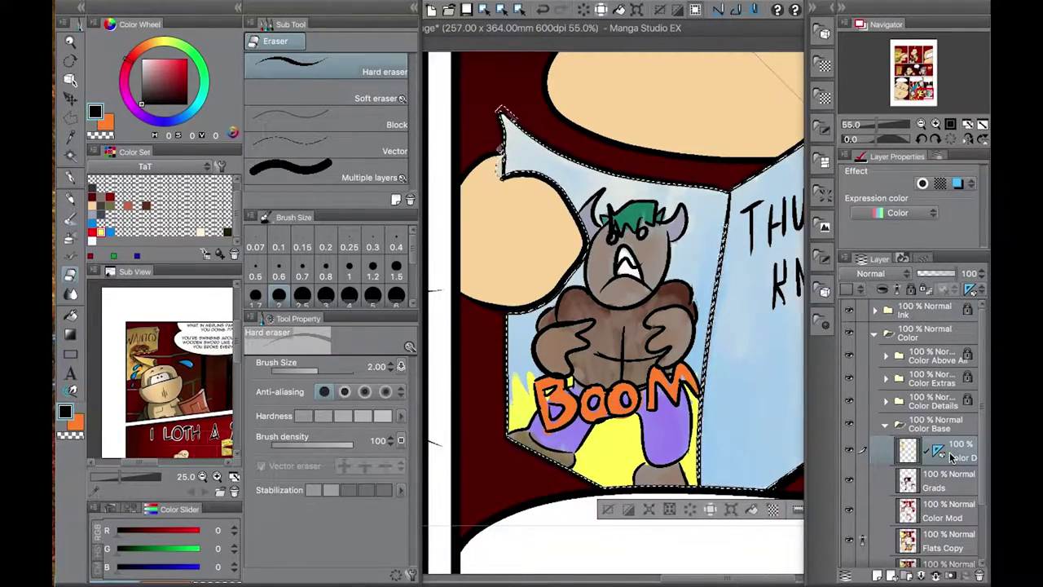
click(72, 177)
click(346, 41)
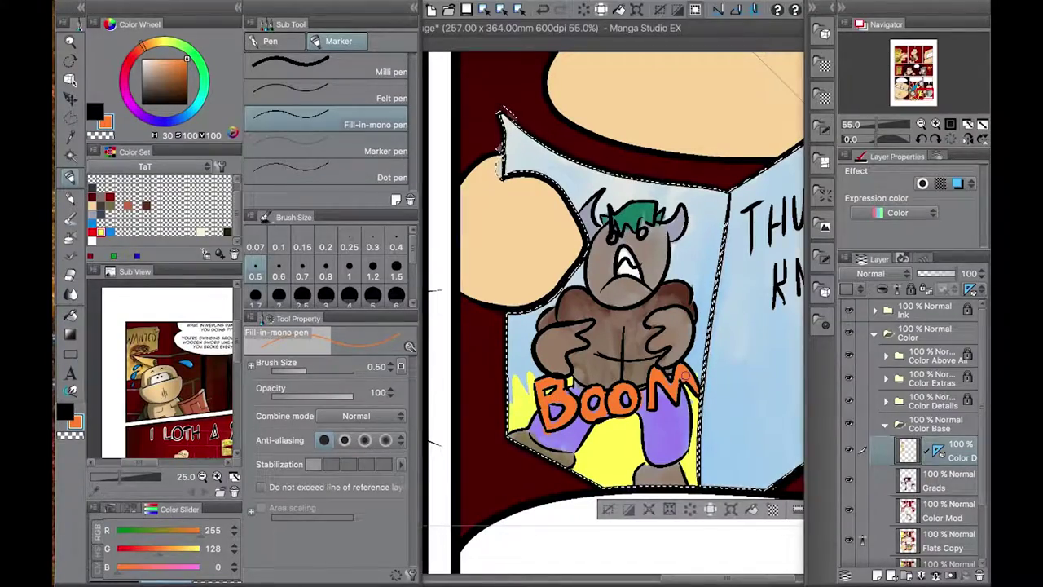
click(608, 510)
scroll(608, 512, down, 8)
click(238, 7)
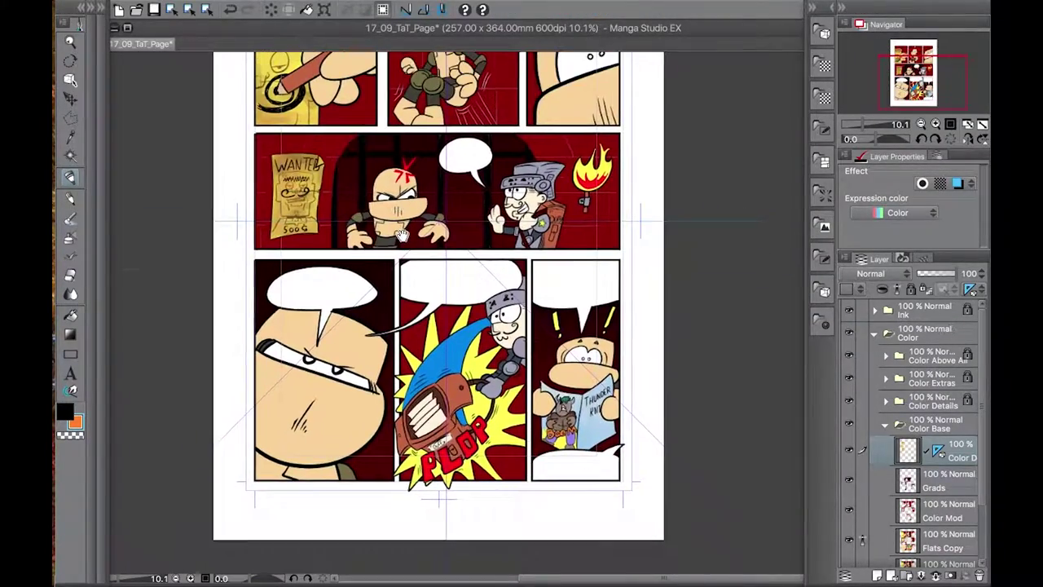
- On the Color Mod layer, paint the name band of the guard's backpack in the middle panel with a sampled cream color
click(961, 509)
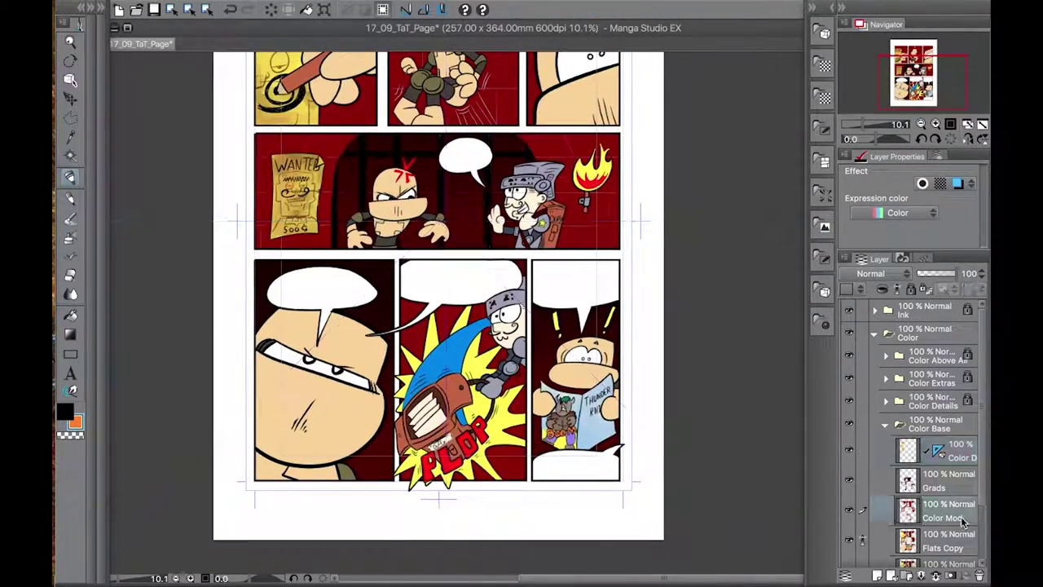
scroll(440, 414, up, 4)
key(i)
key(p)
scroll(489, 365, up, 2)
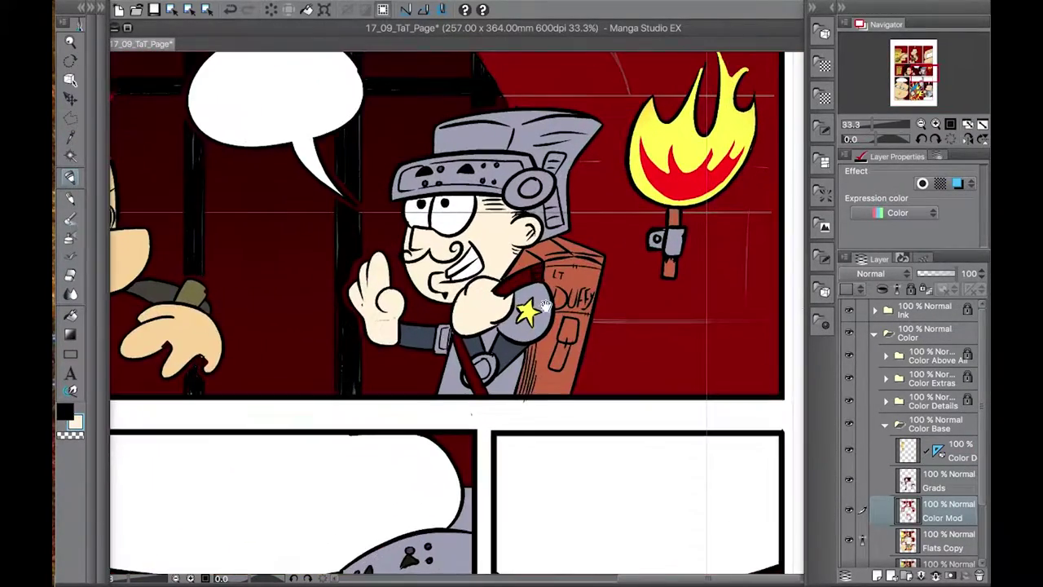
scroll(489, 364, up, 2)
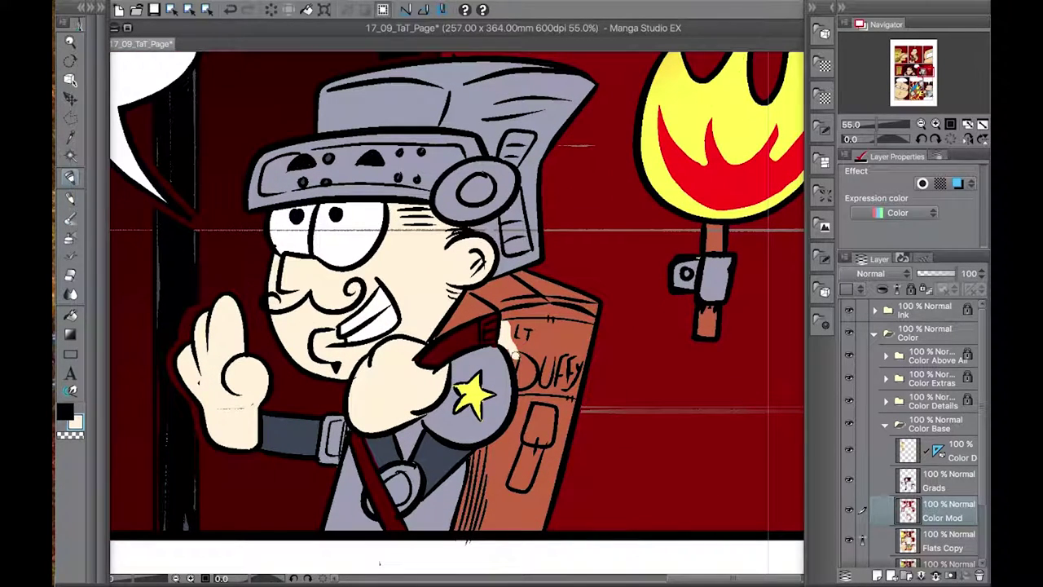
mouse_move(521, 385)
mouse_down()
mouse_move(566, 391)
mouse_move(579, 382)
mouse_move(526, 326)
mouse_move(520, 359)
mouse_move(571, 383)
mouse_move(533, 351)
mouse_up()
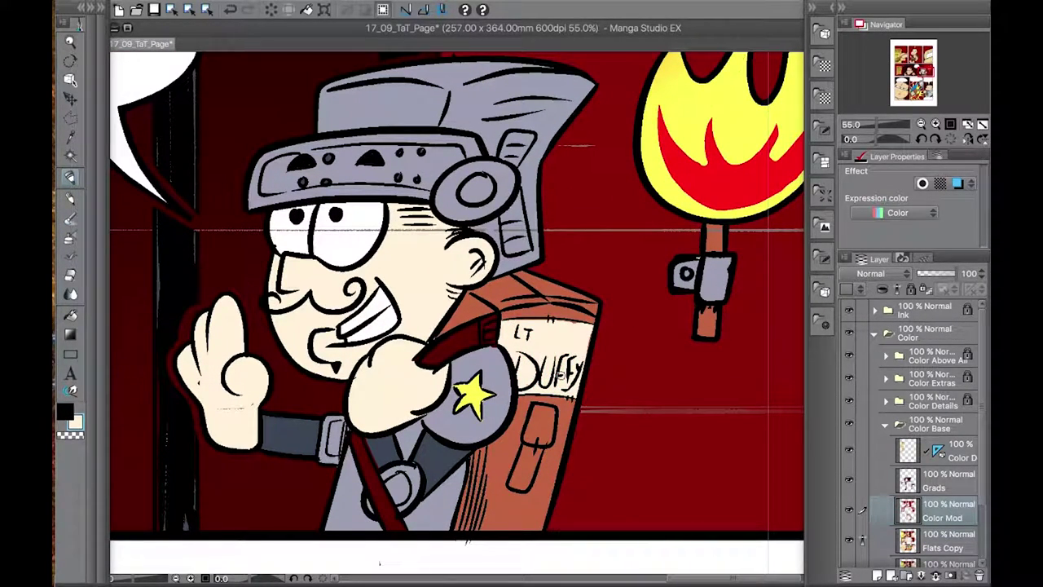
- On the Color Mod layer, touch up the background by the moustache curl of the guard swinging the backpack, using the sampled dark red
click(94, 10)
click(110, 231)
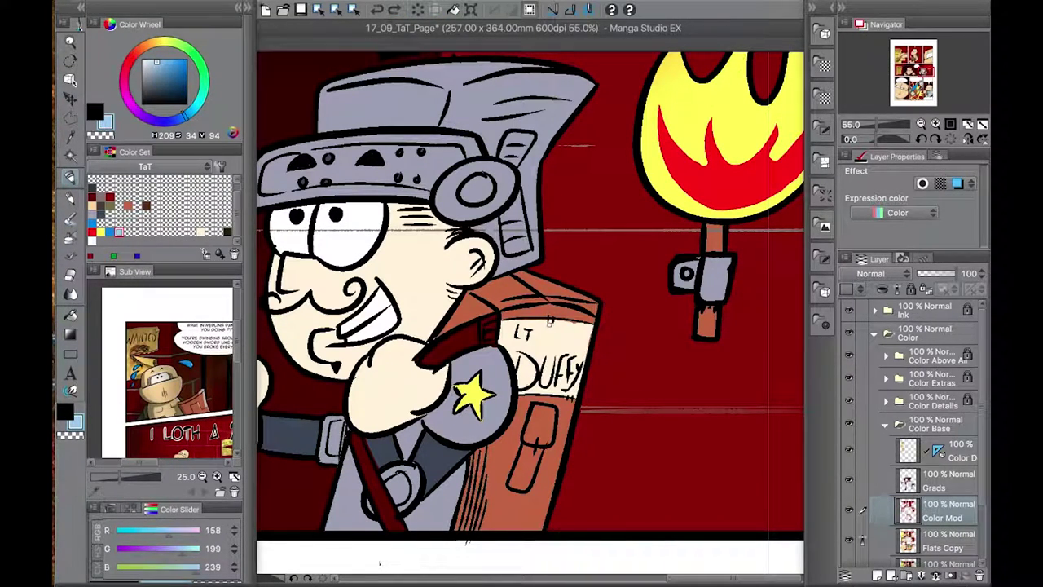
drag(570, 398, 461, 444)
scroll(528, 477, down, 10)
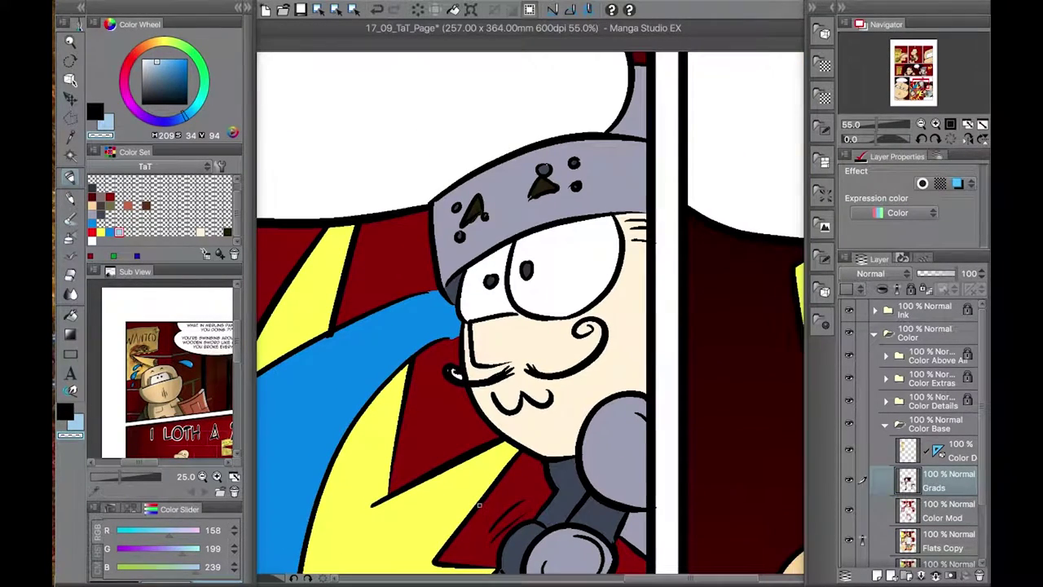
click(953, 518)
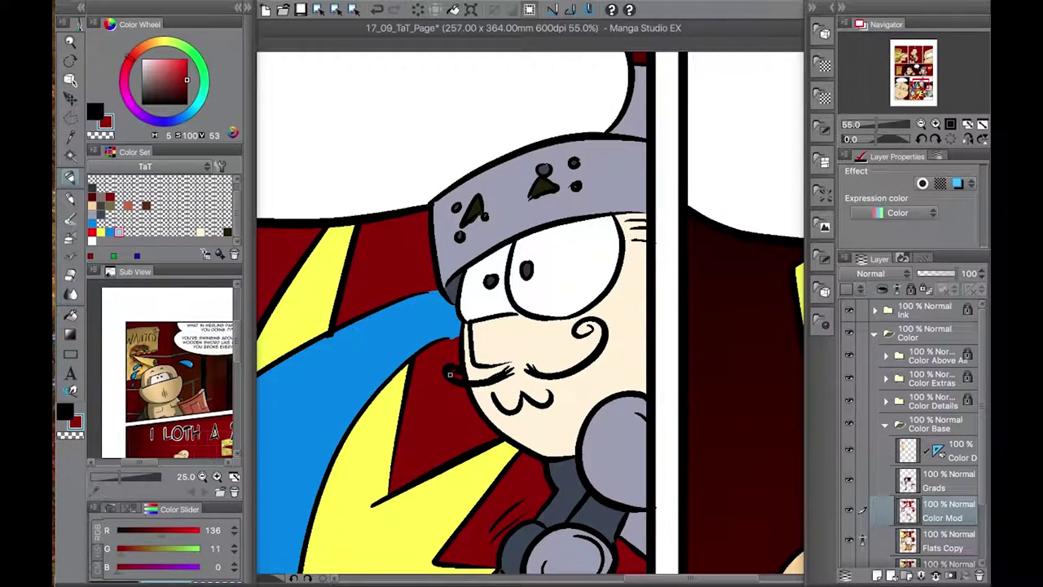
scroll(450, 374, down, 3)
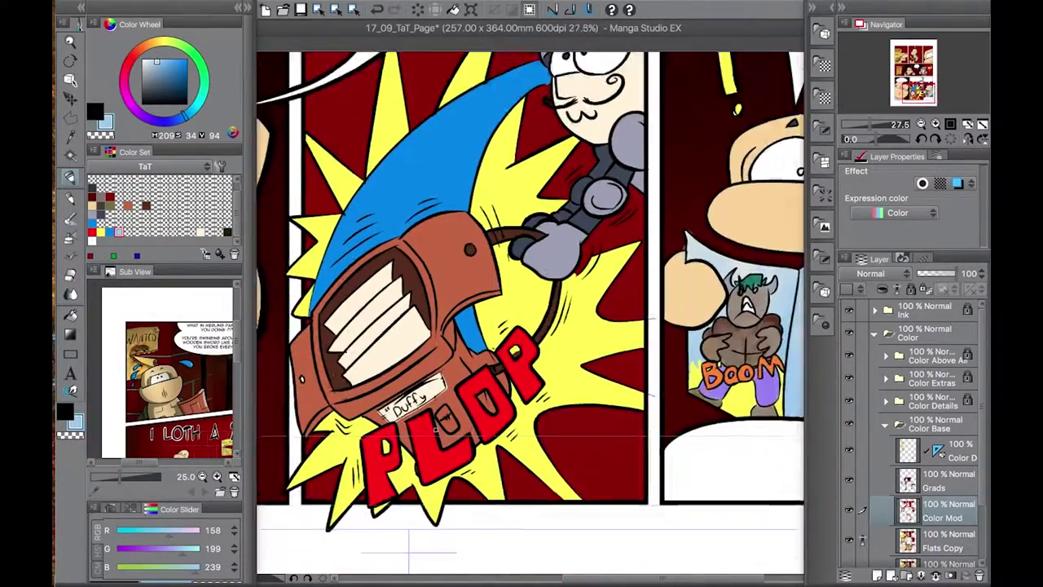
- On the top Color Base layer, paint the tape on the first panel's wanted poster light blue
scroll(435, 432, up, 3)
scroll(515, 350, down, 4)
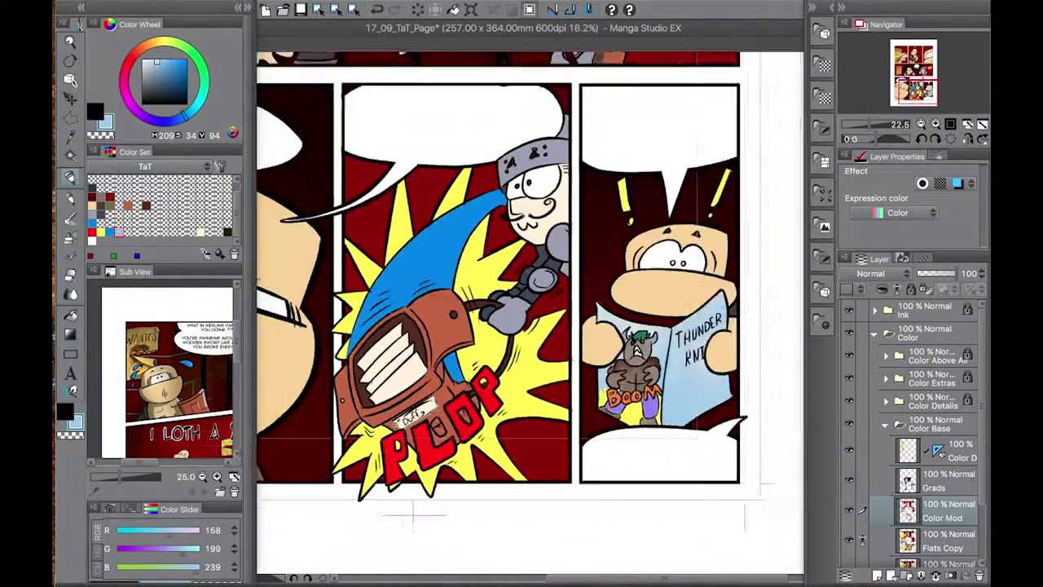
scroll(547, 281, up, 2)
scroll(548, 282, up, 3)
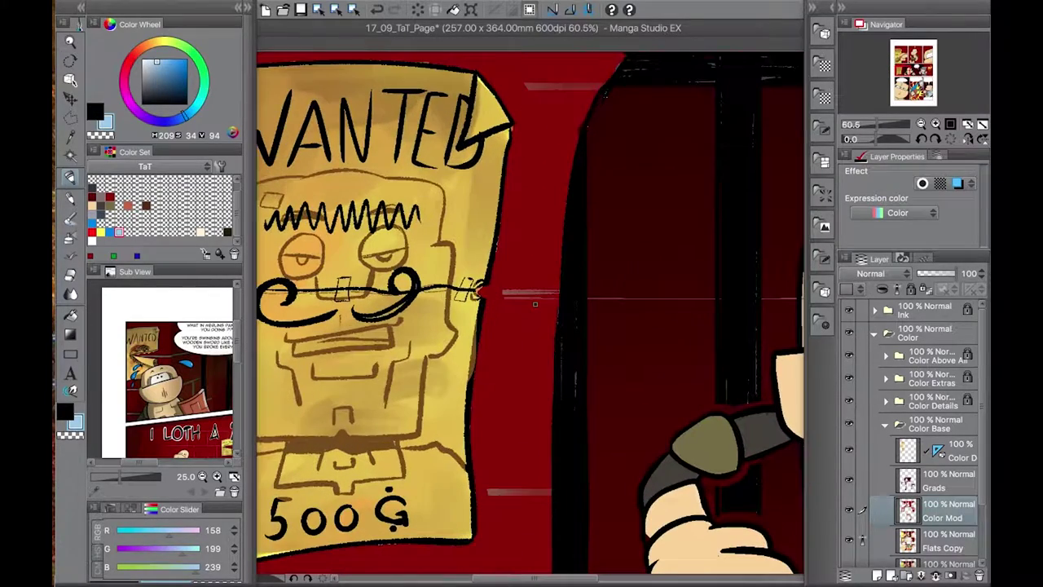
ctrl+shift+click(473, 292)
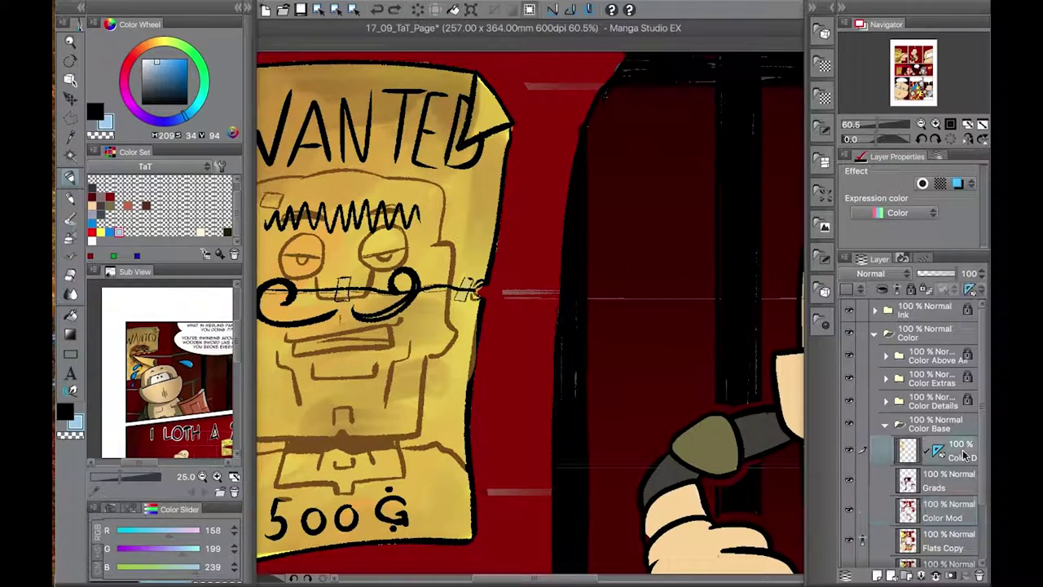
scroll(468, 326, down, 4)
scroll(469, 326, up, 4)
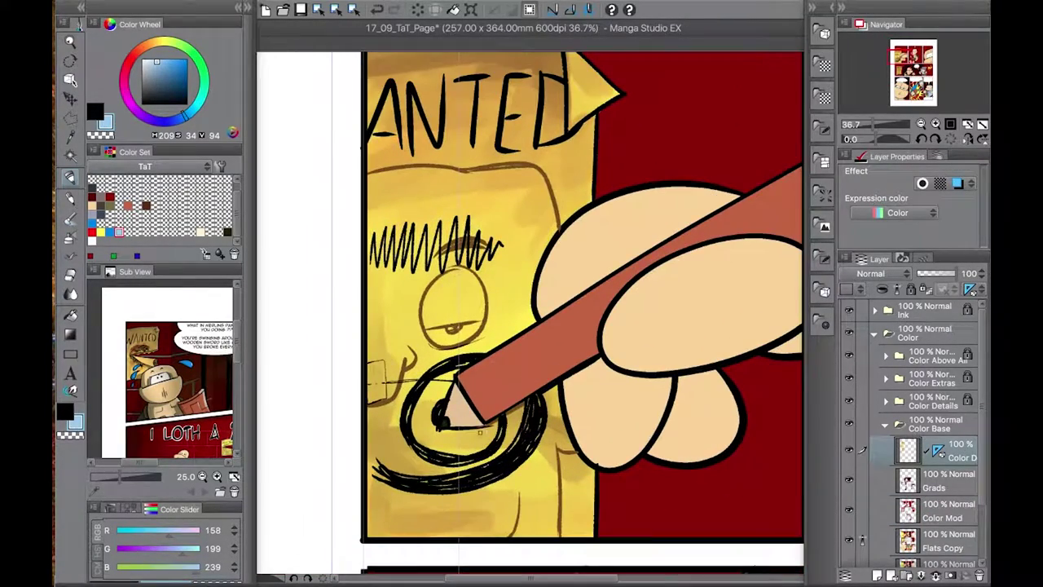
scroll(379, 375, down, 5)
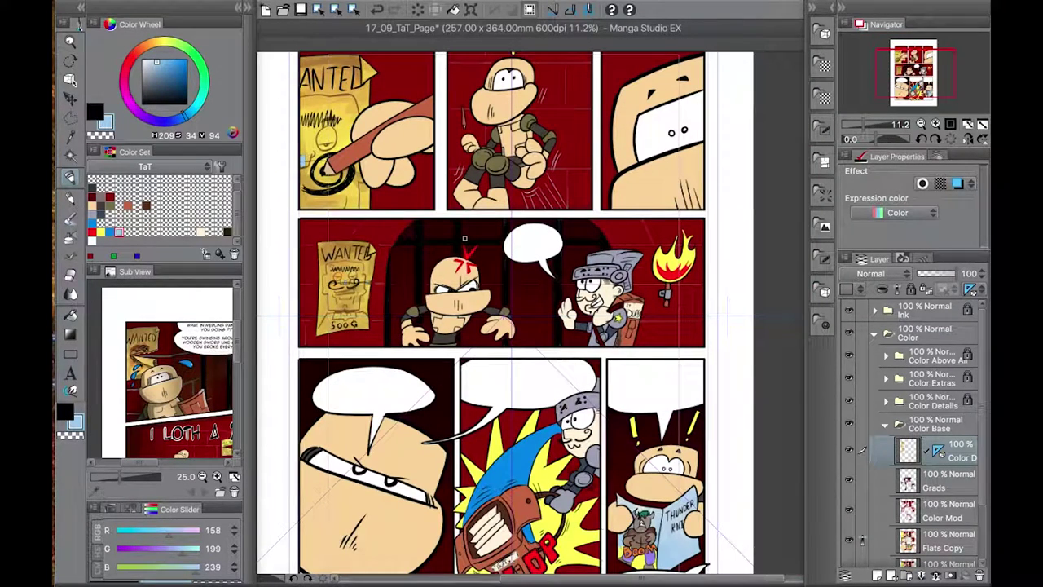
- Collapse the Color Base folder and add a layer named Shade inside the Color Details folder
click(935, 424)
click(885, 426)
click(933, 401)
click(877, 577)
double_click(937, 434)
text(Shade)
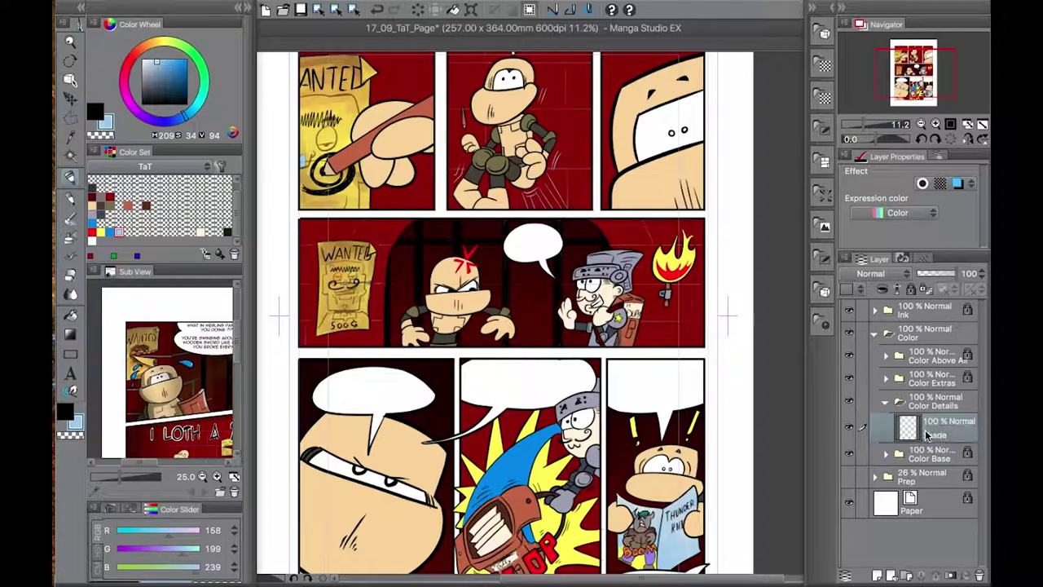
key(Return)
- Add two layers named Highlights and Glow above the Shade layer
click(877, 577)
double_click(937, 434)
text(Highlights)
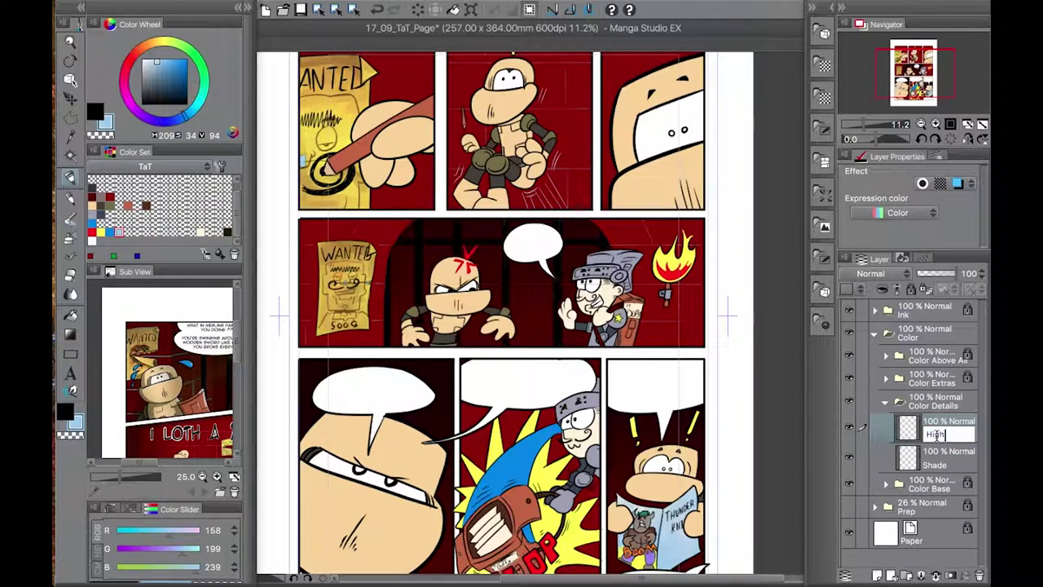
key(Return)
click(877, 577)
double_click(937, 434)
text(Glow)
key(Return)
- Group the detail layers in a new folder and add layers named Darken and Whites above Glow
click(935, 575)
click(878, 577)
double_click(939, 458)
text(Darken)
key(Return)
click(877, 577)
double_click(940, 458)
text(Whites)
key(Return)
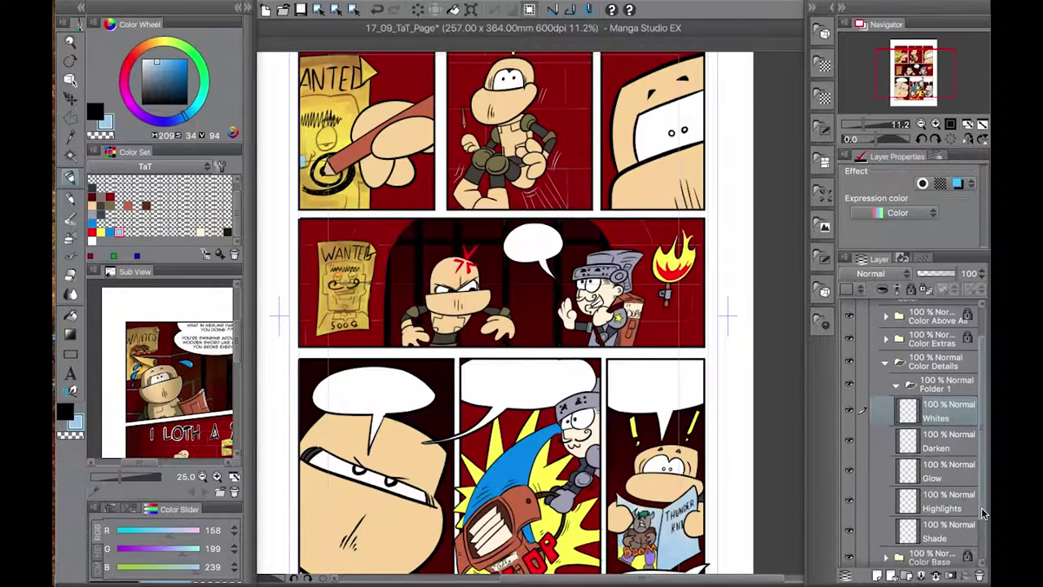
- Set Shade to Multiply, Highlights to 48% opacity, Glow to Glow dodge and Darken to Darken, and save the page
click(897, 275)
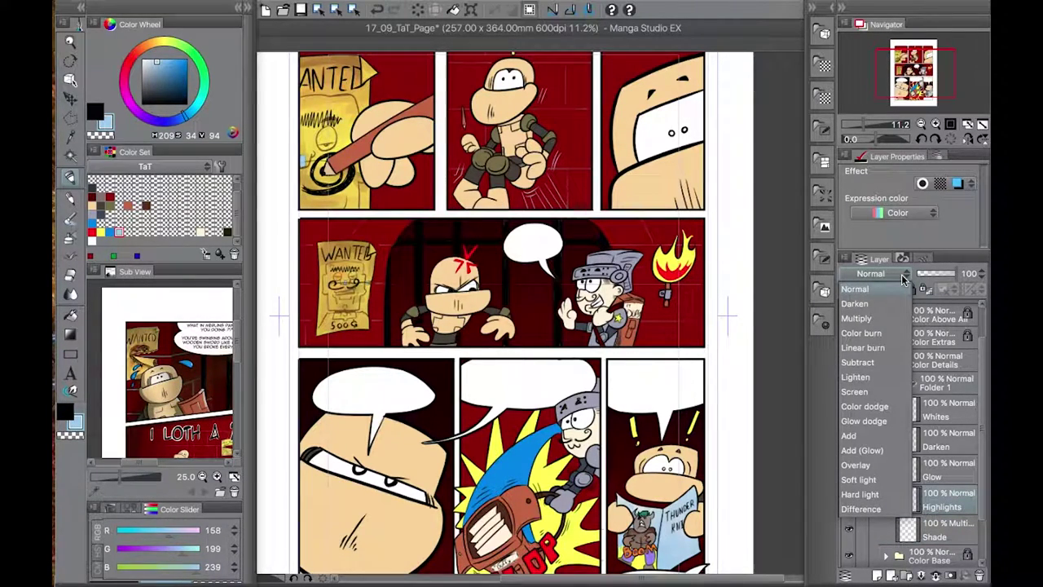
click(855, 303)
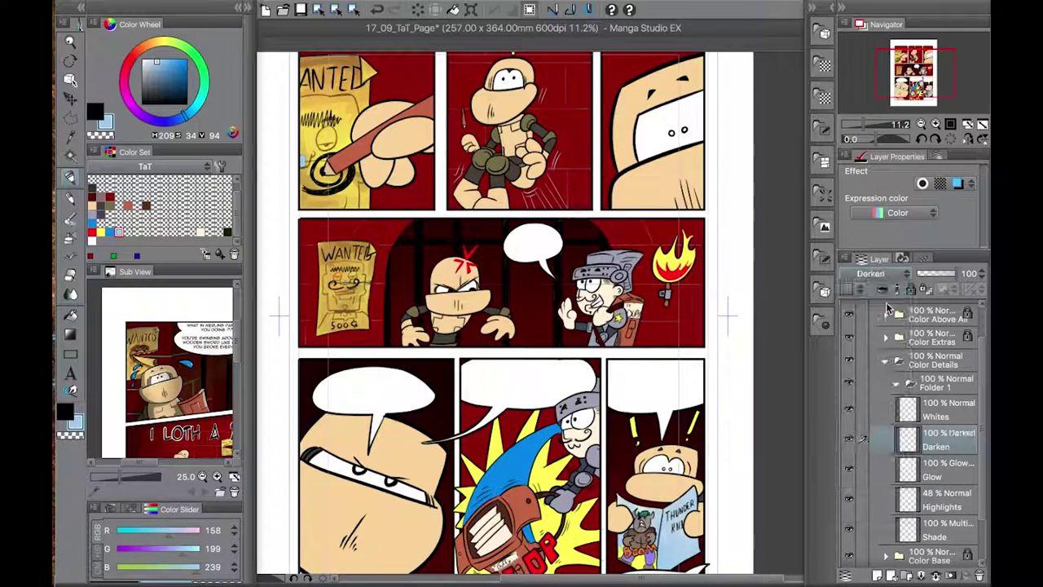
click(939, 417)
click(301, 9)
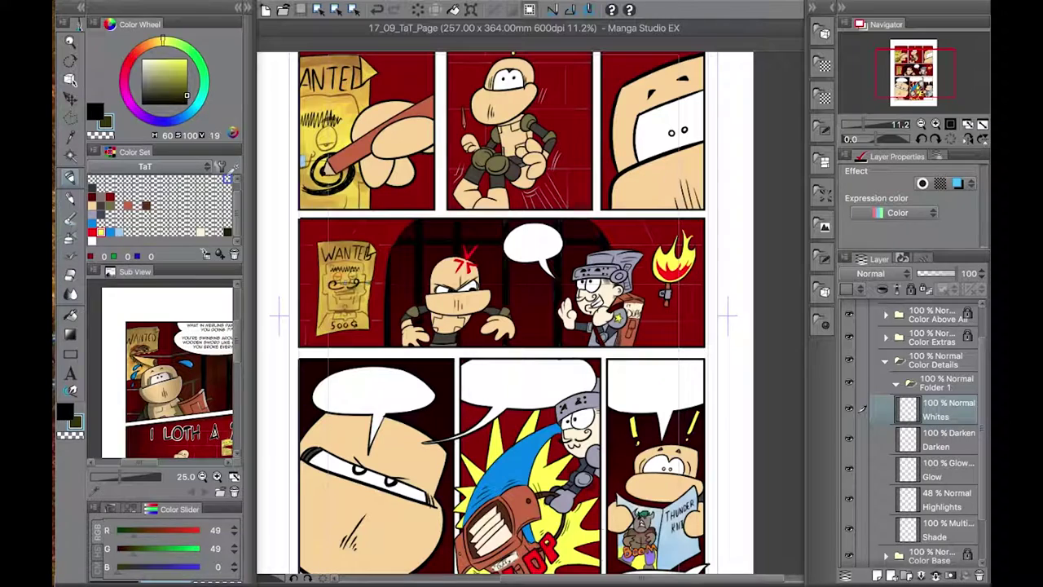
- Set the Shade layer to 41% opacity and shade beside the wanted poster's folded corner in dark olive with the Fill-in-mono pen at size 1
click(945, 530)
drag(967, 274, 927, 274)
scroll(489, 122, up, 4)
click(105, 21)
click(202, 266)
drag(342, 106, 669, 236)
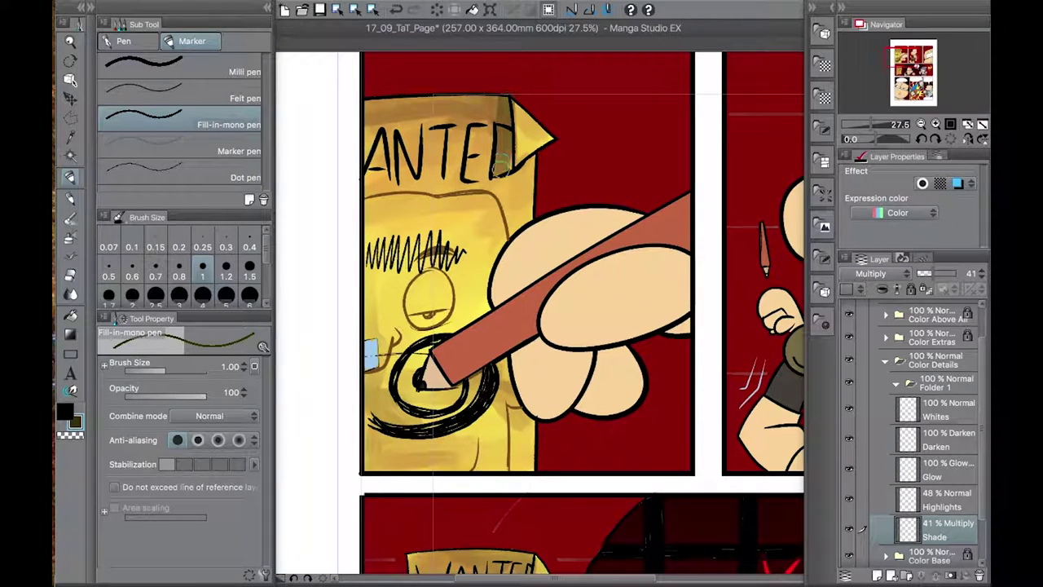
- Shade the lower fingers of the hand holding the pencil with the Fill-in-mono pen at size 0.5, undoing stray strokes
click(108, 265)
drag(513, 362, 587, 351)
key(ctrl+z)
key(ctrl+z)
mouse_move(514, 375)
mouse_down()
mouse_move(595, 350)
mouse_move(522, 367)
mouse_move(554, 357)
mouse_move(623, 350)
mouse_up()
key(ctrl+z)
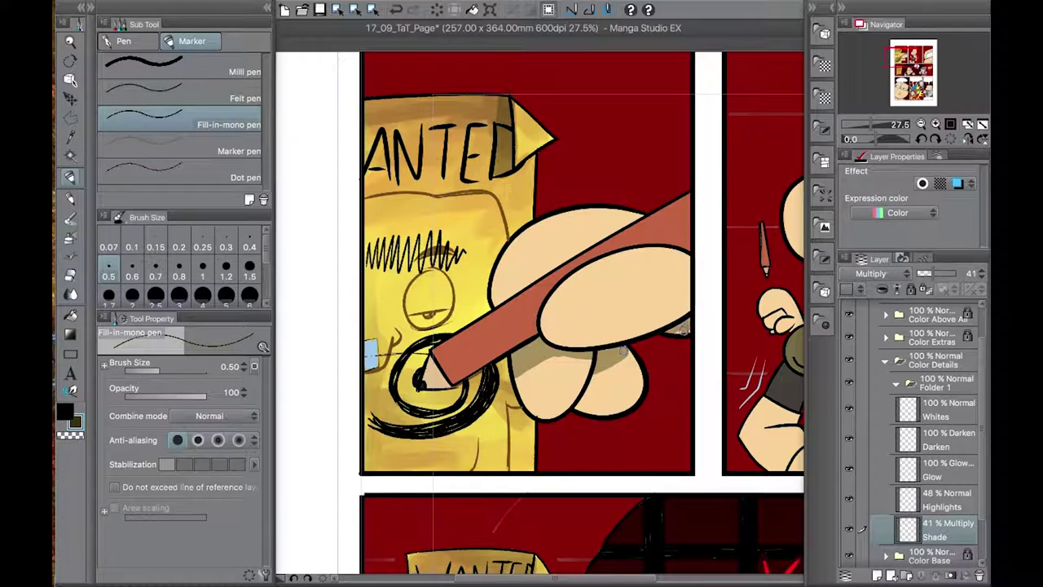
- Shade the undersides of the pencil and hand and paint the hand's and poster's cast shadows, erasing overspill at the panel border
drag(453, 381, 529, 326)
drag(457, 378, 428, 385)
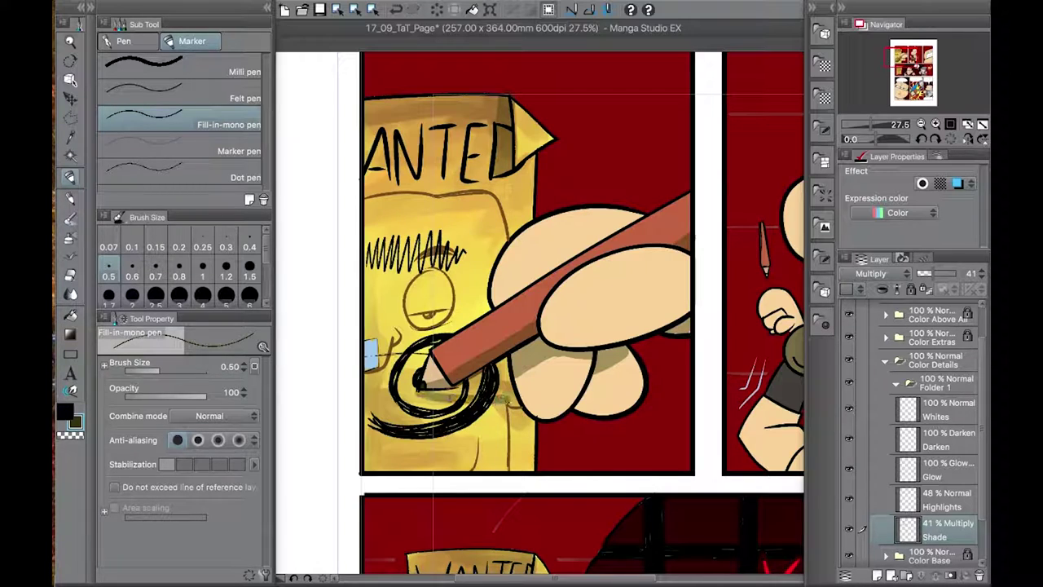
drag(492, 401, 532, 445)
mouse_move(500, 361)
mouse_down()
mouse_move(482, 390)
mouse_move(526, 432)
mouse_up()
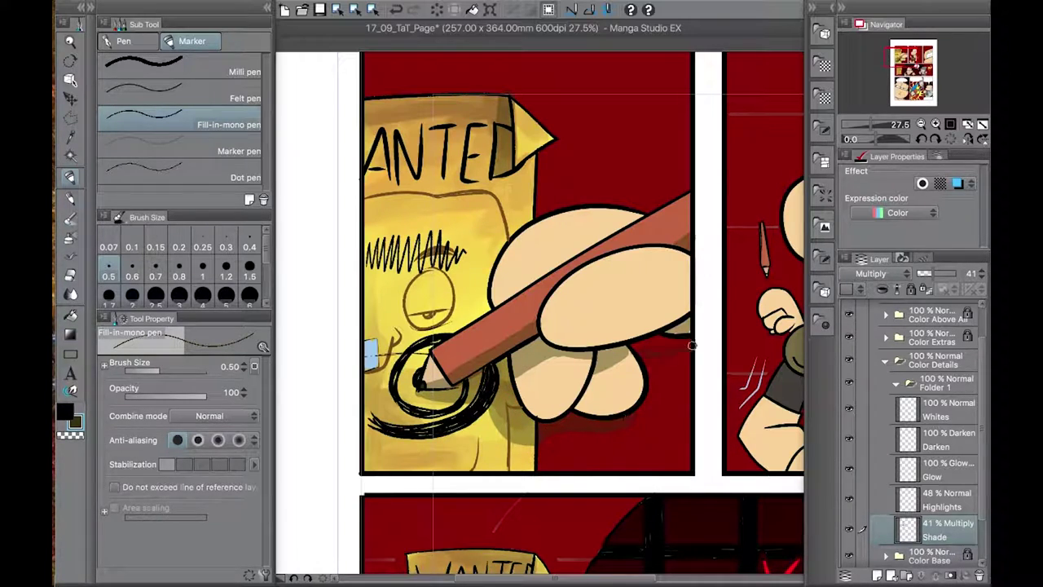
mouse_move(693, 333)
mouse_down()
mouse_move(543, 339)
mouse_move(661, 325)
mouse_up()
key(e)
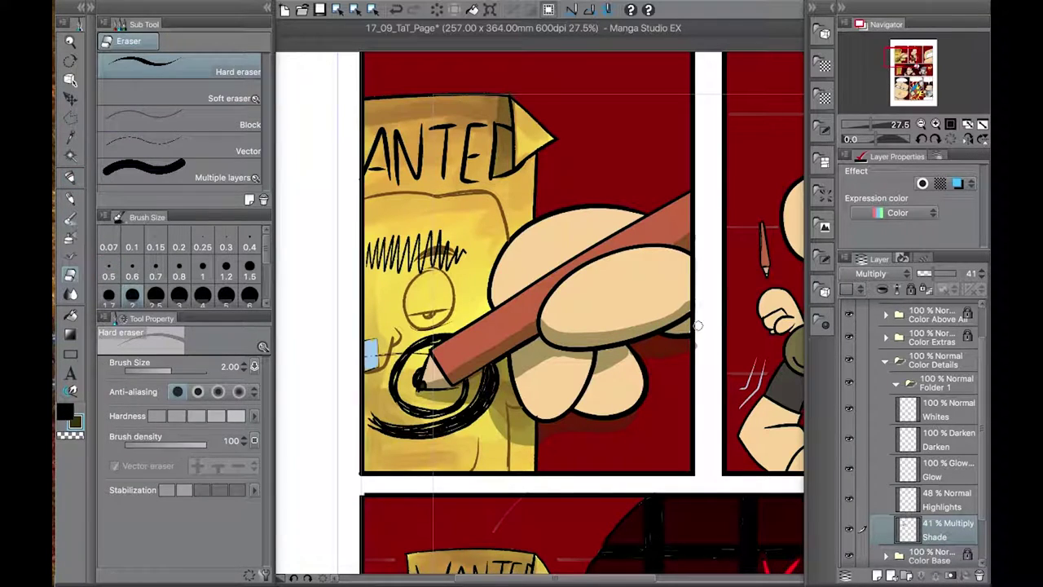
key(p)
drag(507, 189, 542, 130)
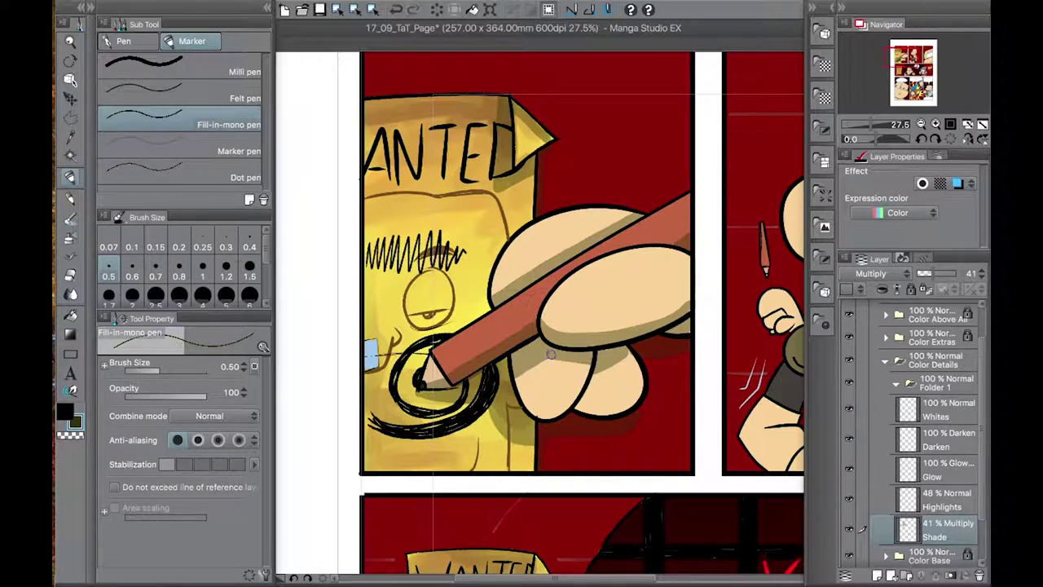
- Shade the torso, arm, near hand and raised foot of the character in the top middle panel with the Fill-in-mono pen
drag(655, 234, 610, 371)
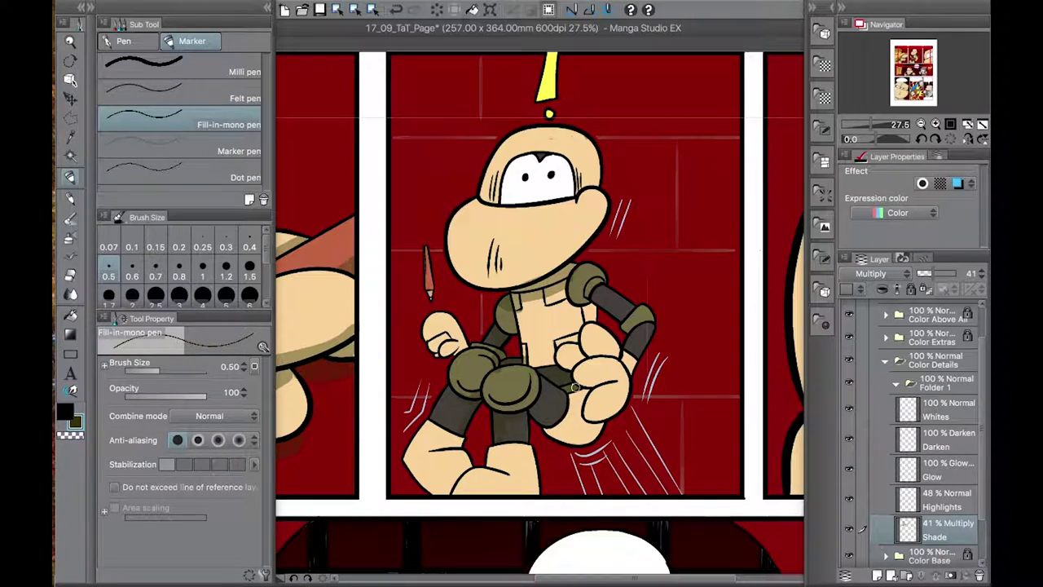
key(ctrl+z)
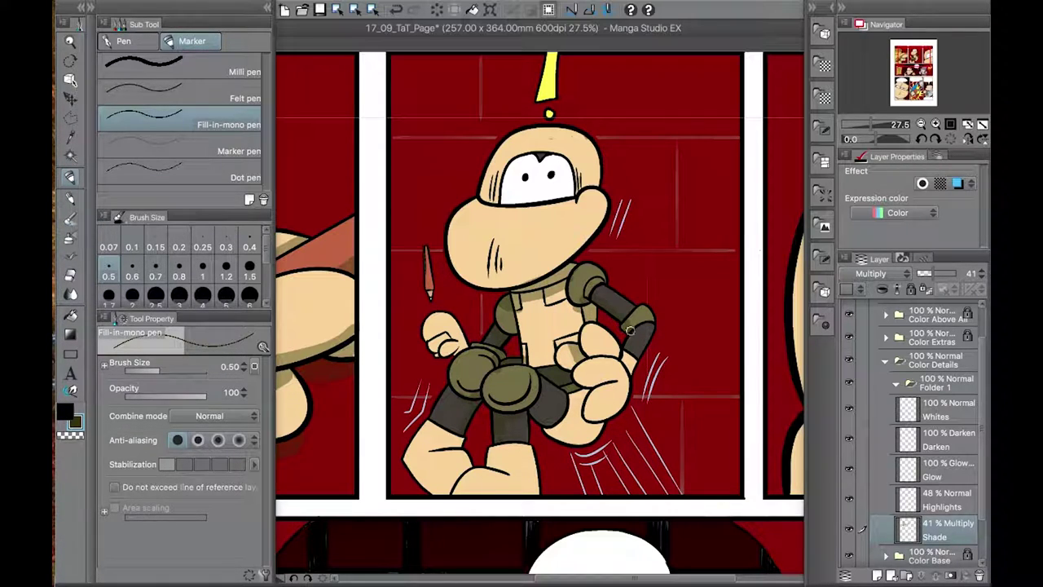
drag(636, 328, 627, 362)
key(ctrl+z)
mouse_move(555, 420)
mouse_down()
mouse_move(595, 437)
mouse_move(560, 434)
mouse_move(585, 440)
mouse_move(596, 425)
mouse_move(590, 390)
mouse_move(591, 440)
mouse_up()
key(ctrl+z)
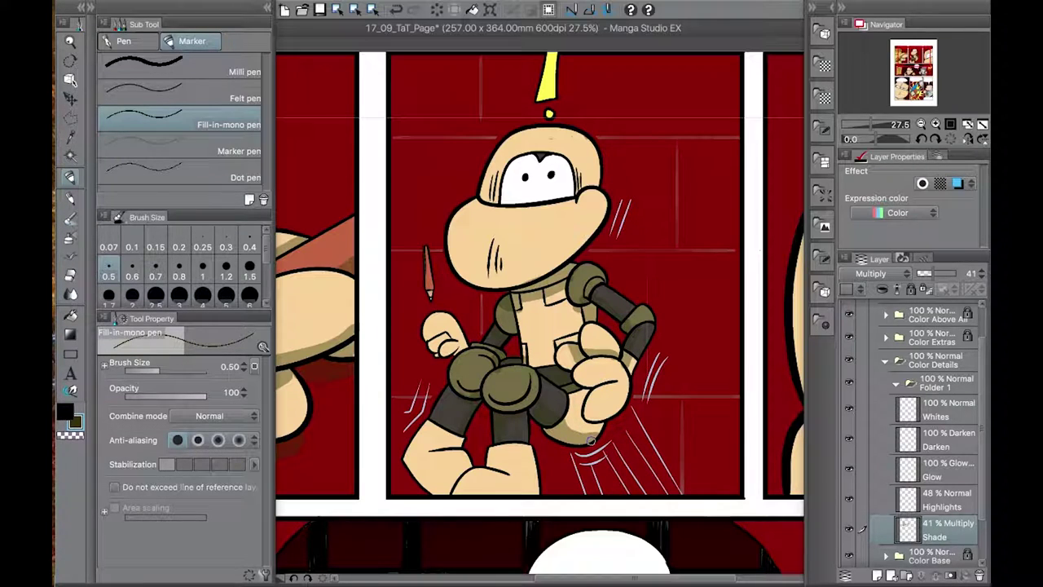
- Shade the character's lower legs and the underside of the muzzle in the top middle panel
drag(491, 448, 504, 473)
mouse_move(450, 434)
mouse_down()
mouse_move(461, 448)
mouse_move(453, 446)
mouse_up()
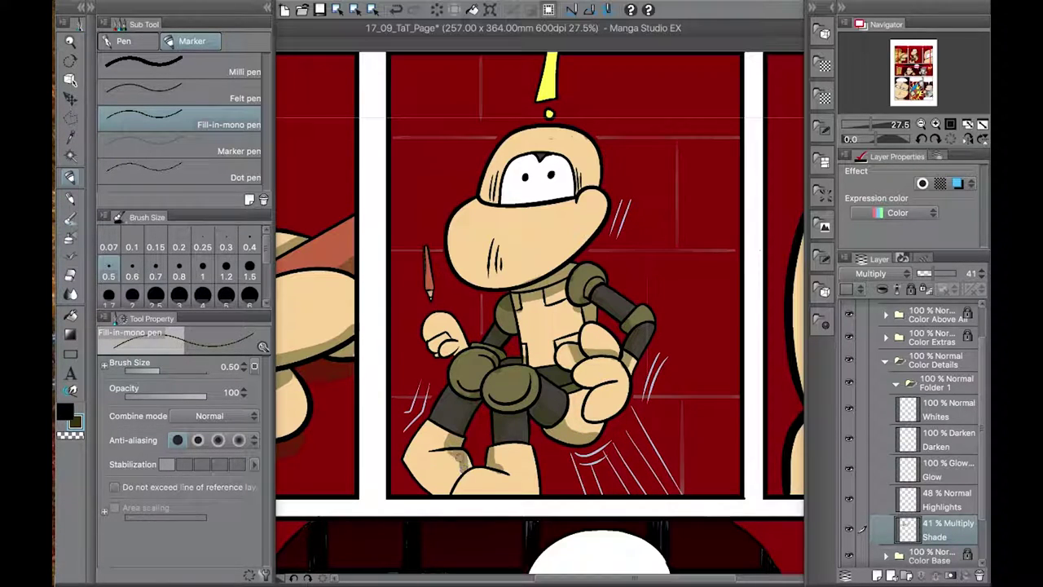
drag(451, 259, 585, 245)
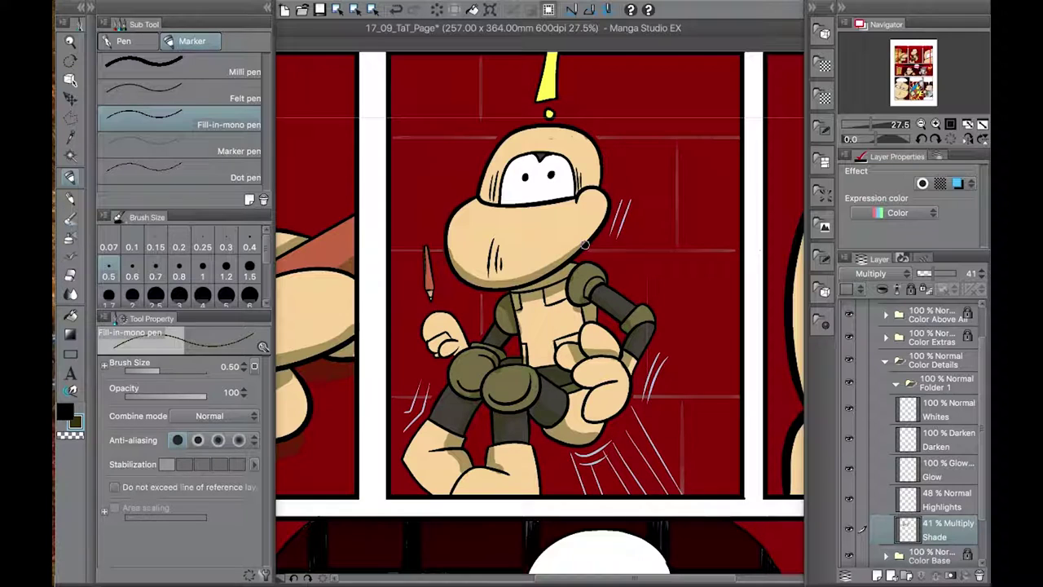
- Shade the edges of the character's head and muzzle with the Textured pen at size 1, redoing unsatisfactory strokes
key(p)
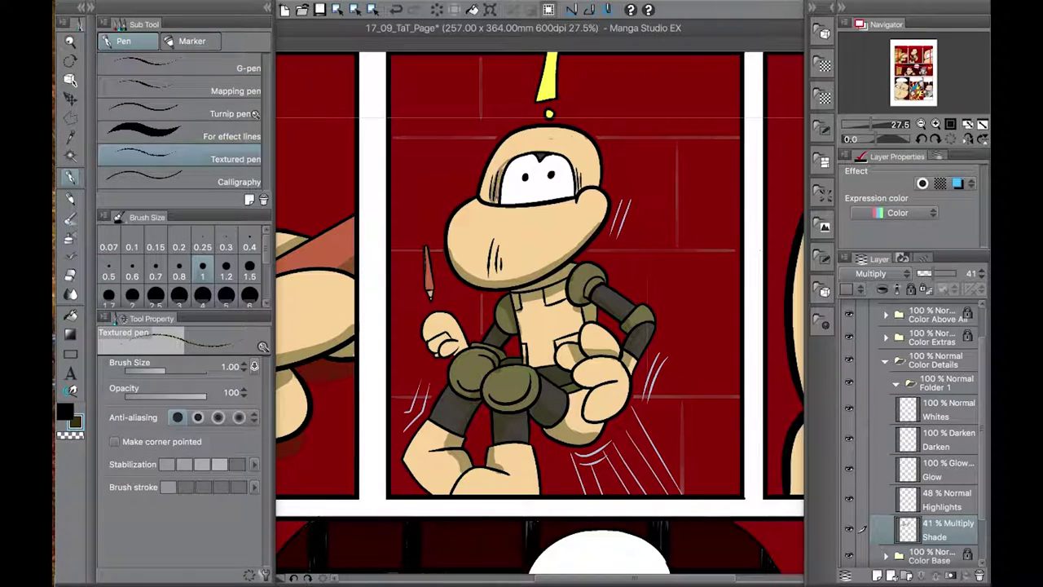
drag(478, 201, 450, 259)
key(ctrl+z)
drag(478, 197, 449, 249)
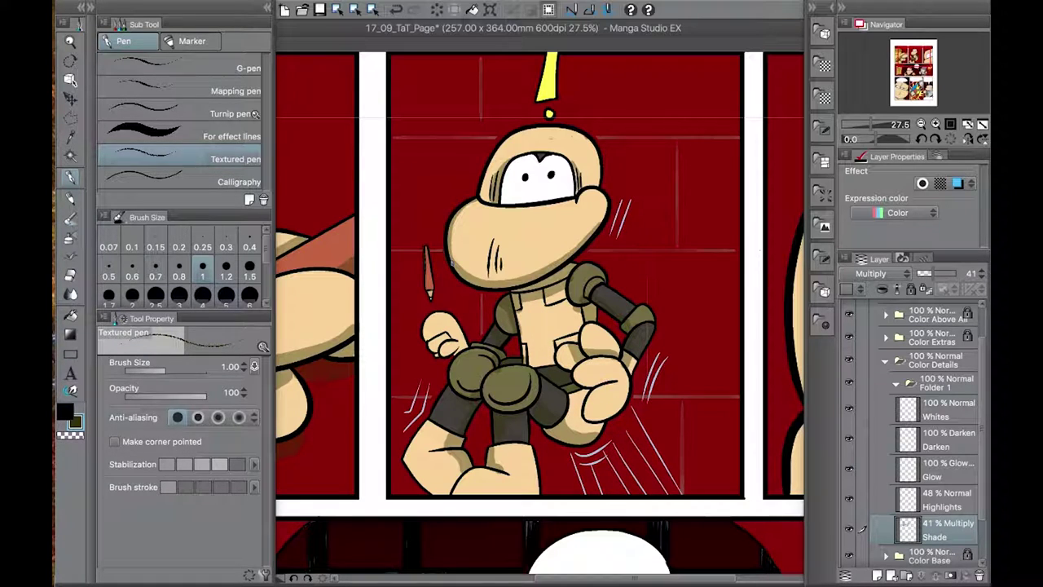
key(ctrl+z)
drag(479, 198, 452, 256)
mouse_move(512, 161)
mouse_down()
mouse_move(513, 132)
mouse_move(488, 167)
mouse_up()
key(ctrl+z)
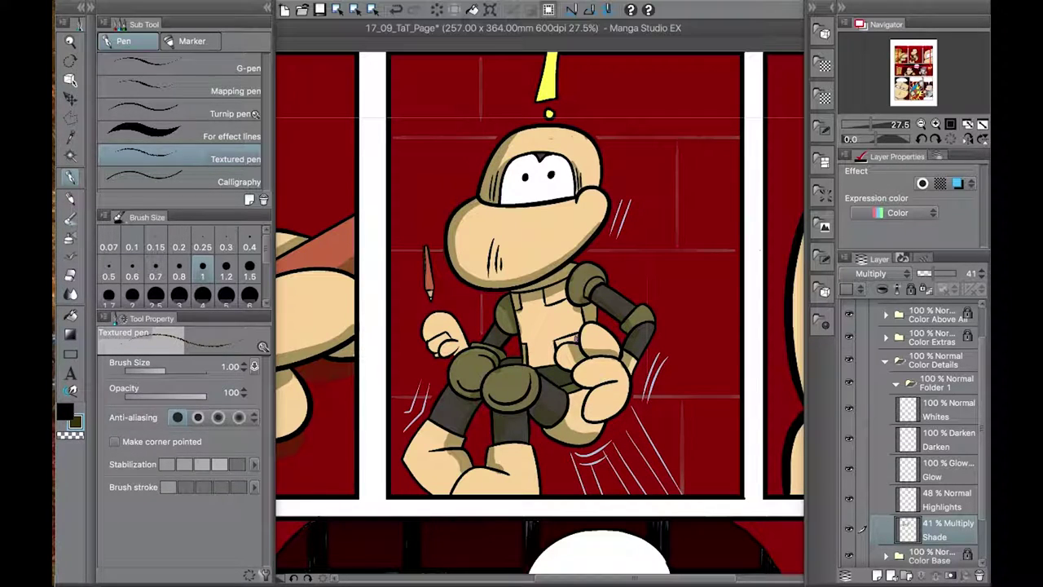
- Shade the character's far hand, knee pads and elbow pad with the Textured pen, trimming the shading with transparent color
key(c)
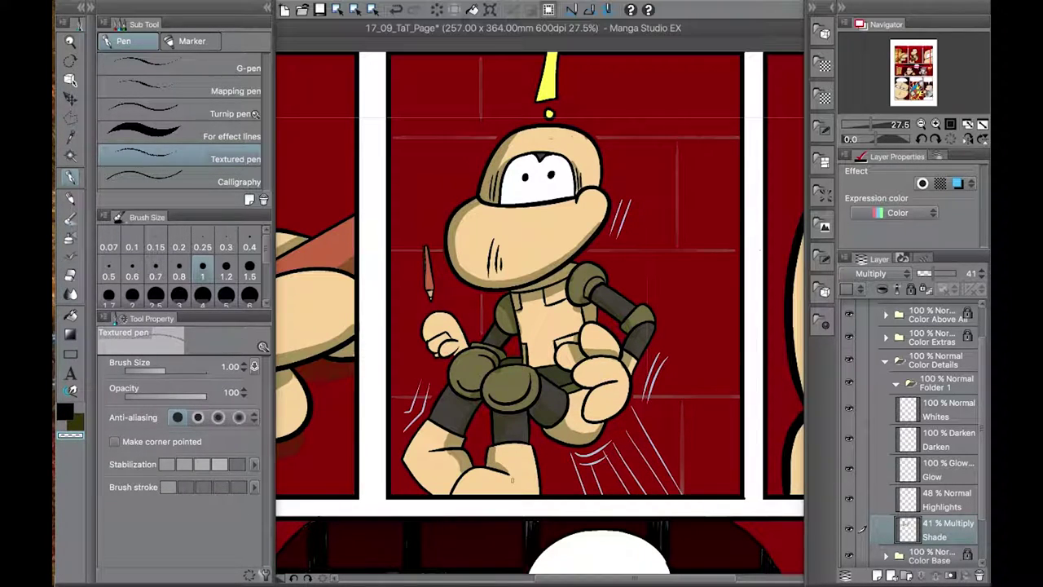
key(c)
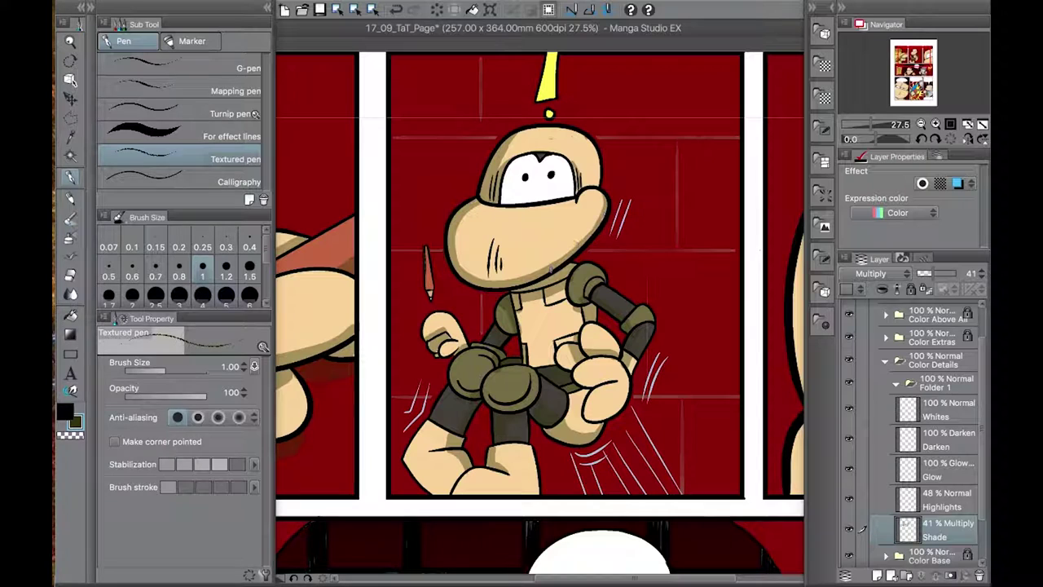
scroll(551, 271, down, 3)
click(71, 435)
key(c)
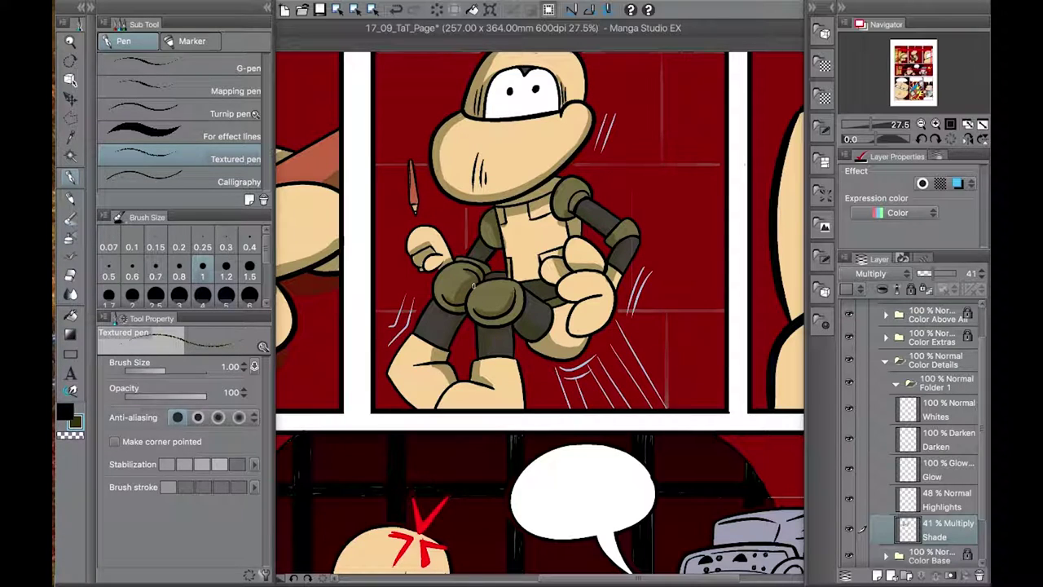
key(p)
key(p)
scroll(573, 304, up, 3)
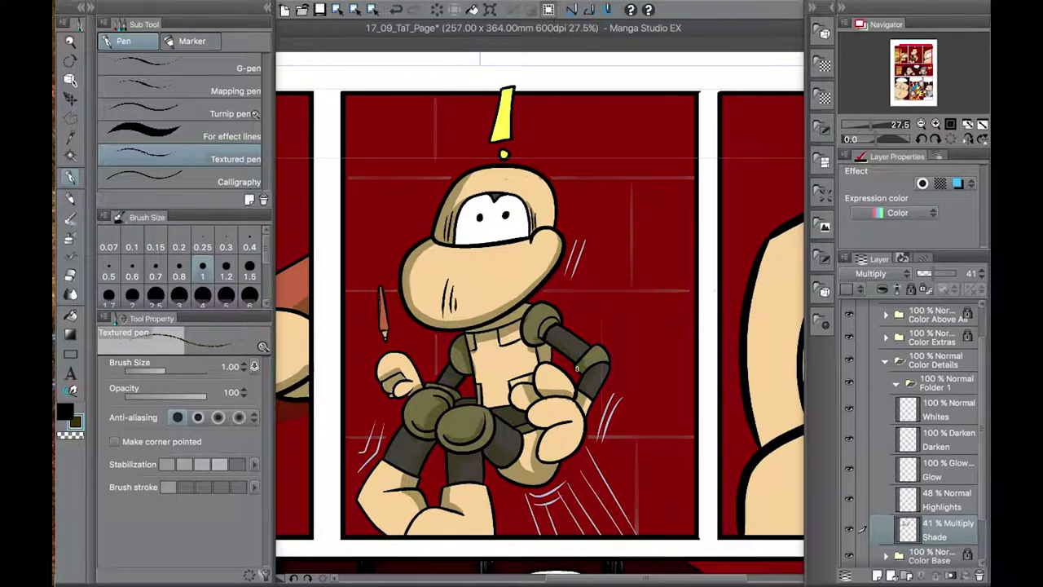
- Outline and fill the character's cast shadow on the red wall in the top middle panel with the Fill-in-mono pen
scroll(733, 243, right, 5)
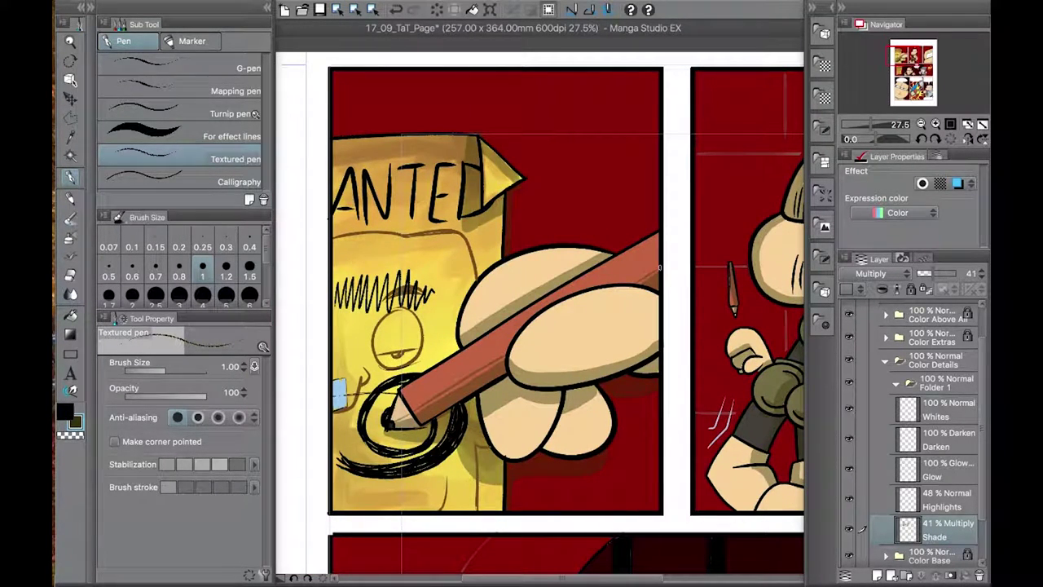
scroll(667, 264, up, 2)
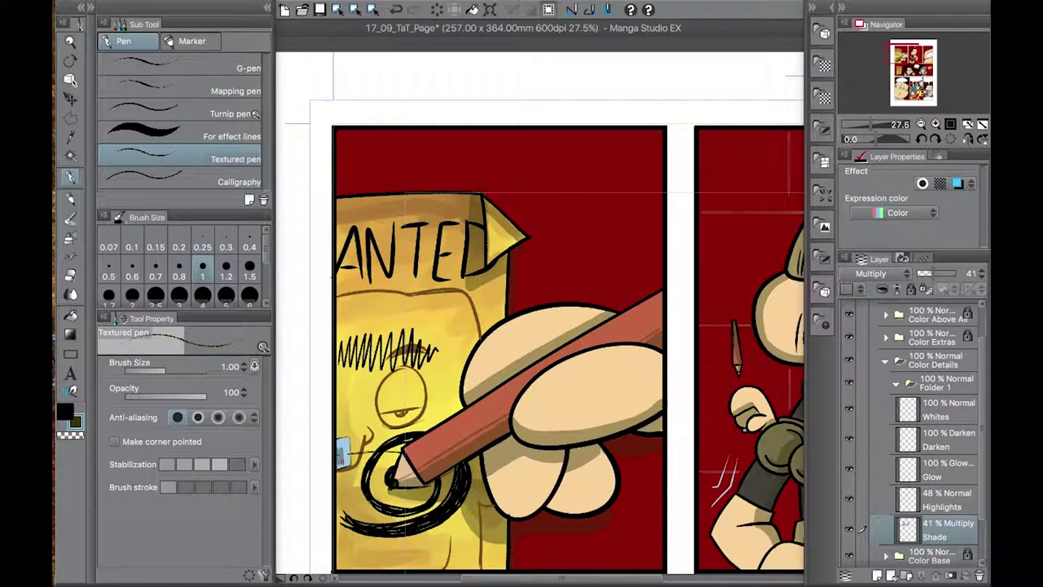
scroll(326, 449, right, 4)
scroll(314, 442, up, 1)
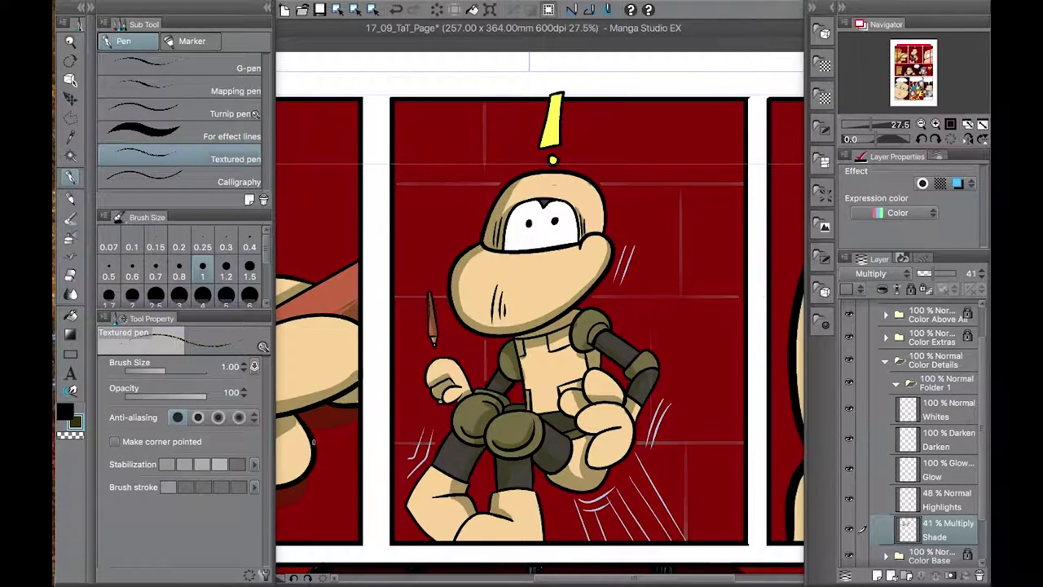
key(p)
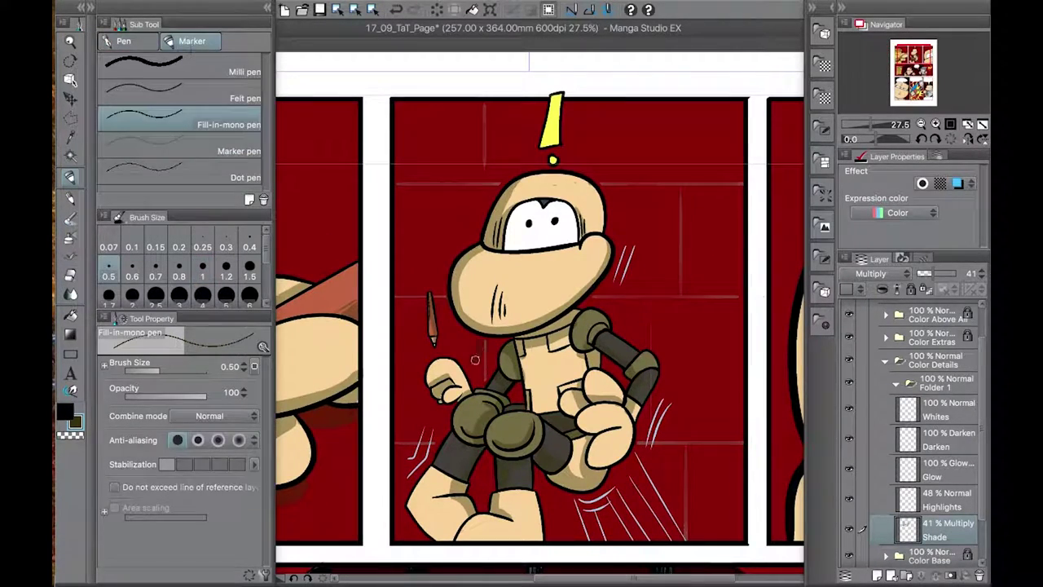
mouse_move(657, 393)
mouse_down()
mouse_move(663, 350)
mouse_move(593, 297)
mouse_up()
key(p)
click(71, 316)
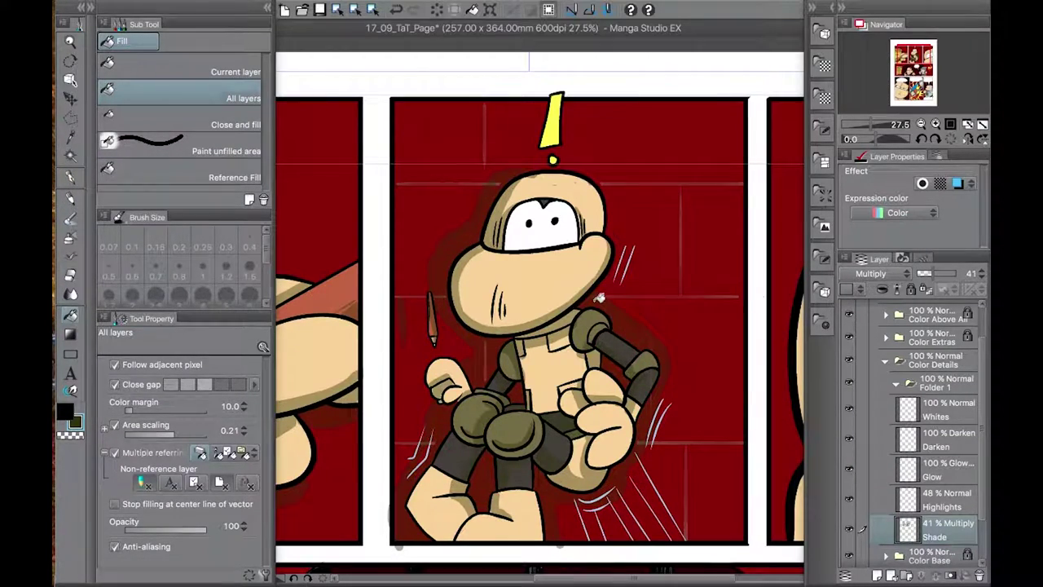
- Touch up the wall shadow in the top middle panel and erase its overflow beyond the panel border
key(p)
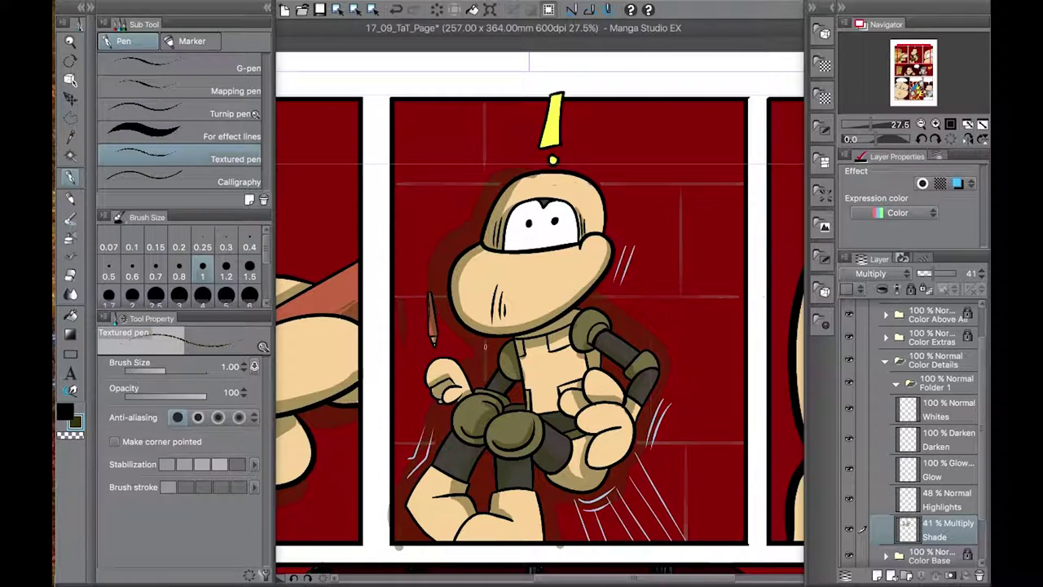
key(e)
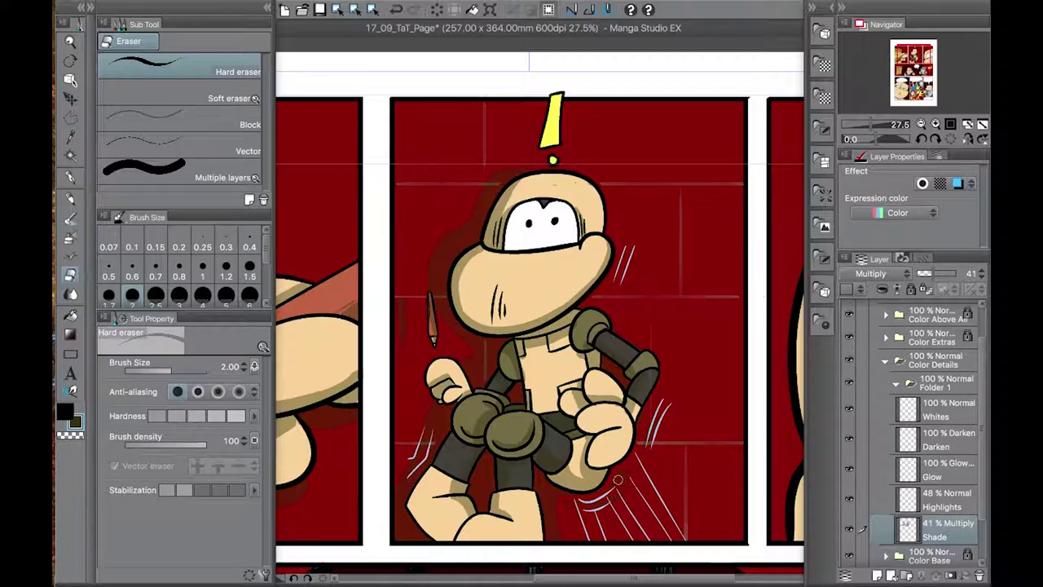
key(ctrl+z)
- Add a cast shadow on the wall behind the large head in the top right panel, erasing the overflow across the border
scroll(622, 241, down, 2)
scroll(622, 241, down, 1)
key(p)
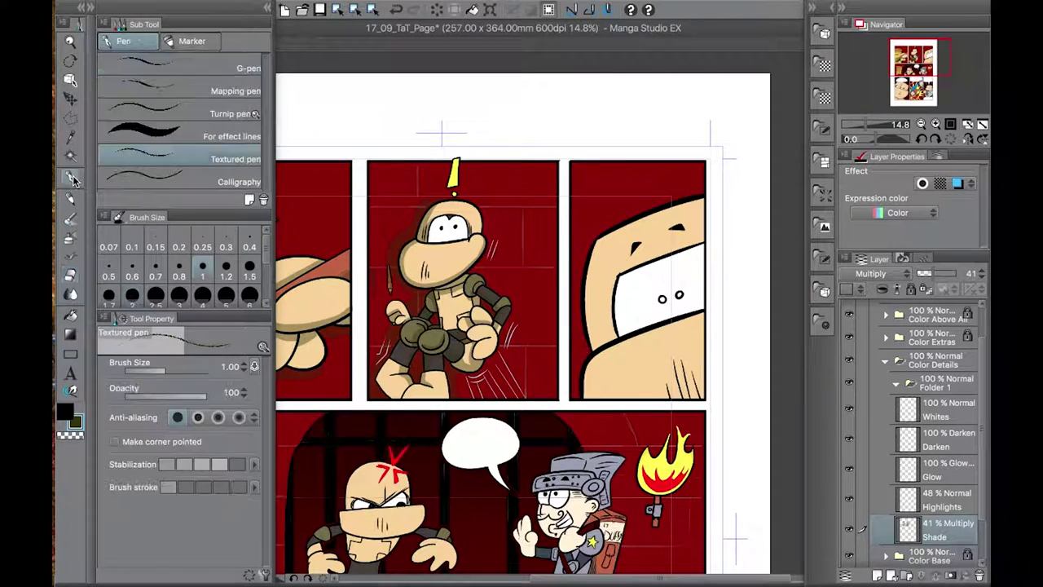
key(g)
key(e)
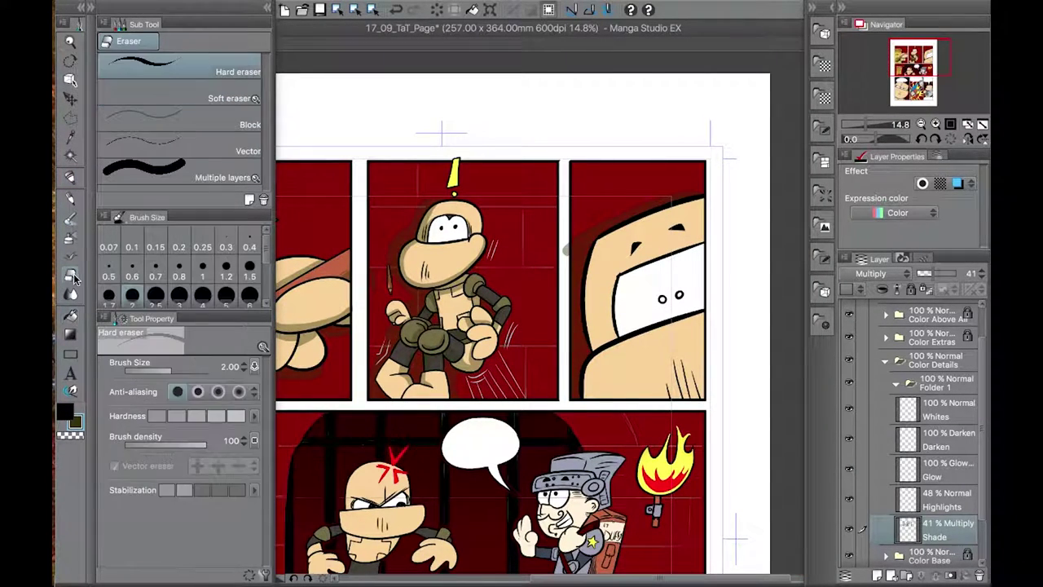
- Shade the left edges of the large head and muzzle in the top right panel with the Fill-in-mono pen
key(p)
mouse_move(623, 245)
mouse_down()
mouse_move(608, 345)
mouse_move(589, 269)
mouse_move(603, 343)
mouse_move(599, 404)
mouse_move(593, 383)
mouse_move(578, 409)
mouse_up()
key(c)
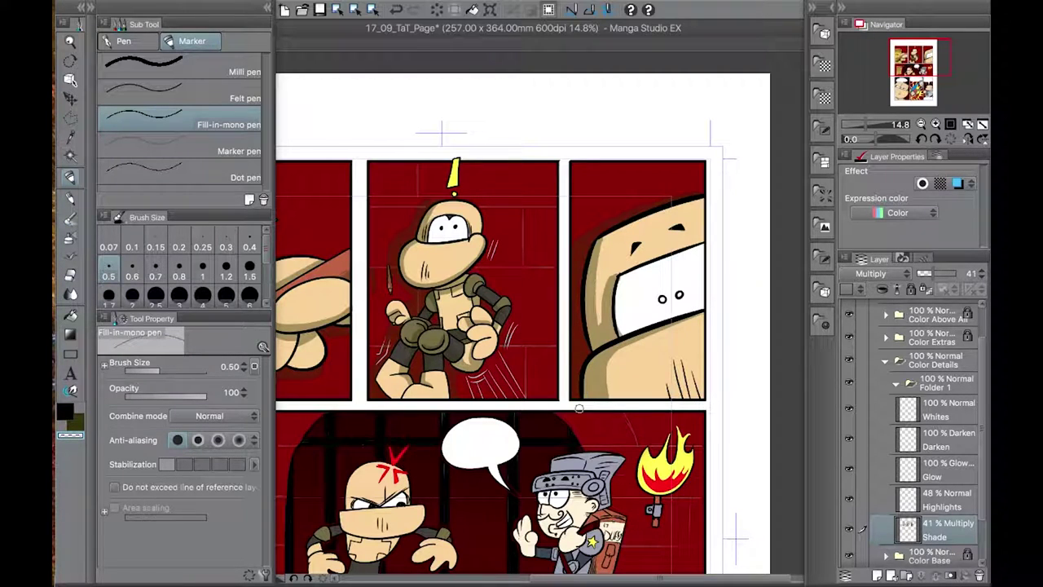
key(c)
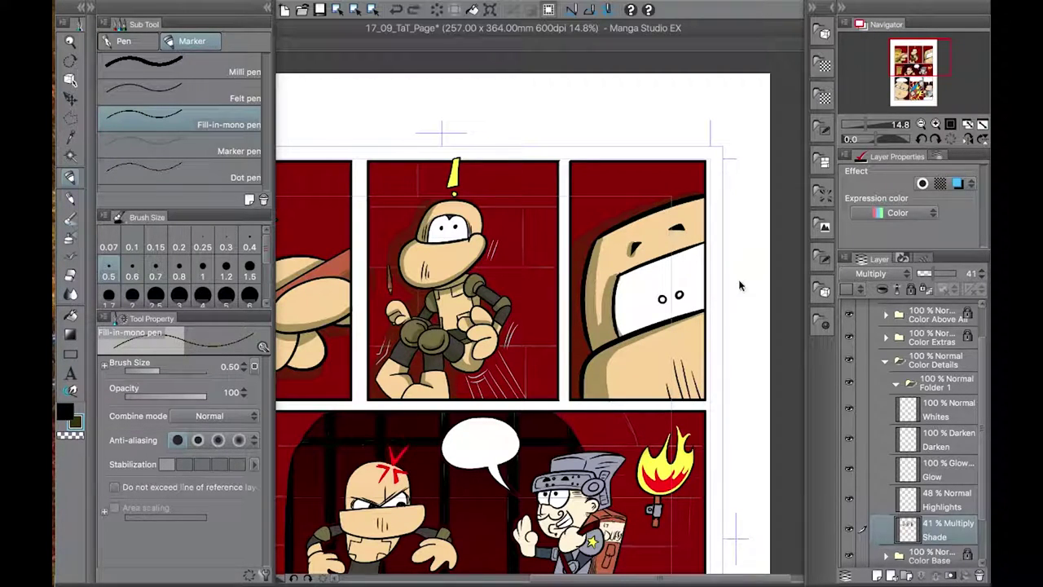
click(147, 47)
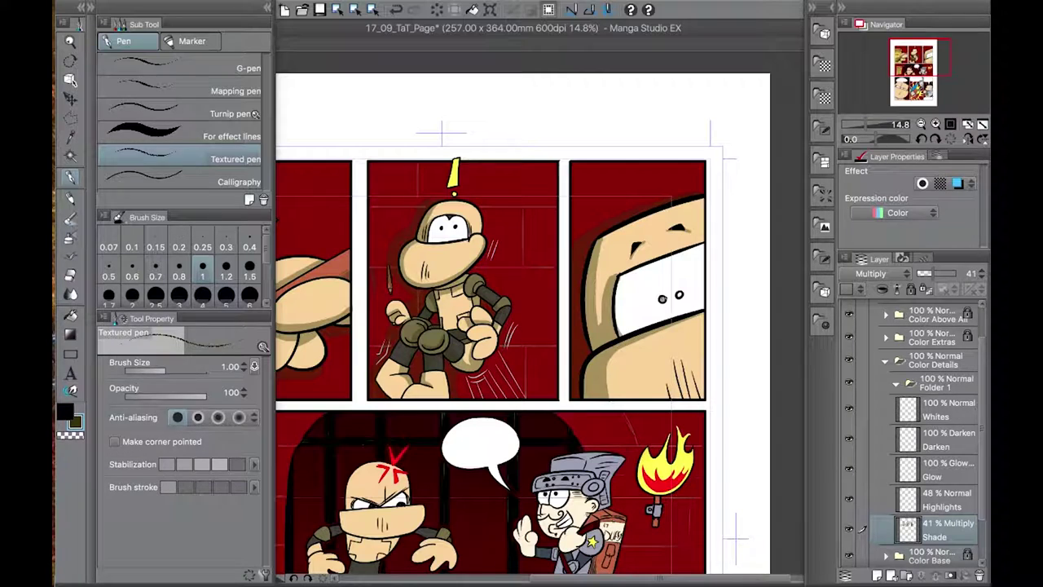
key(p)
- Shade the angry character's head and torso in the middle panel with the Fill-in-mono pen
scroll(436, 236, down, 5)
scroll(437, 236, up, 3)
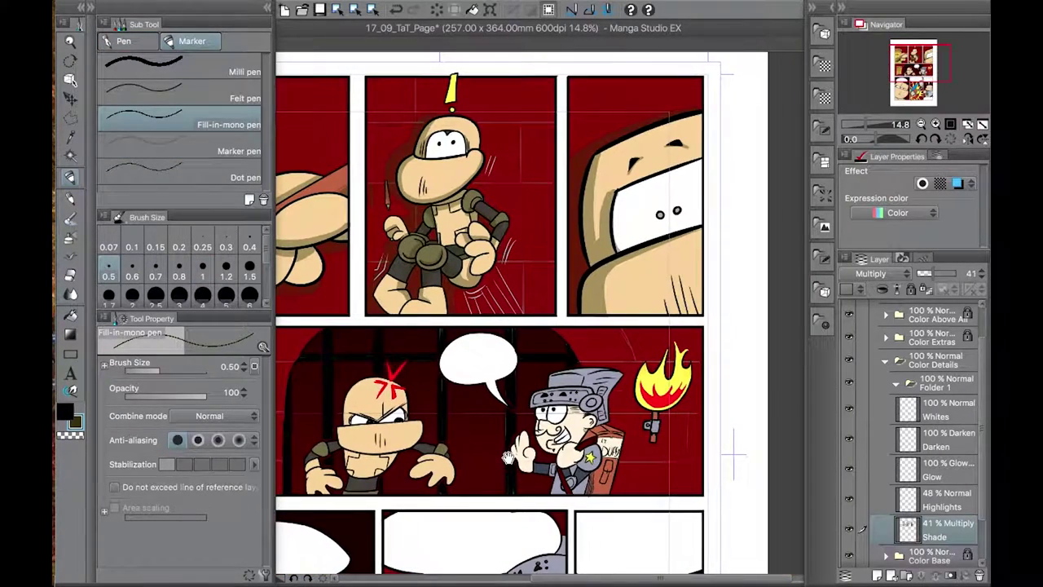
scroll(436, 237, up, 4)
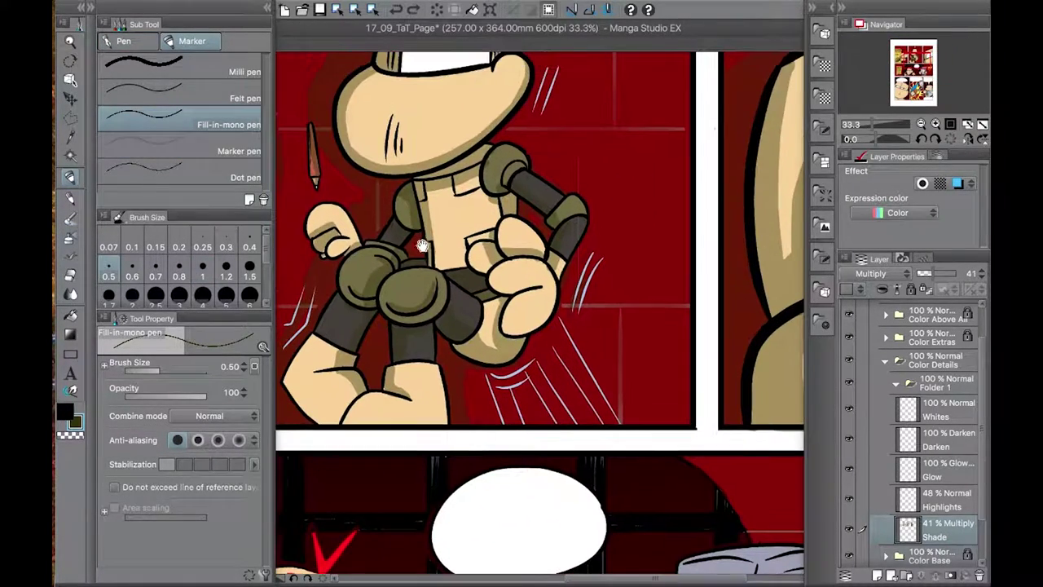
scroll(430, 275, down, 5)
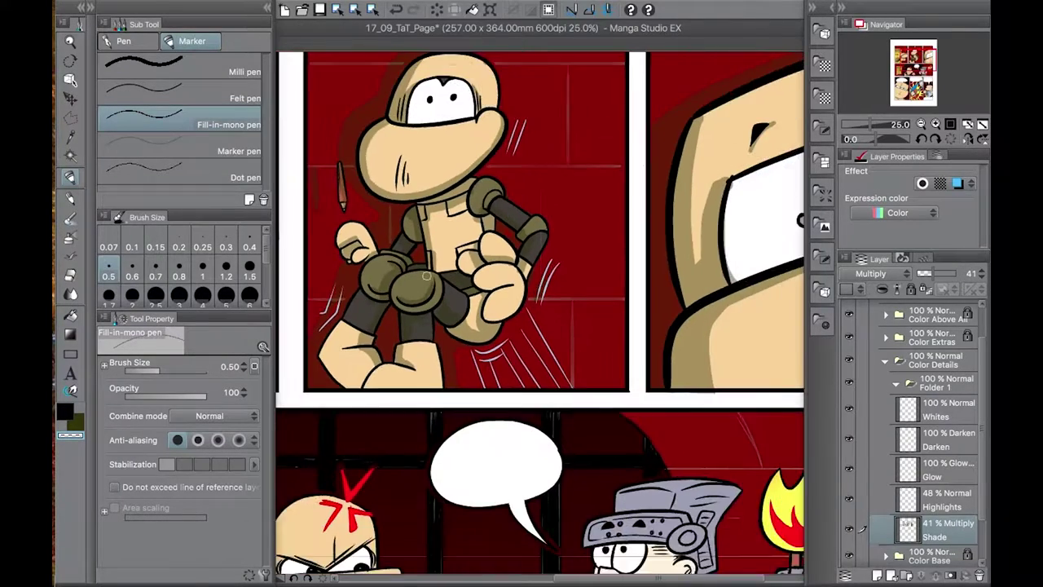
scroll(427, 277, up, 3)
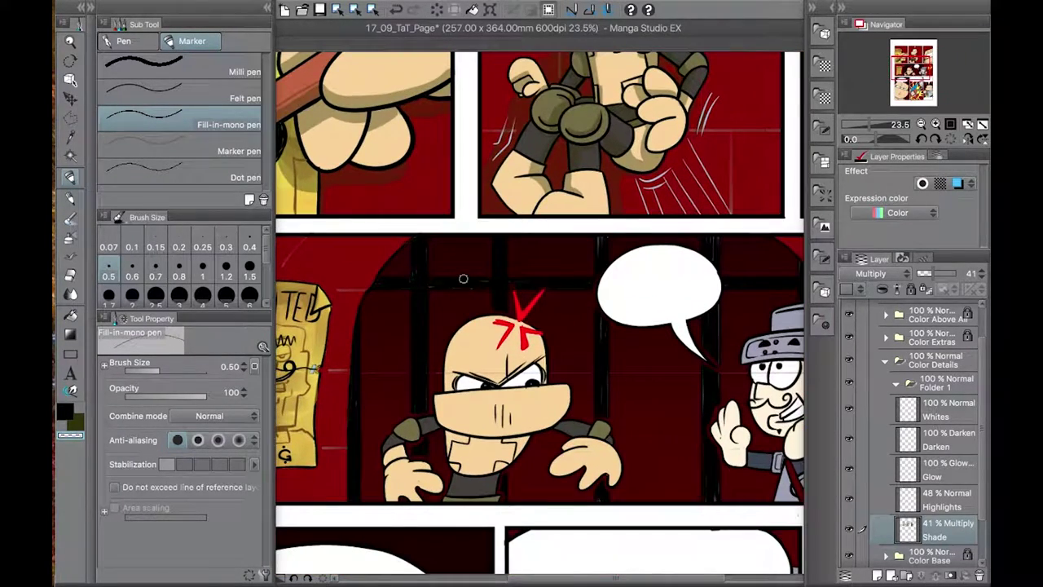
key(x)
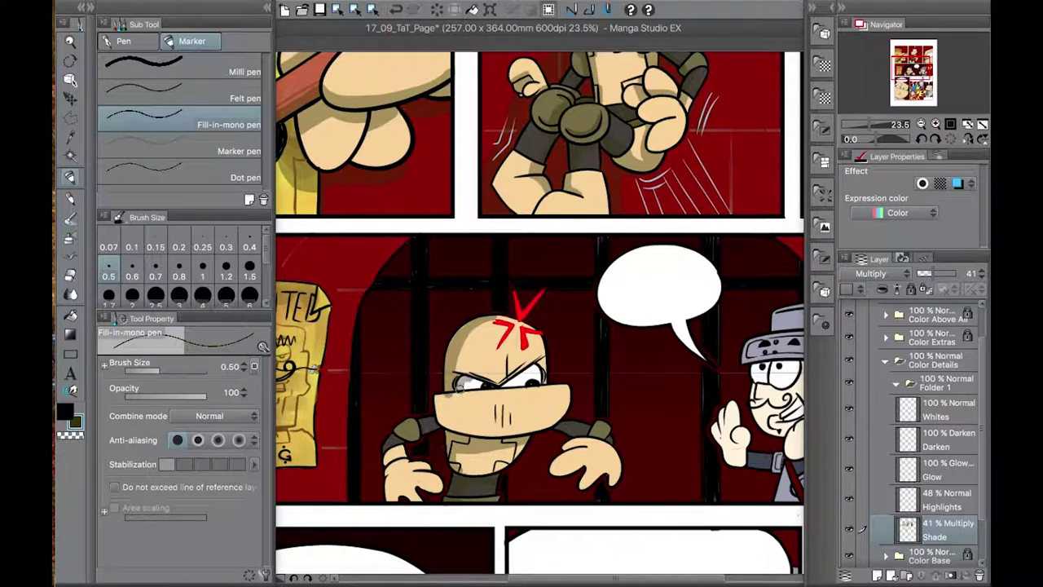
- Shade the angry character's arms and hands with the Textured pen and fill the shaded edge of the muzzle
click(140, 44)
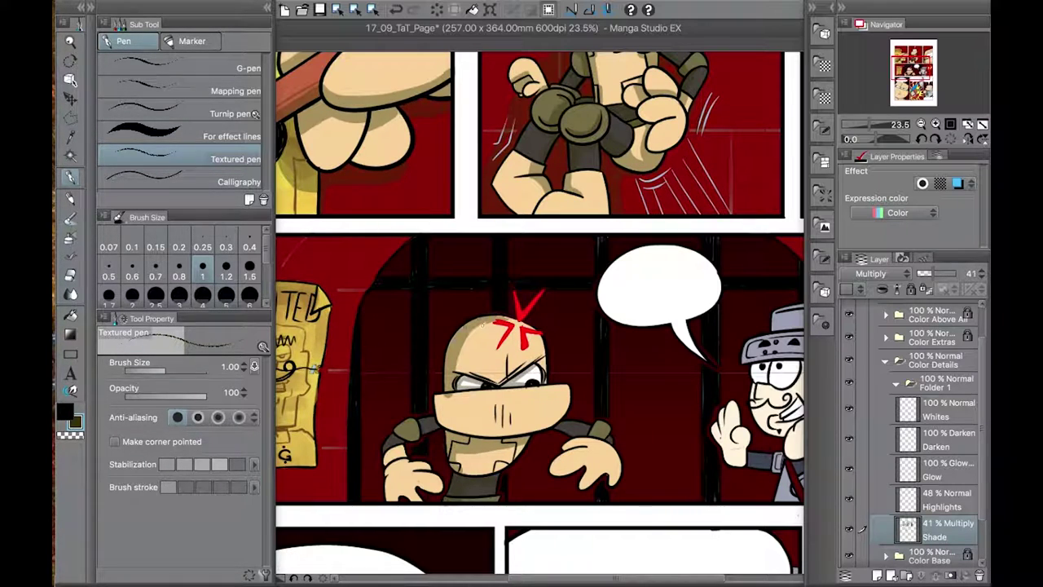
click(101, 126)
mouse_move(434, 419)
mouse_down()
mouse_move(408, 441)
mouse_move(390, 506)
mouse_move(448, 487)
mouse_up()
click(78, 436)
click(76, 421)
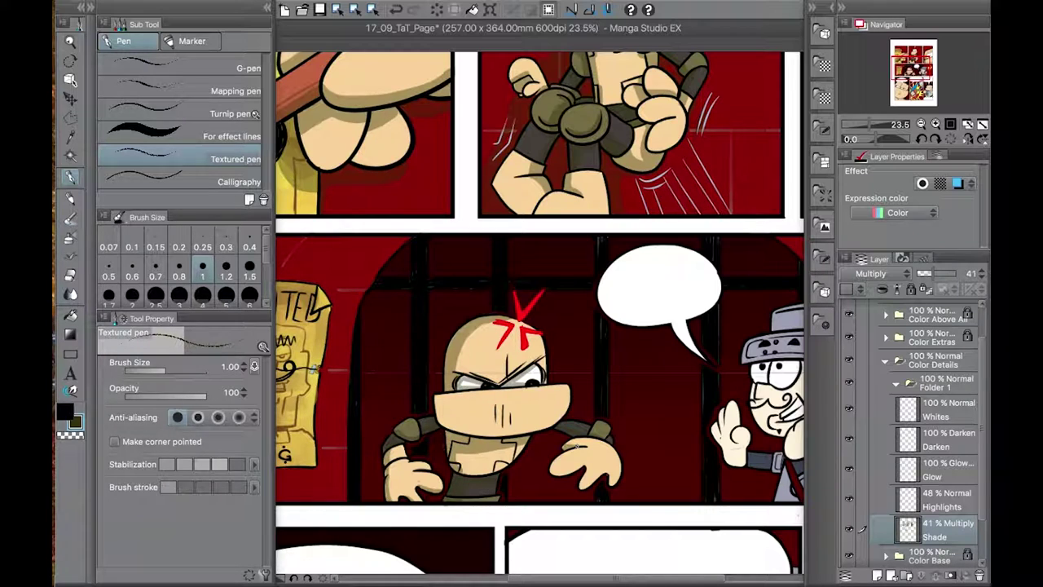
key(g)
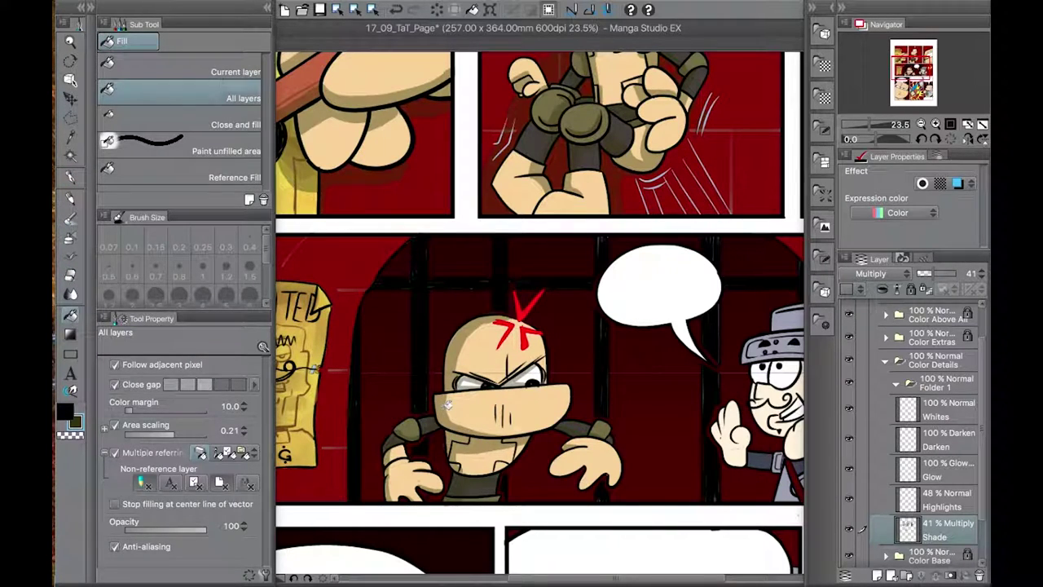
key(p)
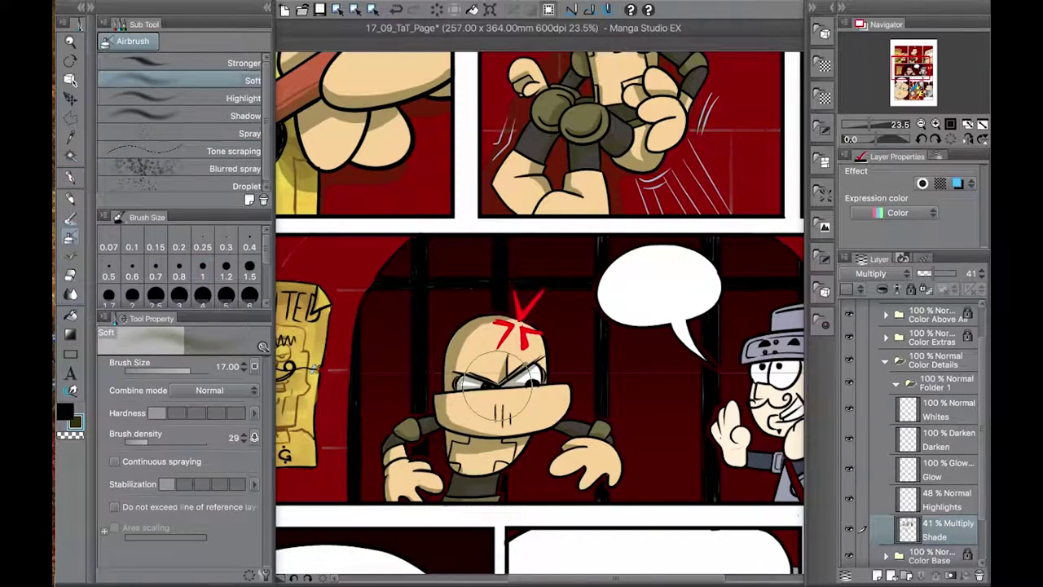
- Shade beneath the wanted poster's folded corner in the middle panel and add the poster's cast shadow on the wall
click(69, 181)
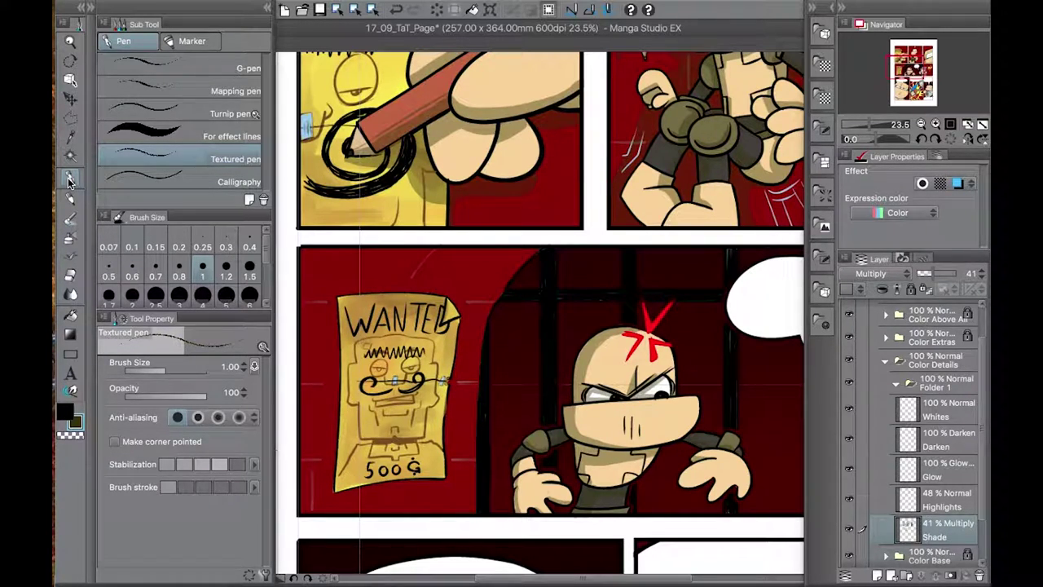
scroll(484, 291, up, 3)
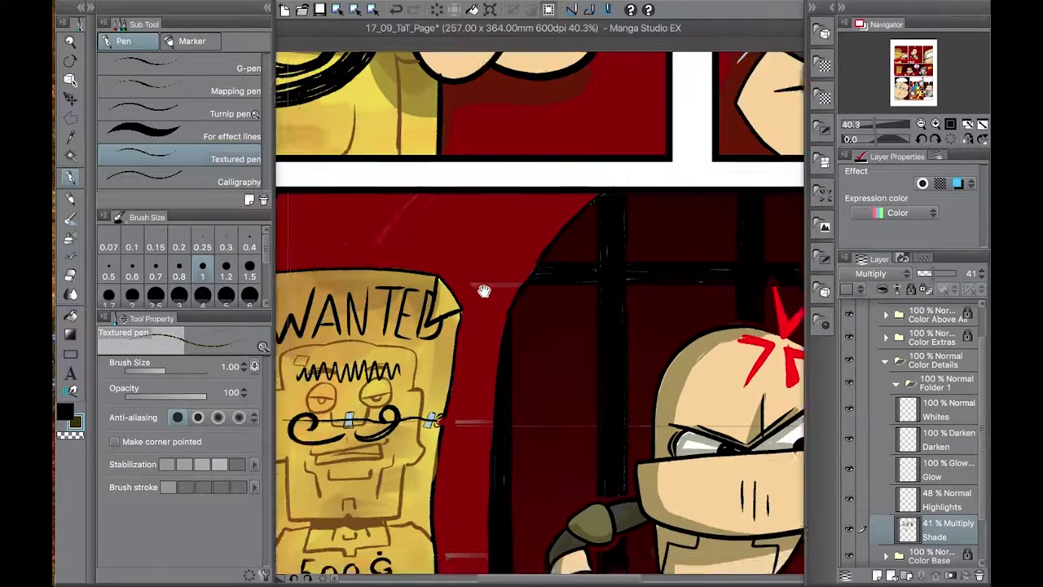
drag(485, 291, 585, 295)
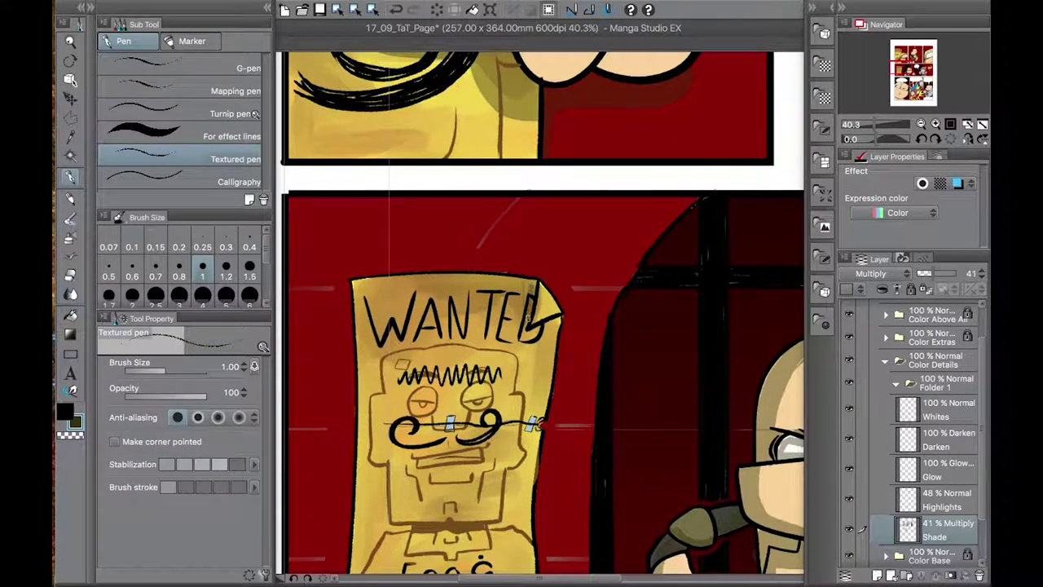
click(192, 45)
drag(528, 293, 577, 110)
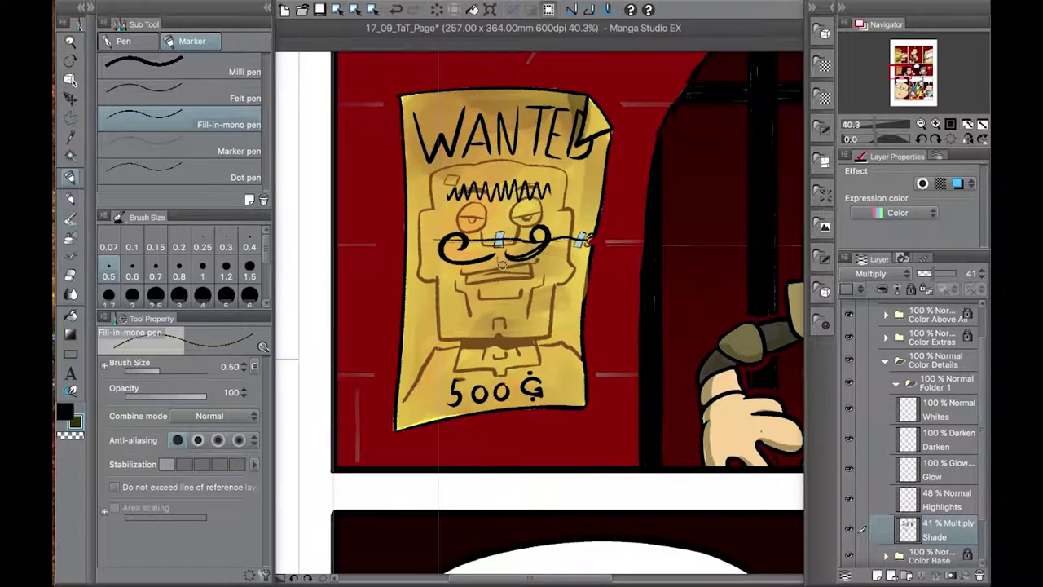
scroll(403, 282, up, 6)
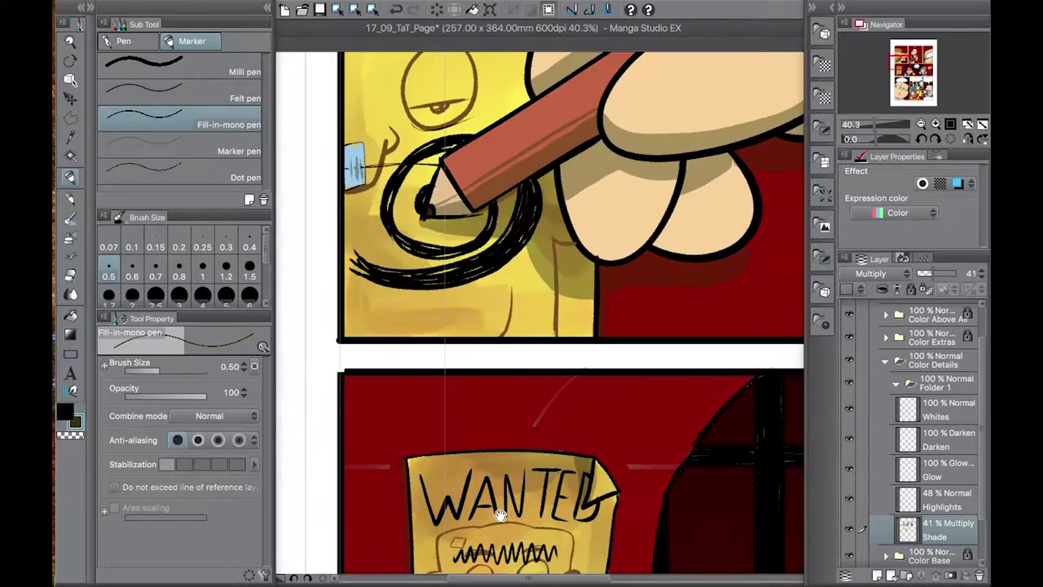
scroll(538, 318, up, 3)
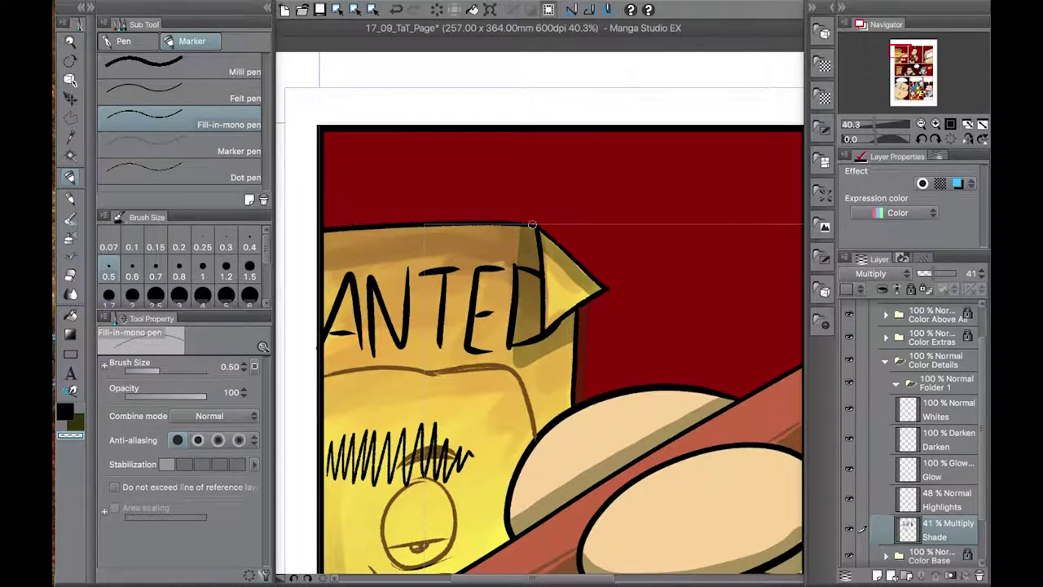
drag(455, 418, 699, 76)
scroll(405, 86, down, 6)
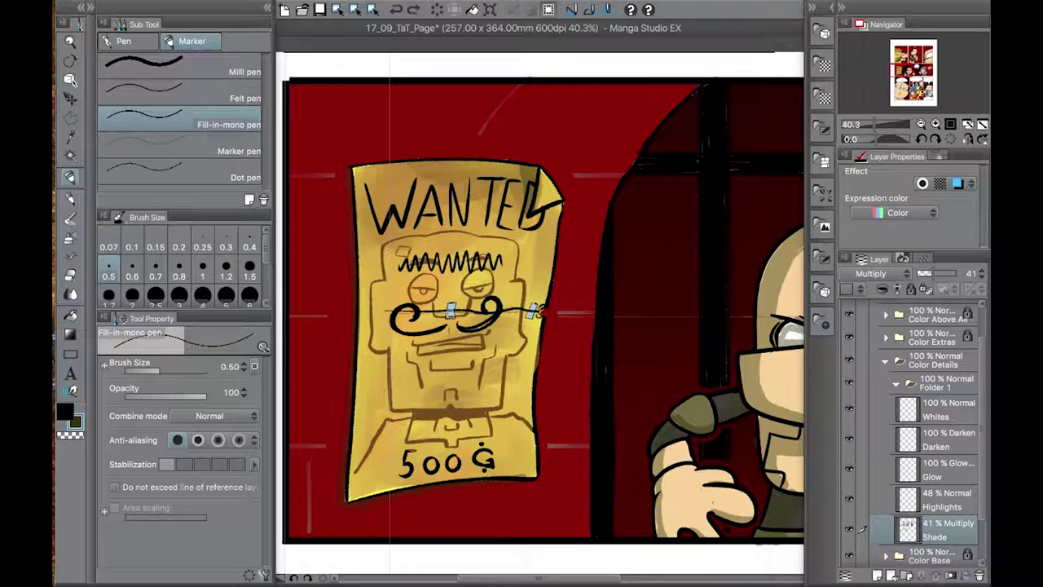
- Refine the shading beneath the angry character's muzzle on the torso with the Textured pen
key(p)
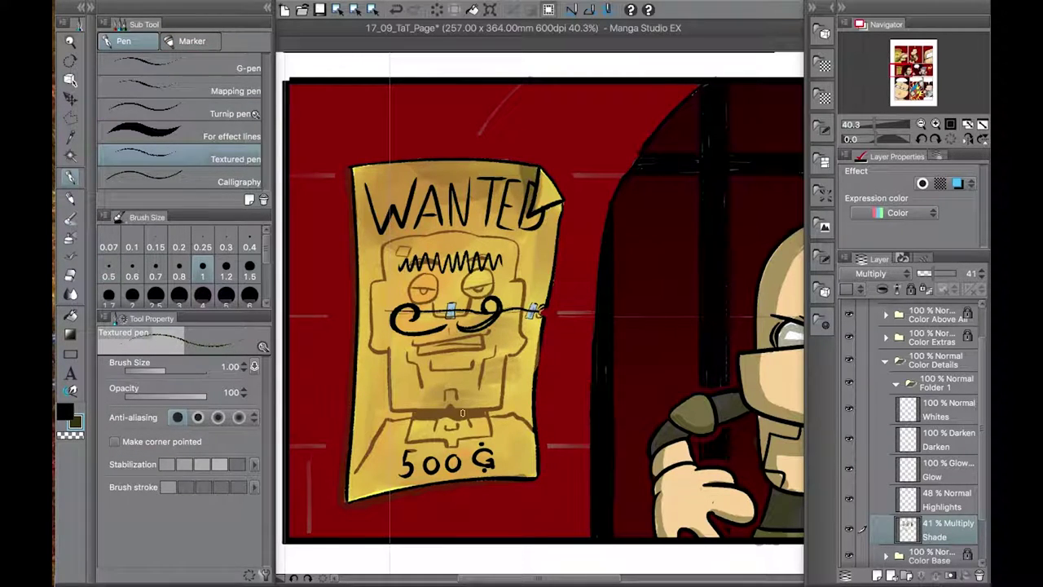
drag(475, 411, 463, 250)
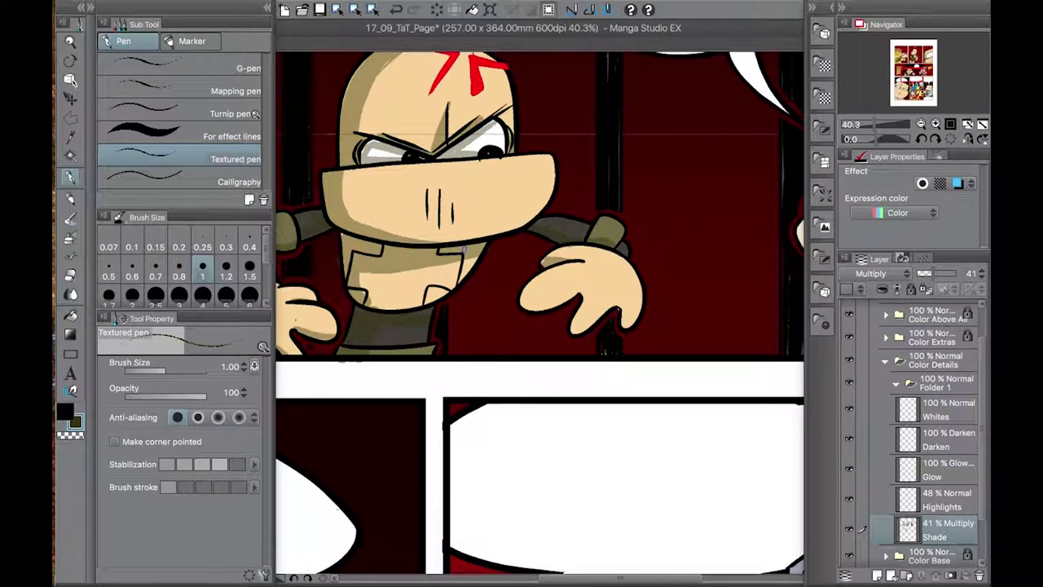
- Shade the helmeted soldier's raised sleeve and the front of the tunic with the Fill-in-mono pen and Fill tool
key(p)
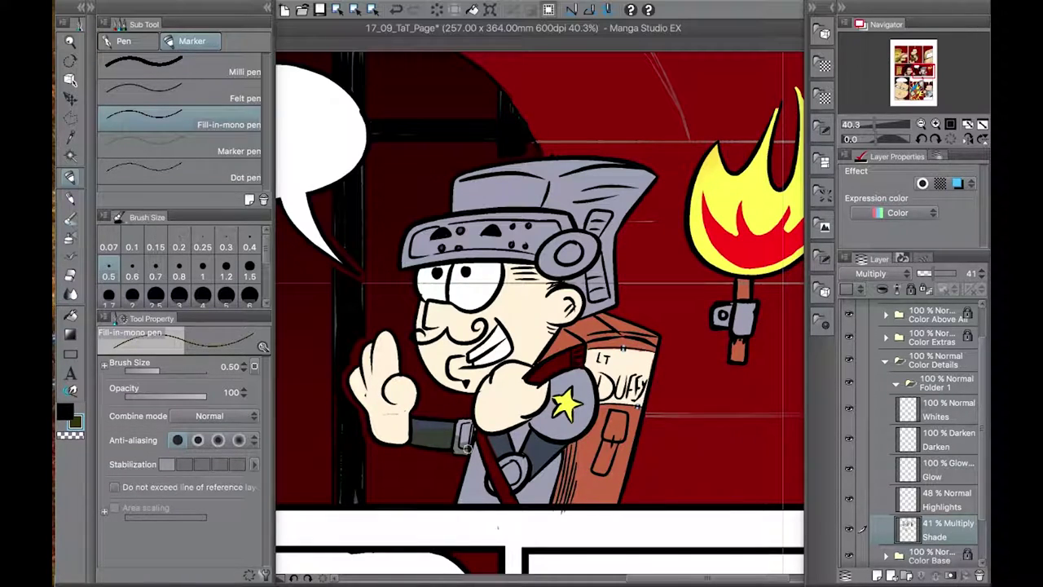
drag(482, 463, 477, 503)
click(71, 314)
click(72, 176)
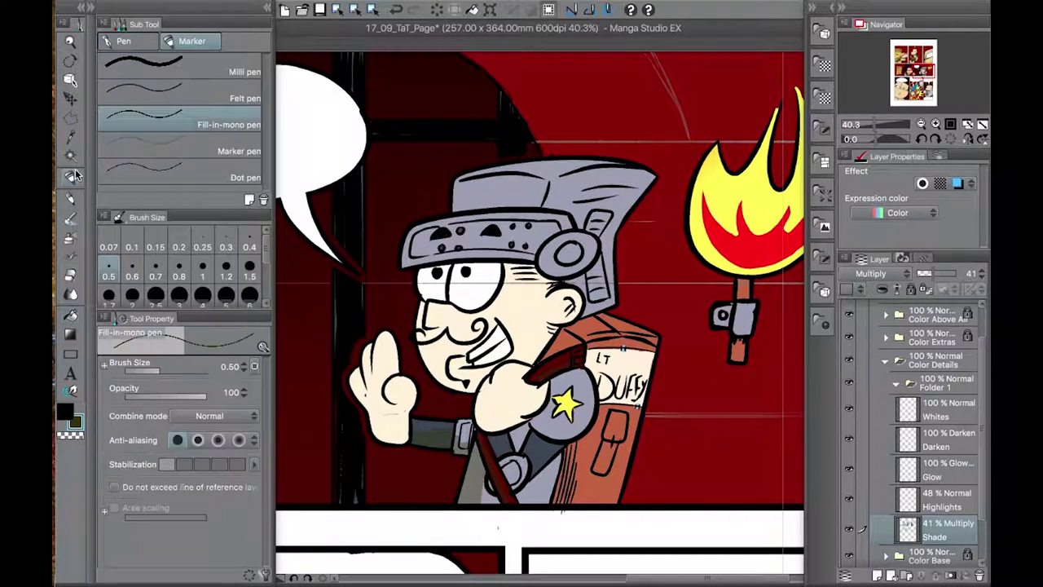
- Shade the soldier's hands, the front of the face, the area under the helmet brim and the neck
drag(356, 376, 381, 441)
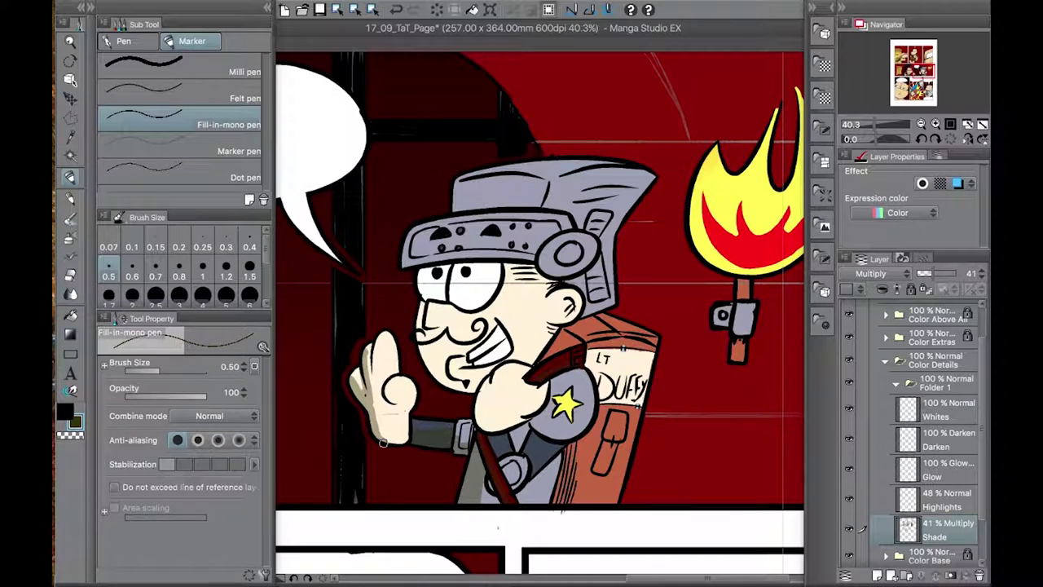
drag(478, 380, 484, 430)
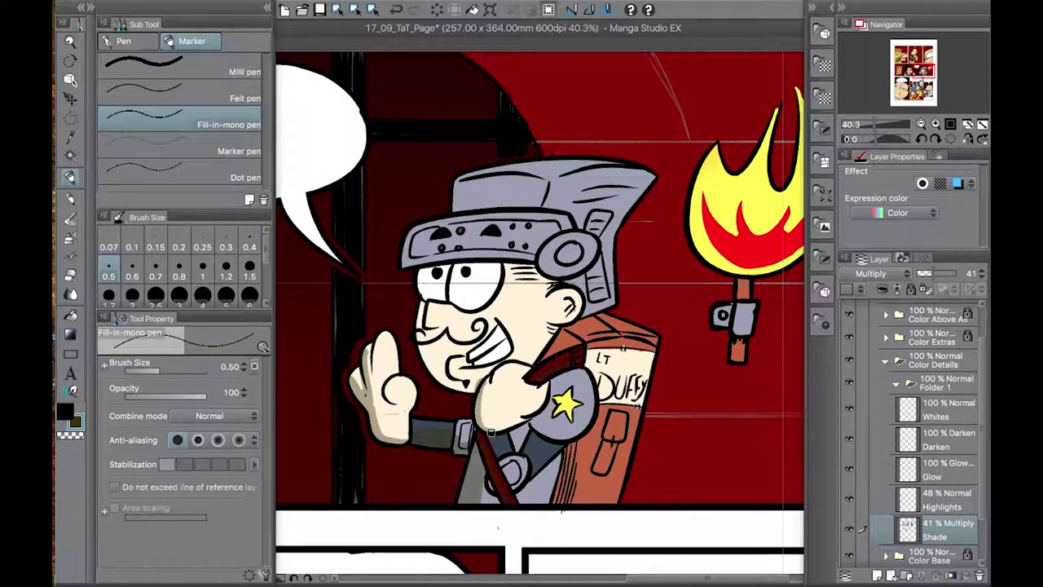
mouse_move(419, 336)
mouse_down()
mouse_move(457, 394)
mouse_move(476, 396)
mouse_move(425, 341)
mouse_up()
drag(506, 268, 531, 272)
mouse_move(546, 330)
mouse_down()
mouse_move(535, 361)
mouse_move(570, 343)
mouse_move(577, 350)
mouse_up()
- Shade the soldier's lower torso beside the backpack and the backpack's near edge
mouse_move(563, 508)
mouse_down()
mouse_move(571, 444)
mouse_move(548, 501)
mouse_move(539, 466)
mouse_move(512, 490)
mouse_up()
key(c)
key(c)
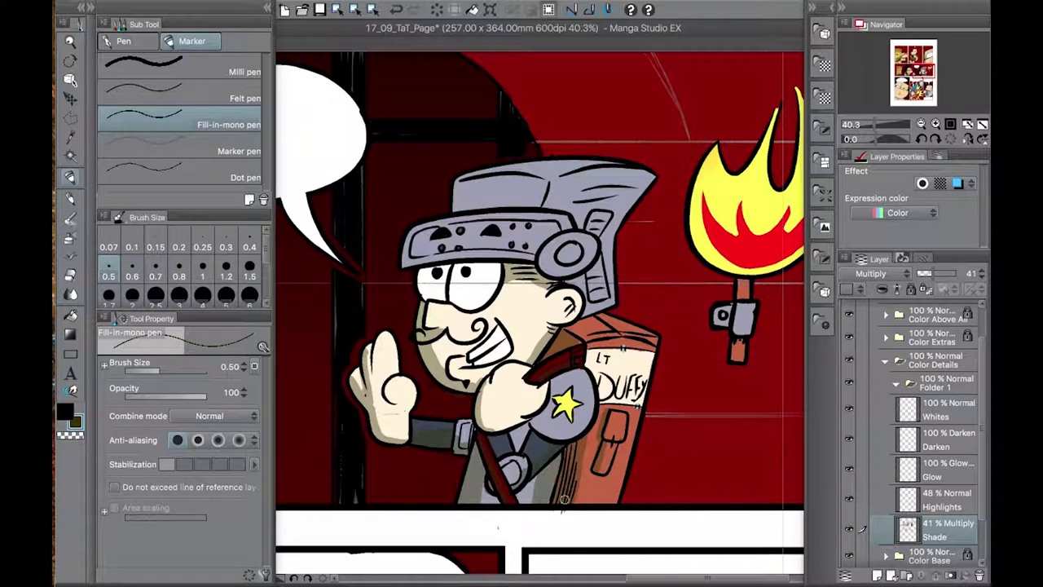
- Shade the soldier's helmet crown, brim and rear flap, and the wall torch's bracket, with the Fill-in-mono pen
mouse_move(601, 233)
mouse_down()
mouse_move(571, 283)
mouse_move(587, 316)
mouse_up()
drag(411, 228, 410, 259)
mouse_move(461, 181)
mouse_down()
mouse_move(456, 208)
mouse_move(478, 219)
mouse_move(416, 234)
mouse_move(458, 232)
mouse_up()
drag(534, 248, 563, 231)
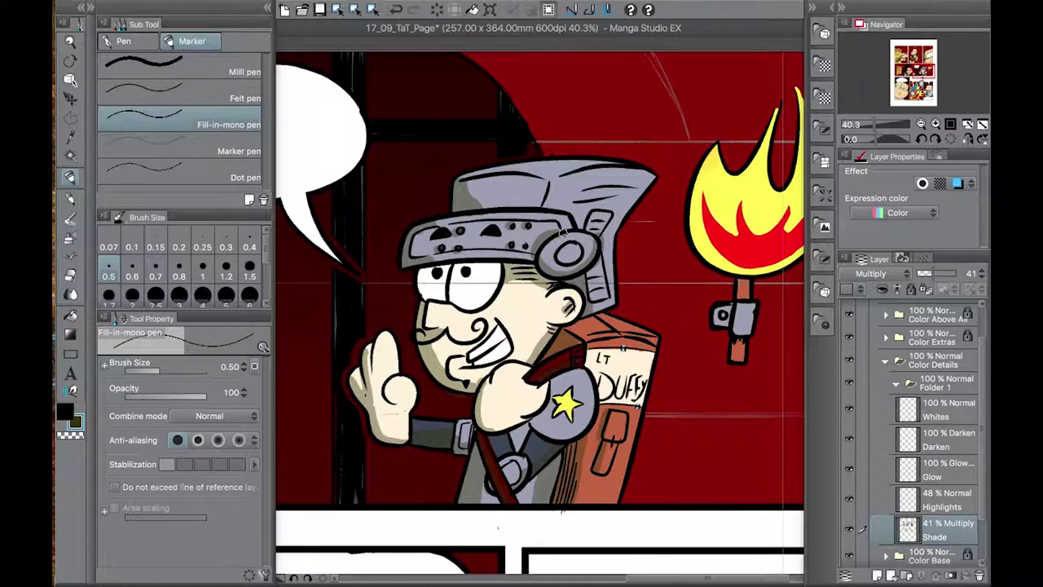
mouse_move(542, 186)
mouse_down()
mouse_move(498, 177)
mouse_move(484, 204)
mouse_move(506, 190)
mouse_move(480, 187)
mouse_move(515, 199)
mouse_move(447, 221)
mouse_move(489, 251)
mouse_move(421, 262)
mouse_move(490, 258)
mouse_up()
drag(538, 184, 559, 203)
click(396, 9)
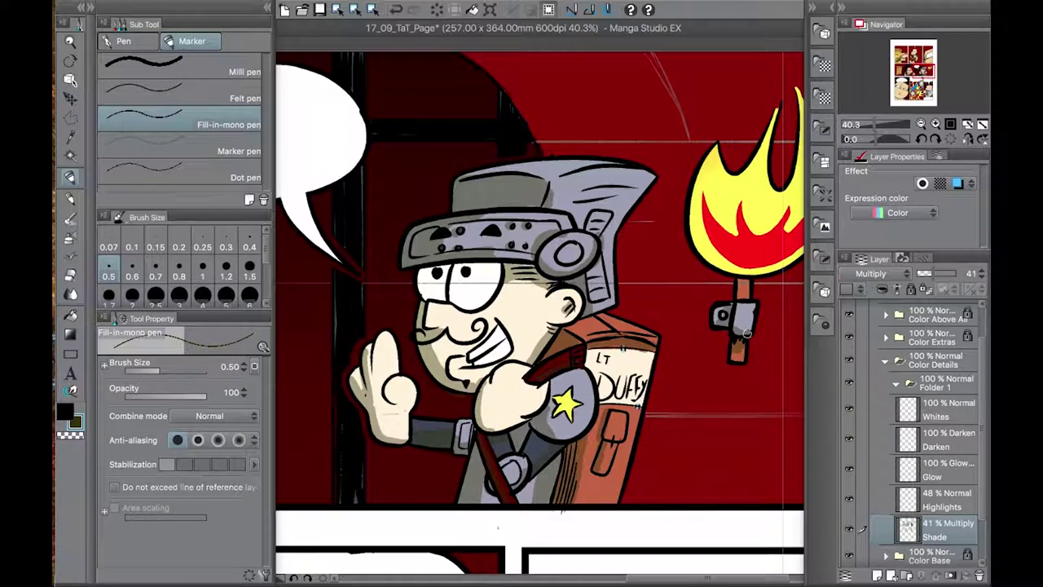
key(c)
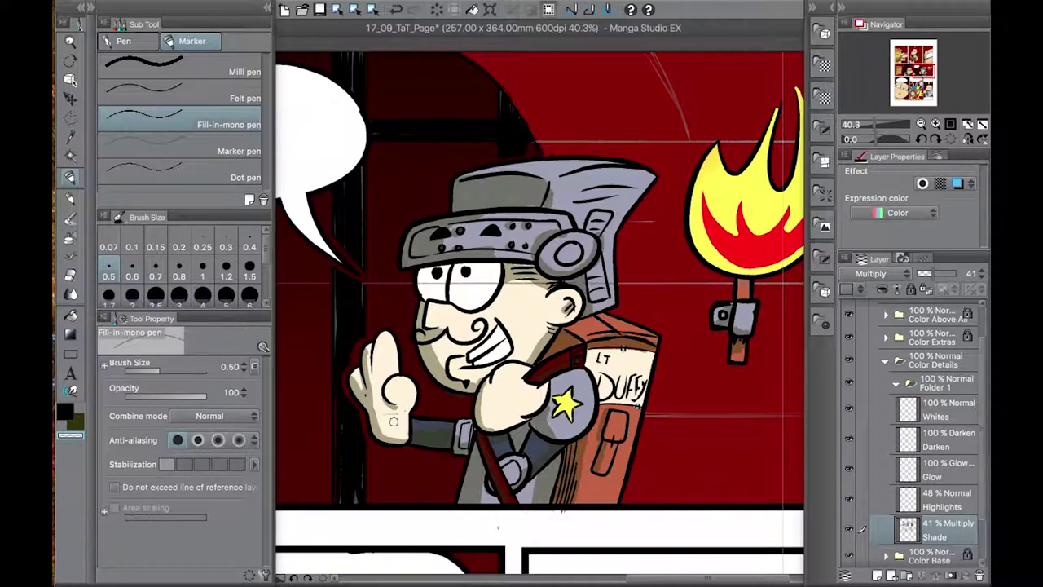
key(c)
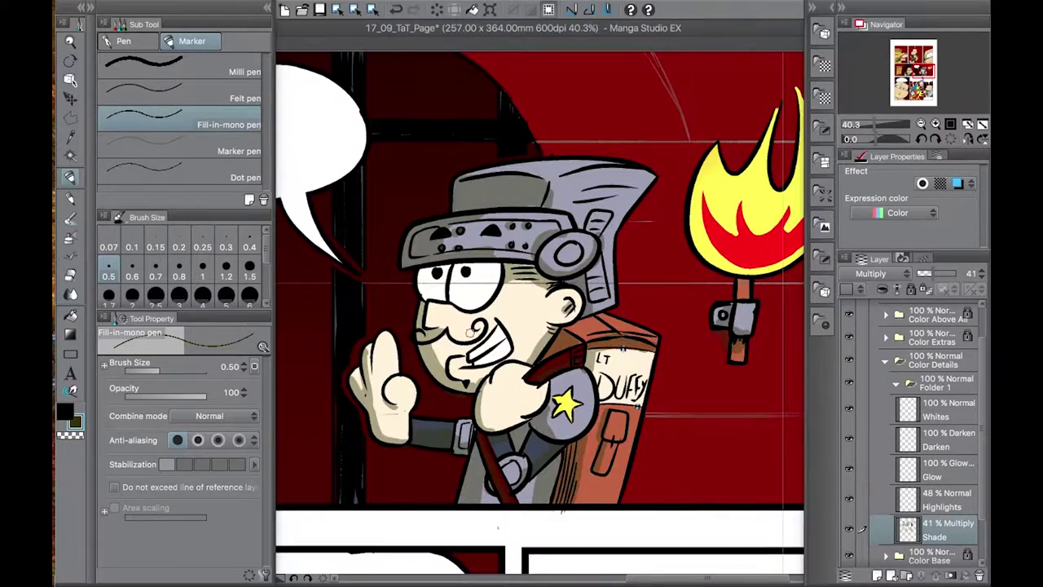
- Shade the forehead, cheek edge and collar of the close-up character in the bottom row's first panel
scroll(652, 346, down, 3)
scroll(668, 346, down, 2)
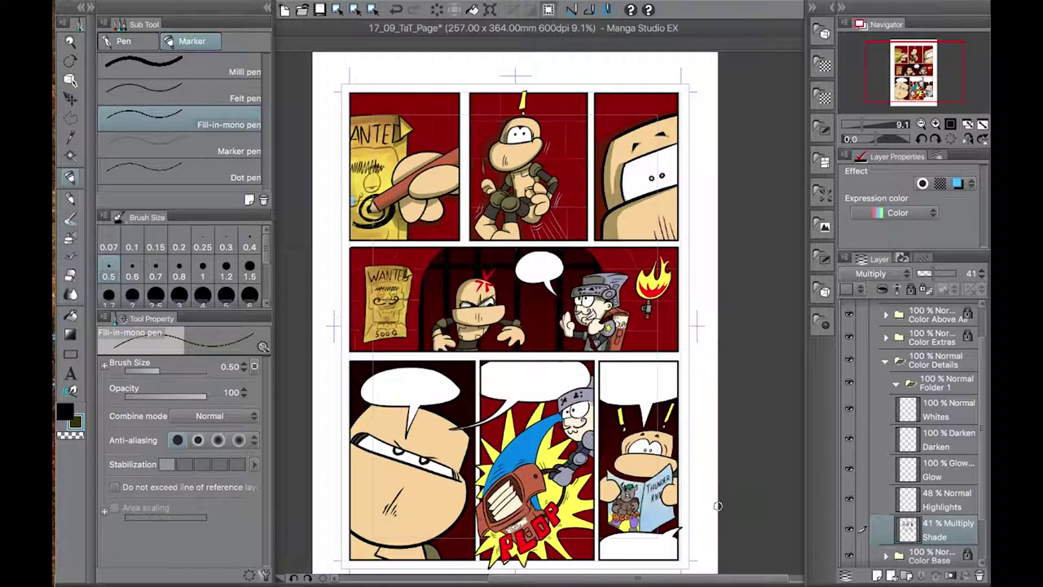
scroll(510, 390, up, 2)
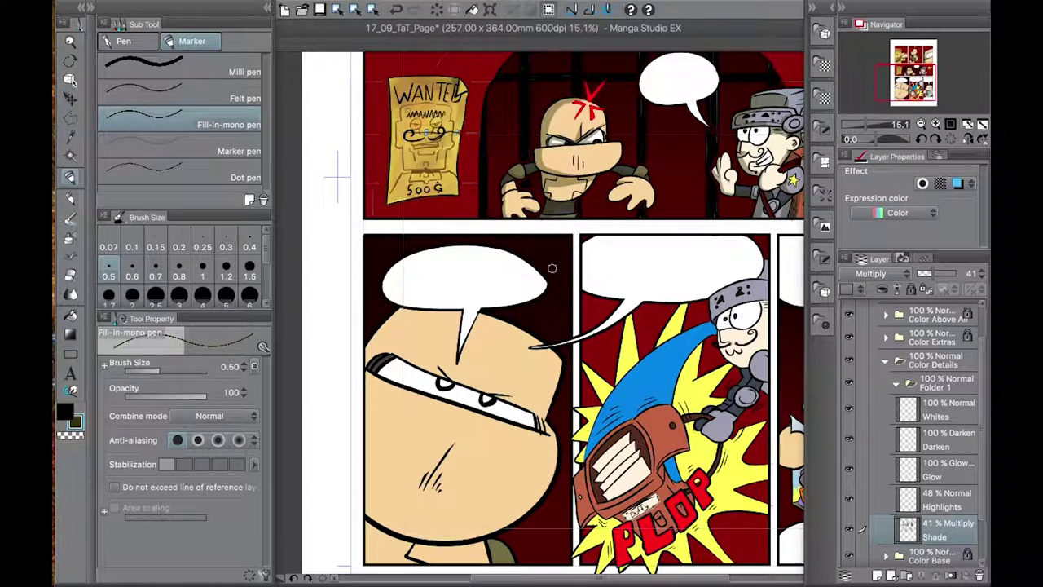
mouse_move(125, 6)
key(g)
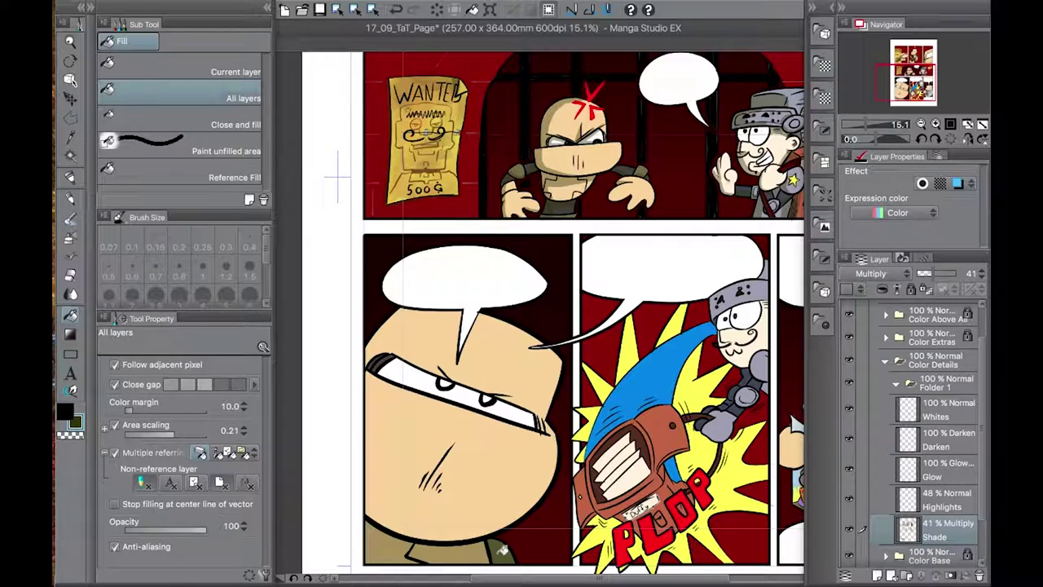
key(p)
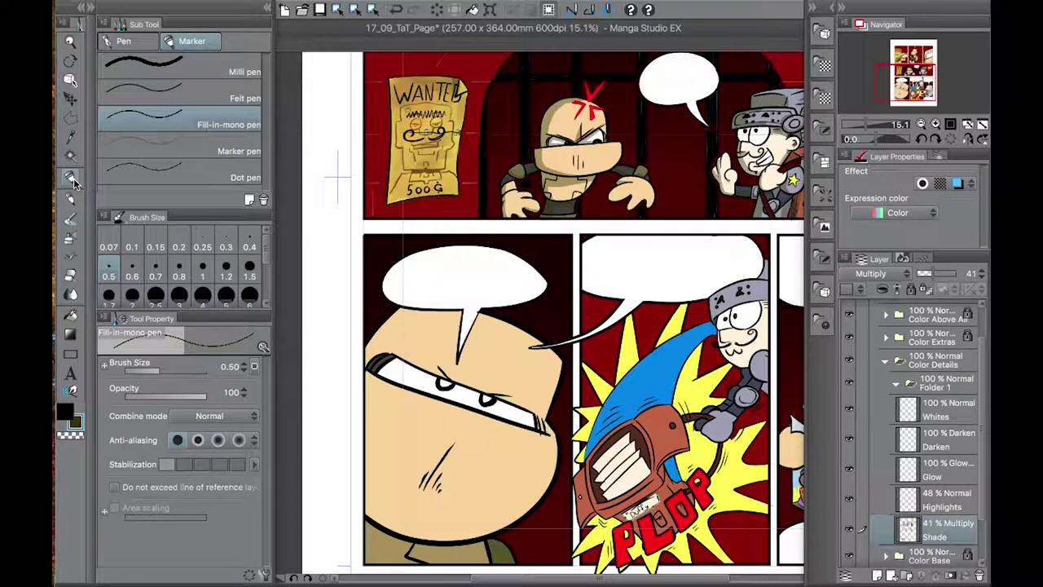
key(e)
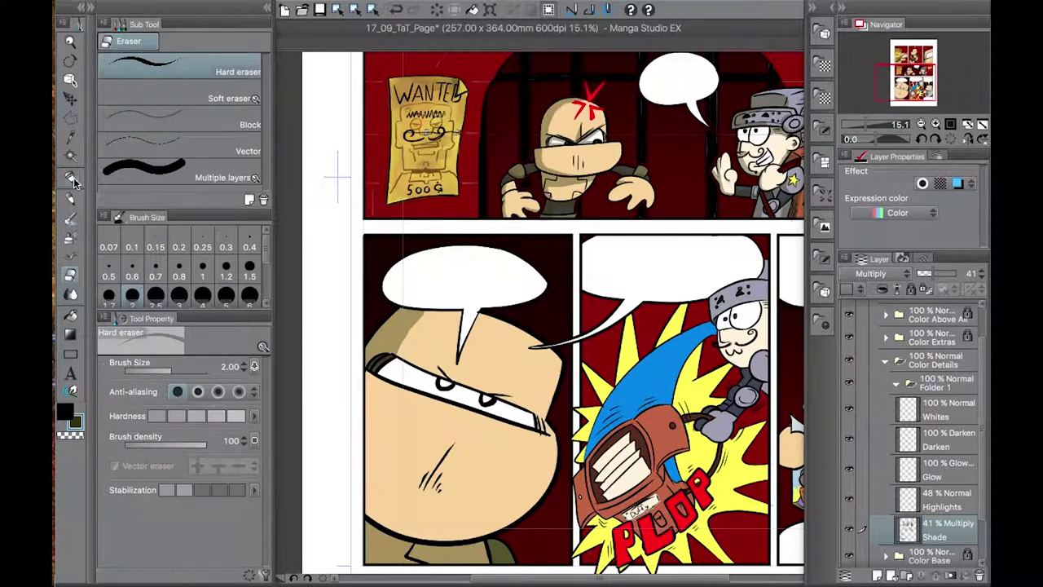
key(p)
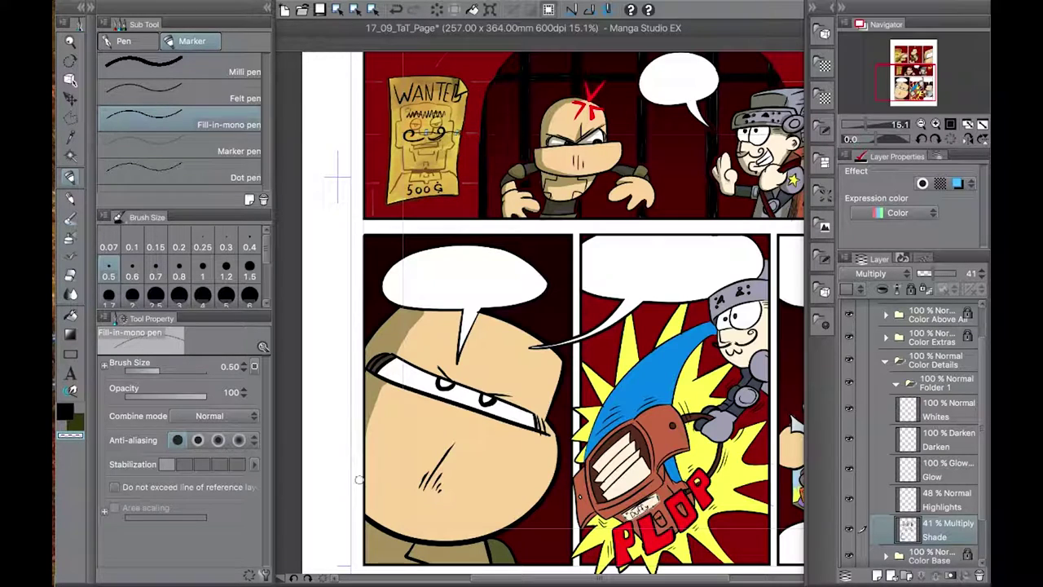
key(c)
key(c)
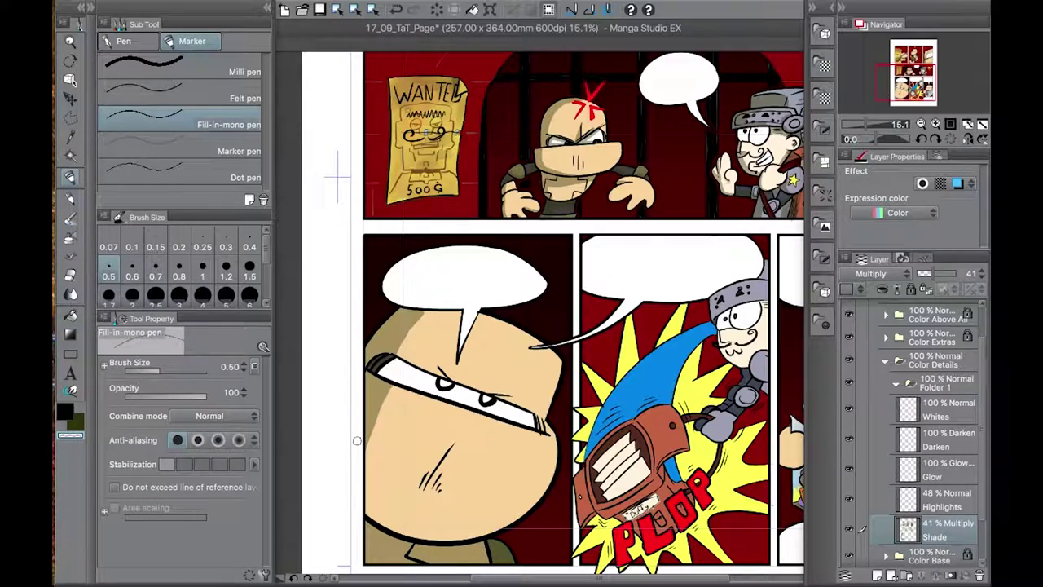
key(c)
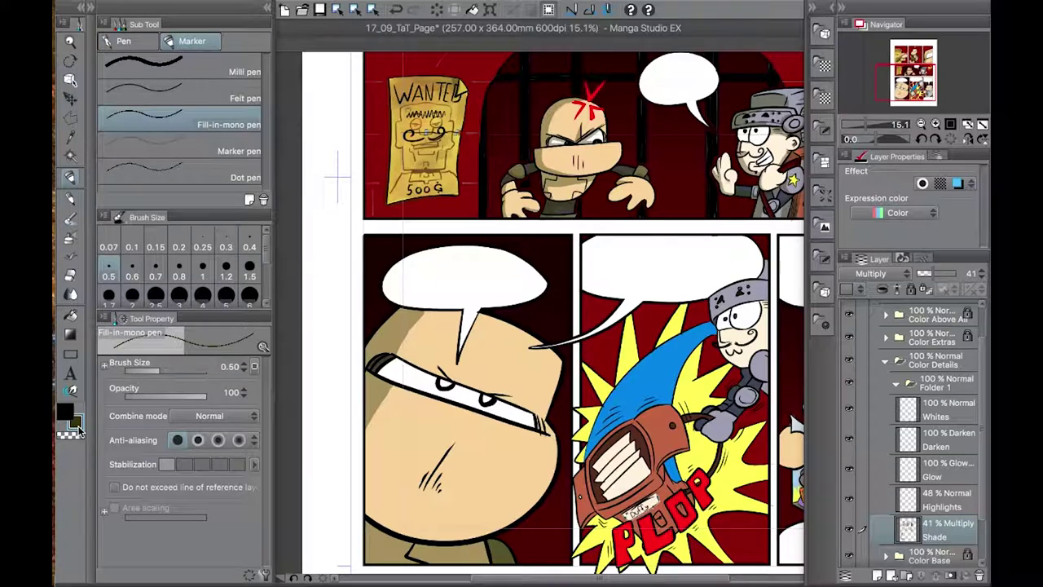
- Shade the close-up character's jaw, far side of the head and eye whites beneath the brow
mouse_move(491, 548)
mouse_down()
mouse_move(563, 518)
mouse_move(539, 541)
mouse_up()
key(ctrl+z)
mouse_move(550, 432)
mouse_down()
mouse_move(521, 518)
mouse_move(550, 457)
mouse_move(553, 352)
mouse_up()
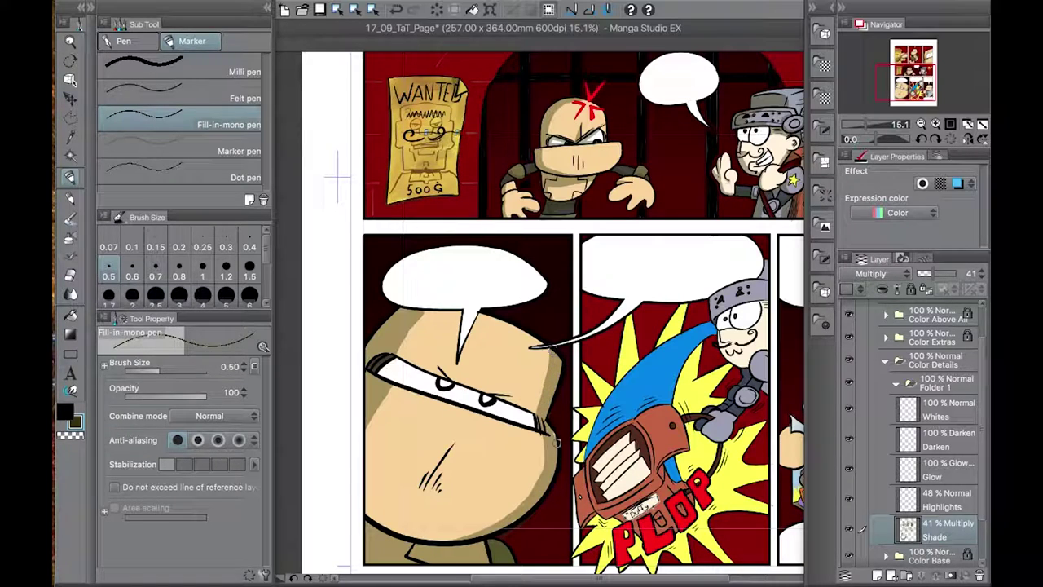
scroll(553, 350, down, 1)
key(c)
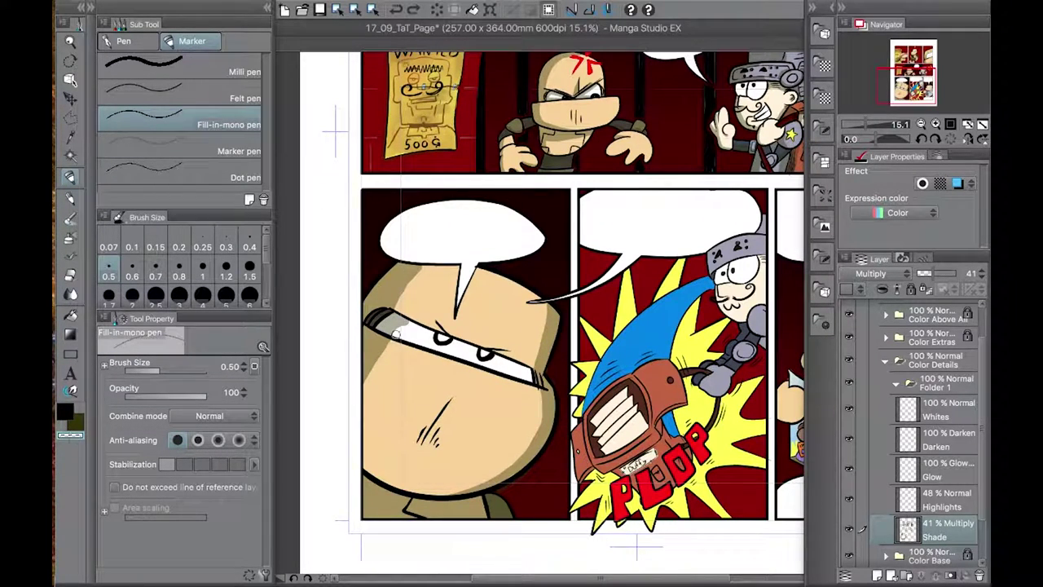
key(c)
mouse_move(395, 335)
mouse_down()
mouse_move(309, 334)
mouse_move(340, 339)
mouse_up()
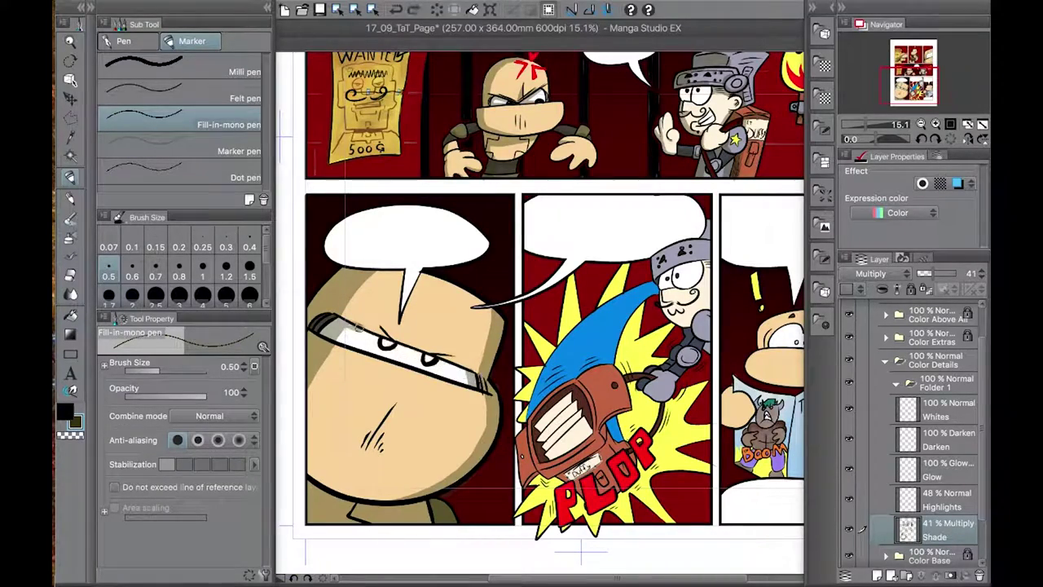
- Save the comic page
scroll(481, 374, up, 2)
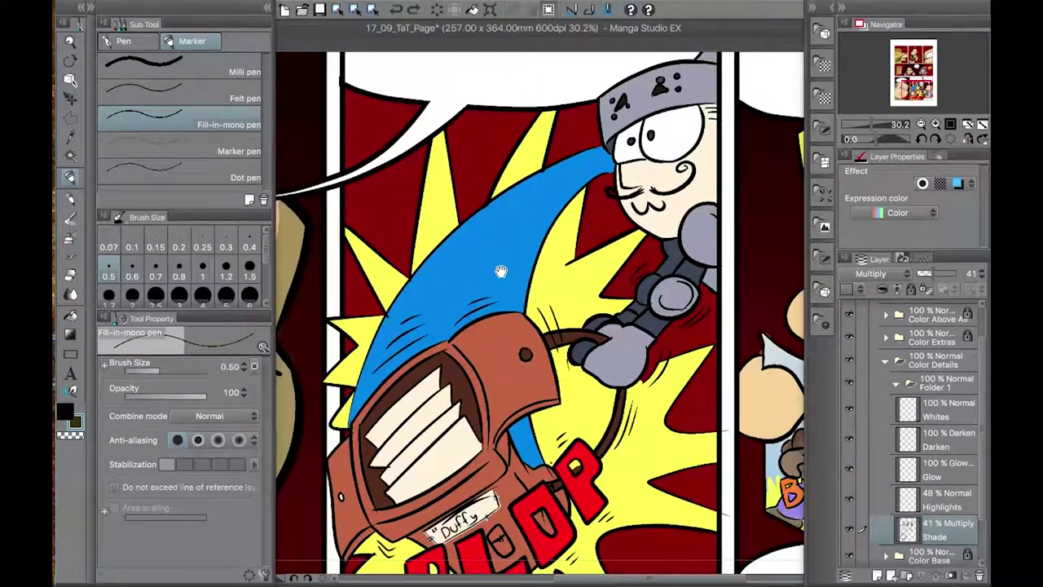
drag(501, 272, 494, 289)
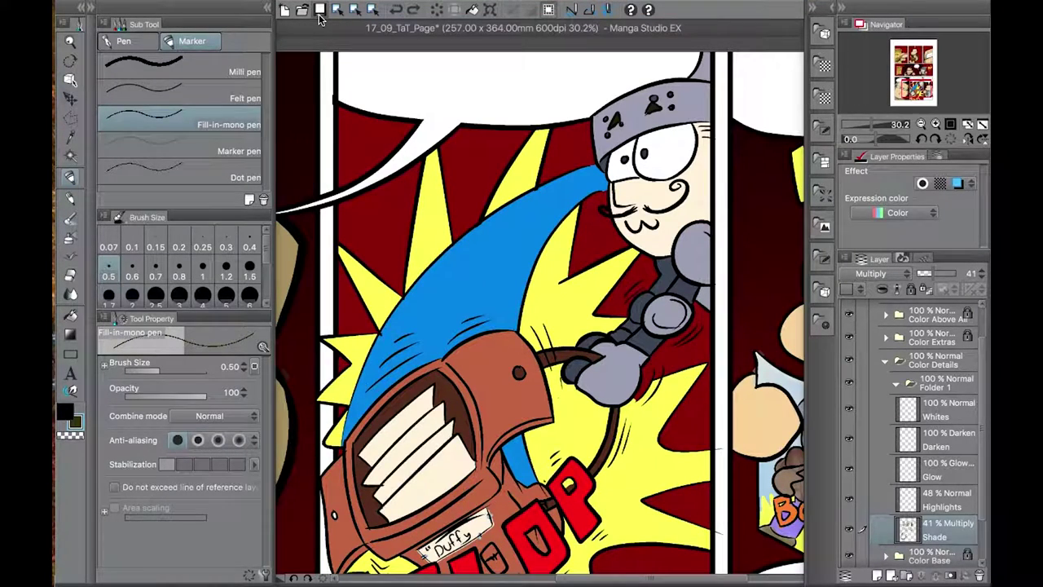
click(320, 12)
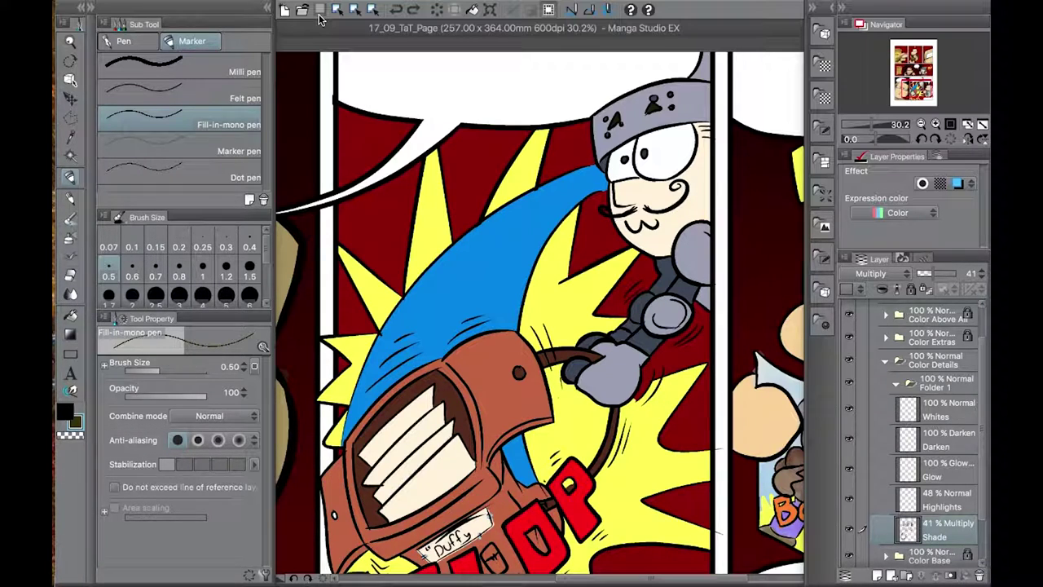
- Shade the falling backpack's lower pockets and "Duffy" name tag around the PLOP lettering
mouse_move(505, 484)
mouse_down()
mouse_move(568, 442)
mouse_move(466, 516)
mouse_up()
mouse_move(570, 425)
mouse_down()
mouse_move(554, 463)
mouse_move(469, 525)
mouse_move(457, 310)
mouse_up()
click(397, 9)
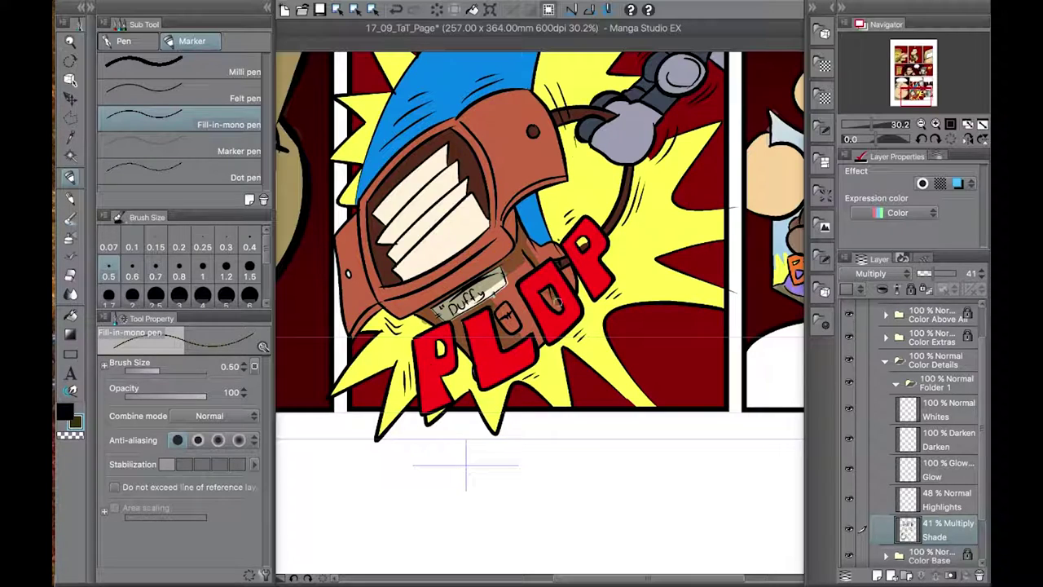
drag(510, 313, 572, 294)
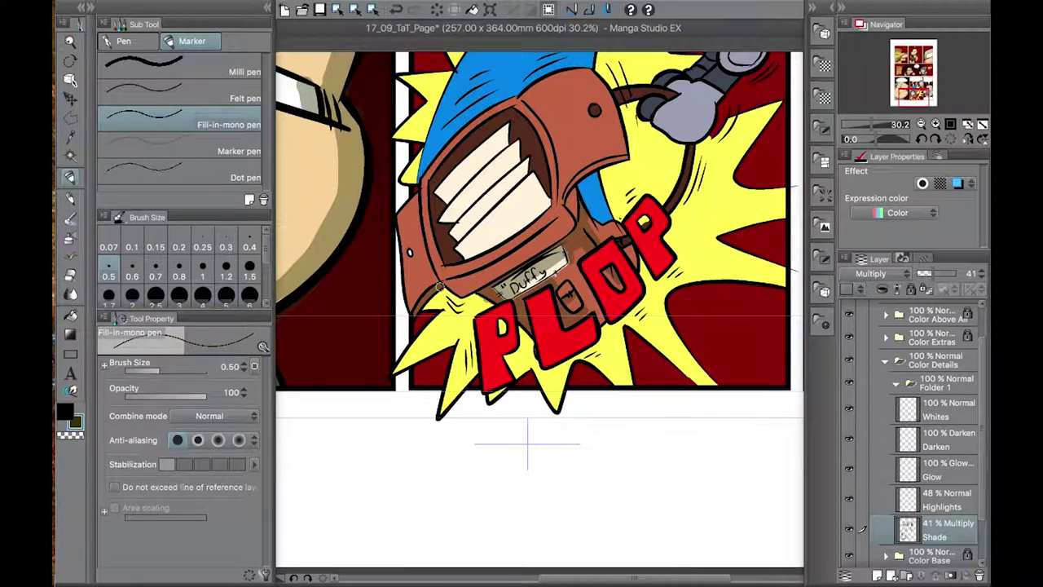
- Shade the papers inside the backpack and trim the shadow edges with the transparent color
mouse_move(471, 280)
mouse_down()
mouse_move(475, 250)
mouse_move(509, 229)
mouse_move(474, 262)
mouse_move(461, 235)
mouse_move(467, 184)
mouse_up()
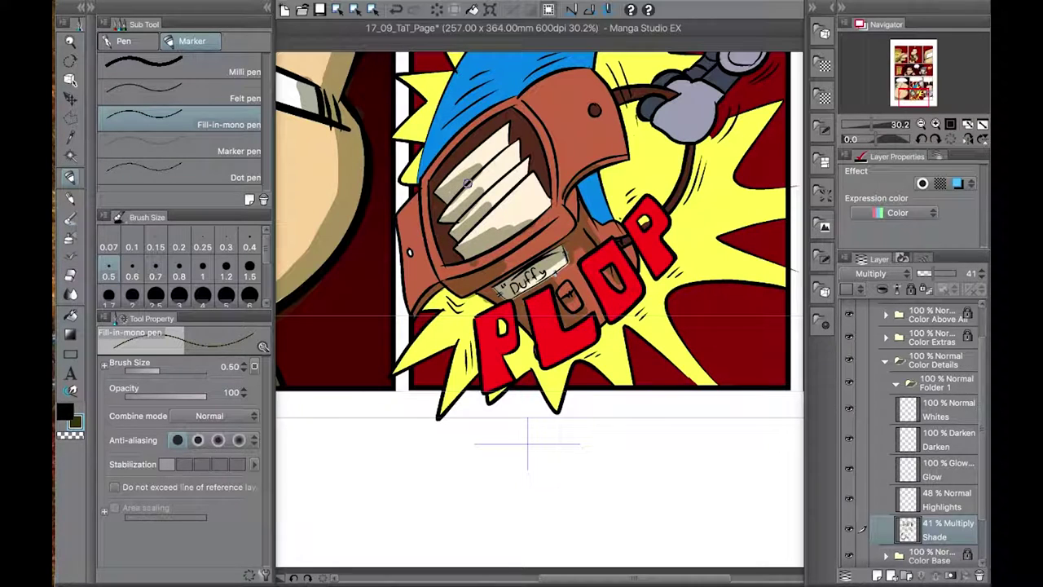
click(77, 437)
mouse_move(461, 226)
mouse_down()
mouse_move(520, 180)
mouse_move(524, 190)
mouse_move(457, 204)
mouse_move(520, 145)
mouse_up()
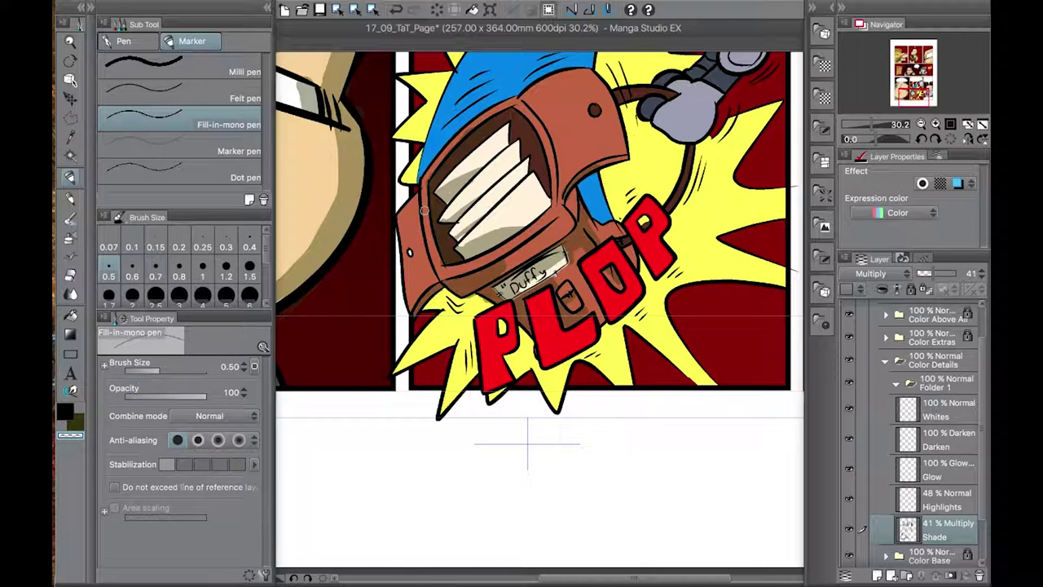
- Shade the backpack's opening rim and its open flap
key(c)
drag(424, 210, 430, 281)
mouse_move(428, 181)
mouse_down()
mouse_move(506, 106)
mouse_move(566, 196)
mouse_up()
drag(528, 94, 570, 184)
key(c)
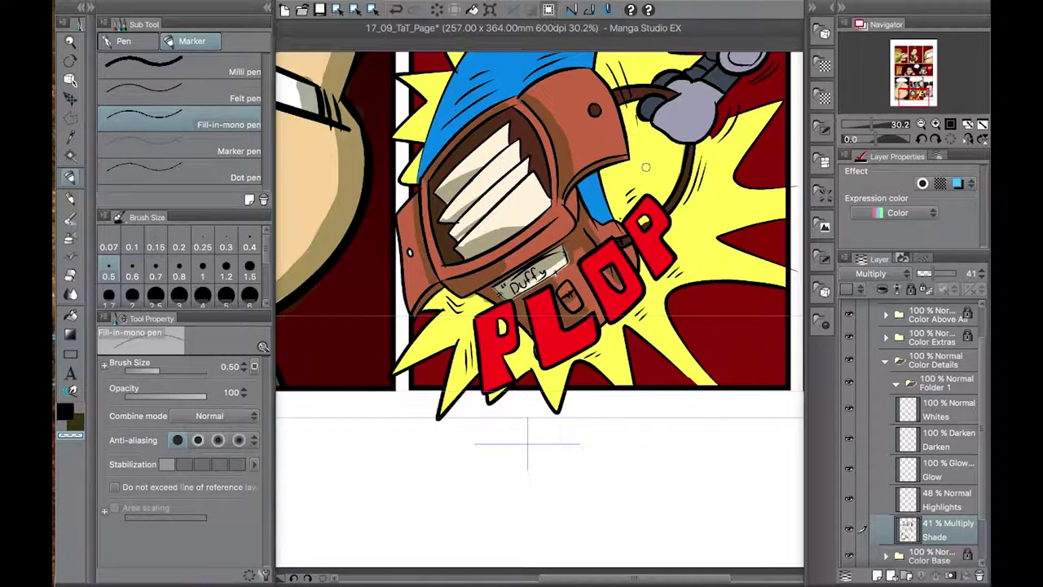
- Shade the soldier's shoulder, chin and the area under the mustache and helmet, using the Fill-in-mono and Textured pens
drag(646, 167, 547, 345)
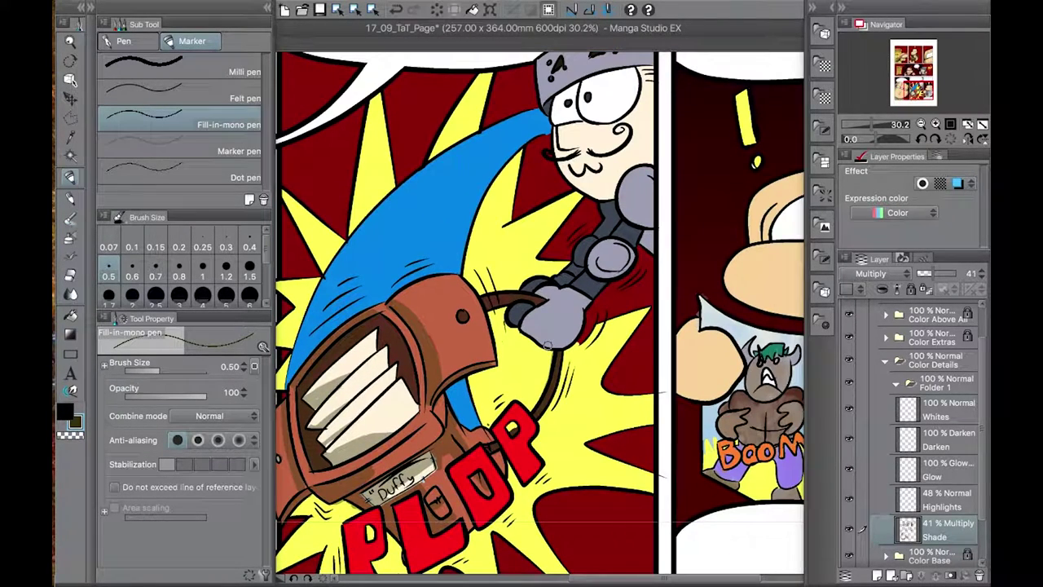
drag(641, 228, 652, 217)
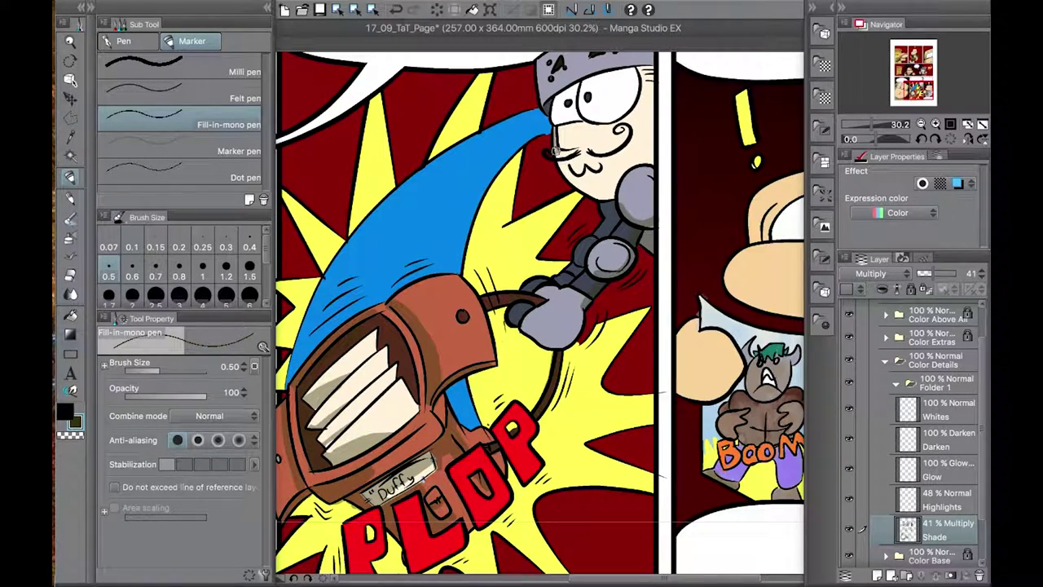
drag(575, 151, 578, 171)
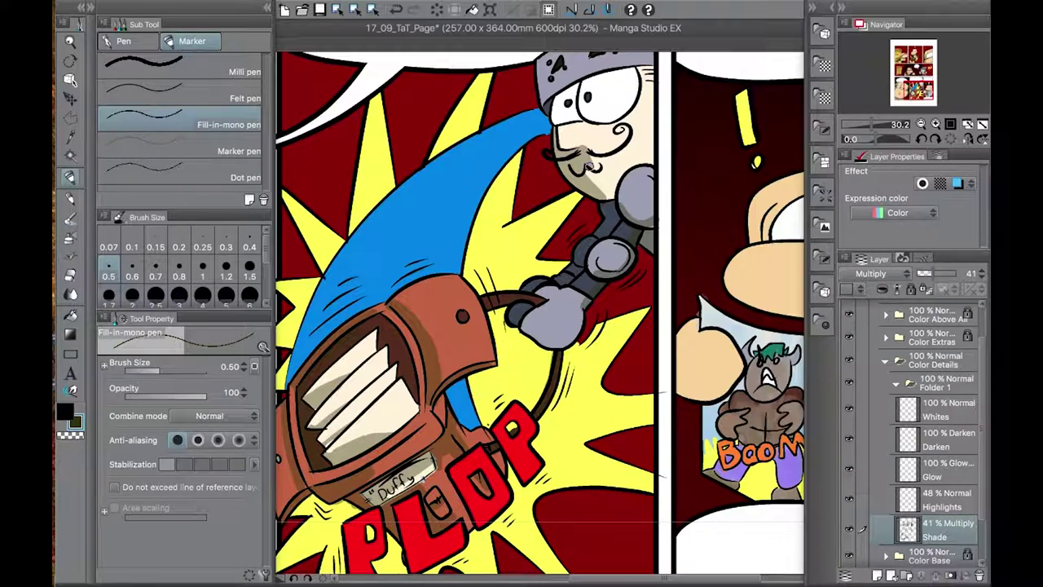
key(p)
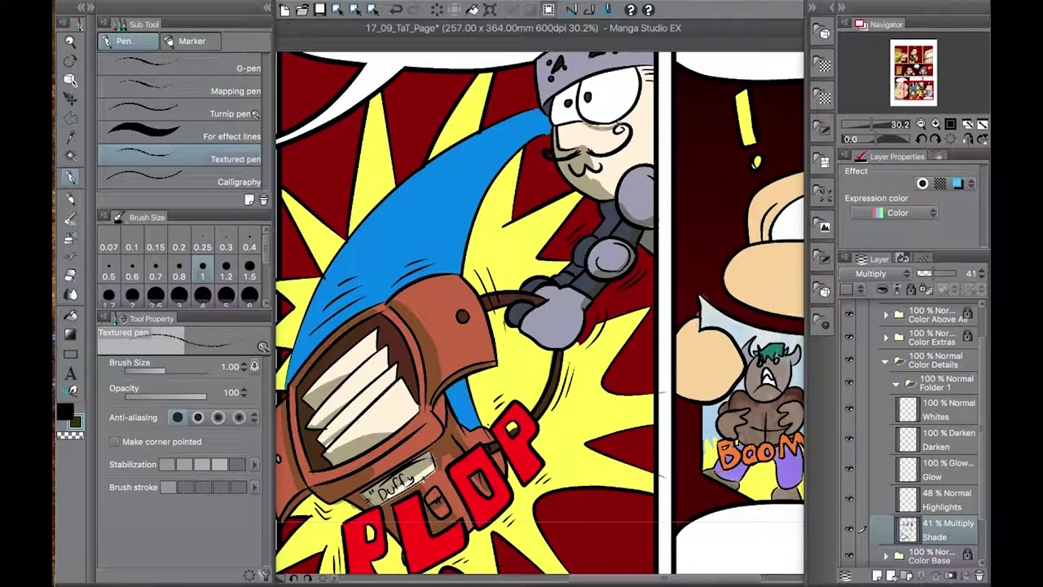
drag(620, 129, 586, 157)
key(p)
scroll(644, 78, up, 3)
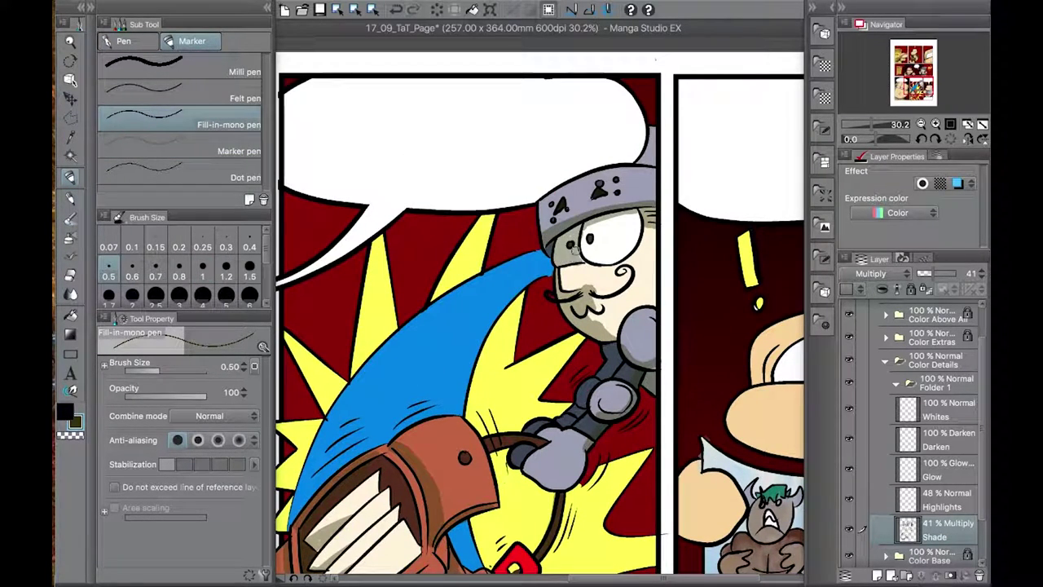
- Shade the soldier's glove, arm segments and helmet in the PLOP panel
scroll(576, 247, down, 3)
scroll(575, 247, left, 2)
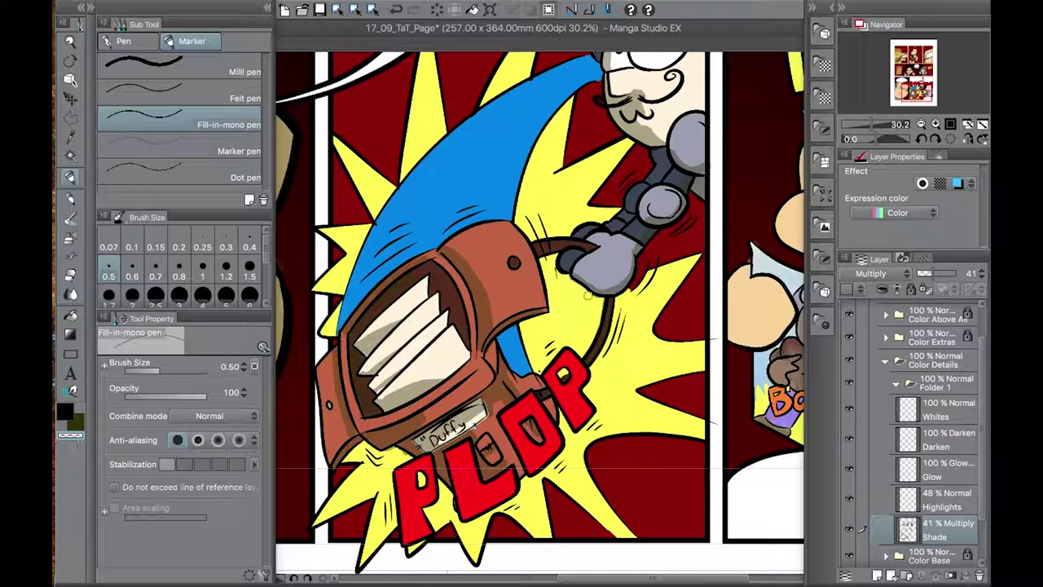
key(x)
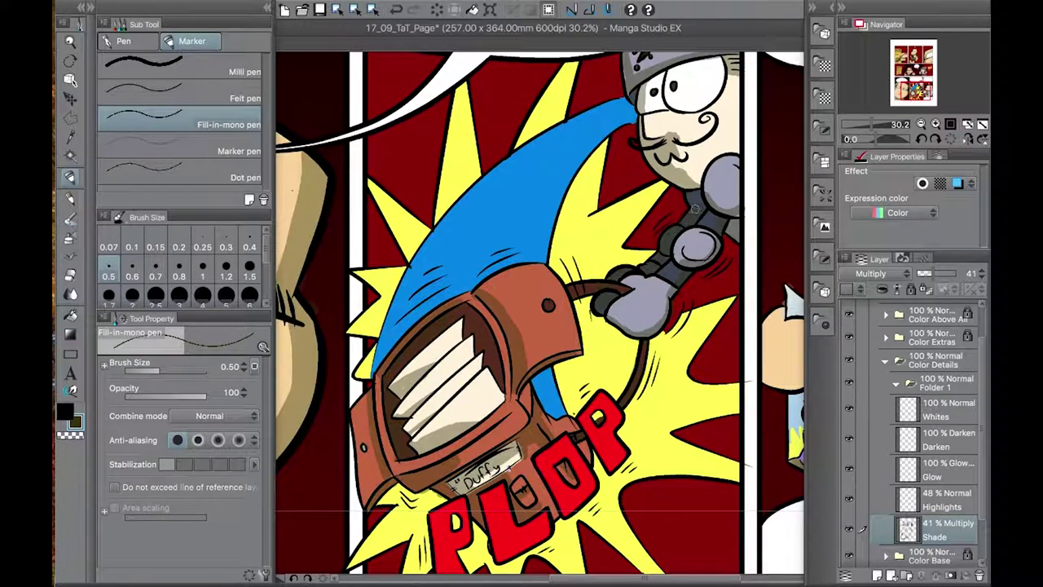
scroll(693, 209, up, 3)
scroll(694, 208, right, 2)
key(c)
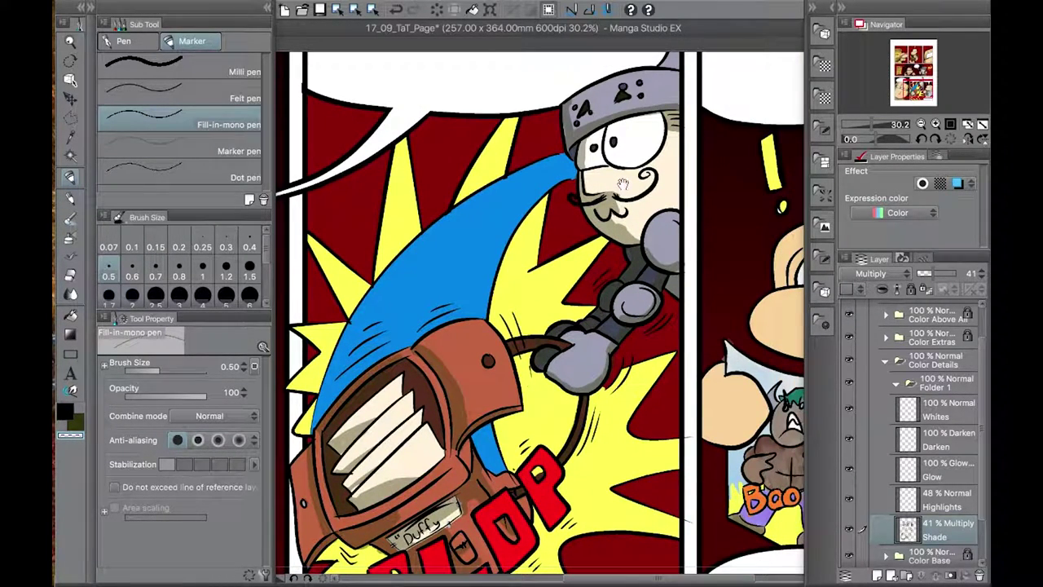
scroll(622, 186, down, 1)
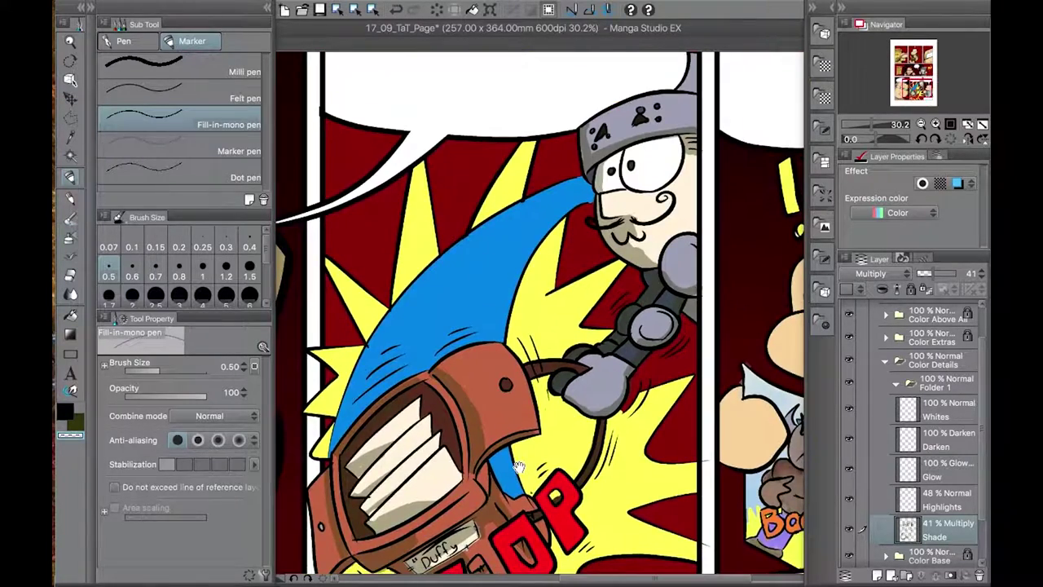
scroll(621, 249, down, 3)
scroll(607, 210, right, 8)
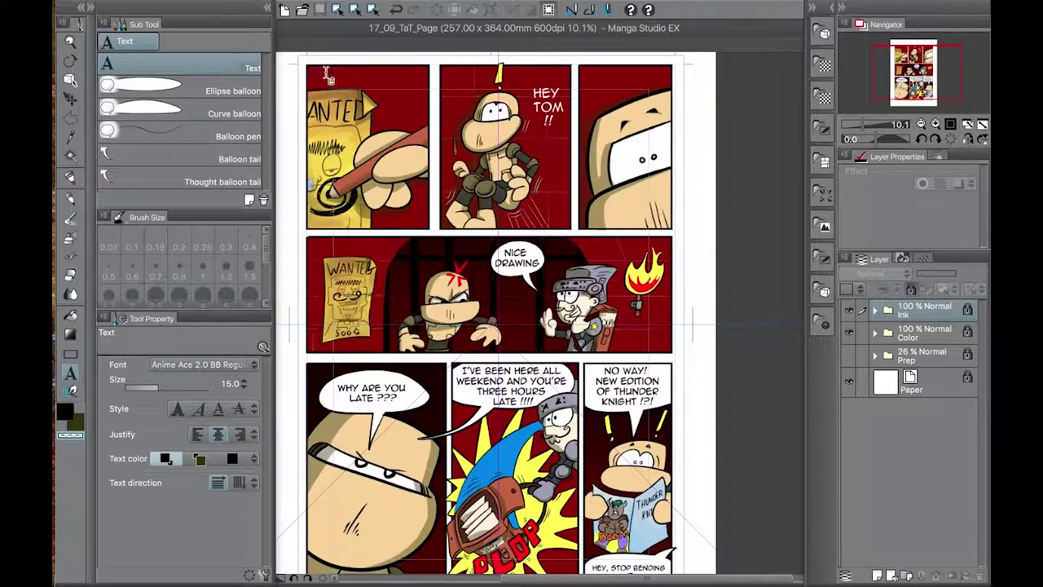
scroll(361, 159, left, 10)
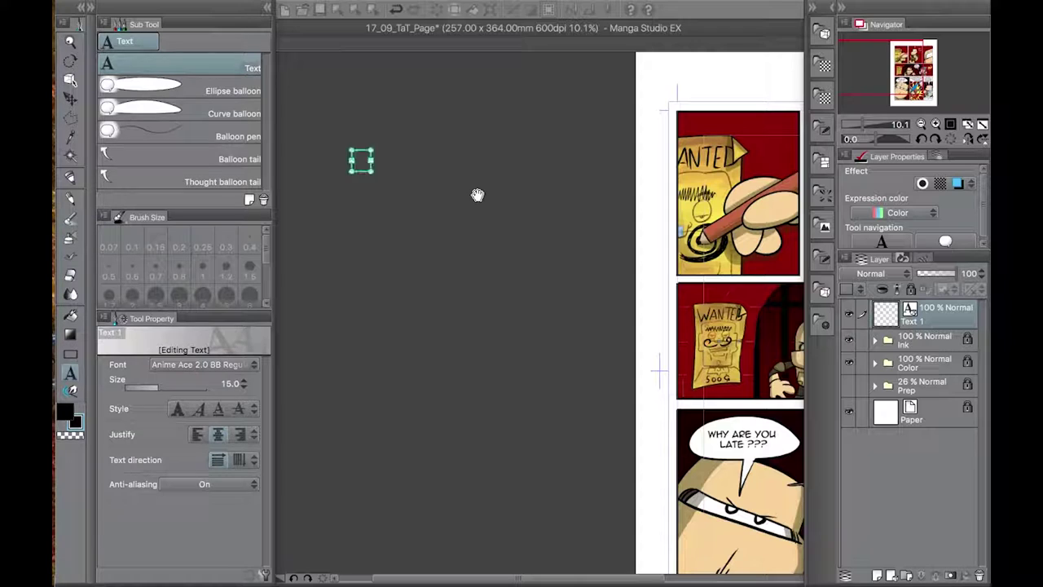
scroll(686, 181, up, 2)
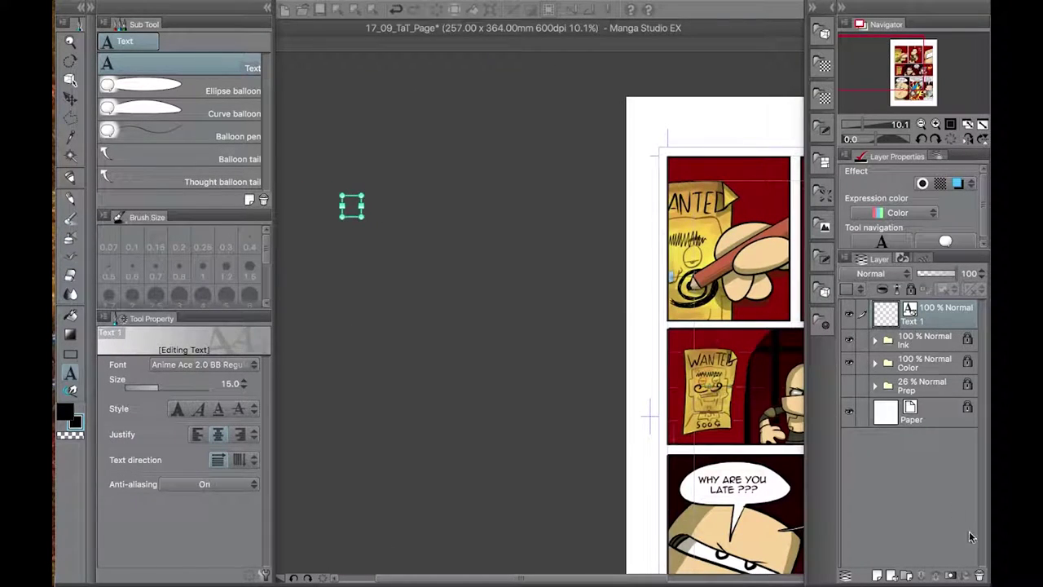
key(k)
key(Delete)
click(603, 234)
- Start a small text note above the top panels beginning with "SIGH.... JUST MADE THE FONT"
scroll(489, 309, right, 5)
scroll(488, 309, right, 5)
key(t)
click(451, 151)
text(*SIGH*... JUST)
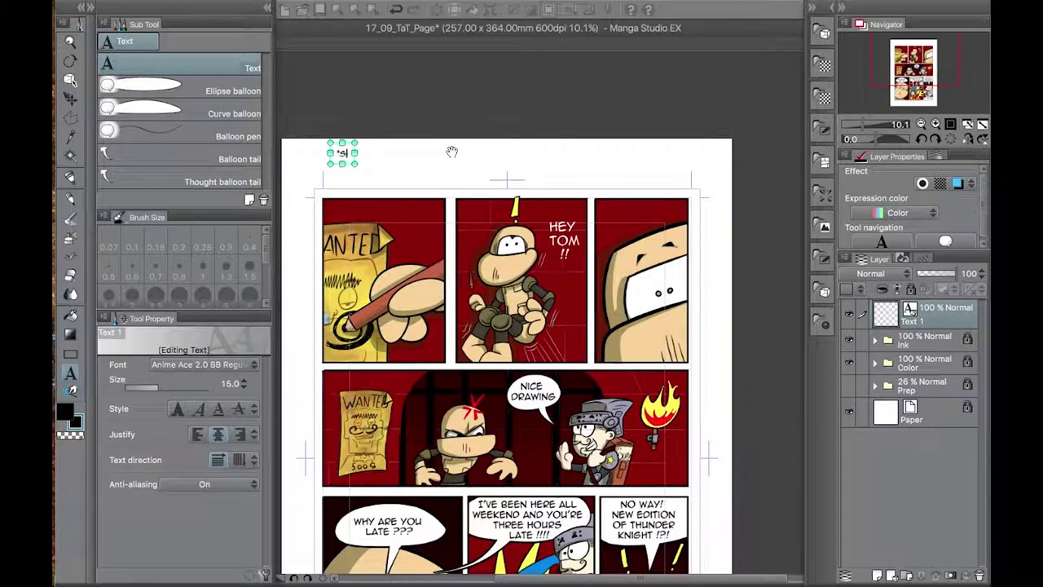
text( MAKE THE FONT A LITTLE LARGE)
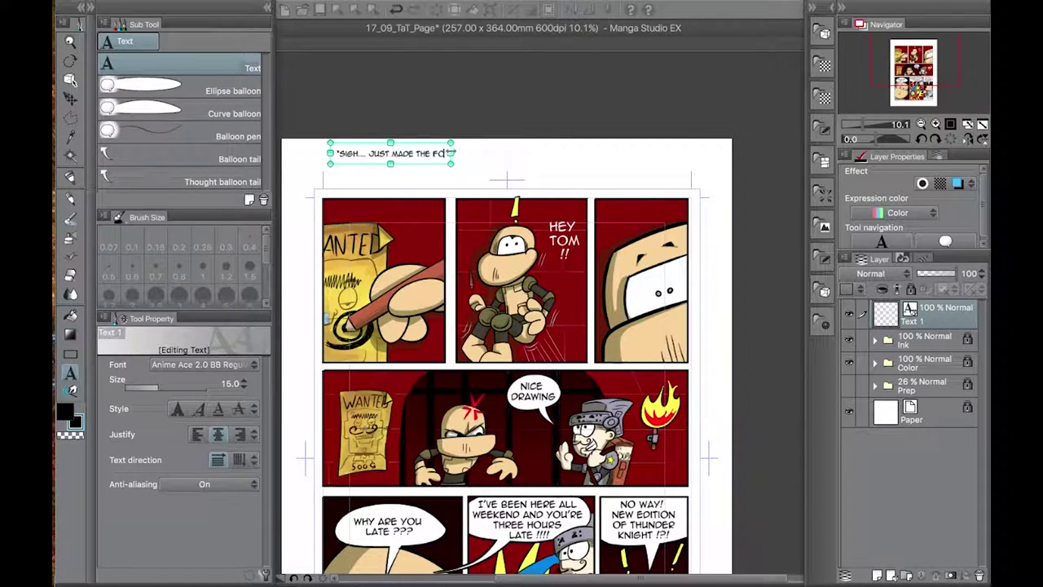
- Replace the note with "THAT'S ABOUT IT.... DIDN'T RECORD IT ON THE SCREEN. SORRY... YOU DIDN'T MISS ANYTHING REALLY"
key(BackSpace)
key(BackSpace)
key(BackSpace)
key(BackSpace)
key(BackSpace)
key(BackSpace)
key(BackSpace)
key(BackSpace)
key(BackSpace)
key(BackSpace)
key(BackSpace)
key(BackSpace)
key(BackSpace)
key(BackSpace)
key(BackSpace)
key(BackSpace)
key(BackSpace)
key(BackSpace)
key(BackSpace)
key(BackSpace)
key(BackSpace)
key(BackSpace)
key(BackSpace)
key(BackSpace)
key(BackSpace)
key(BackSpace)
key(BackSpace)
key(BackSpace)
text(THAT)
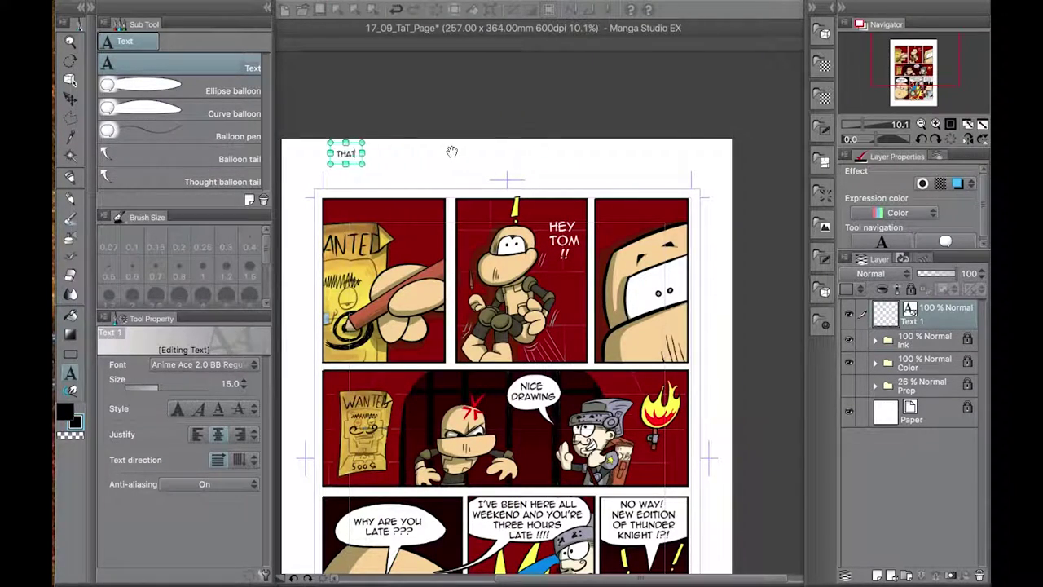
text('S ABOUT IT.... DIDN'T RECORD IT ON THE SCREEN.)
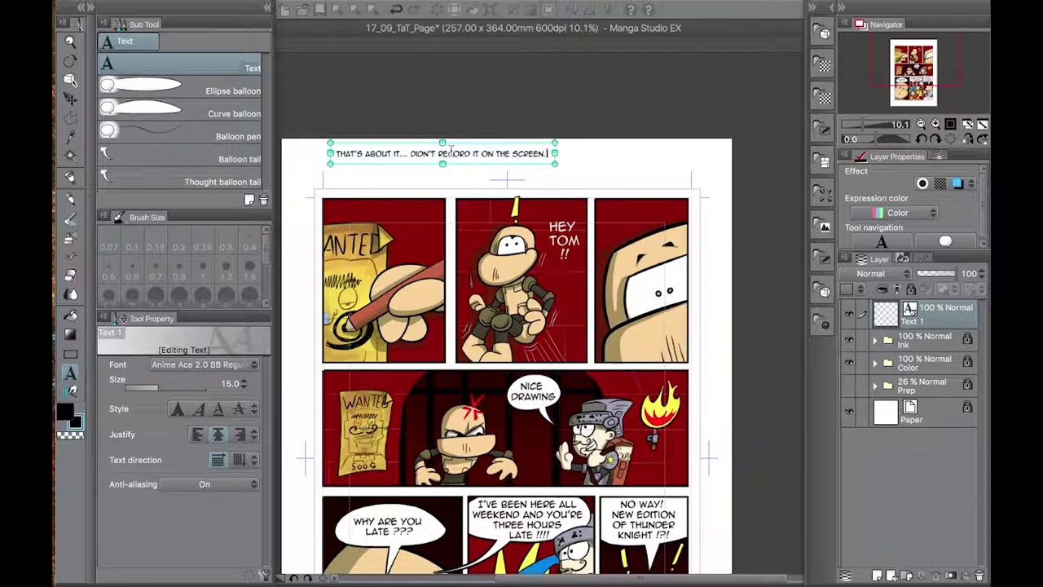
text(  SORRY... YOU DIDN'T MISS ANYTHING REALLY)
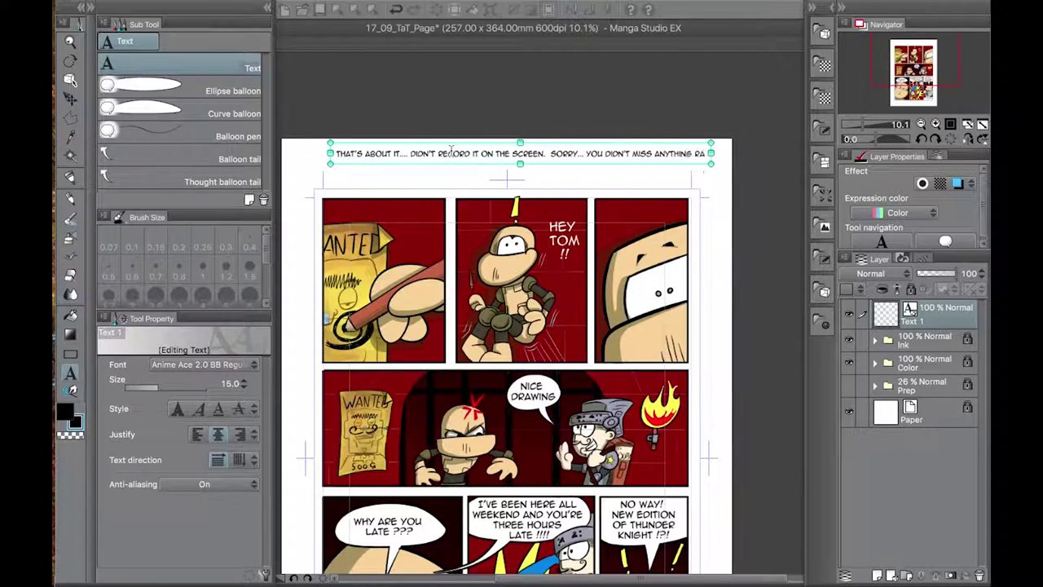
- Delete the note's text layer from above the top panels
key(Delete)
key(Return)
scroll(482, 211, up, 2)
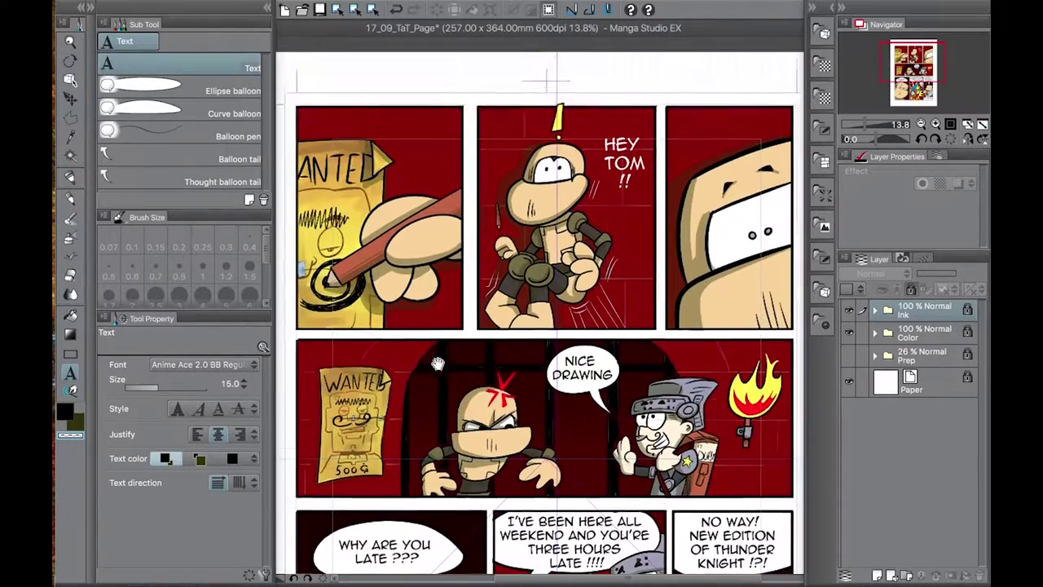
- On the Shade layer, shade the hand and the shadows cast on the comic book in the last panel using the Fill-in-mono pen
scroll(570, 244, down, 5)
click(913, 333)
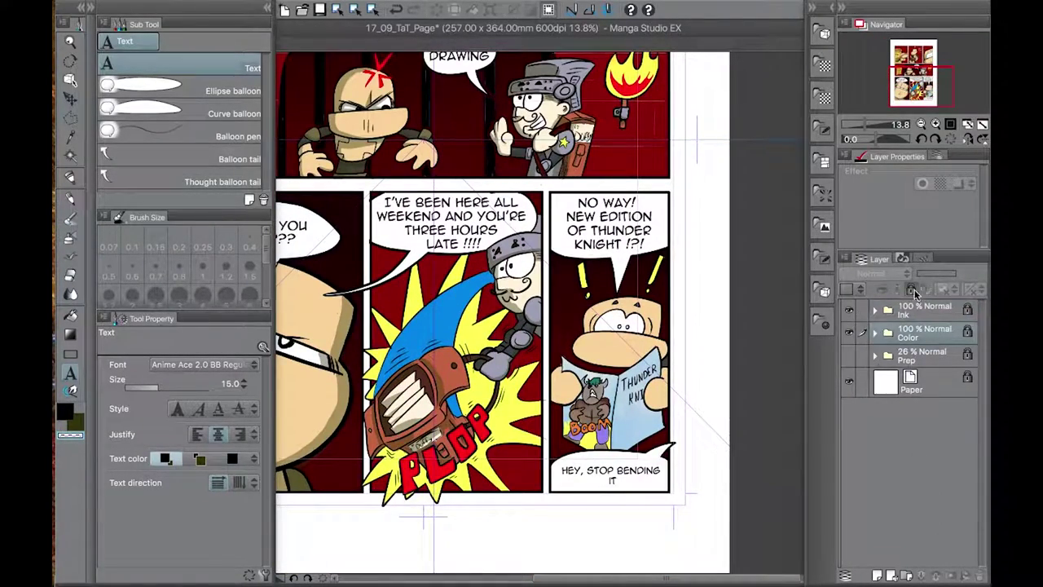
click(875, 332)
scroll(921, 423, down, 2)
click(949, 505)
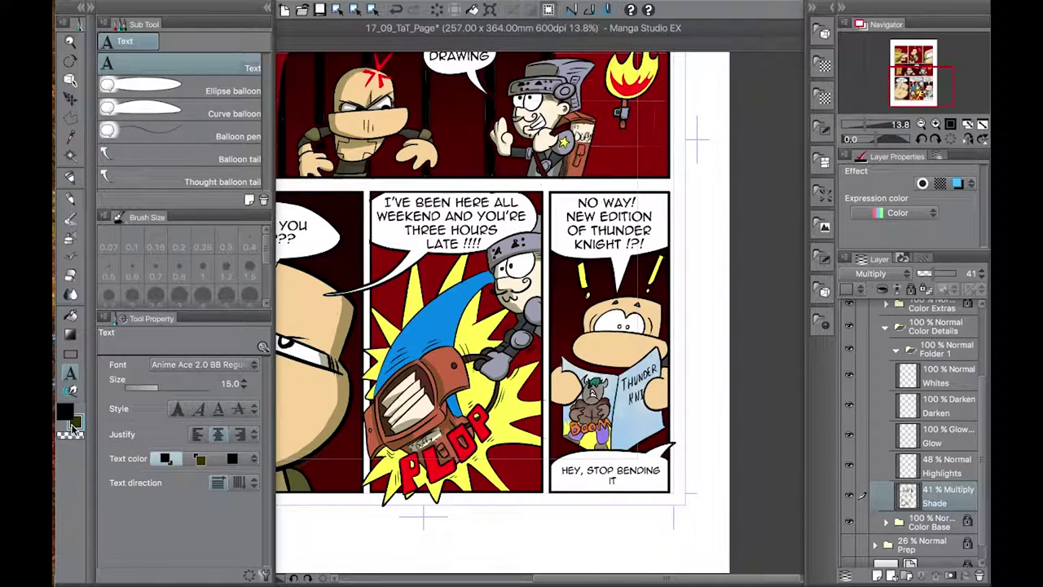
key(p)
scroll(464, 388, up, 2)
scroll(464, 388, up, 1)
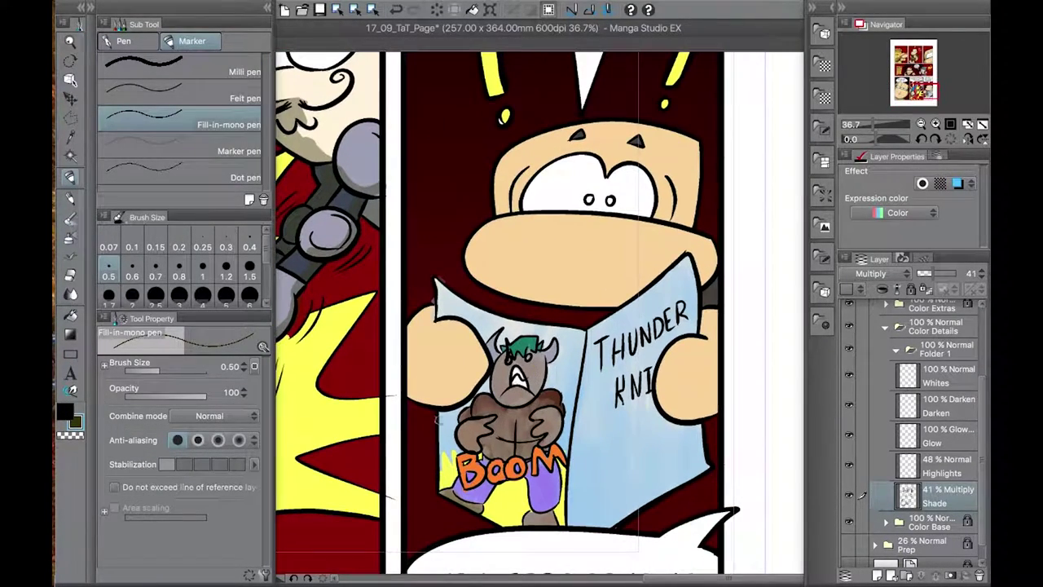
mouse_move(620, 408)
mouse_down()
mouse_move(531, 368)
mouse_move(639, 371)
mouse_move(575, 381)
mouse_up()
click(70, 437)
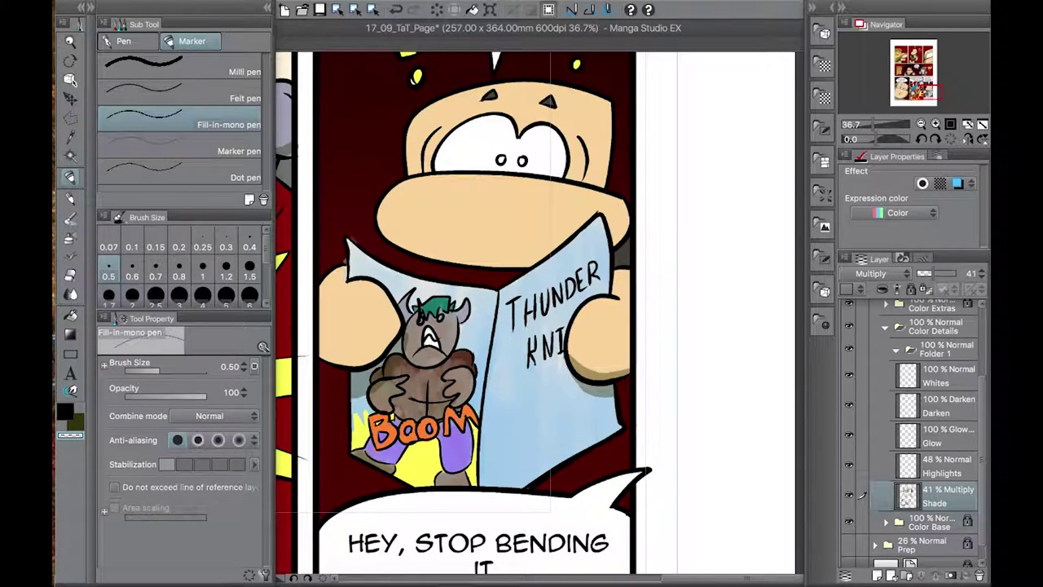
drag(404, 343, 397, 434)
key(c)
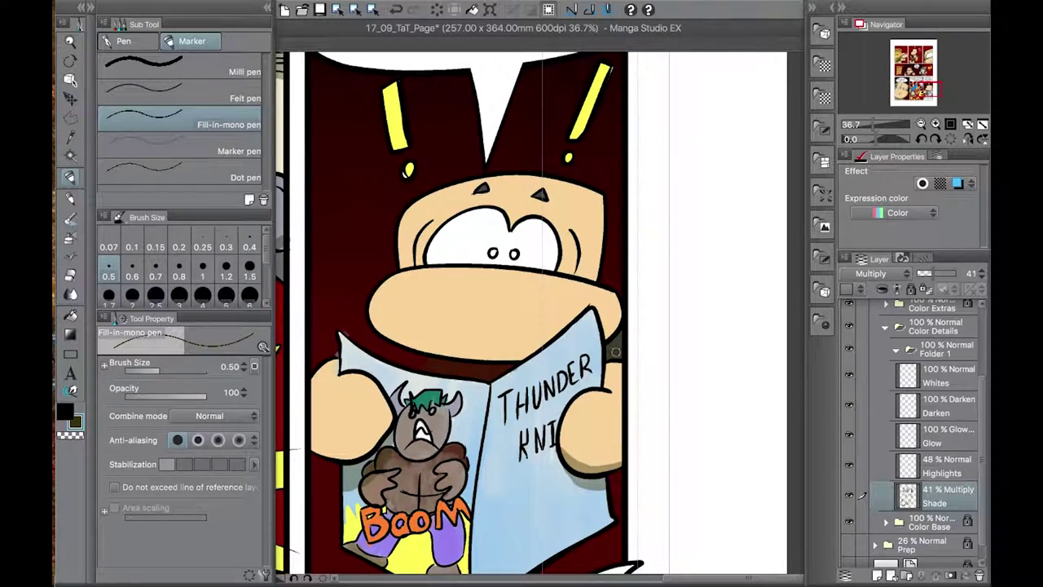
- Shade the side of the reading character's head and the wrinkles around the eyes
drag(603, 270, 588, 315)
mouse_move(373, 324)
mouse_down()
mouse_move(390, 301)
mouse_move(359, 351)
mouse_move(441, 259)
mouse_up()
drag(402, 298, 440, 257)
key(c)
key(c)
mouse_move(536, 269)
mouse_down()
mouse_move(548, 323)
mouse_move(579, 303)
mouse_up()
key(c)
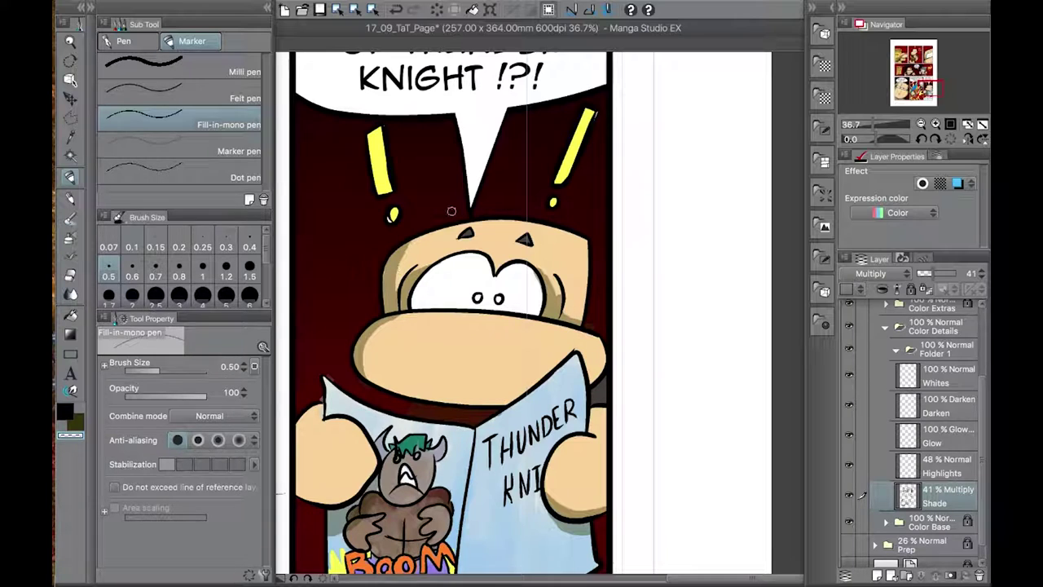
- Shade the underside of the reading character's muzzle and the far side of the face
drag(450, 211, 467, 159)
key(c)
scroll(710, 296, down, 3)
key(c)
key(c)
key(c)
scroll(703, 321, up, 6)
drag(688, 363, 699, 137)
key(c)
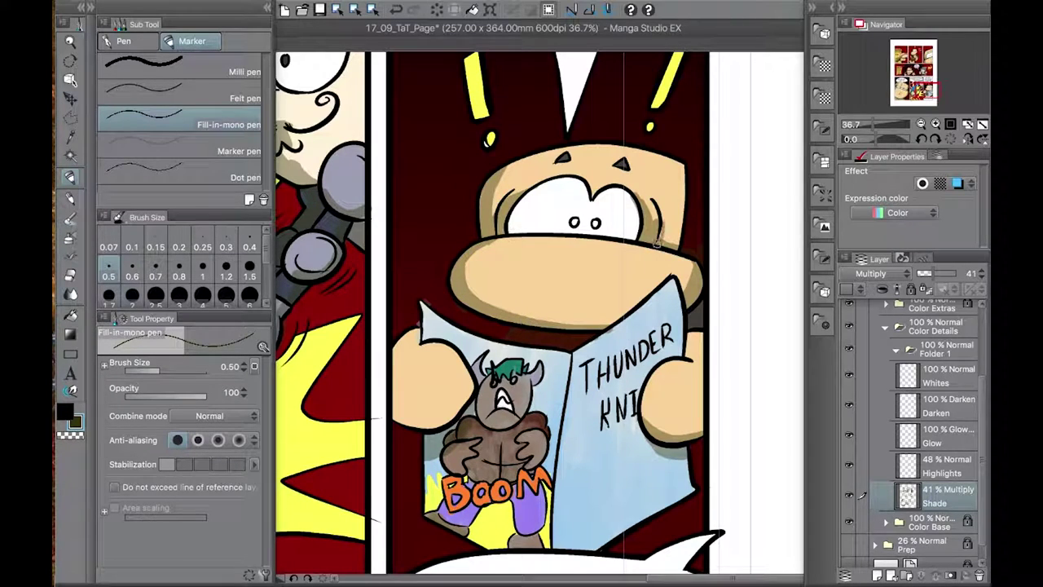
- Shade the other hand and the illustrated cover of the comic book, trimming the shadow edges with the transparent color
key(c)
key(c)
key(c)
key(c)
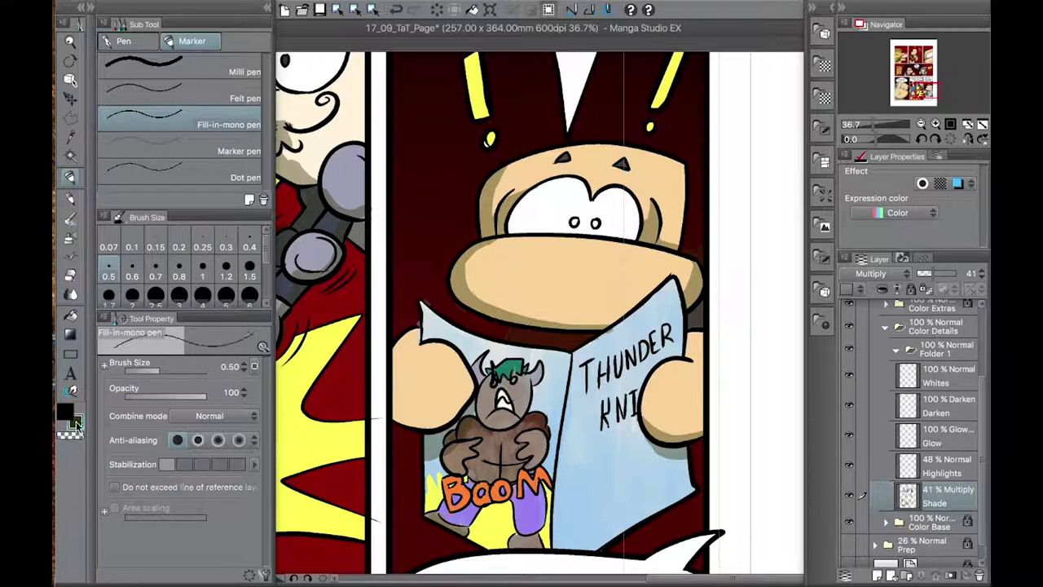
drag(643, 186, 691, 81)
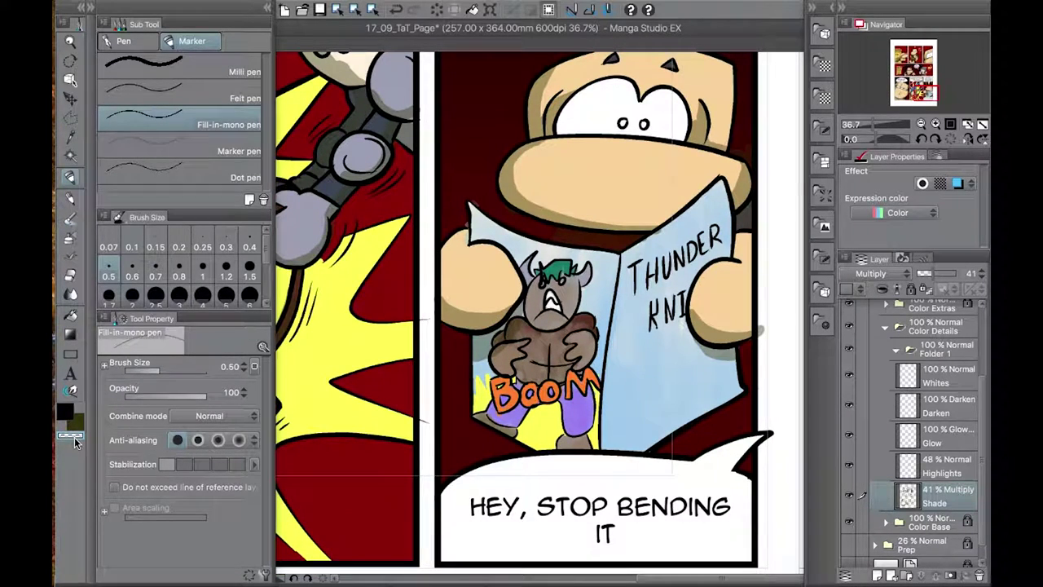
drag(759, 329, 777, 290)
mouse_move(493, 339)
mouse_down()
mouse_move(509, 378)
mouse_move(569, 413)
mouse_move(538, 401)
mouse_move(617, 400)
mouse_move(598, 377)
mouse_move(576, 414)
mouse_move(538, 400)
mouse_up()
key(c)
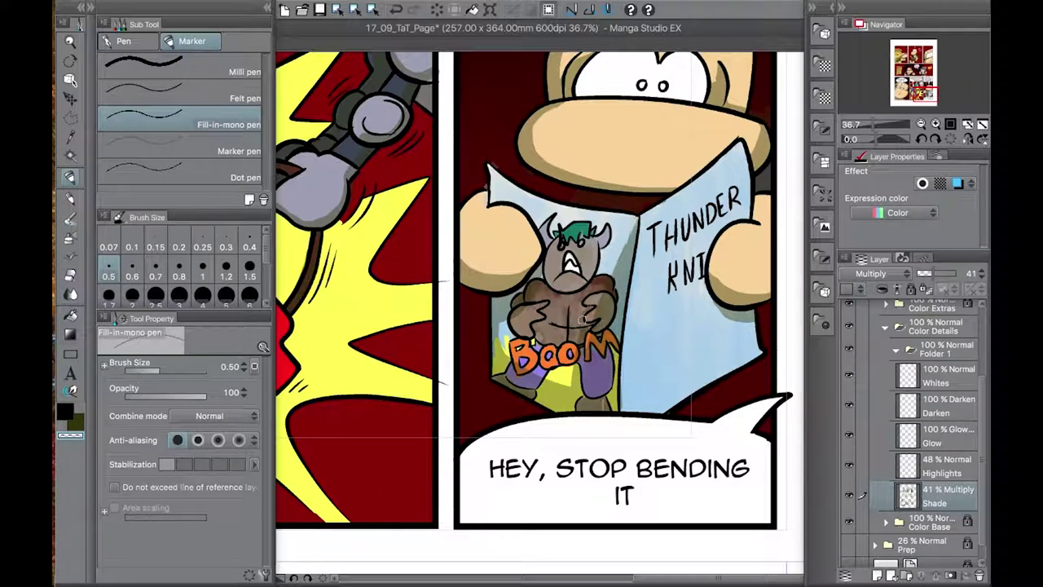
- Lock the shading layers' Folder 1, and unlock the Color Base folder to work on its Grads layer
scroll(636, 211, up, 3)
scroll(636, 211, down, 3)
scroll(637, 211, up, 2)
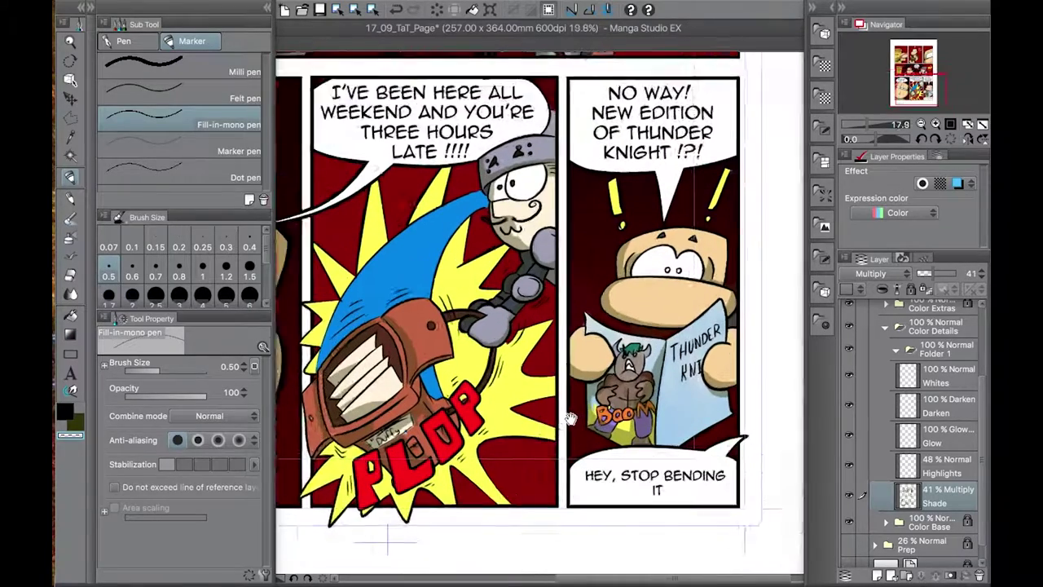
drag(751, 276, 699, 301)
scroll(716, 296, down, 2)
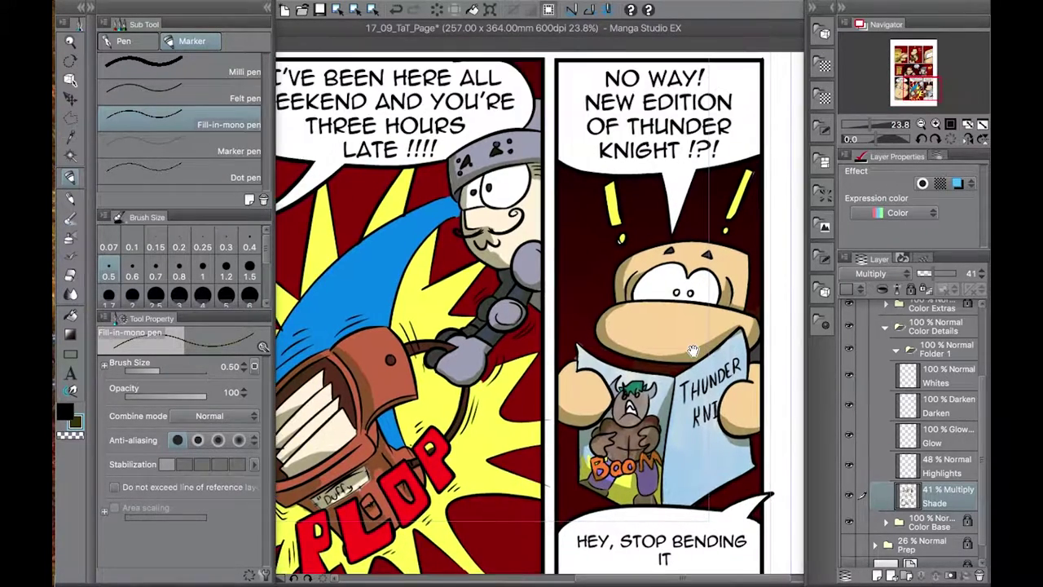
click(937, 349)
scroll(858, 526, down, 1)
click(929, 502)
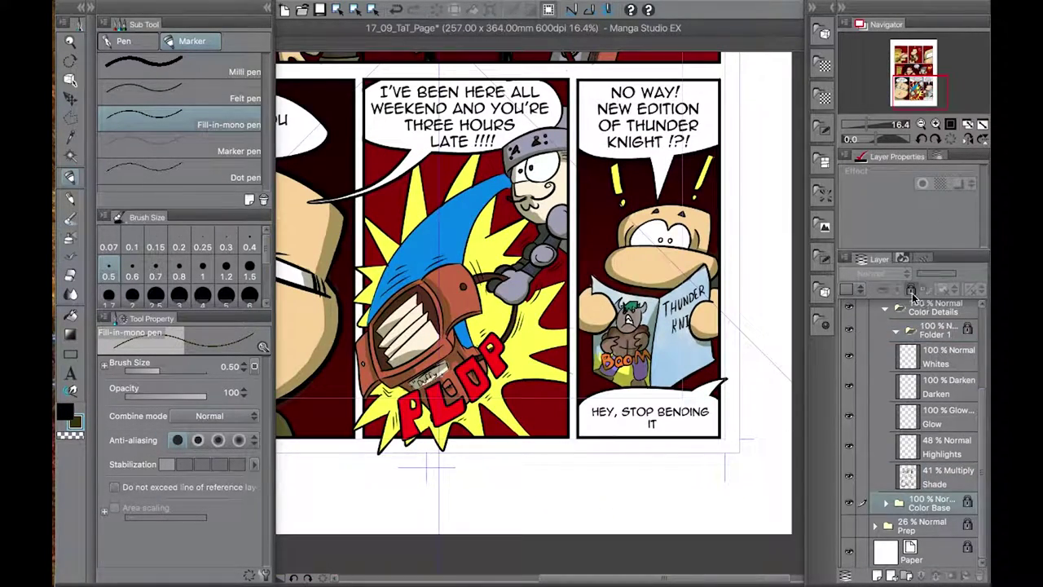
click(885, 502)
scroll(937, 489, down, 3)
scroll(980, 519, down, 2)
click(945, 408)
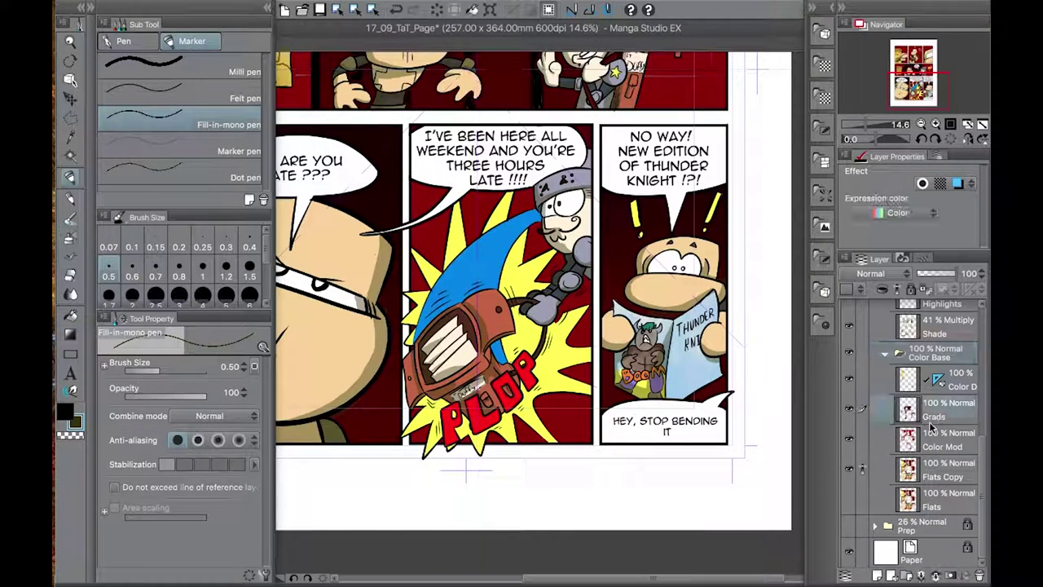
- Fill the blue swoosh behind the backpack with the Daytime sky gradient and touch it up with the Fill-in-mono pen
key(w)
click(494, 336)
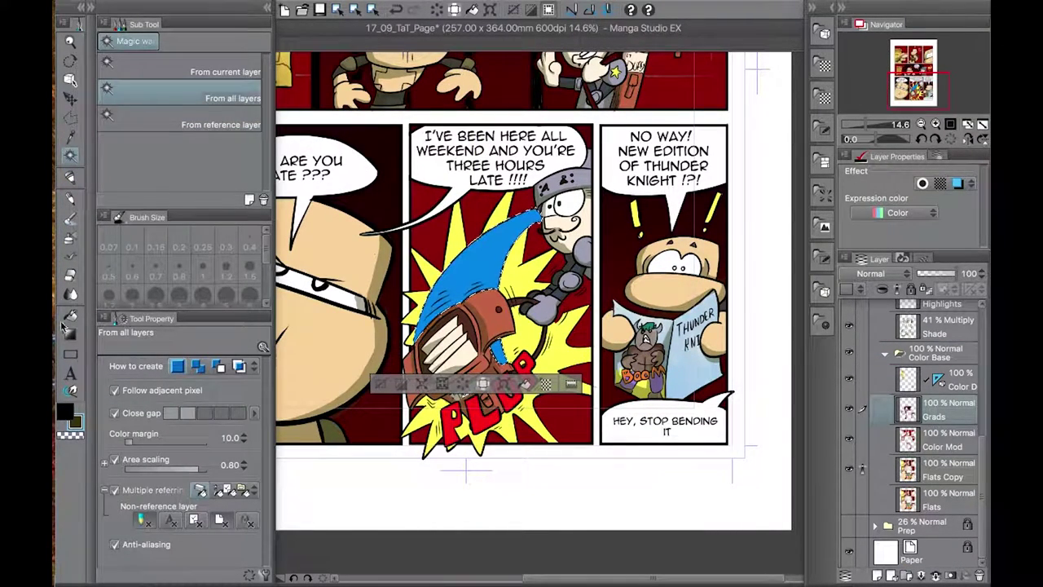
key(g)
drag(522, 265, 499, 352)
key(ctrl+d)
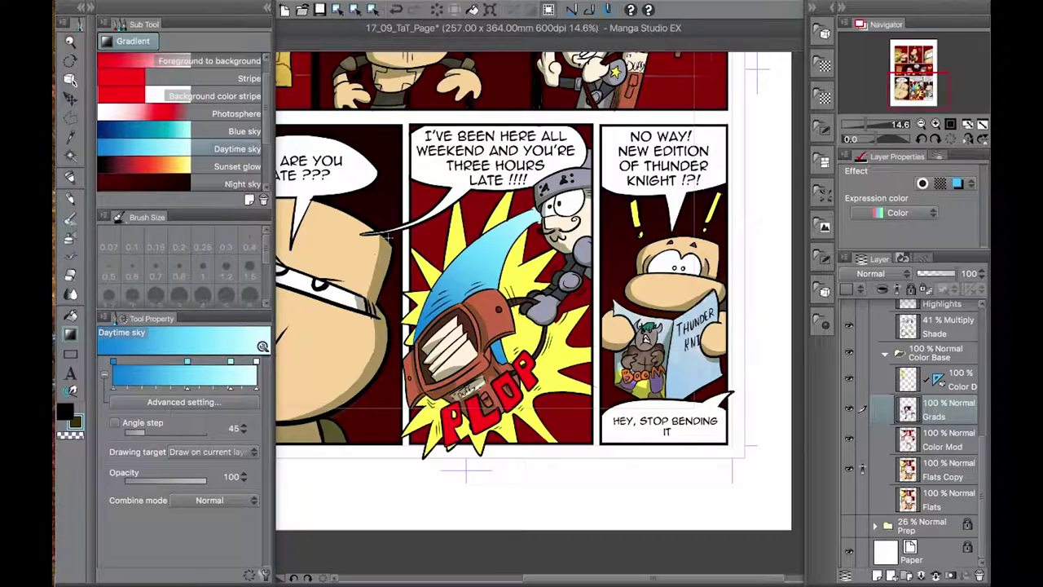
scroll(542, 194, up, 4)
key(p)
mouse_move(528, 298)
mouse_down()
mouse_move(539, 257)
mouse_move(545, 293)
mouse_up()
scroll(532, 206, down, 5)
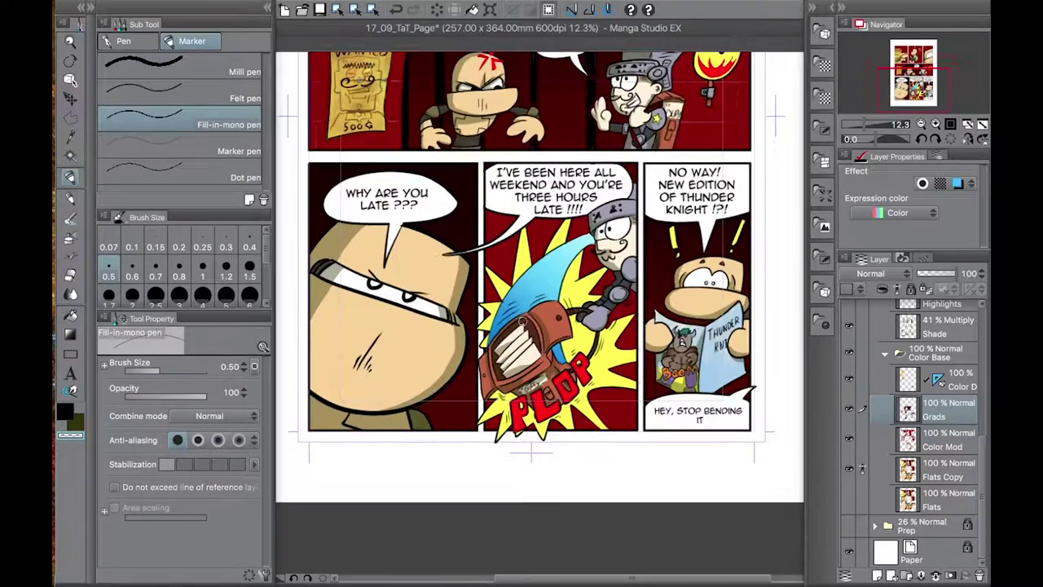
- Recolor the exclamation mark in the upper middle panel white on the Color Mod layer
drag(585, 215, 533, 490)
key(w)
click(489, 91)
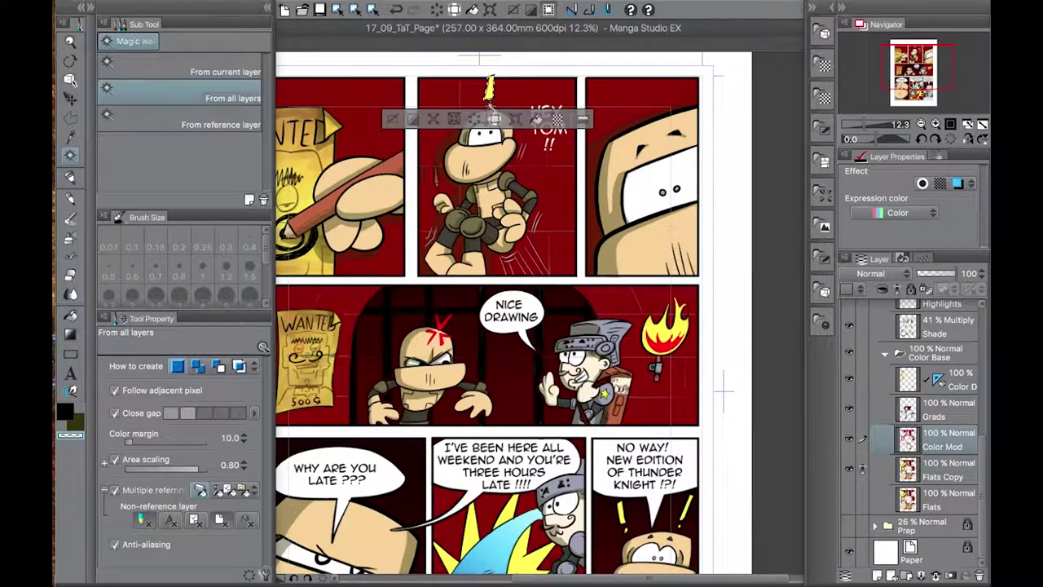
click(69, 416)
key(Return)
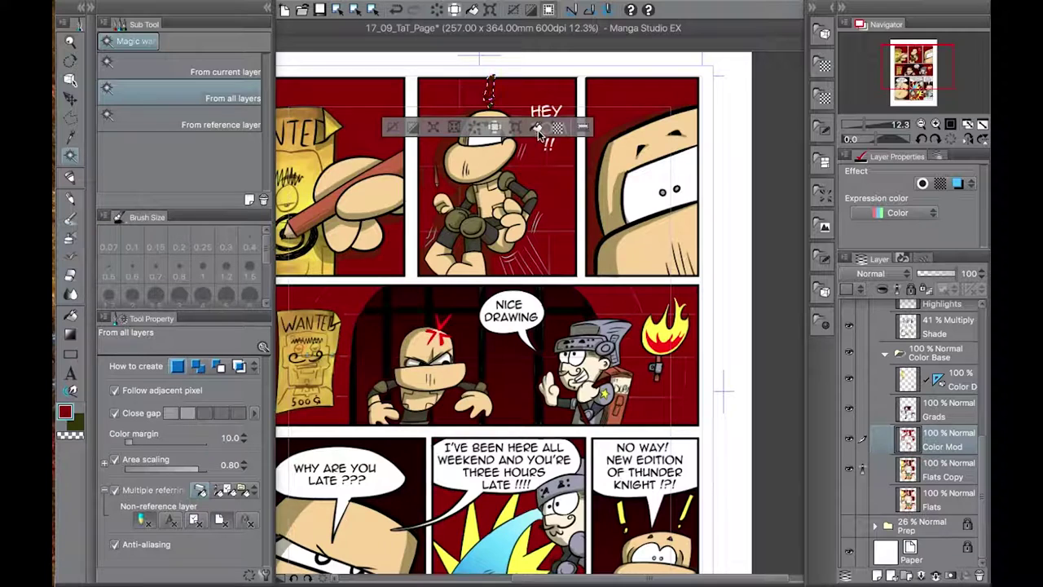
click(76, 424)
click(643, 151)
click(618, 410)
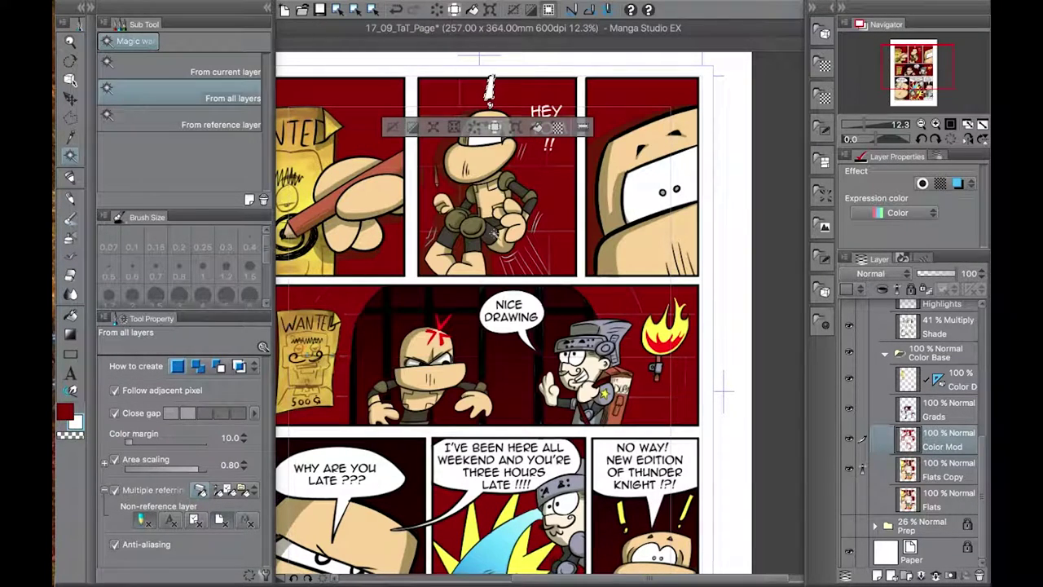
- Select both exclamation marks in the last panel and fill them white
scroll(608, 362, down, 5)
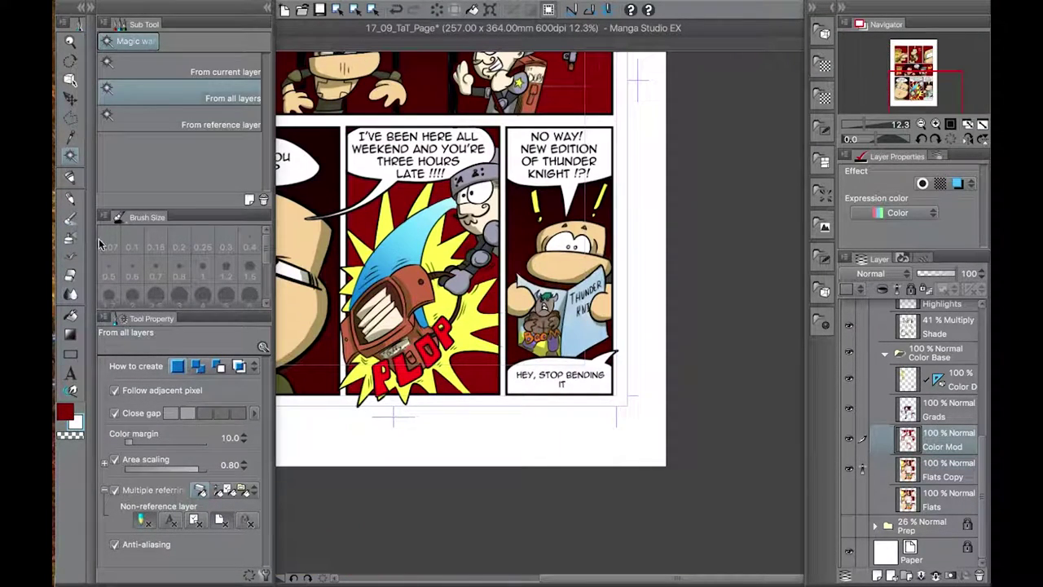
click(538, 205)
shift+click(598, 213)
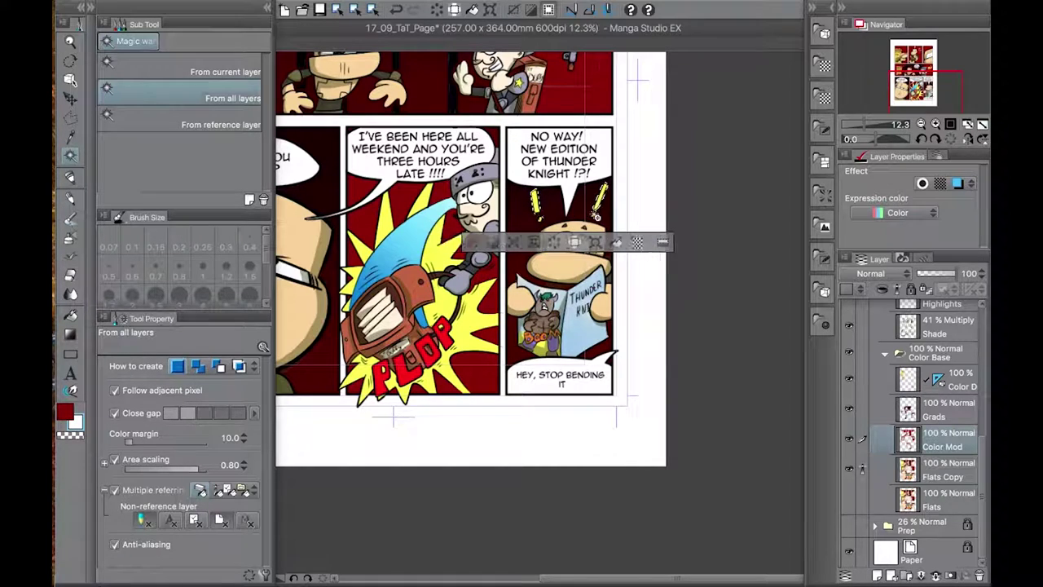
- Switch to the Grads layer and try the Daytime sky gradient on the two selected exclamation marks
key(alt+])
click(70, 334)
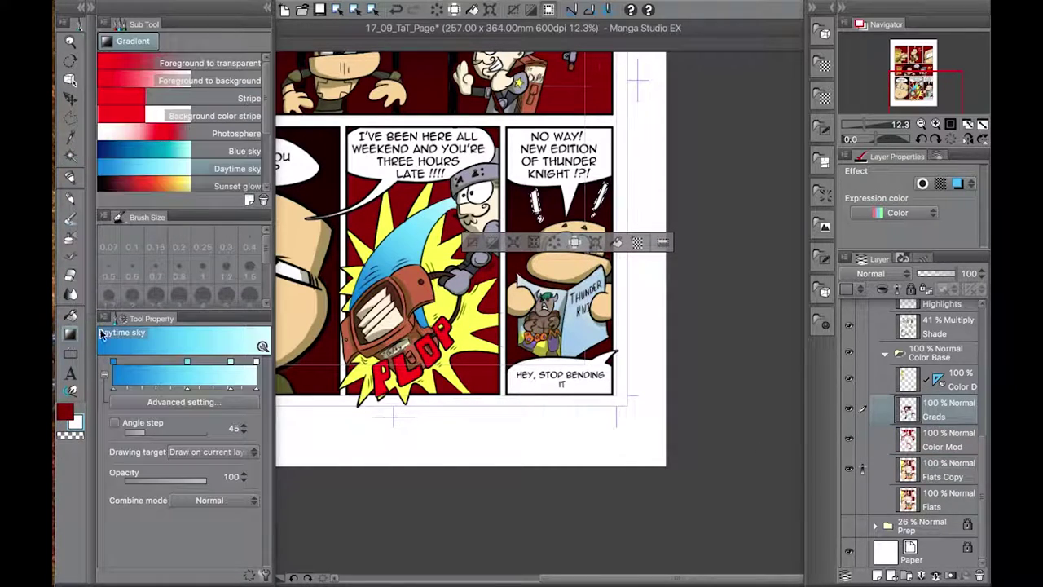
scroll(269, 178, down, 2)
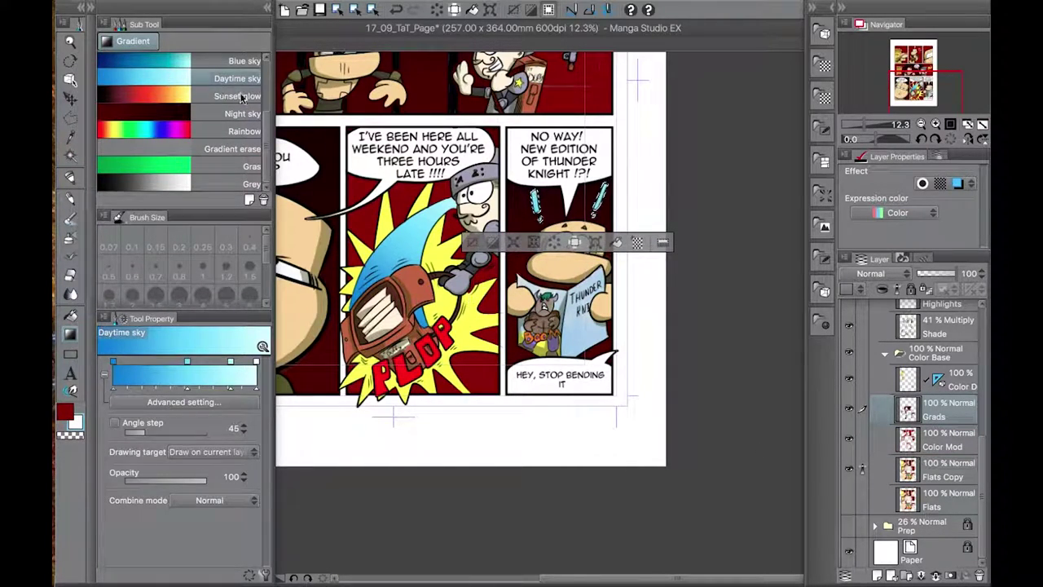
- Duplicate the Daytime sky gradient as a new gradient named Pink Hash
scroll(143, 122, up, 3)
click(105, 24)
click(131, 72)
text(Pink Hash)
key(Return)
- Change the first color stop of the Pink Hash gradient to a magenta of RGB 202, 65, 156
click(66, 412)
click(643, 298)
click(617, 410)
click(85, 40)
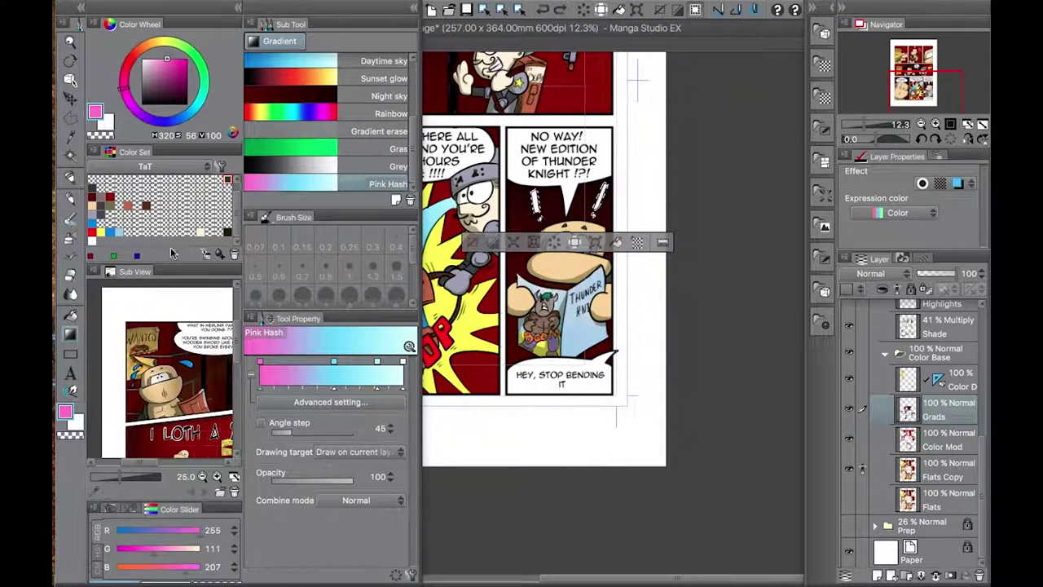
drag(163, 70, 172, 68)
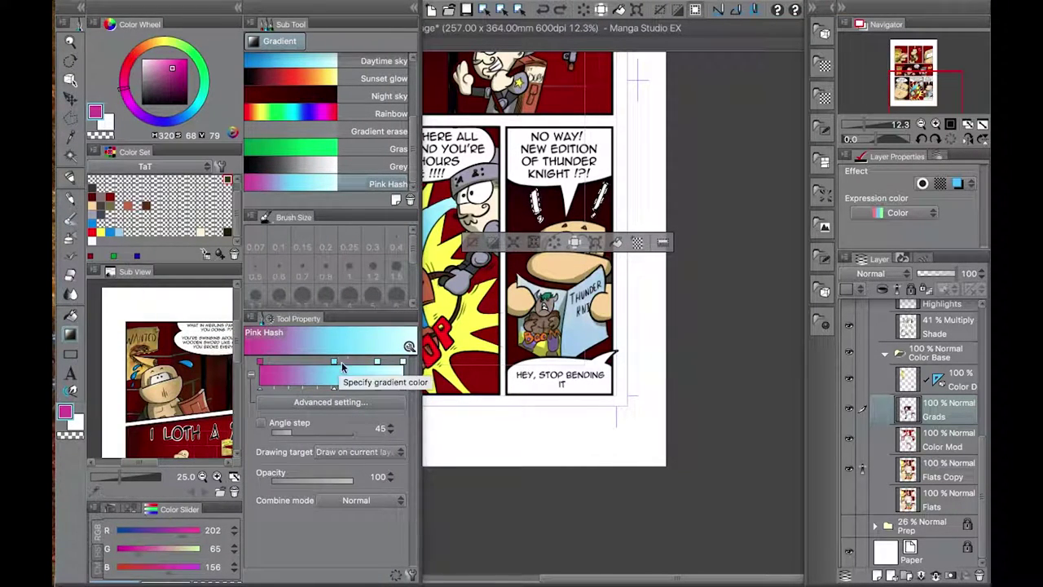
- Recolor the Pink Hash gradient's middle stops to pinks of RGB 243, 145, 210 and 239, 173, 217, and apply it to the selected exclamation marks
click(337, 359)
click(376, 359)
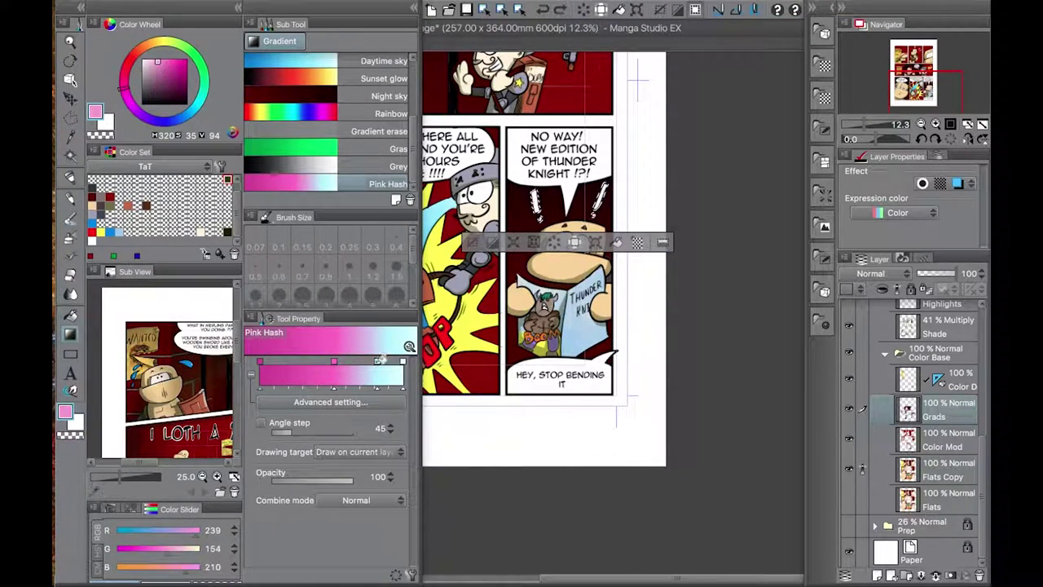
click(138, 58)
click(158, 65)
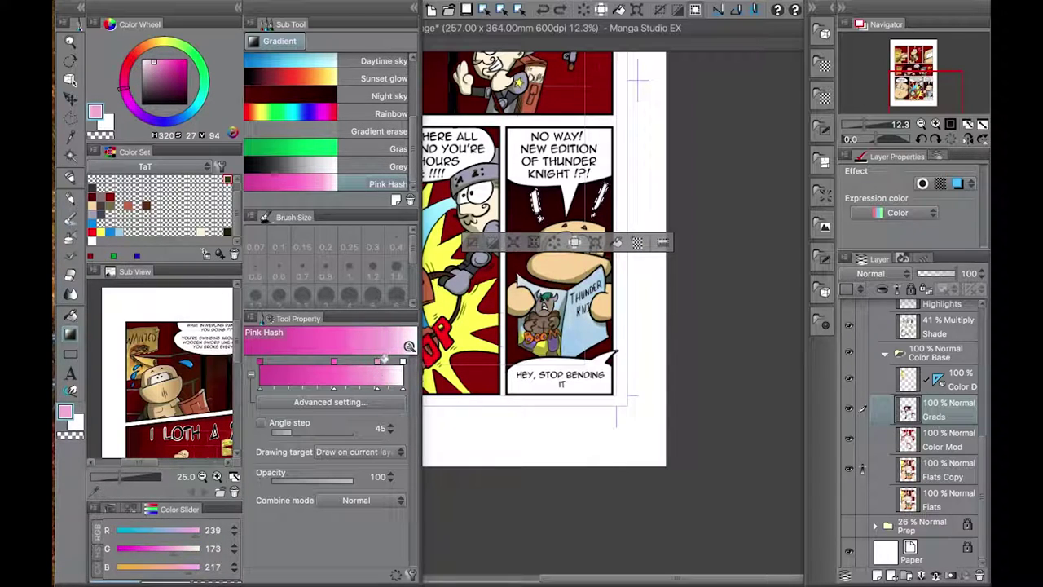
click(337, 359)
drag(559, 370, 588, 187)
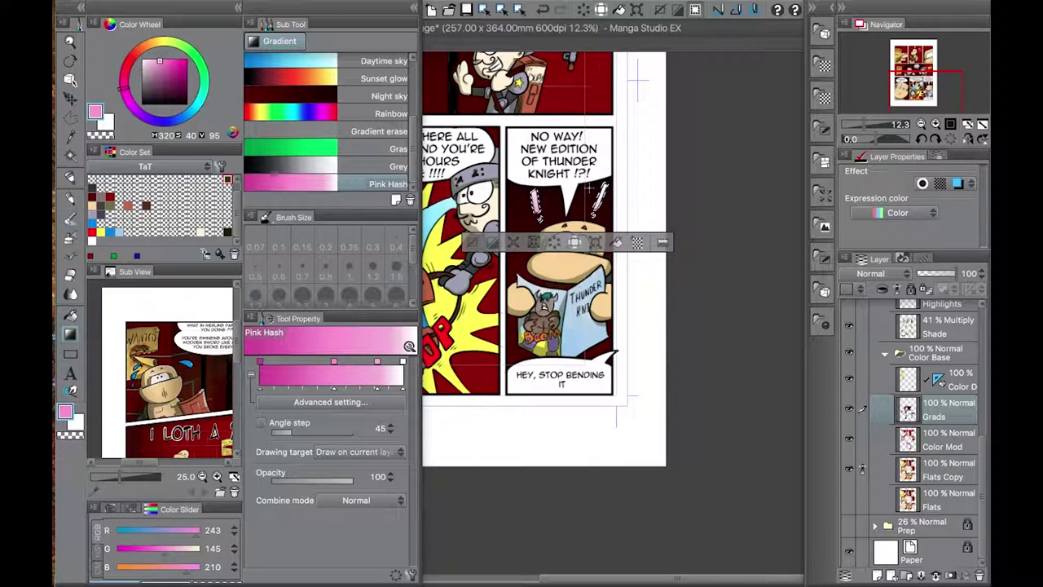
- Select the exclamation mark above the character in the HEY TOM panel and fill it with the Pink Hash gradient
scroll(558, 134, up, 10)
key(w)
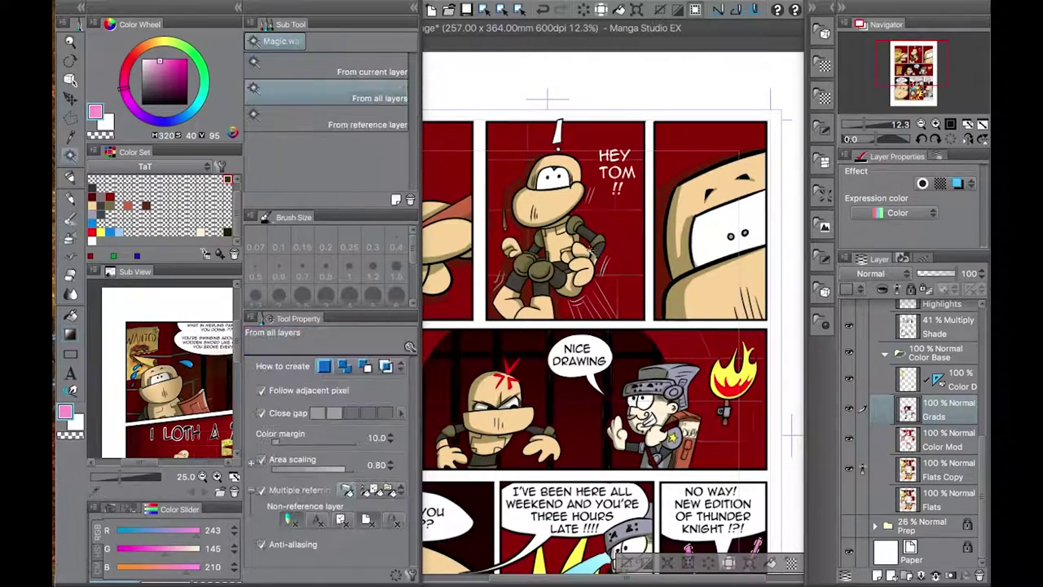
click(558, 135)
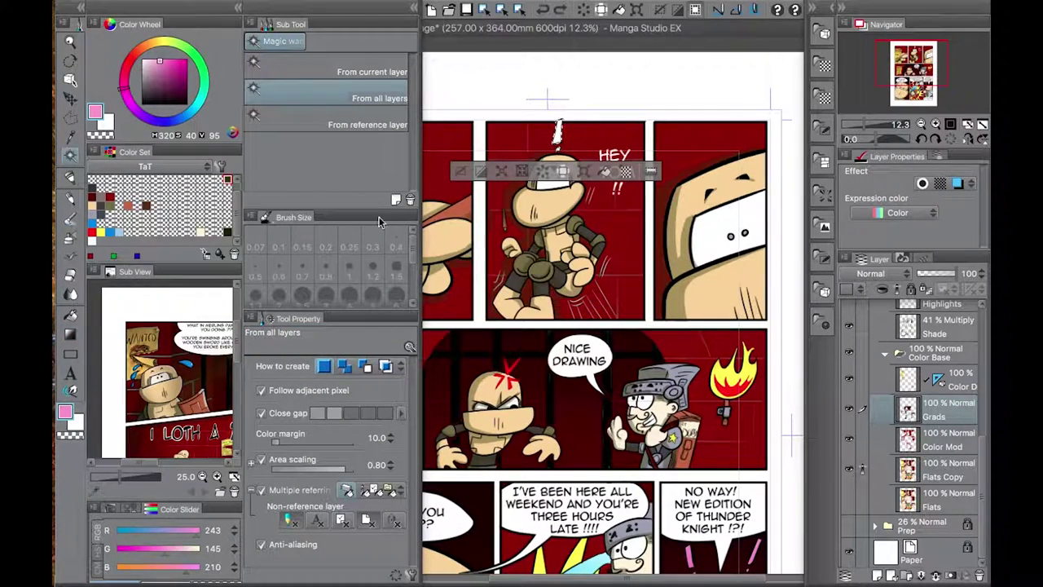
key(g)
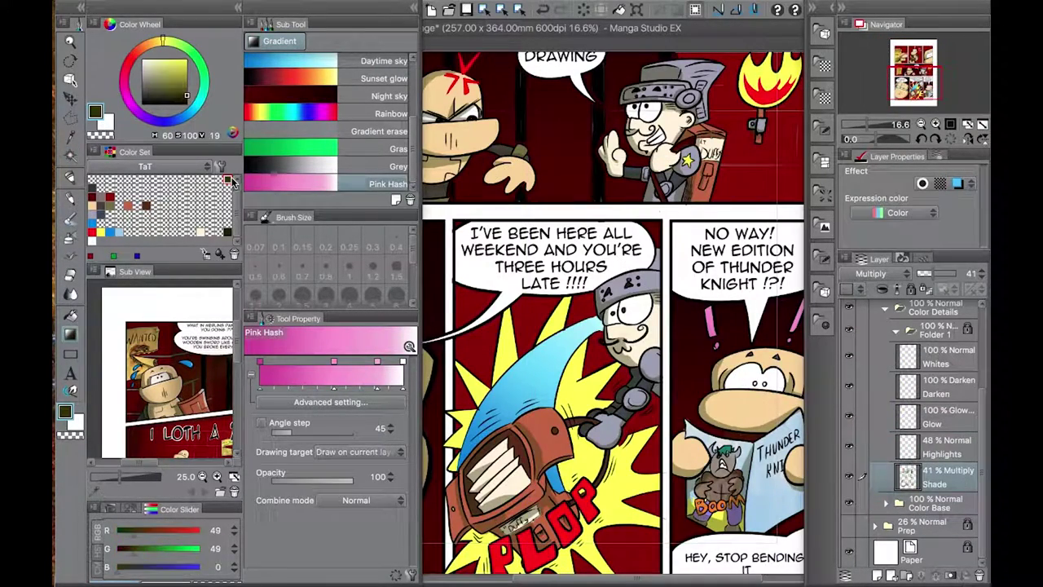
- On the Shade layer, shade the magazine's right page along its fold with the 0.50 Fill-in-mono pen and trim the shadow with transparent color
scroll(715, 74, up, 2)
scroll(715, 65, up, 2)
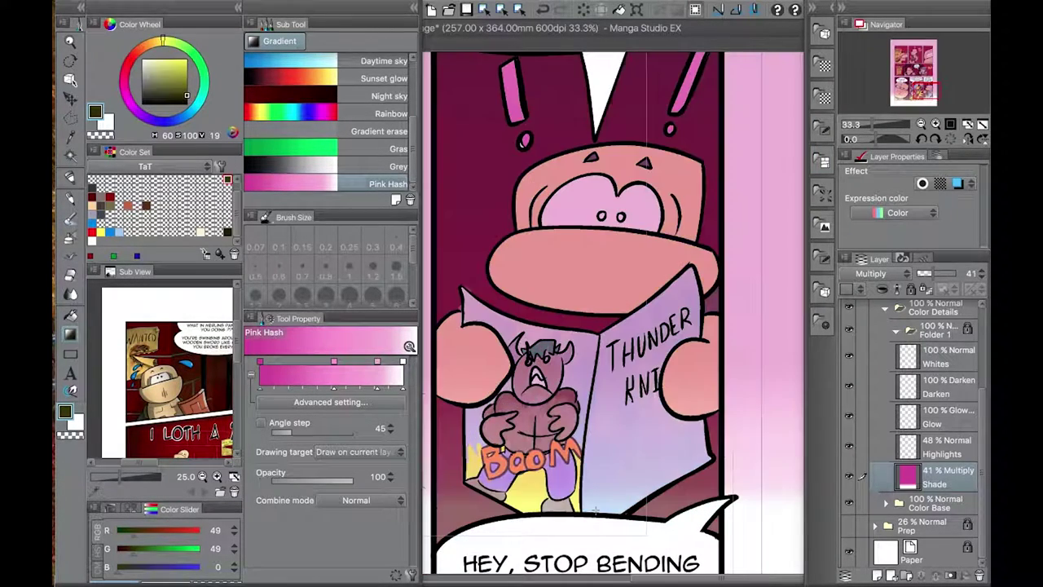
key(p)
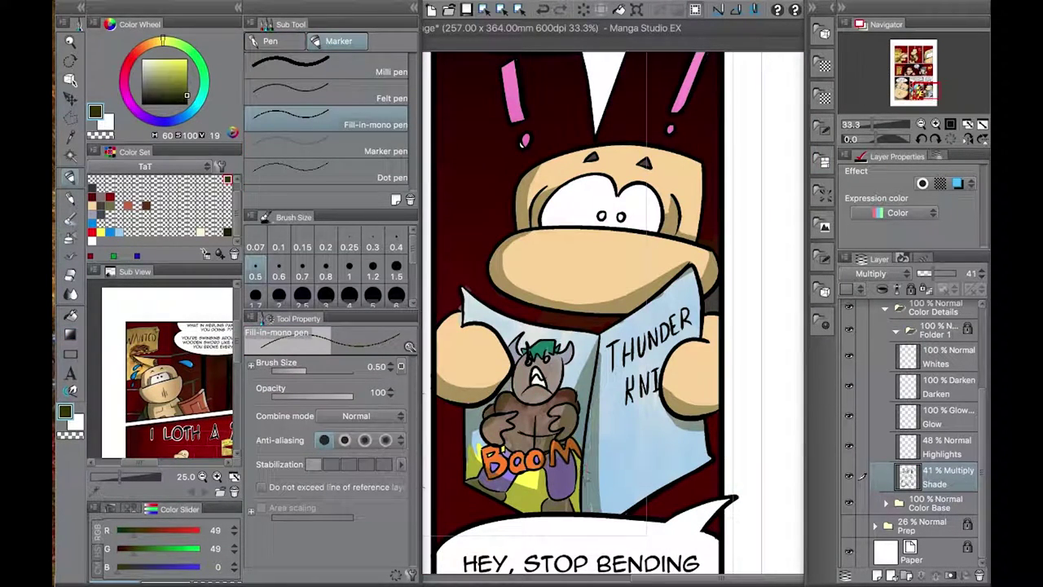
drag(603, 461, 615, 513)
click(77, 436)
drag(600, 498, 601, 378)
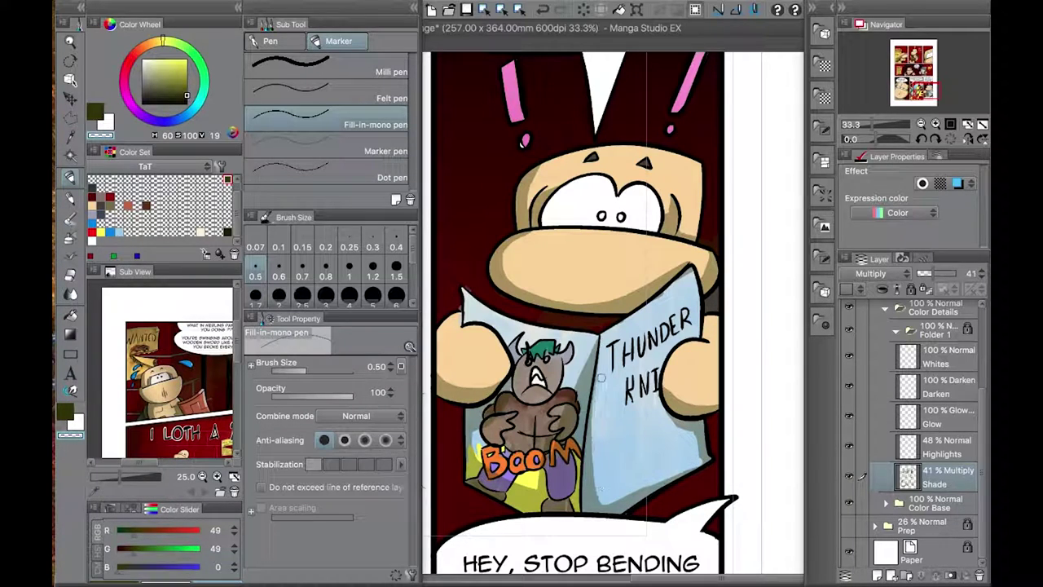
click(67, 411)
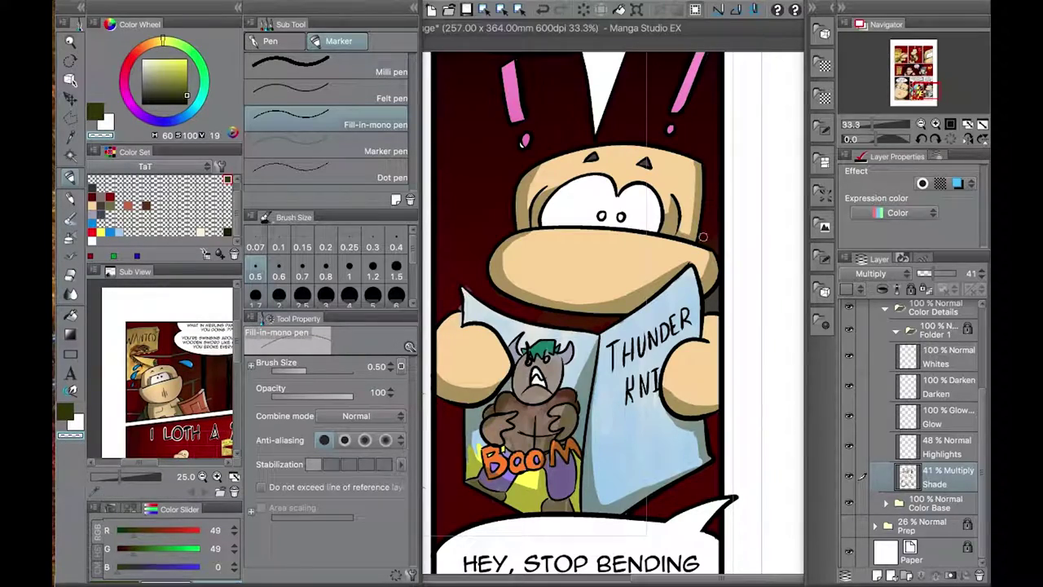
- Switch to the Highlights layer and choose a pale yellow of RGB 255, 255, 163 as the drawing color
scroll(702, 238, up, 3)
scroll(674, 485, down, 5)
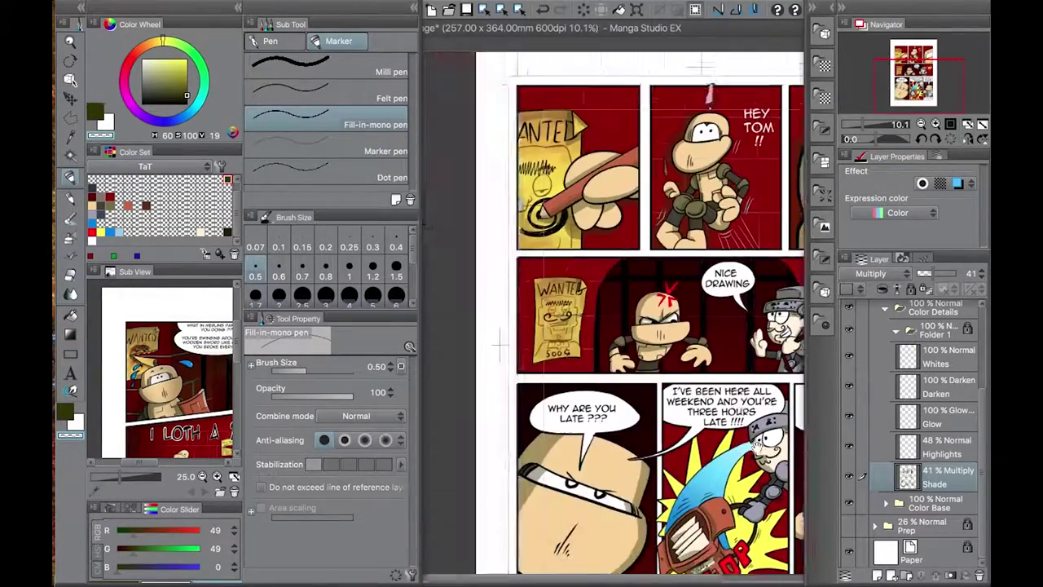
scroll(676, 485, down, 4)
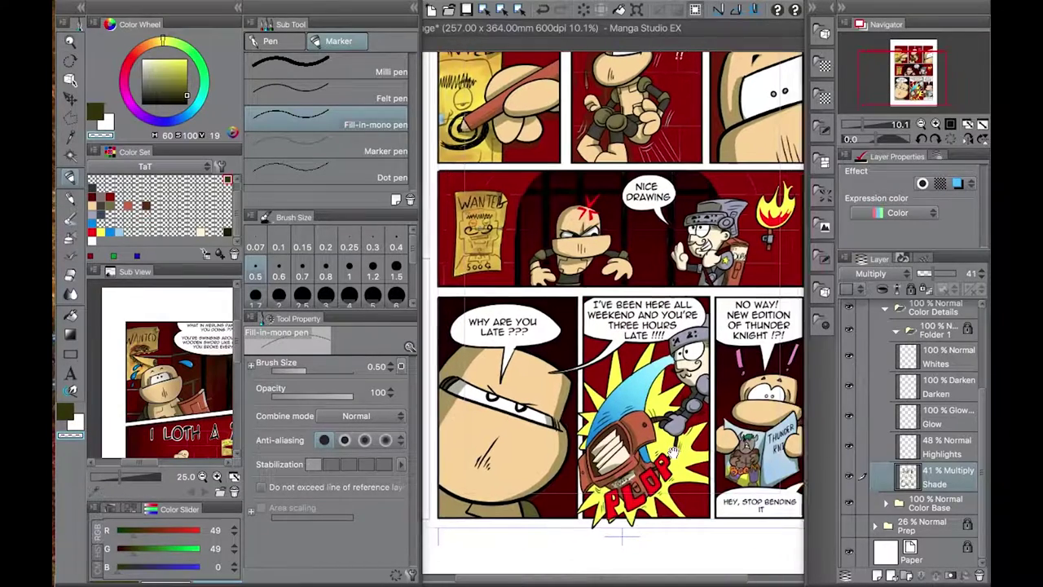
scroll(672, 448, up, 4)
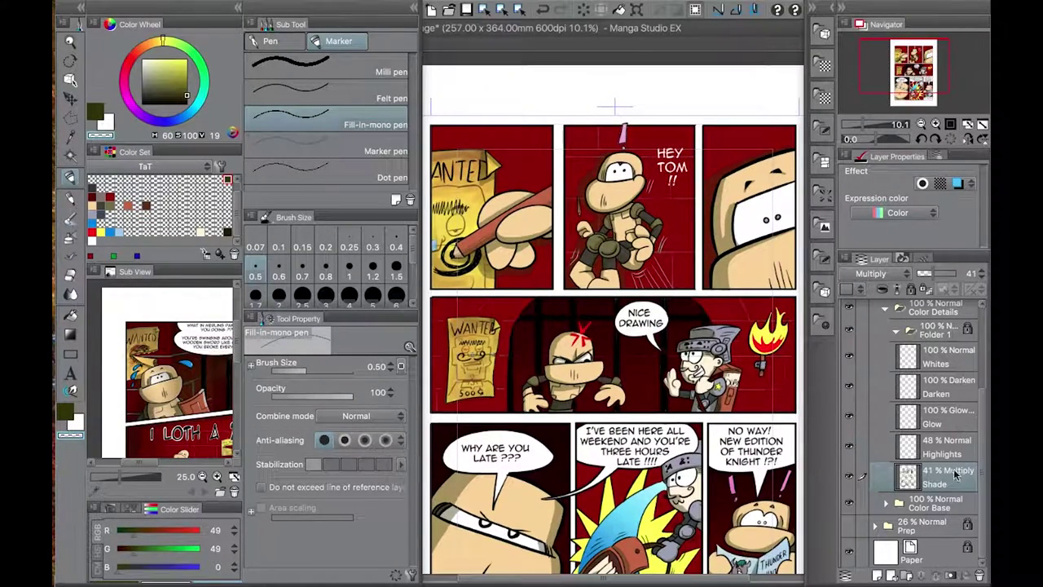
key(alt+bracketright)
click(78, 431)
click(220, 177)
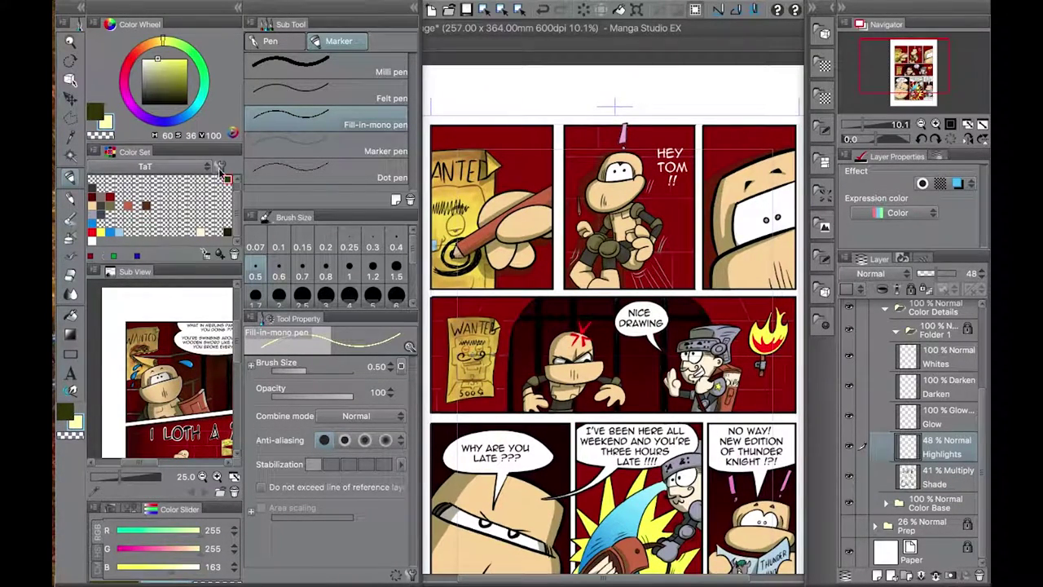
- Collapse the color wheel and color set palettes to widen the canvas around the top-row panels
key(ctrl+plus)
key(ctrl+plus)
key(ctrl+plus)
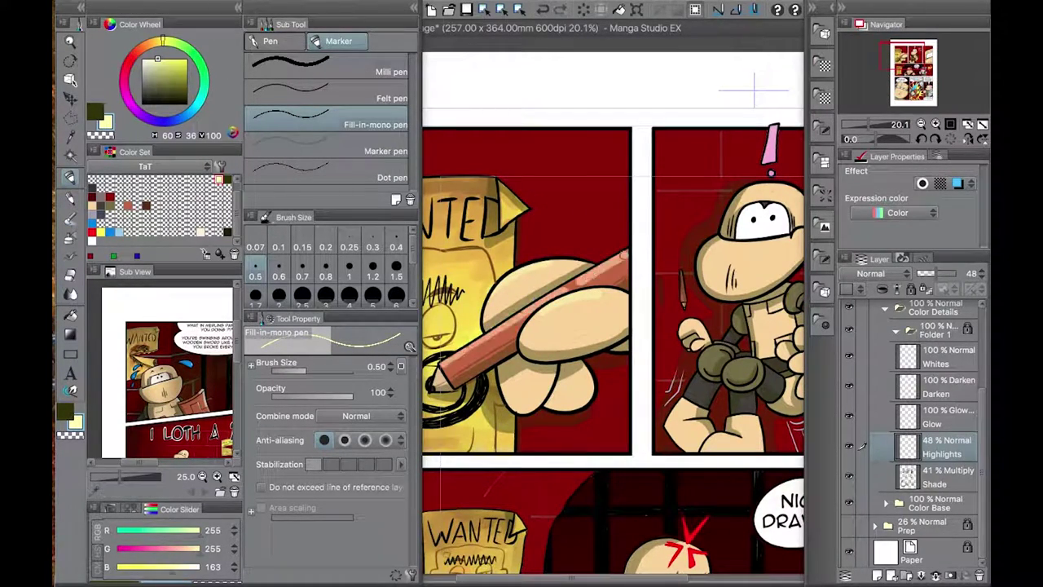
drag(639, 248, 455, 304)
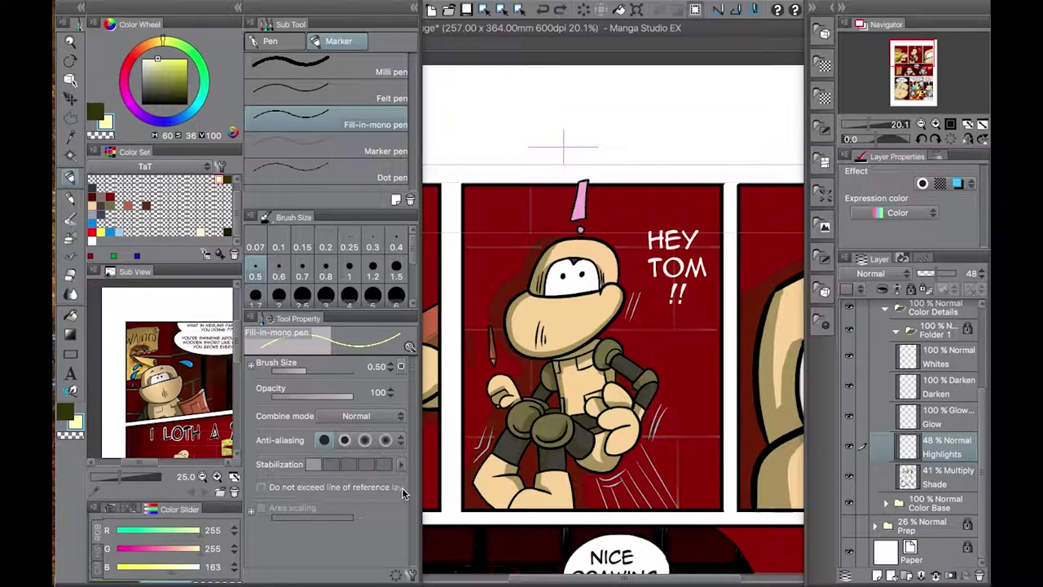
click(238, 8)
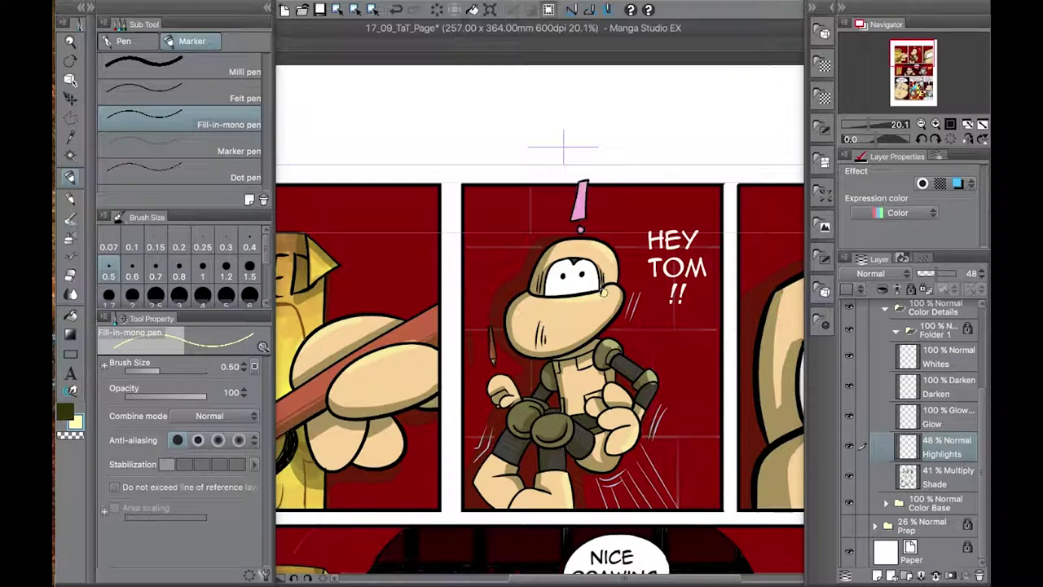
mouse_move(671, 501)
mouse_down()
mouse_move(610, 437)
mouse_move(485, 411)
mouse_up()
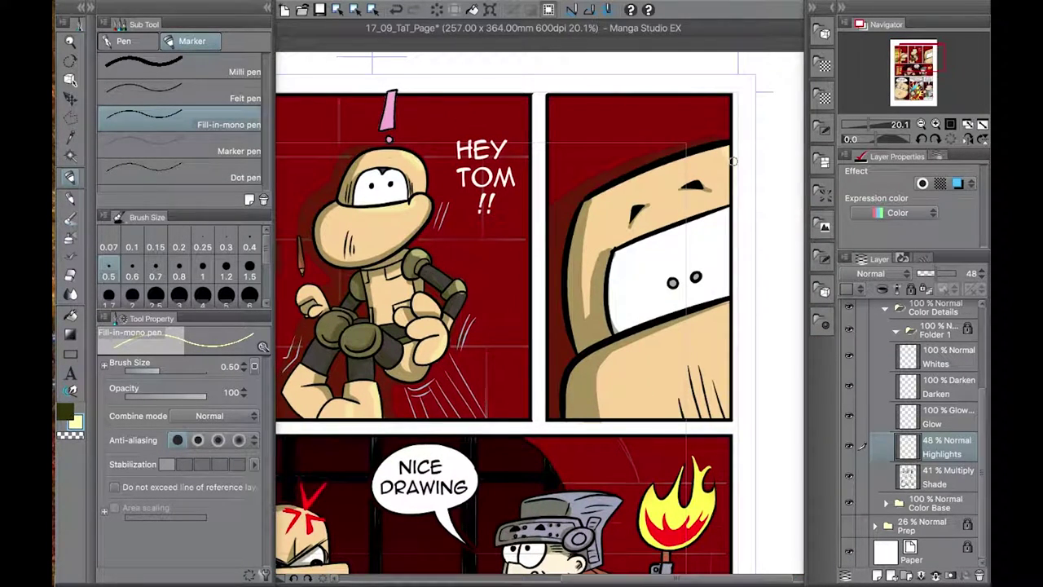
- Paint pale-yellow highlights on the knight in the NICE DRAWING panel and clean them up with transparent color
scroll(733, 161, down, 5)
scroll(733, 161, left, 3)
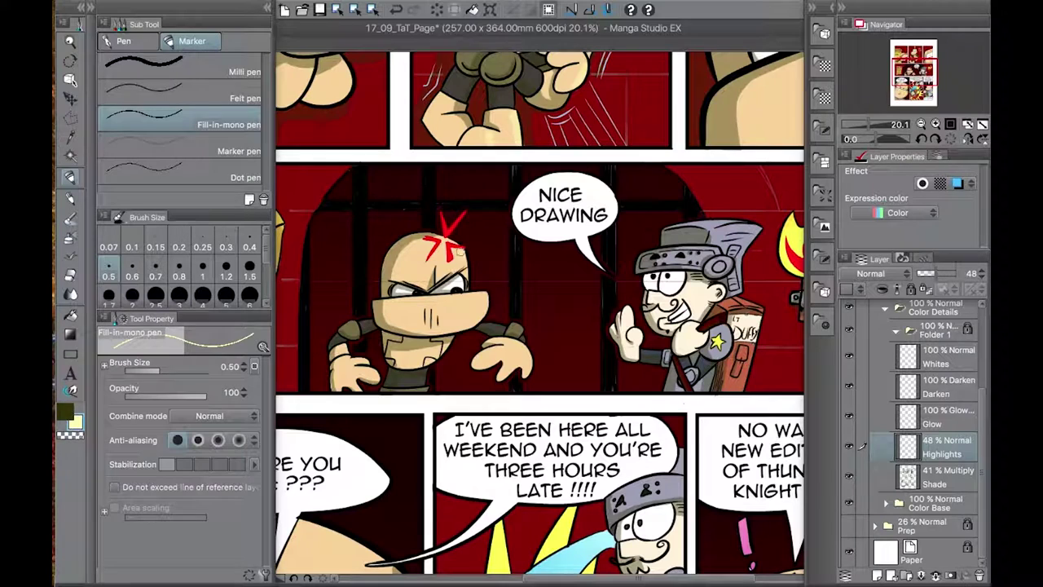
scroll(769, 367, right, 4)
scroll(769, 366, up, 1)
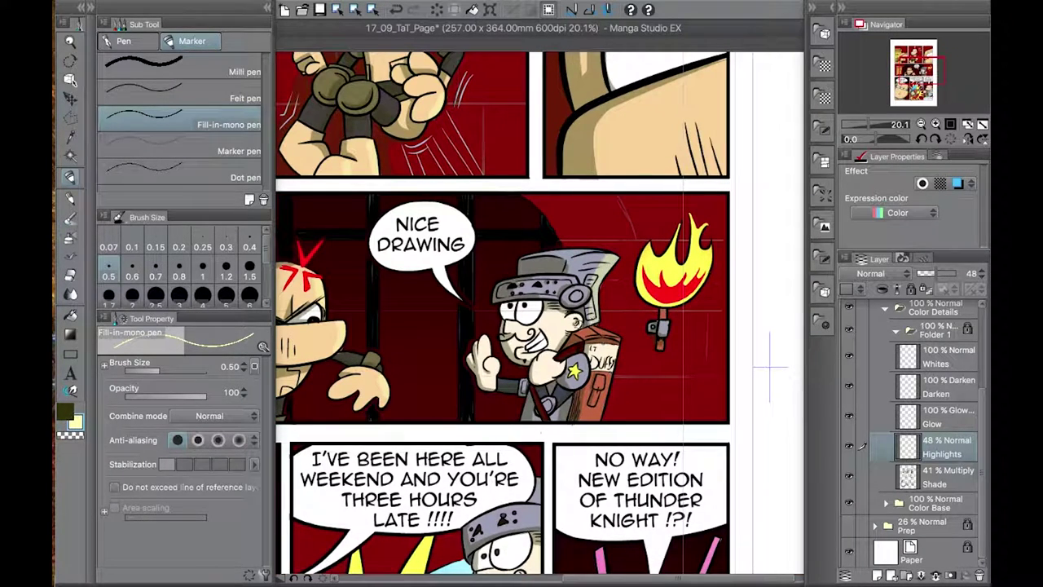
scroll(603, 334, up, 3)
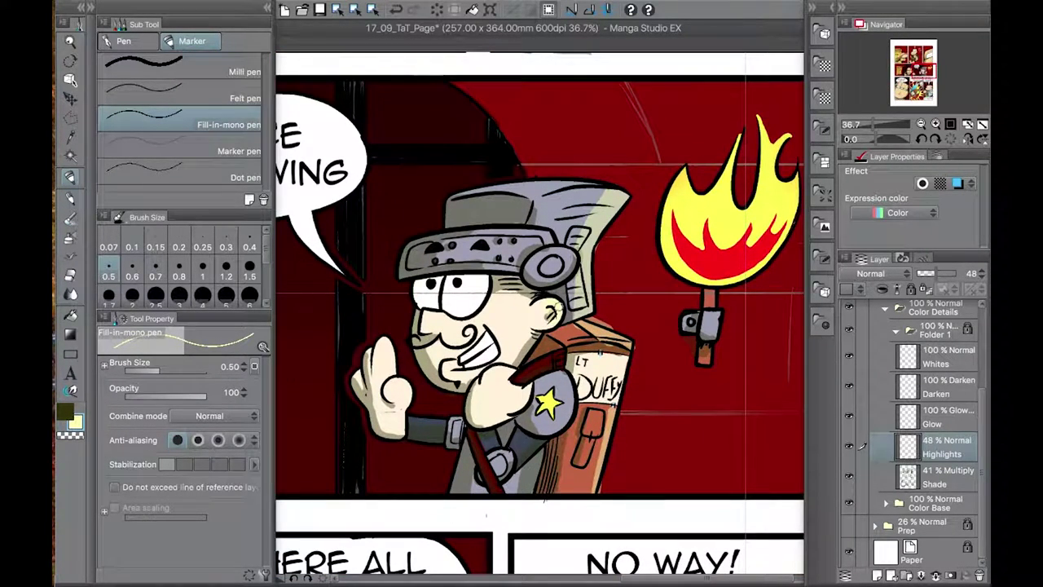
click(77, 437)
mouse_move(575, 333)
mouse_down()
mouse_move(615, 325)
mouse_move(638, 338)
mouse_up()
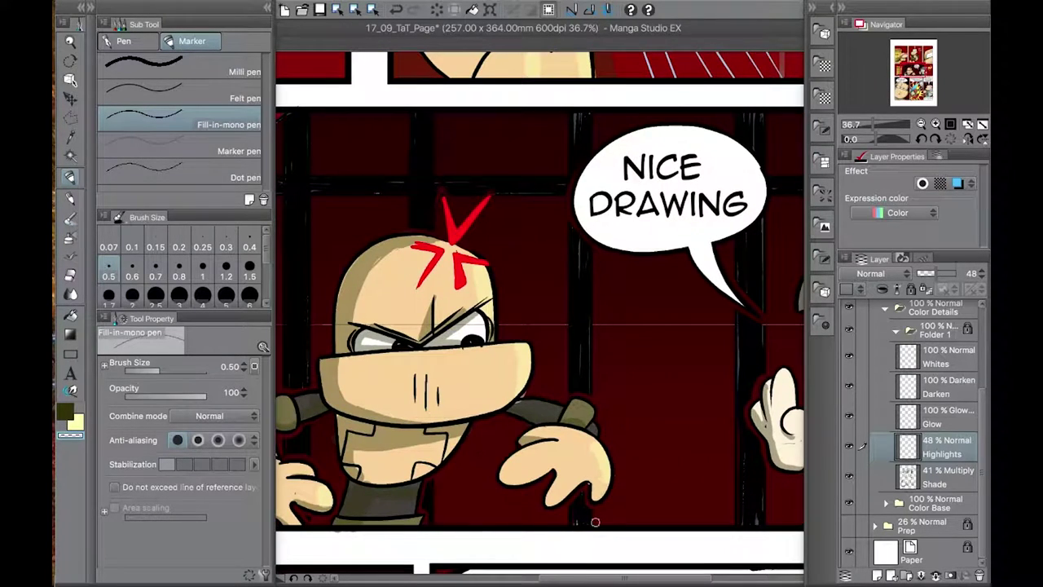
- Paint a pale-yellow highlight on the wanted poster in the first panel
scroll(558, 410, up, 2)
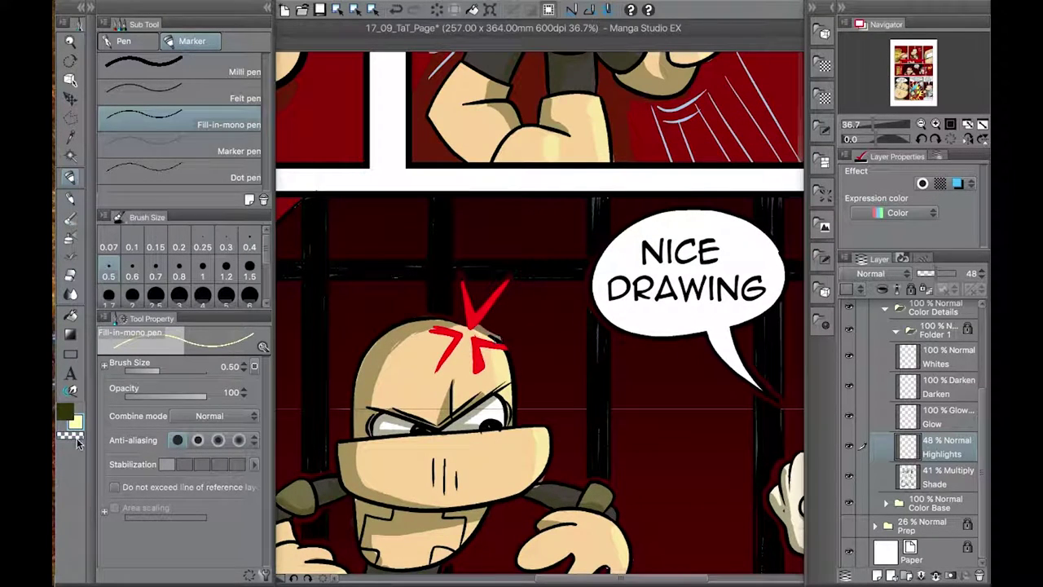
scroll(530, 345, down, 2)
scroll(541, 345, up, 3)
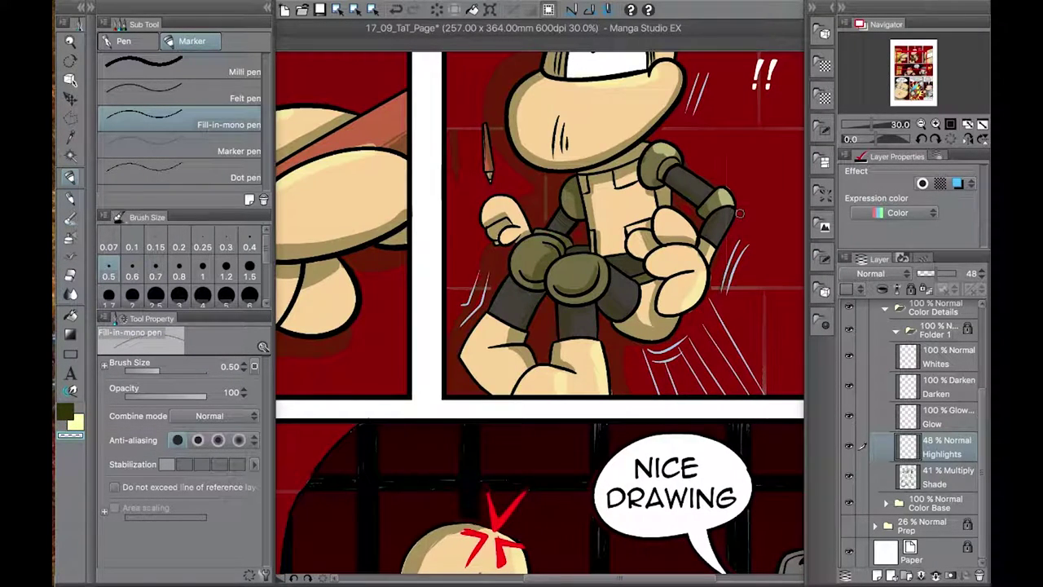
scroll(668, 173, up, 3)
scroll(589, 229, right, 4)
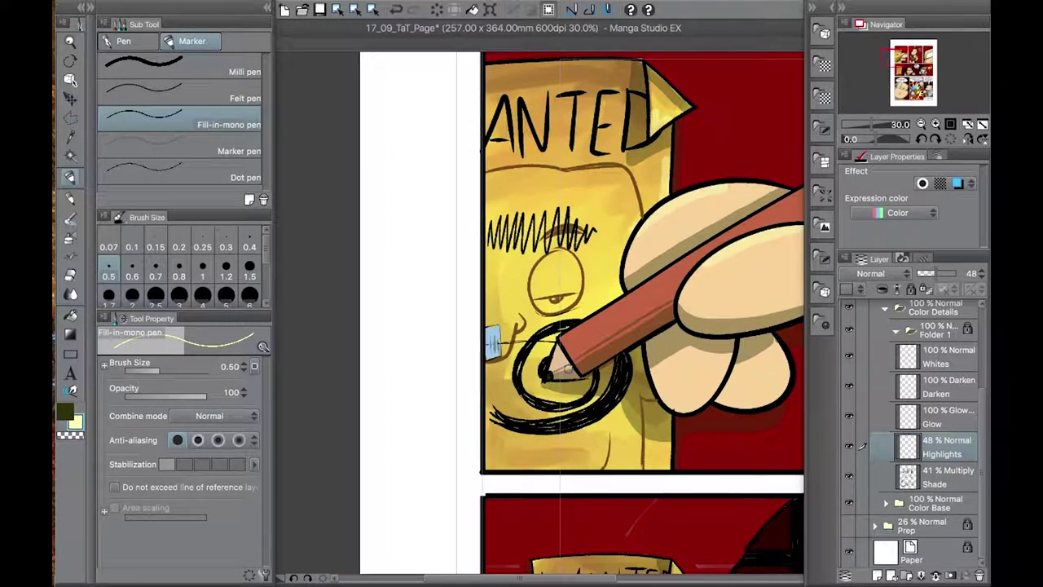
drag(600, 205, 610, 255)
scroll(610, 257, right, 5)
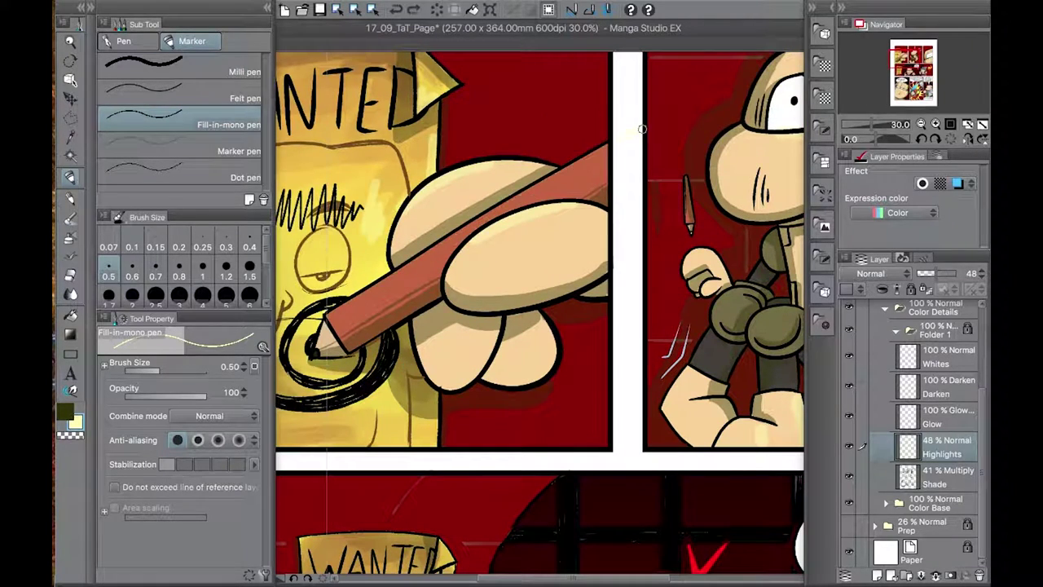
- Highlight the upper edge of the large pencil in the first panel and refine the stroke with transparent color
mouse_move(605, 144)
mouse_down()
mouse_move(635, 131)
mouse_move(562, 160)
mouse_up()
key(c)
scroll(463, 241, left, 2)
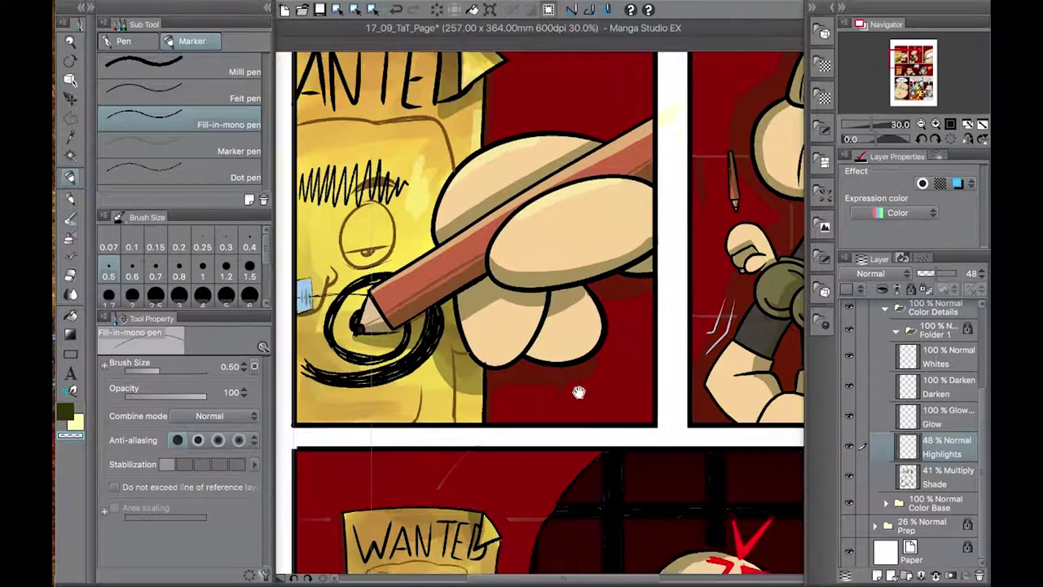
click(80, 427)
click(65, 412)
- Paint pale-yellow highlights on the jumping character in the HEY TOM panel using the Textured pen at size 1.00
scroll(541, 180, right, 8)
scroll(541, 181, up, 2)
click(75, 421)
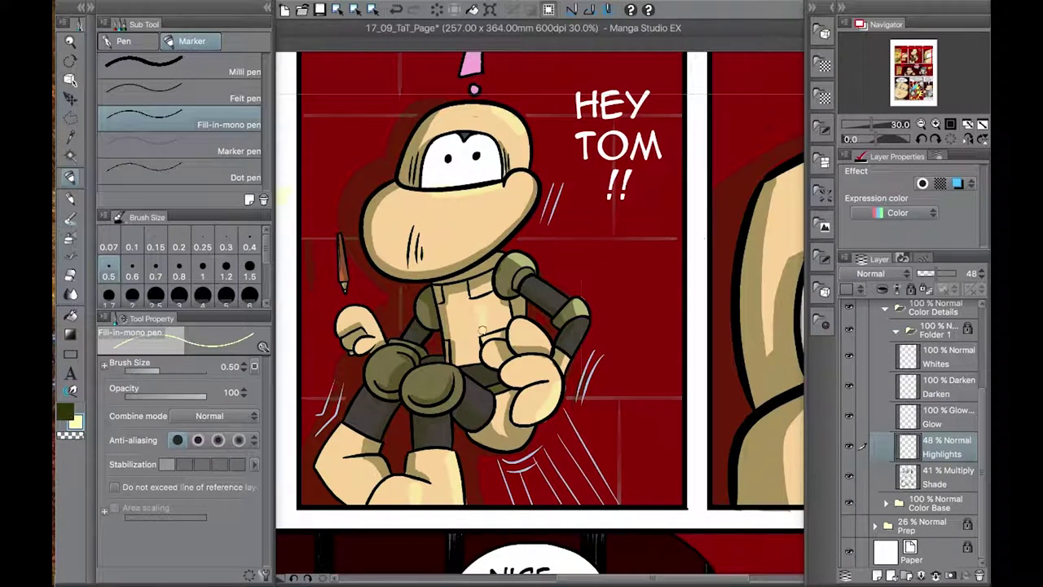
click(133, 45)
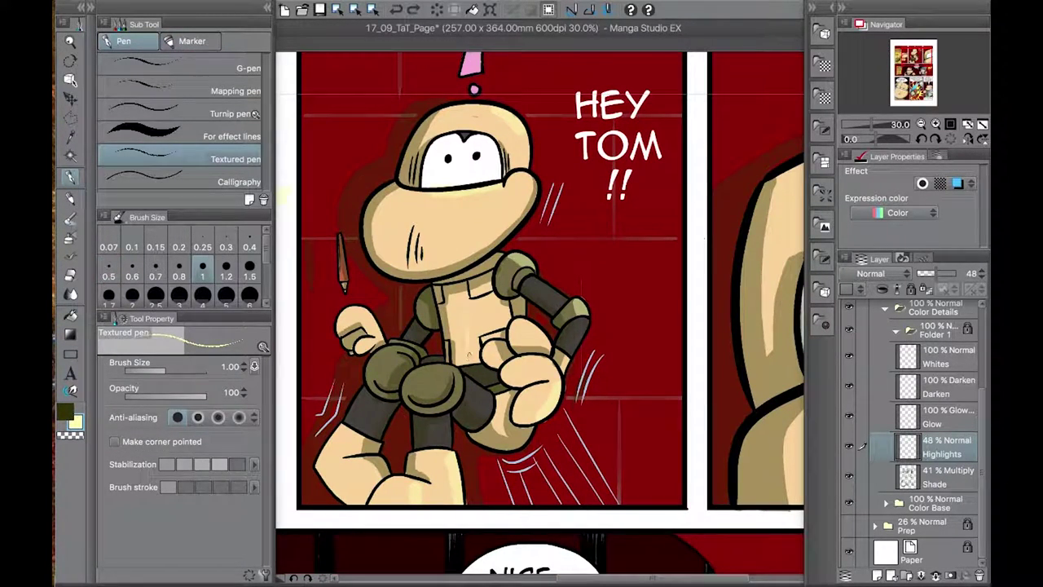
scroll(544, 391, right, 2)
scroll(545, 391, down, 1)
scroll(553, 302, right, 5)
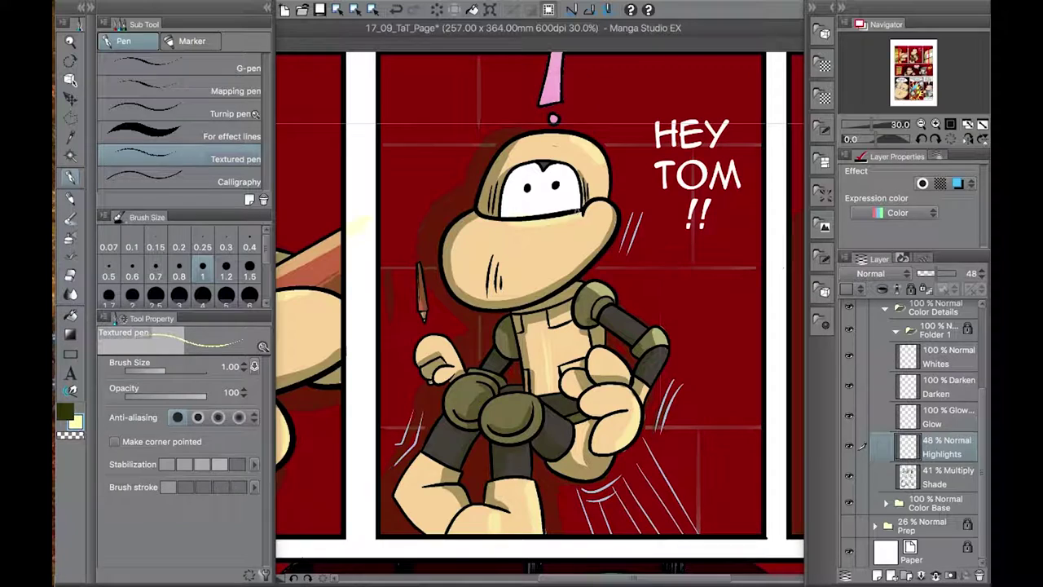
- Add Textured pen highlights to the angry character and the knight in the NICE DRAWING panel
mouse_move(782, 505)
mouse_down()
mouse_move(782, 177)
mouse_move(959, 56)
mouse_up()
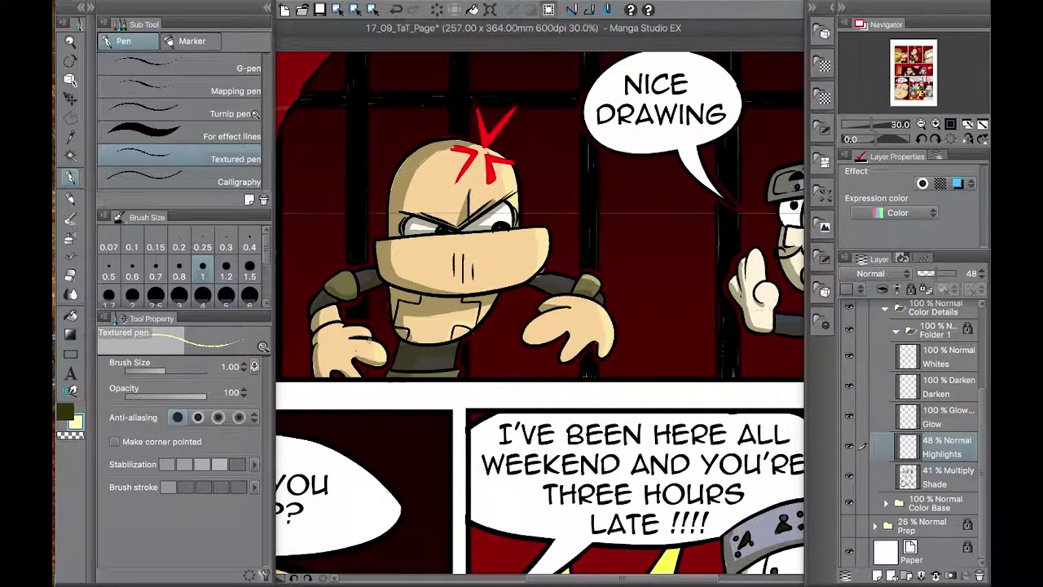
drag(652, 244, 355, 269)
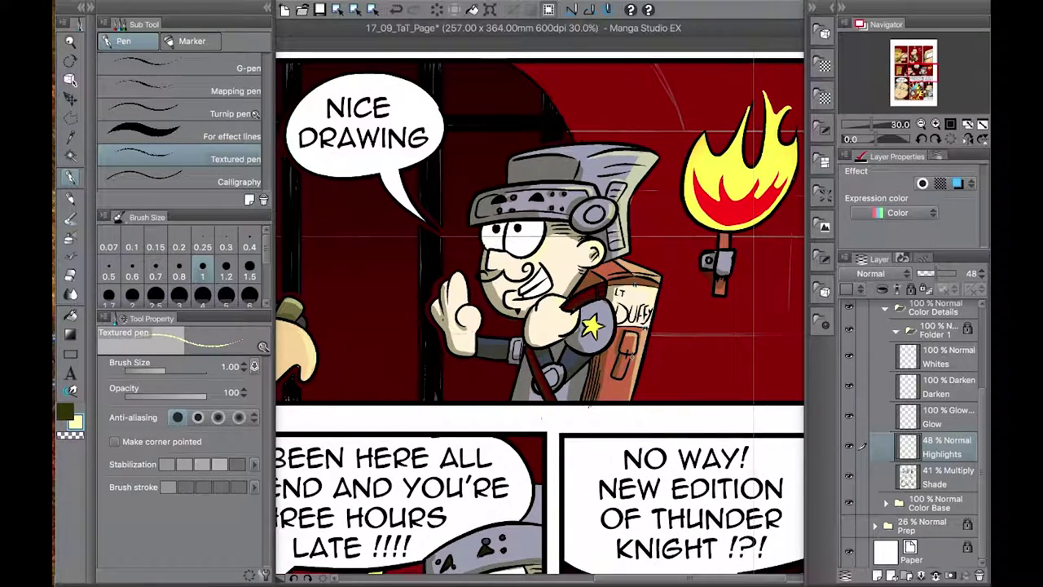
mouse_move(647, 403)
mouse_down()
mouse_move(630, 440)
mouse_move(614, 130)
mouse_move(551, 237)
mouse_up()
- Undo the last stroke and paint a wide curved pale-yellow highlight down the large face in the WHY ARE YOU LATE panel with the Fill-in-mono pen
scroll(538, 489, up, 5)
click(192, 41)
key(ctrl+z)
drag(588, 108, 572, 230)
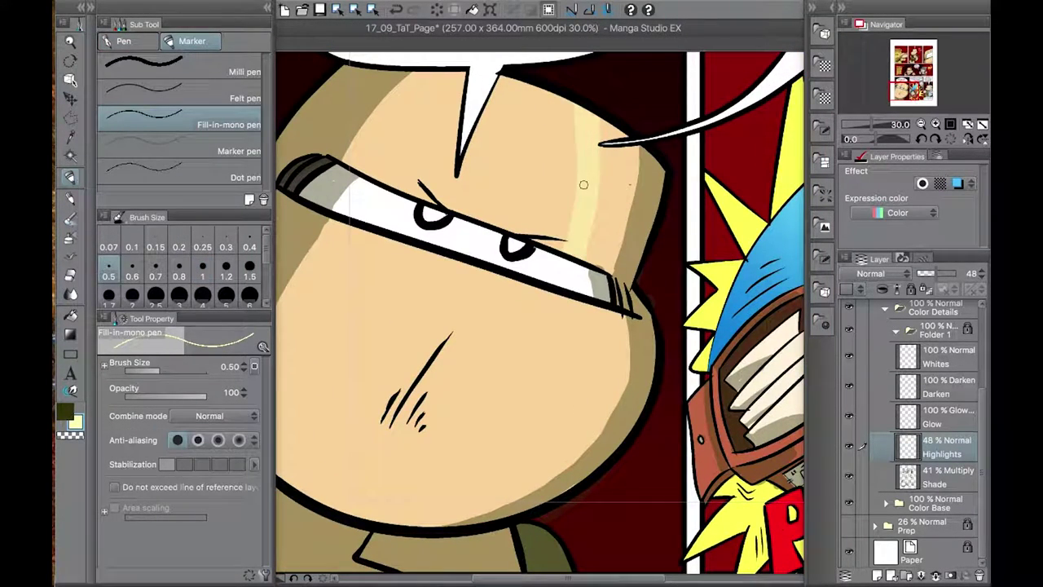
drag(584, 185, 392, 481)
mouse_move(575, 163)
mouse_down()
mouse_move(351, 506)
mouse_move(494, 435)
mouse_move(569, 303)
mouse_up()
click(70, 314)
click(70, 177)
- Add thin pale-yellow highlights below the large face's eye opening and along the top of its head
drag(336, 225, 573, 301)
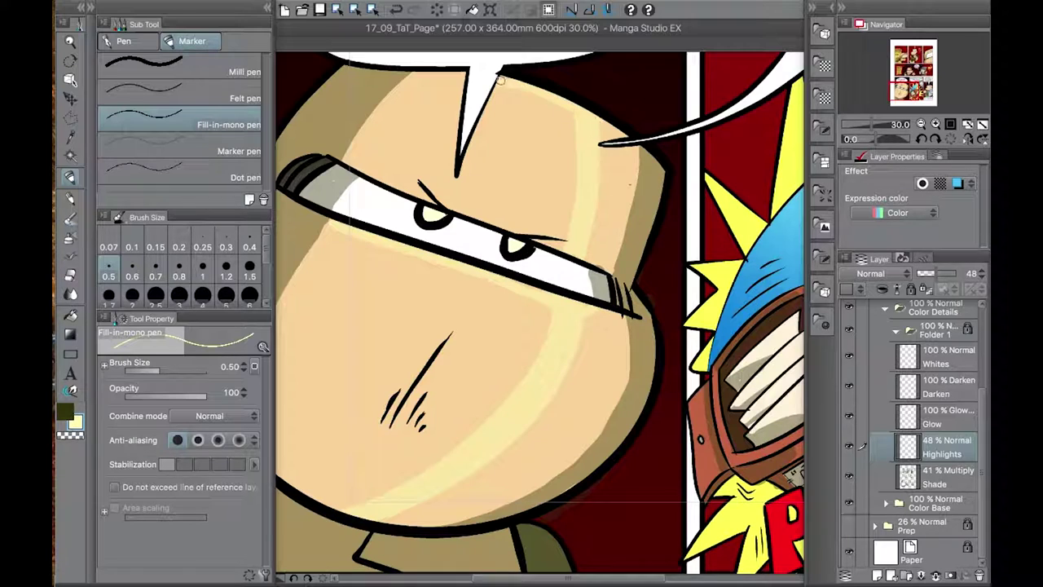
drag(500, 78, 448, 87)
key(p)
drag(672, 320, 842, 258)
key(p)
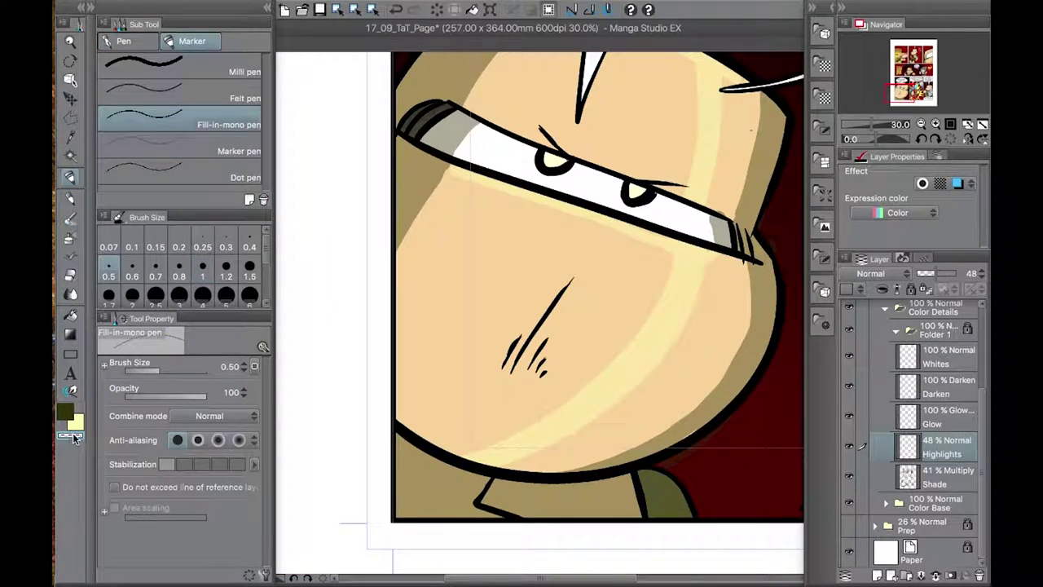
- Cut the large face's wide curved highlight into short broken streaks with the Fill-in-mono pen set to transparent colour
drag(707, 262, 680, 331)
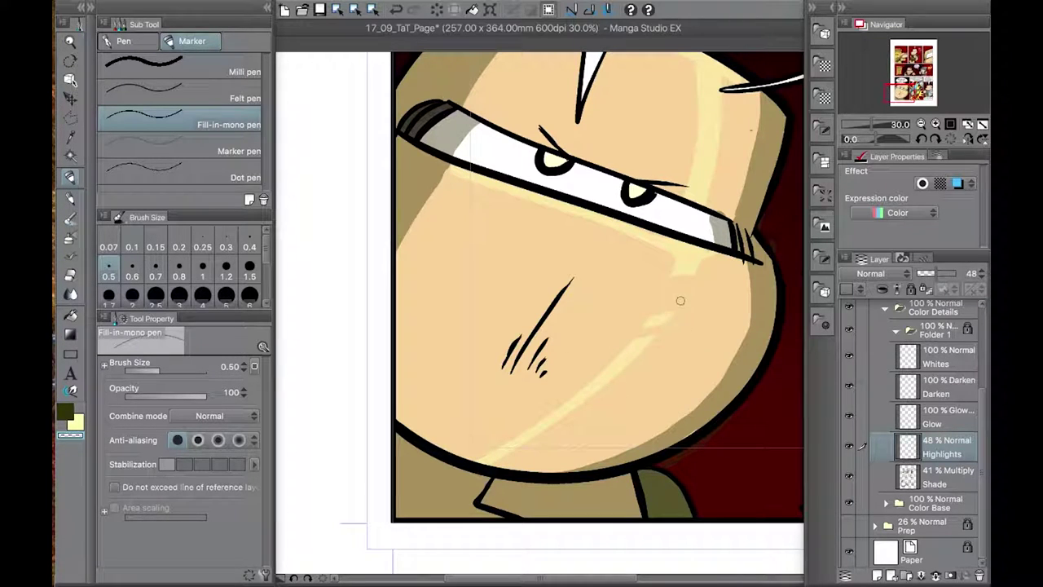
scroll(680, 301, up, 3)
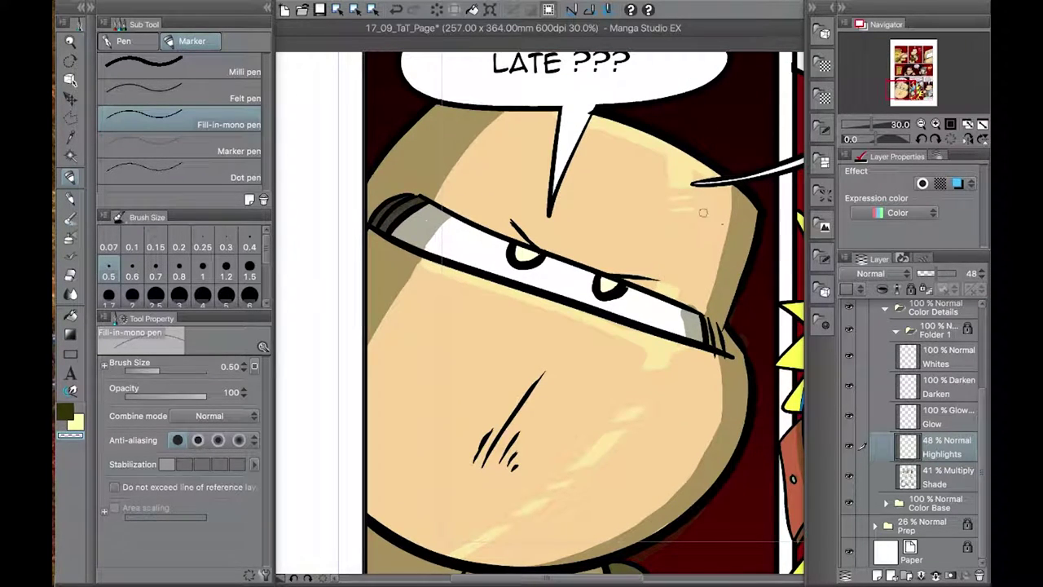
drag(743, 434, 594, 376)
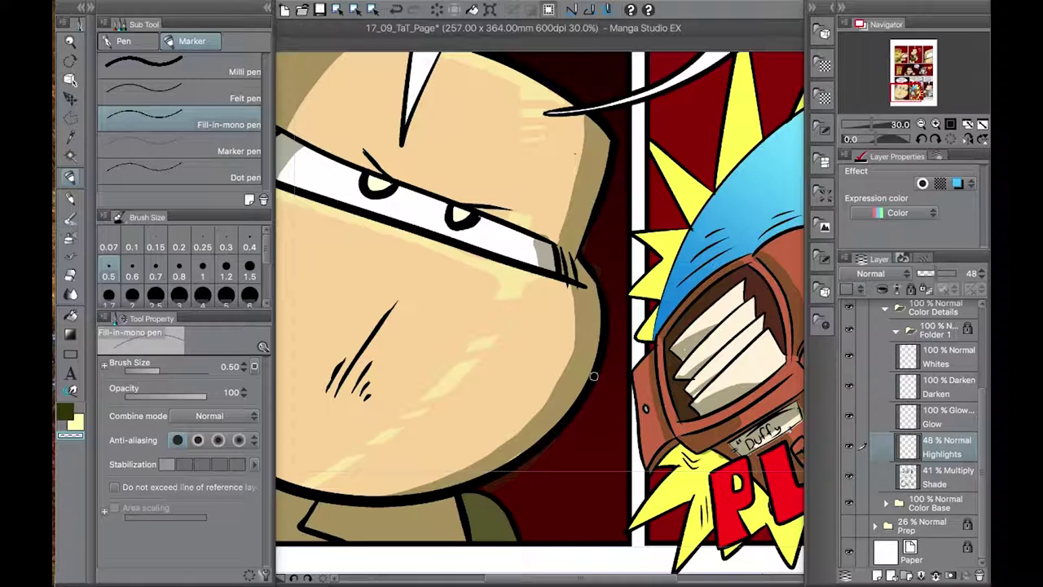
- Tint the irises of the large face in the WHY ARE YOU LATE panel pink with R 255, G 168, B 163
key(Tab)
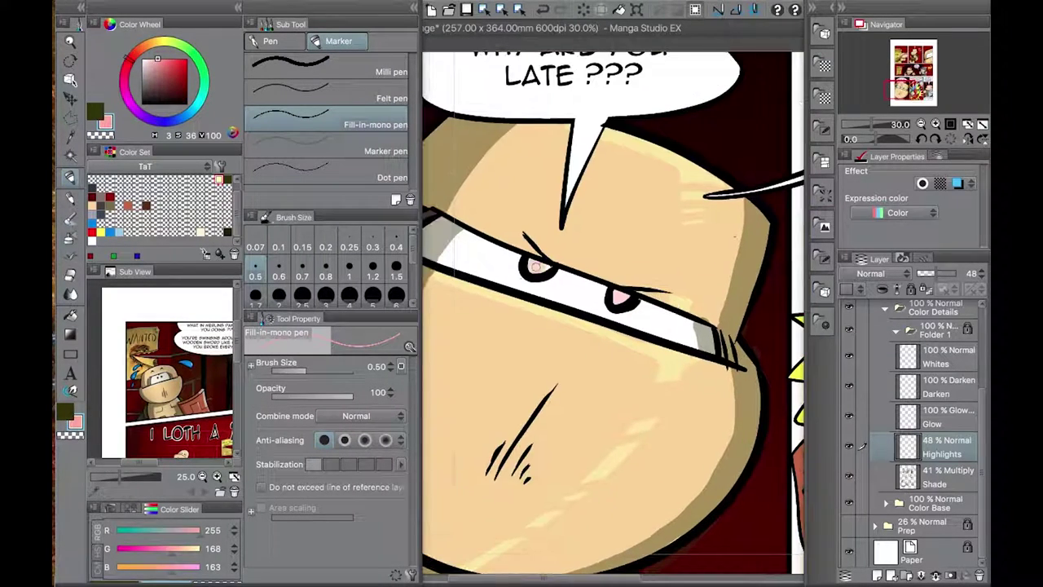
click(238, 7)
click(268, 10)
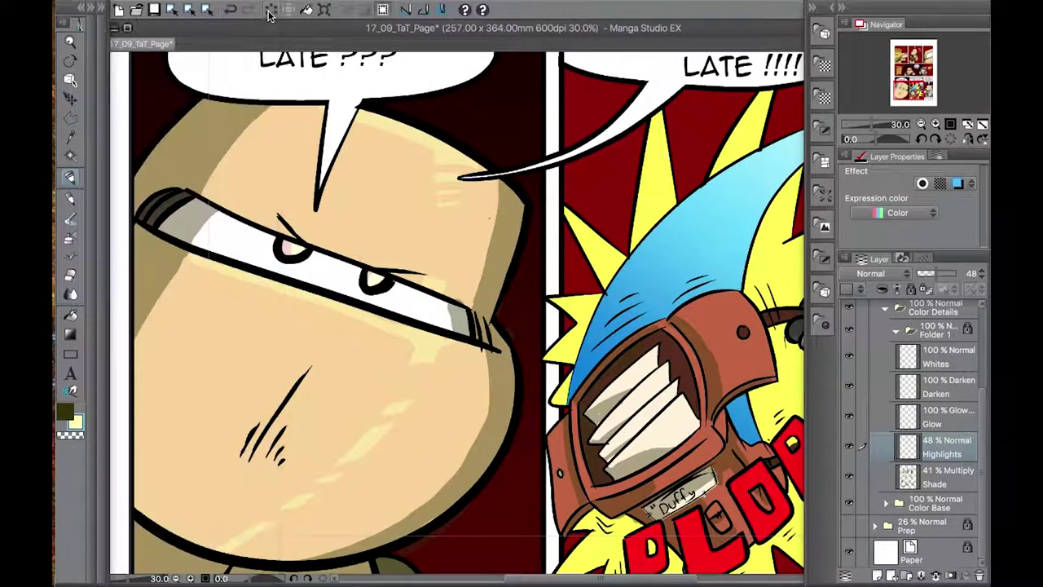
key(ctrl+0)
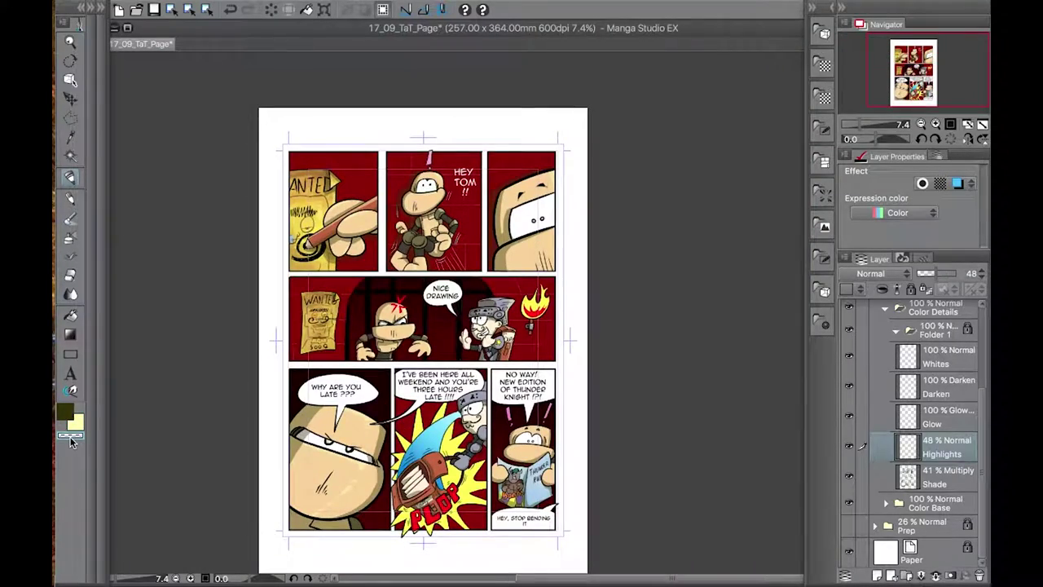
- Paint small pale-yellow highlights on the knight's armour and the swung satchel in the PLOP panel
scroll(383, 289, up, 5)
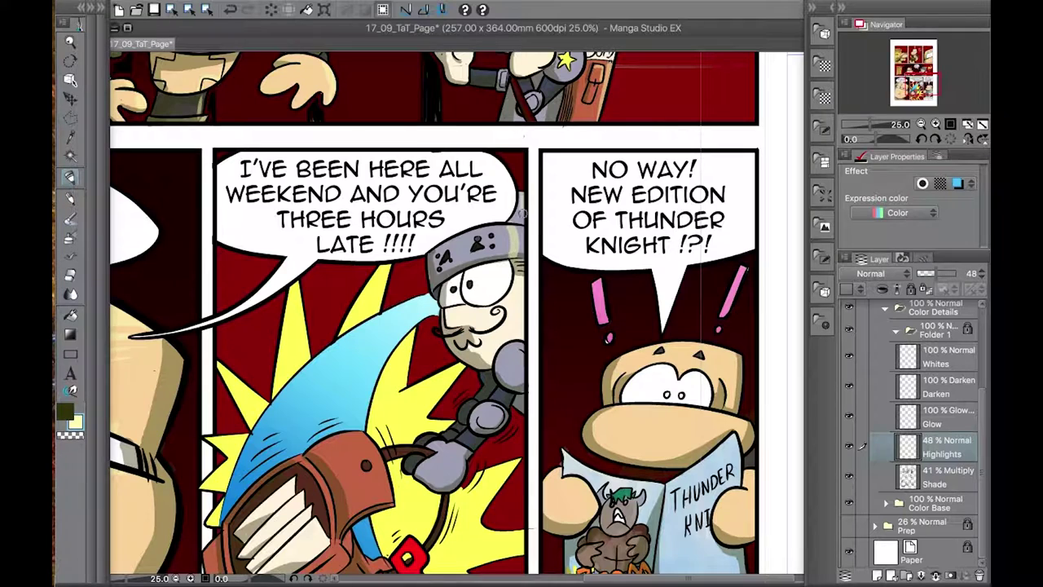
scroll(456, 318, left, 3)
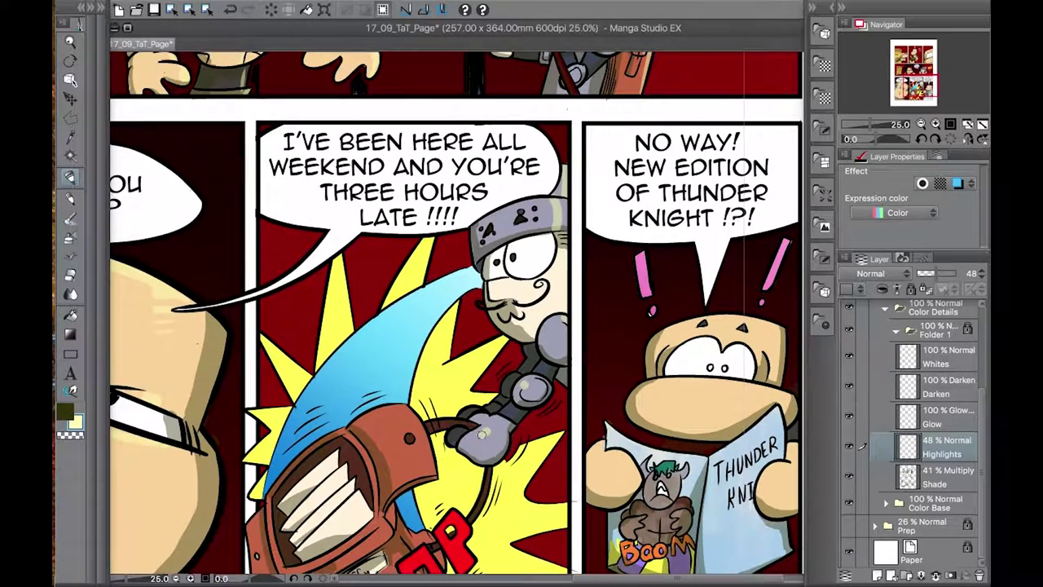
scroll(456, 318, down, 5)
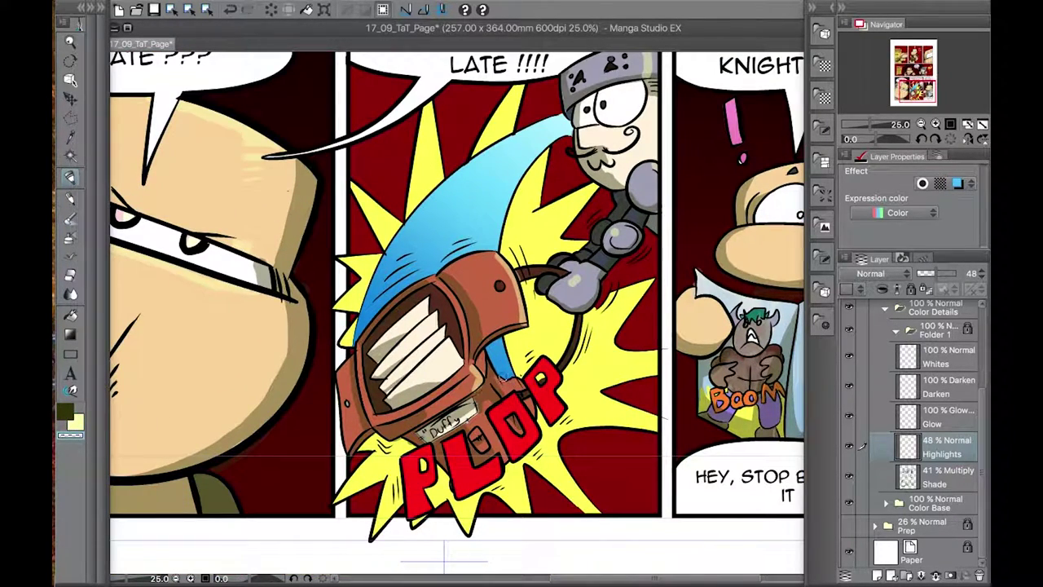
scroll(517, 341, up, 3)
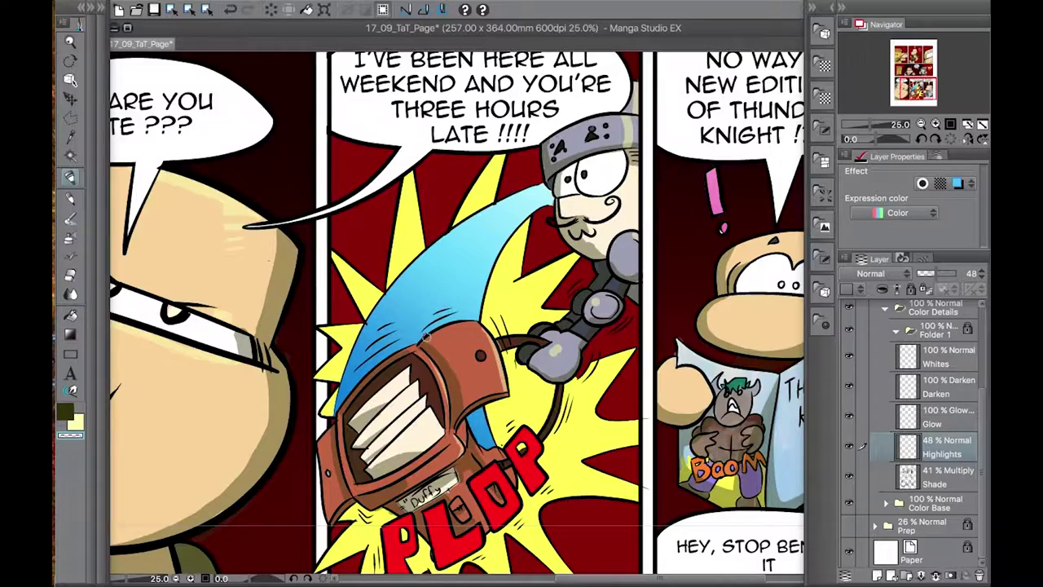
scroll(425, 338, down, 8)
drag(391, 426, 277, 553)
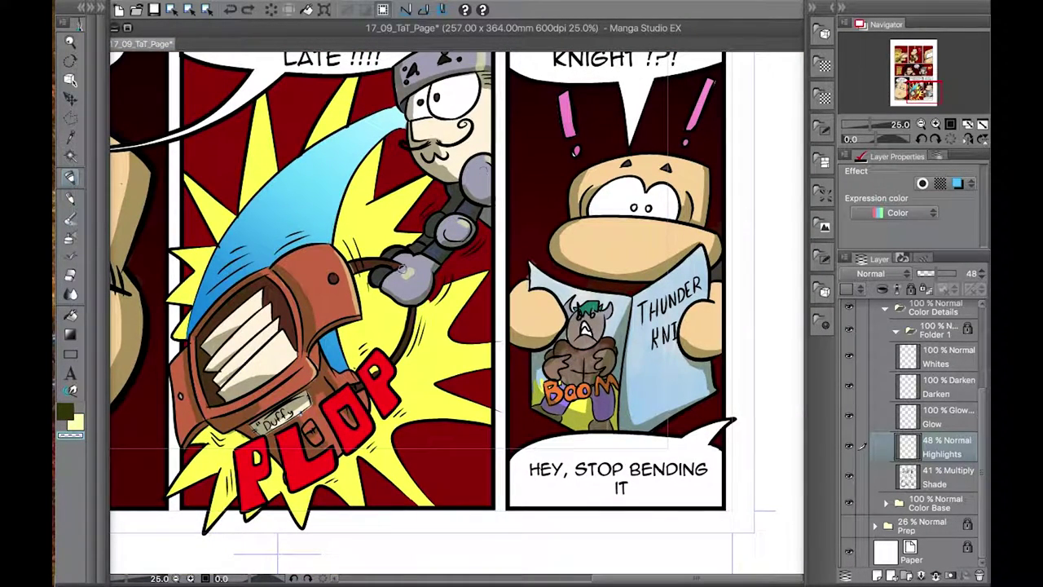
- Add pale-yellow highlights to the magazine reader in the last panel and save the page
scroll(516, 417, up, 4)
scroll(463, 130, up, 1)
scroll(326, 285, down, 4)
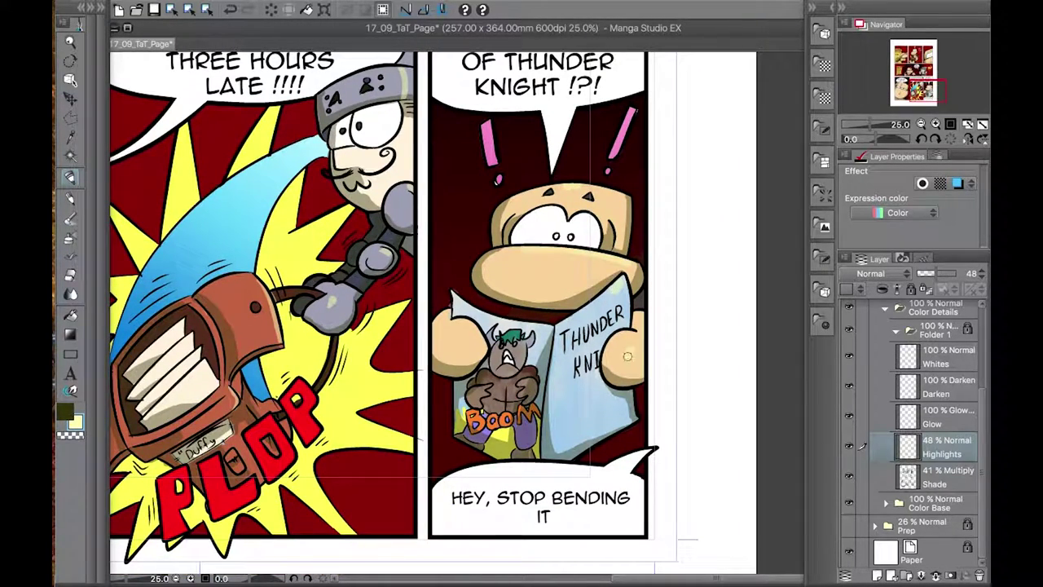
scroll(627, 350, down, 3)
key(ctrl+0)
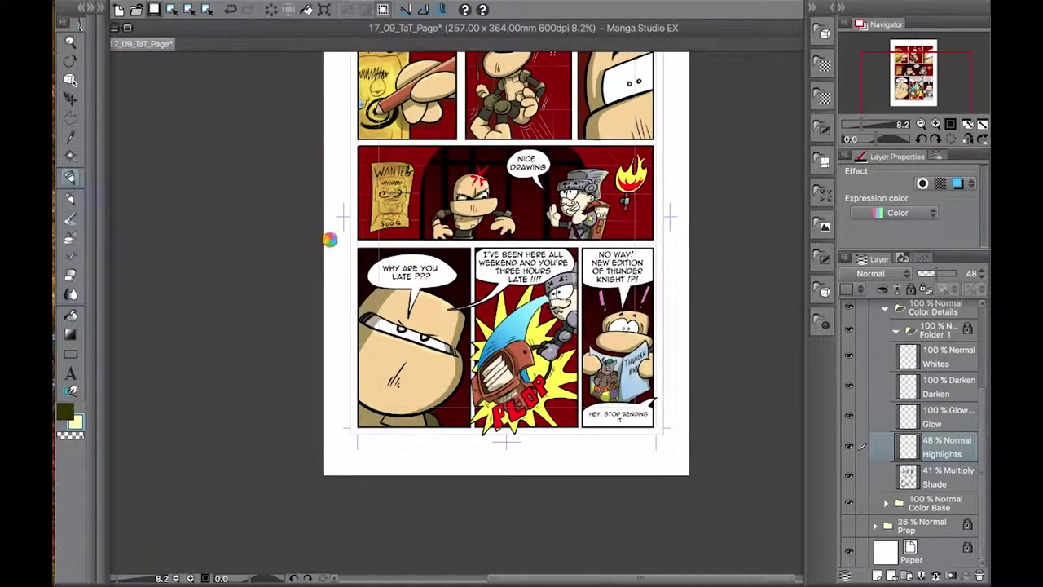
key(ctrl+s)
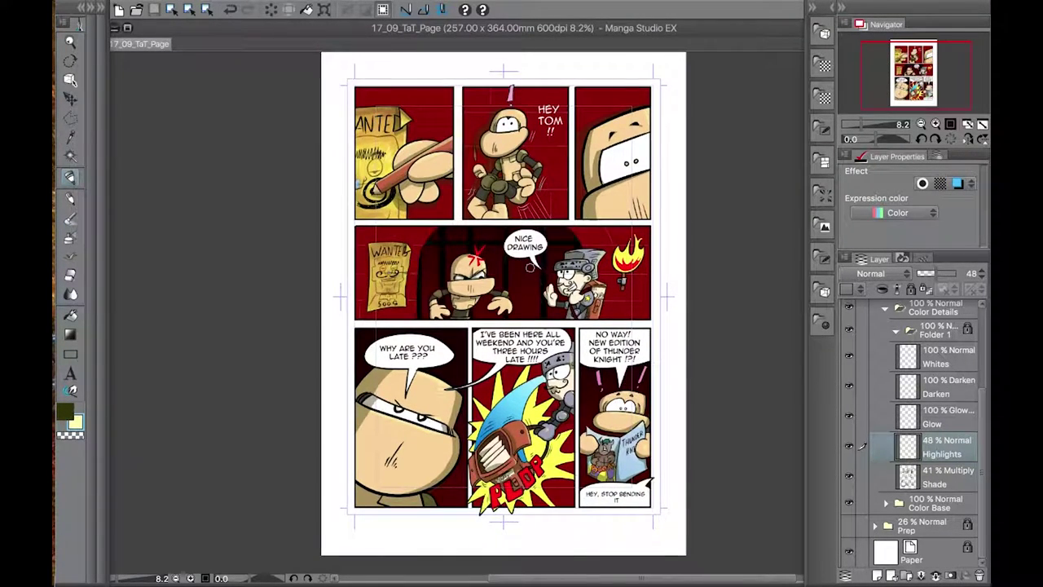
- Collapse the Color Details folder and its parent Color folder, and lock the Color folder
scroll(912, 407, up, 3)
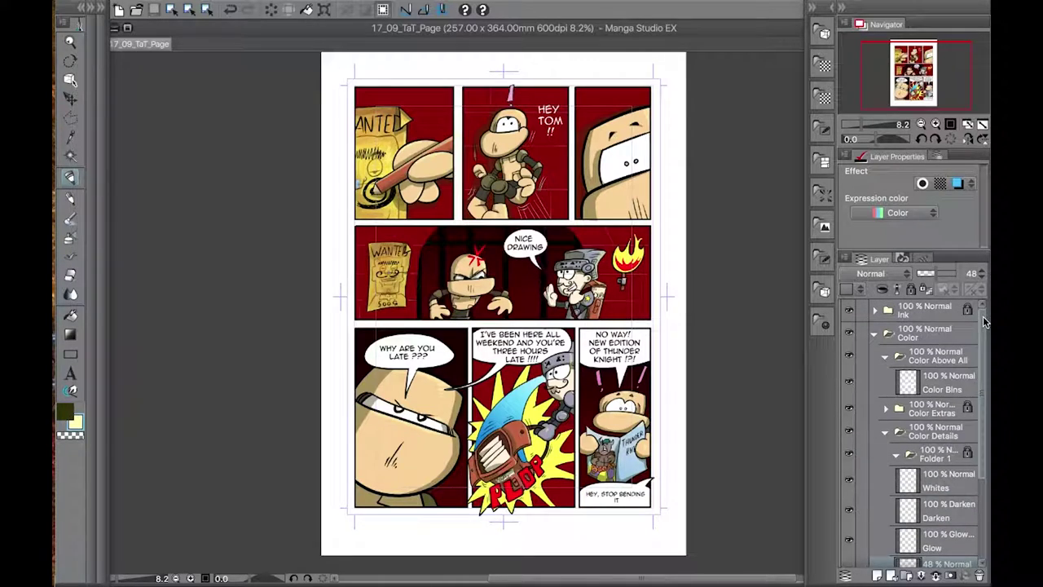
click(936, 408)
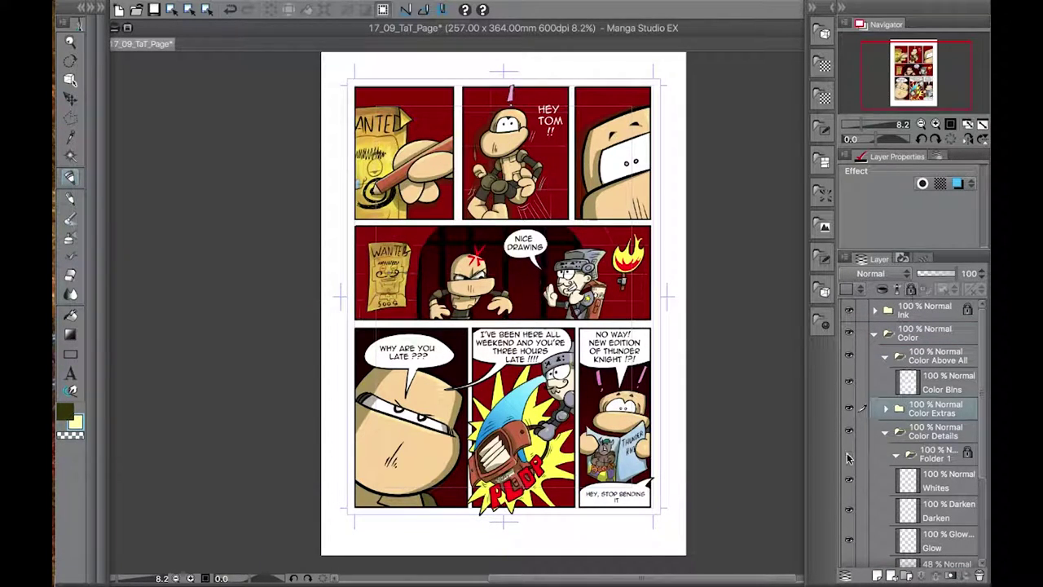
click(943, 456)
click(885, 431)
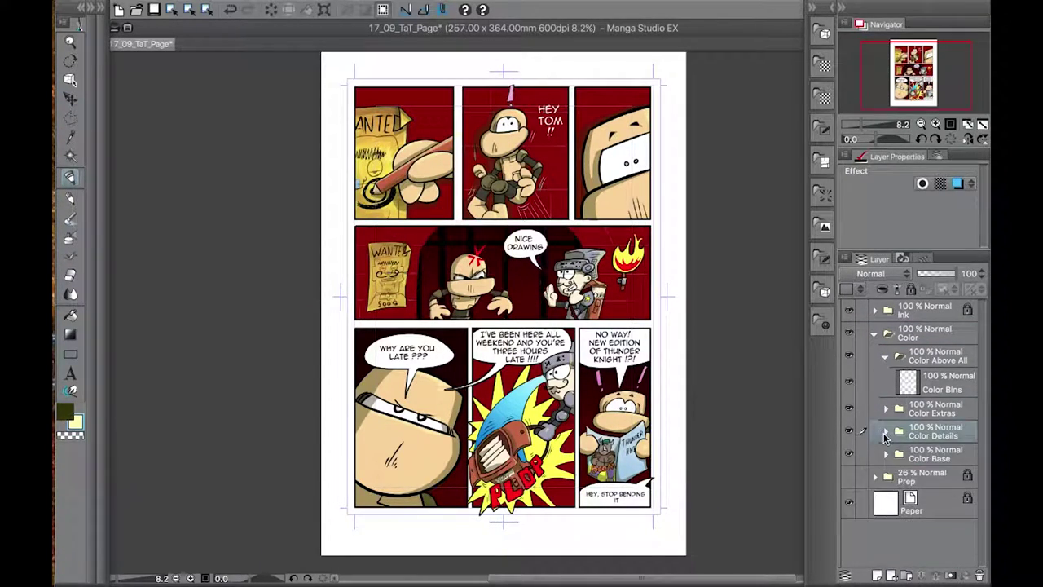
click(874, 334)
- Unlock the Ink folder, expand Ink Base, and lock the transparent pixels of the Ink Details 01 layer
click(937, 310)
click(874, 310)
click(887, 380)
scroll(852, 378, down, 3)
click(848, 357)
click(849, 357)
click(965, 362)
- Recolour the motion lines over the blue swoosh in the PLOP panel white on the Ink Details 01 layer
scroll(515, 420, up, 3)
double_click(75, 423)
click(617, 410)
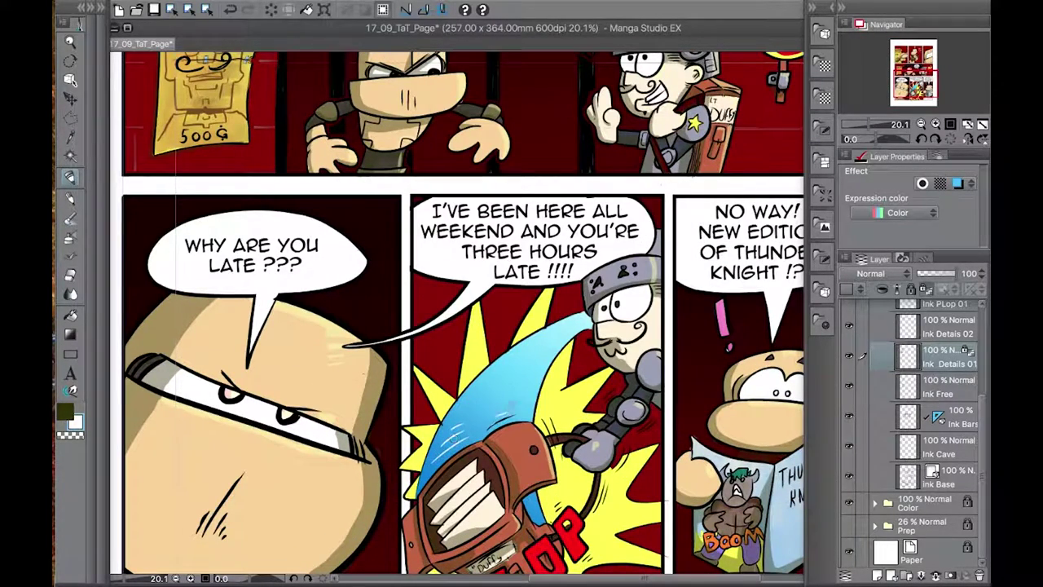
click(232, 11)
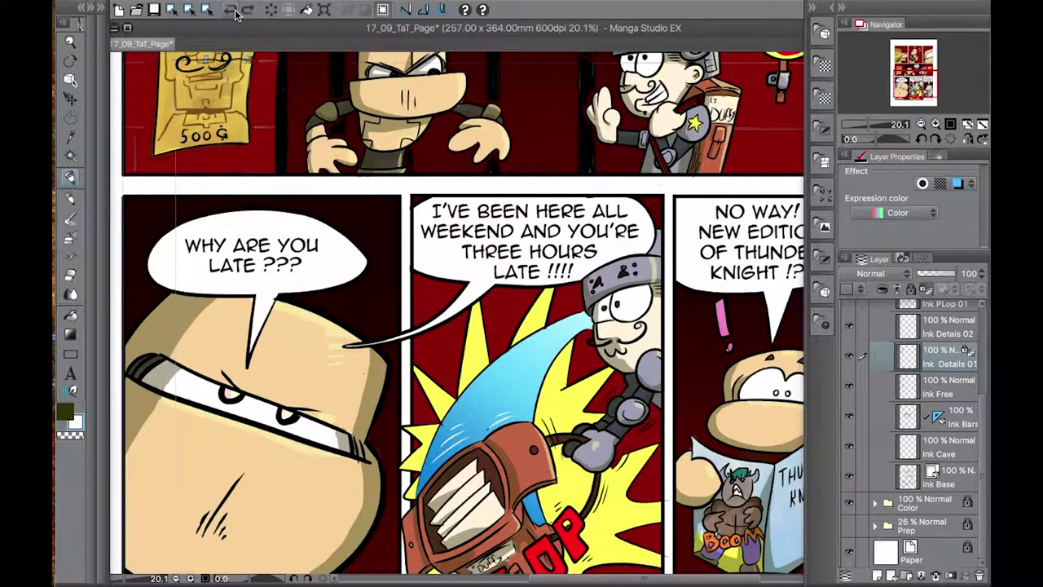
scroll(495, 561, down, 3)
scroll(927, 342, up, 2)
- Collapse and lock the Ink folder, reopen the unlocked Color folder down to Folder 1, and select the Glow layer
click(878, 312)
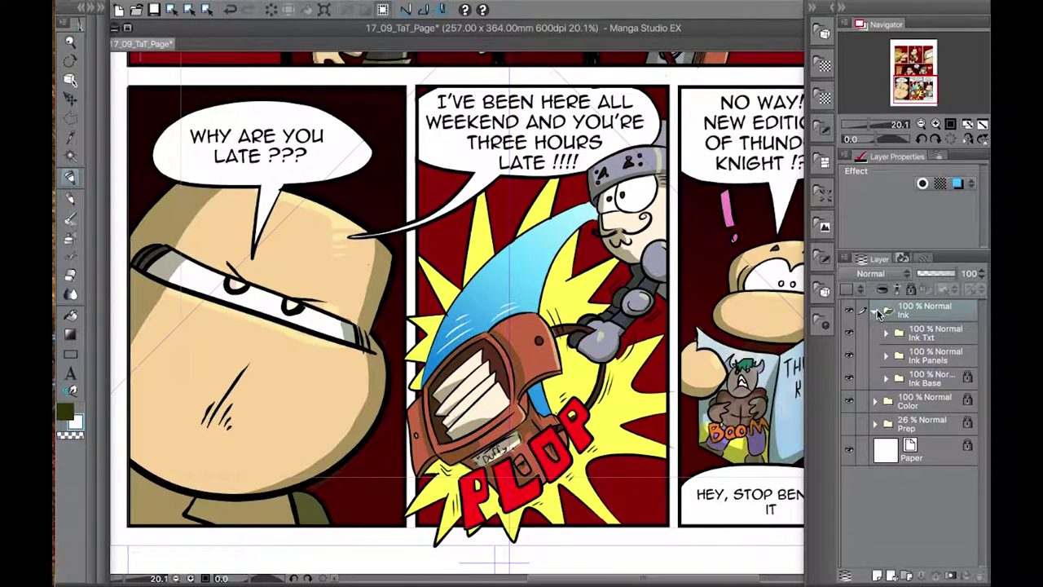
click(913, 333)
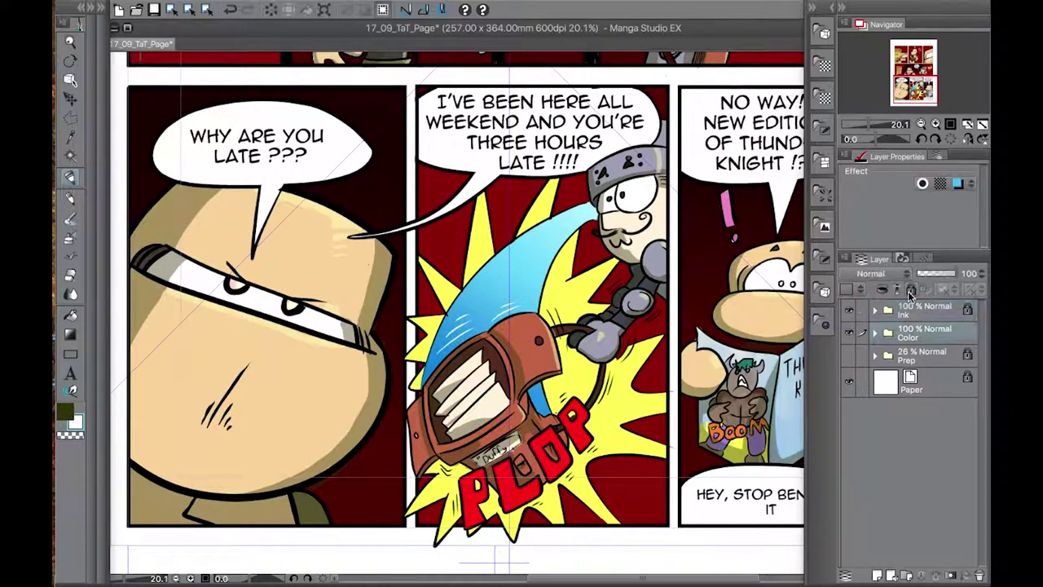
click(875, 335)
click(885, 403)
click(896, 425)
key(ctrl+minus)
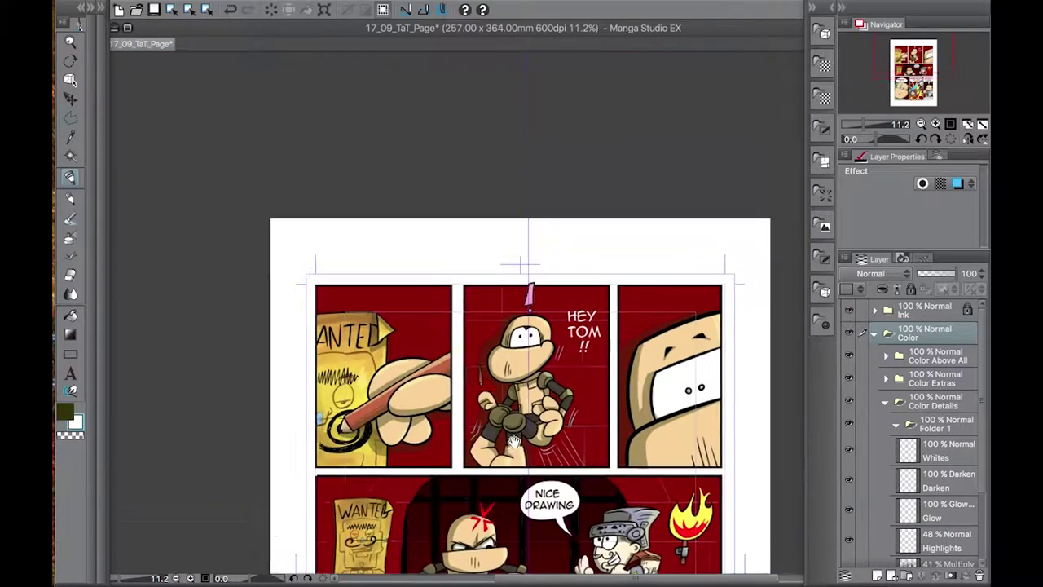
click(933, 499)
- Choose pale yellow from the TaT color set and set up the Soft airbrush at size 100
click(98, 8)
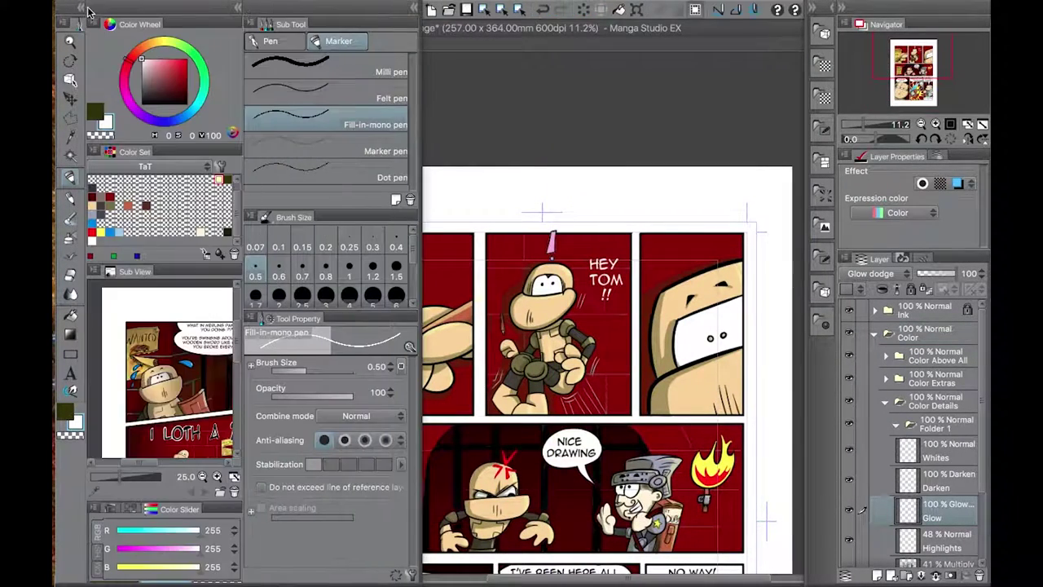
click(220, 179)
click(219, 180)
click(70, 236)
click(238, 7)
click(265, 8)
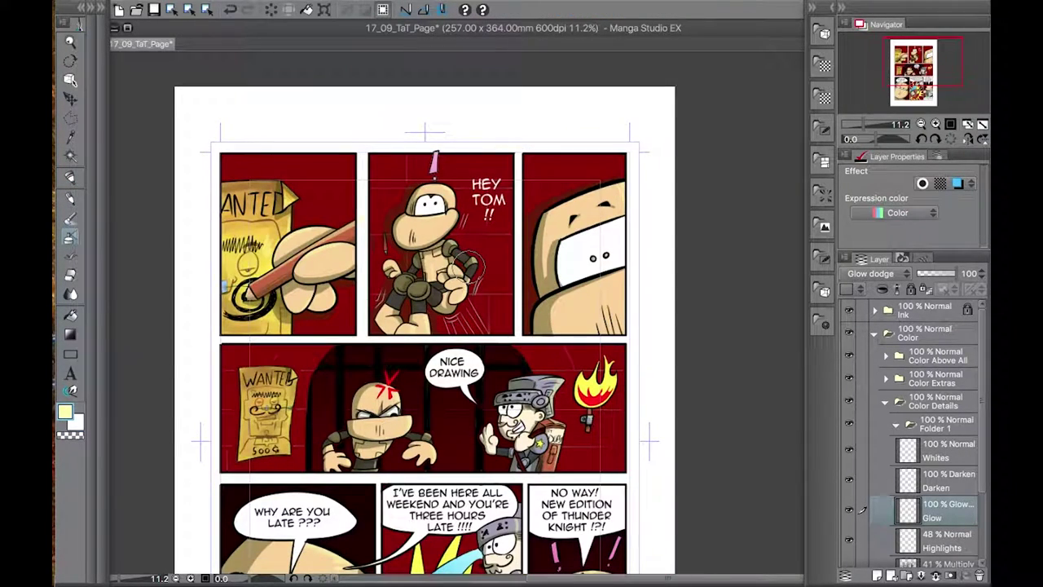
click(111, 311)
click(108, 289)
mouse_move(625, 443)
mouse_down()
mouse_move(603, 432)
mouse_move(611, 424)
mouse_move(466, 452)
mouse_up()
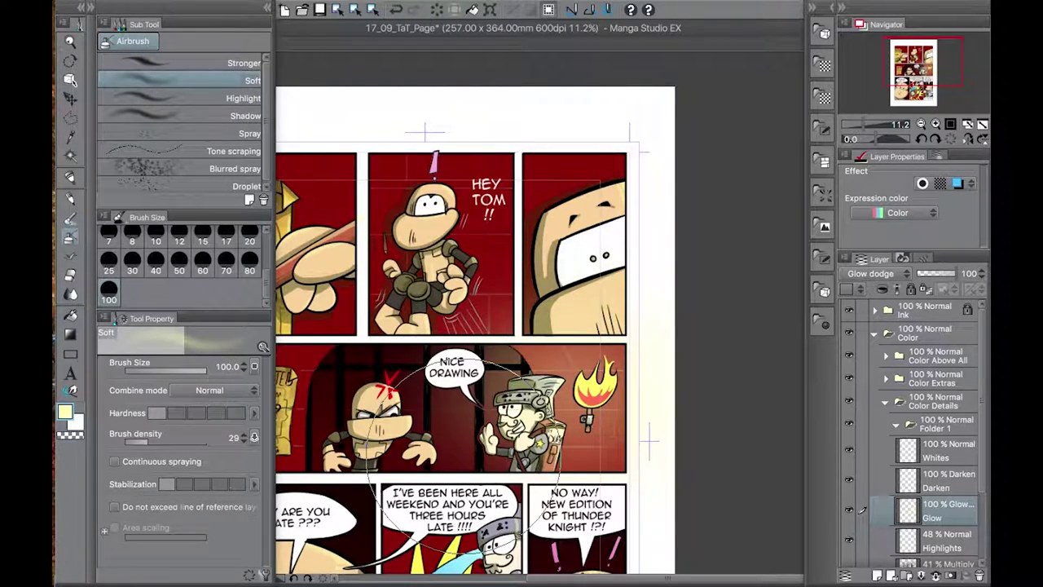
key(ctrl+z)
key(ctrl+z)
- Select the NICE DRAWING panel with a rectangle marquee and spray a soft pale-yellow glow around the torch and across its wall
drag(475, 410, 608, 316)
key(m)
drag(335, 255, 741, 383)
key(Tab)
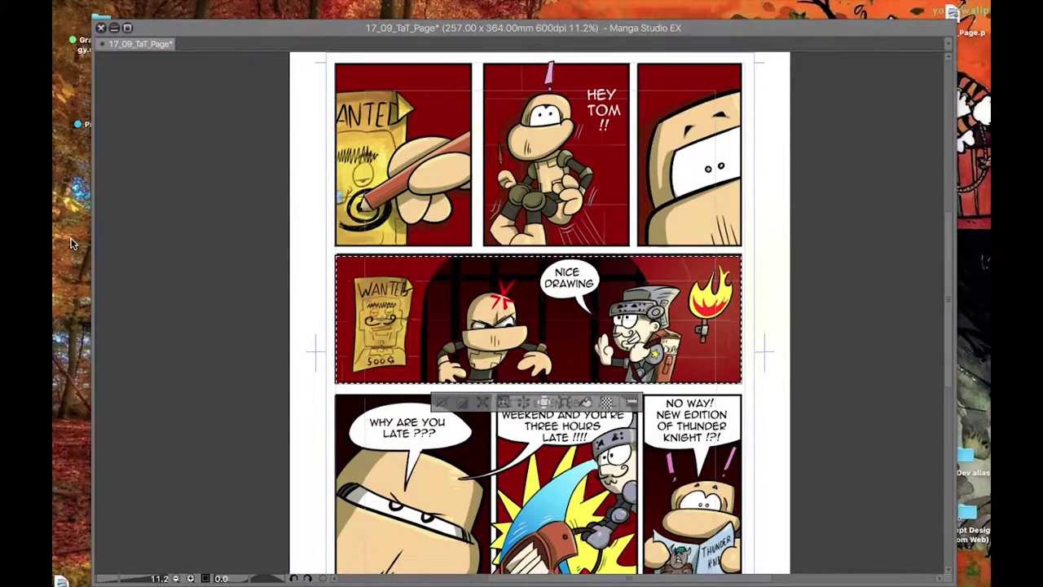
key(Tab)
key(Tab)
key(Tab)
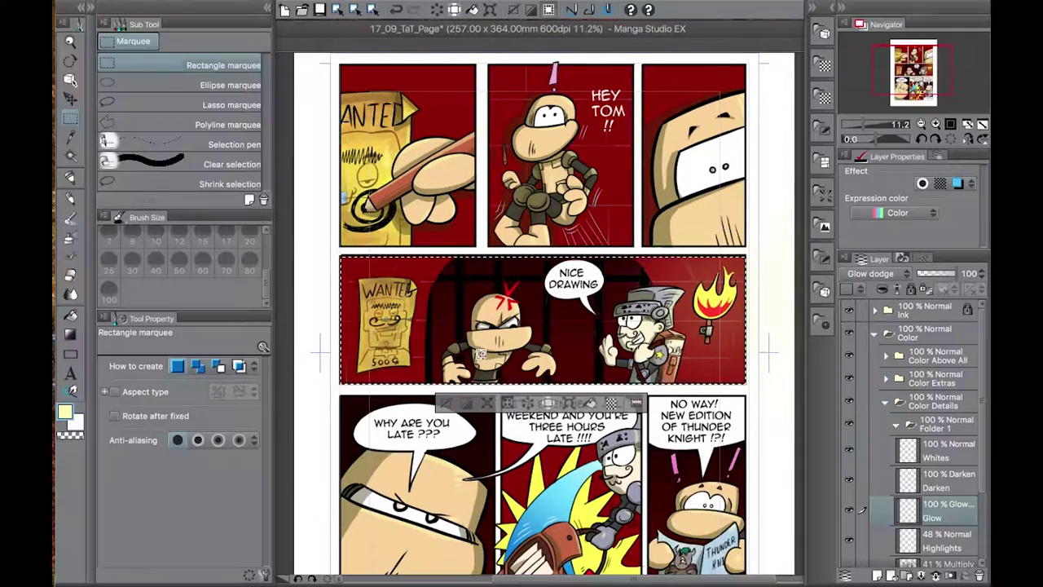
key(b)
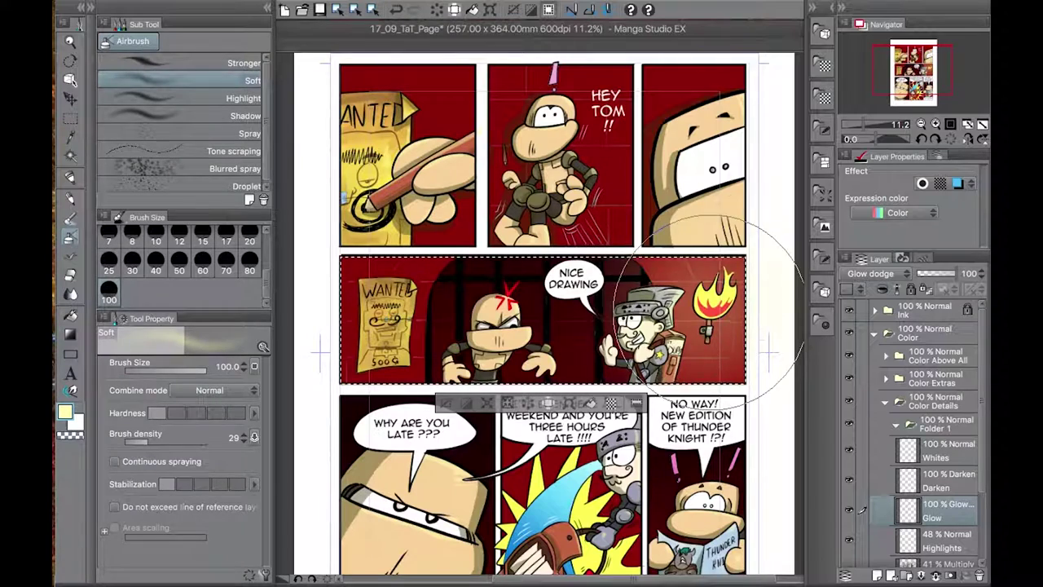
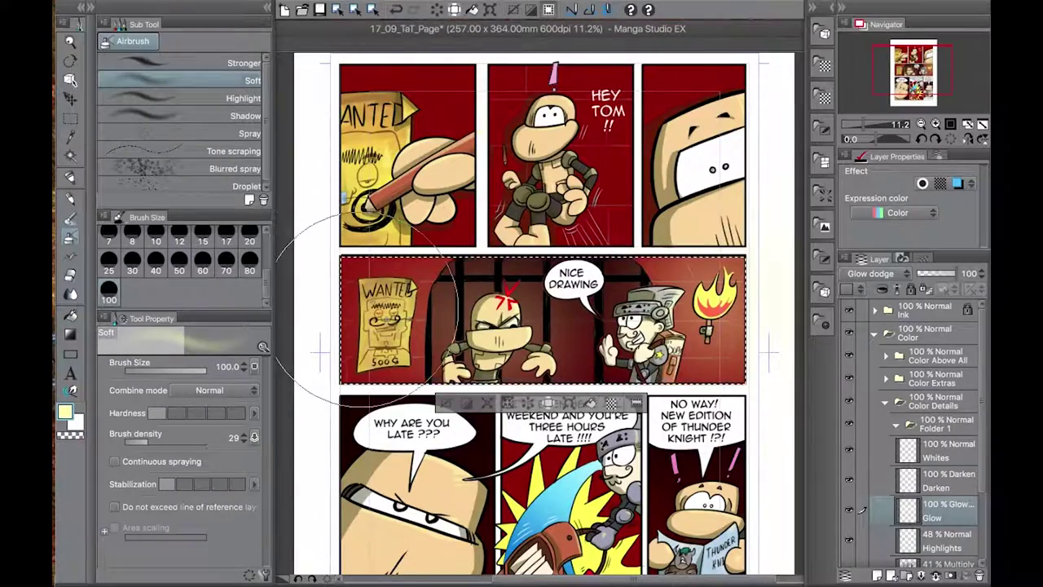
- Erase the glow from the cell window beside the angry character using the Hard eraser, reduced to size 4.00
key(super+plus)
click(267, 6)
click(843, 10)
key(e)
click(100, 7)
mouse_move(457, 269)
mouse_down()
mouse_move(442, 210)
mouse_move(399, 326)
mouse_move(404, 416)
mouse_up()
key(bracketleft)
key(bracketleft)
key(bracketleft)
key(bracketleft)
key(bracketleft)
key(bracketleft)
key(bracketleft)
key(bracketleft)
key(bracketleft)
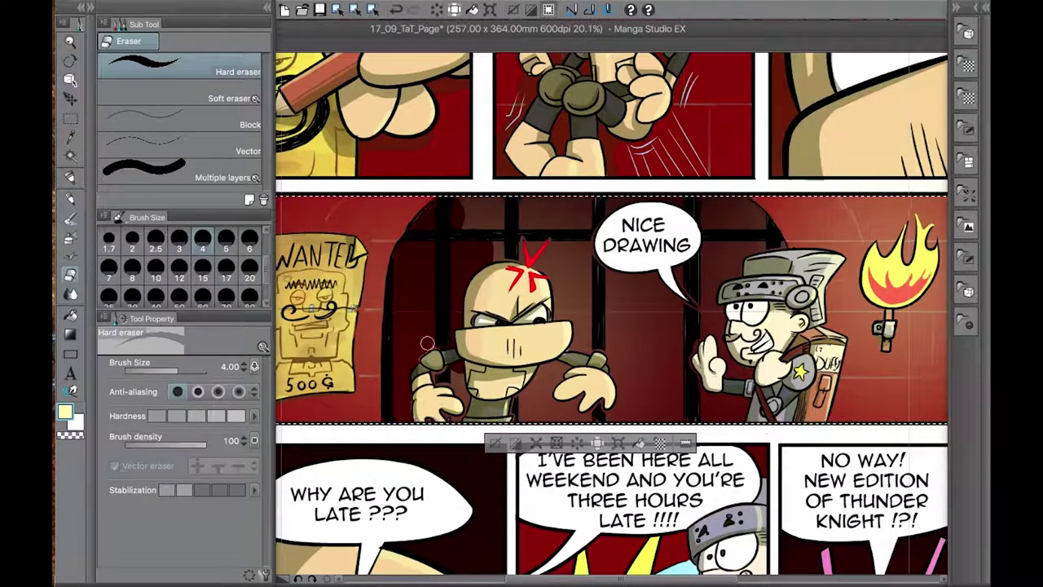
- Erase the glow around the angry character's head and arms and along the cell window's upper edge with the eraser at size 2.00
scroll(501, 424, up, 2)
key(bracketleft)
key(bracketleft)
key(bracketleft)
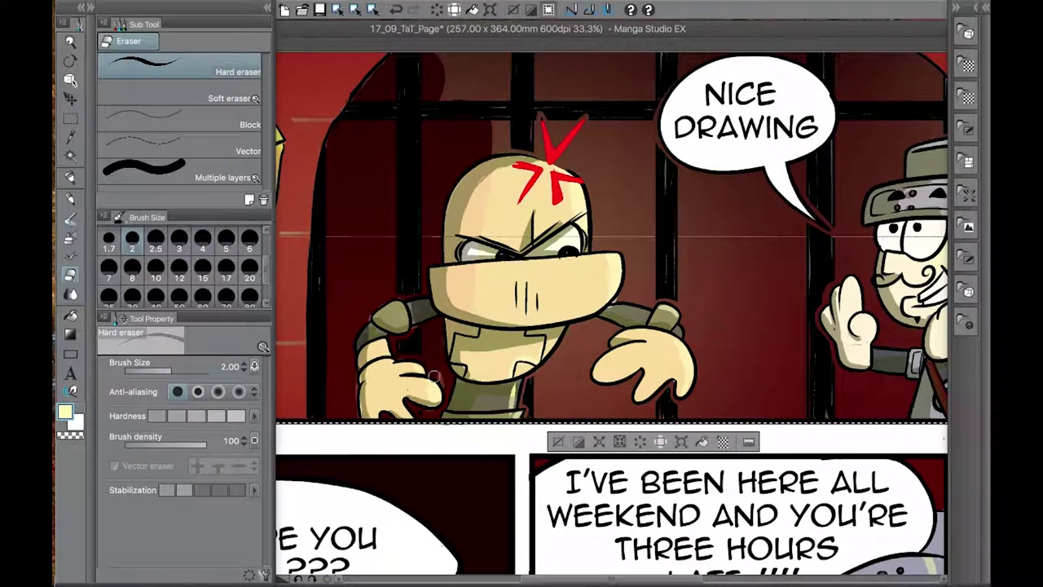
drag(372, 89, 386, 340)
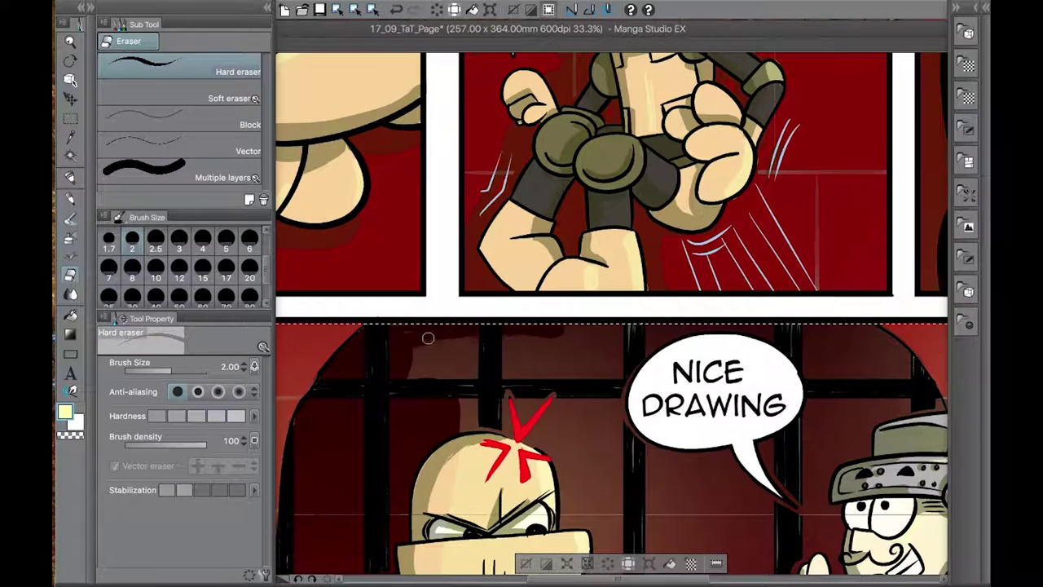
drag(450, 429, 346, 412)
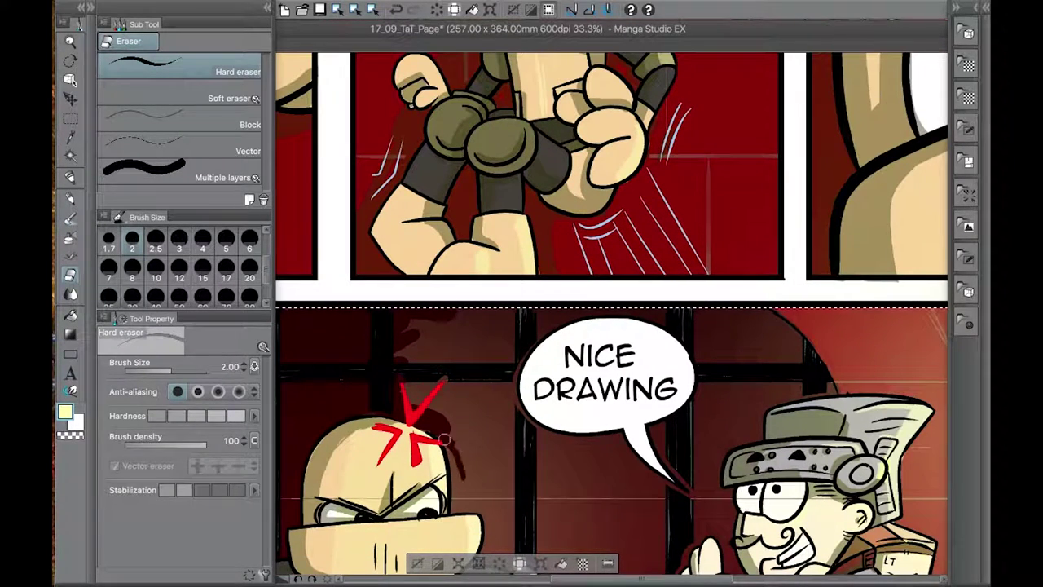
- Erase the glow around the angry character's head and hand, the speech bubble, and the guard's raised arm with the Hard eraser at size 2.00
drag(461, 509, 469, 348)
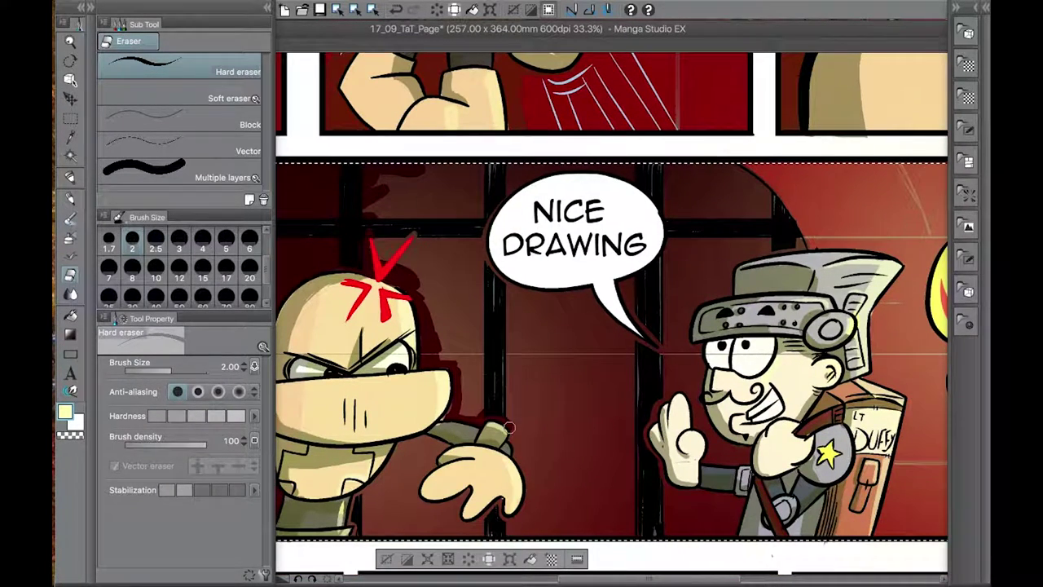
drag(514, 440, 505, 295)
mouse_move(419, 298)
mouse_down()
mouse_move(401, 330)
mouse_move(419, 369)
mouse_move(449, 363)
mouse_move(467, 374)
mouse_move(511, 357)
mouse_move(526, 300)
mouse_up()
scroll(522, 302, up, 3)
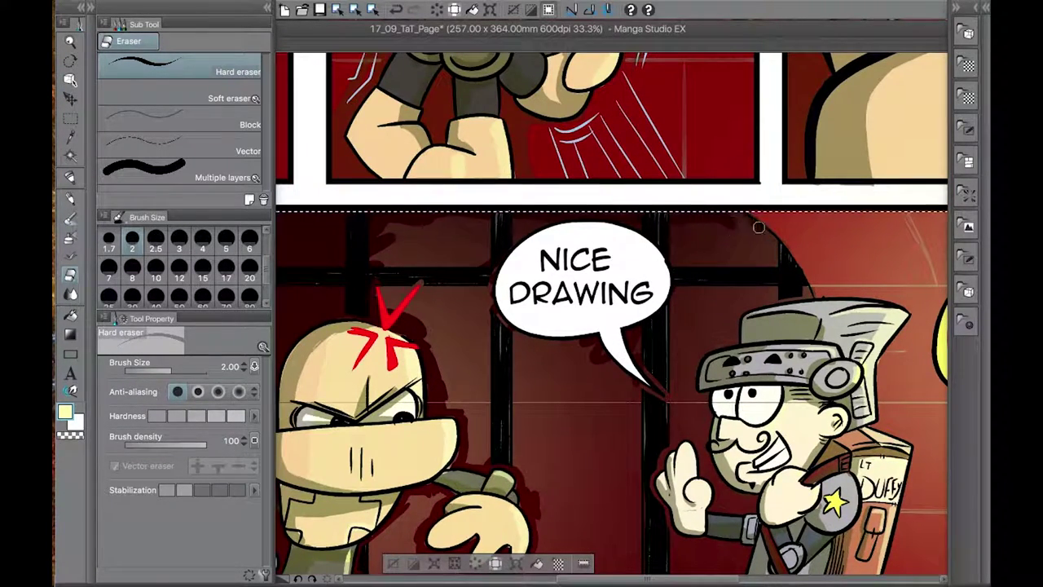
drag(699, 383, 670, 301)
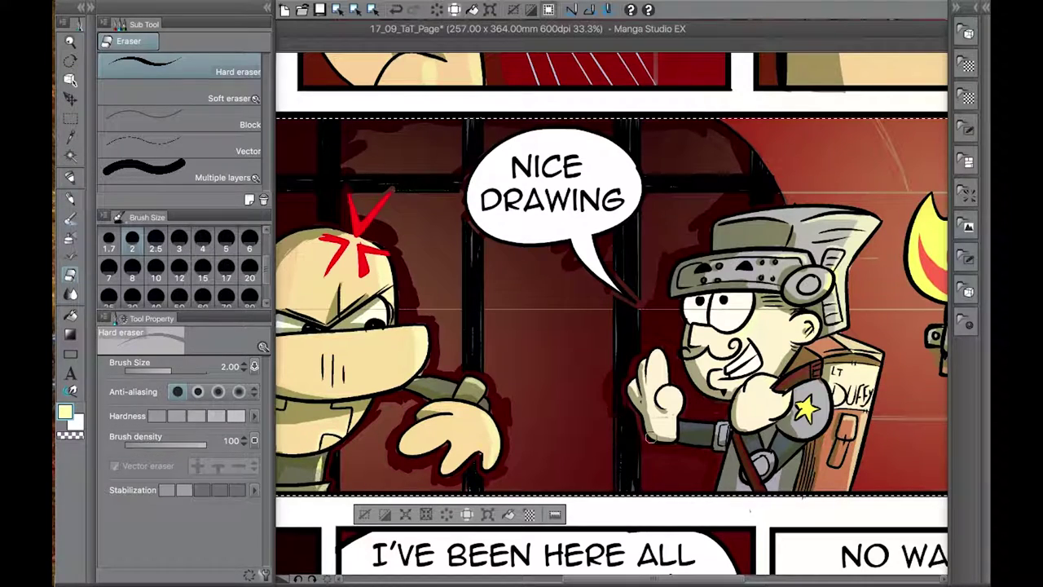
- Outline the remaining glow in the cell window between the two characters with the Lasso marquee and clear it
key(m)
key(Tab)
key(Tab)
key(b)
key(e)
key(m)
drag(345, 444, 457, 420)
key(m)
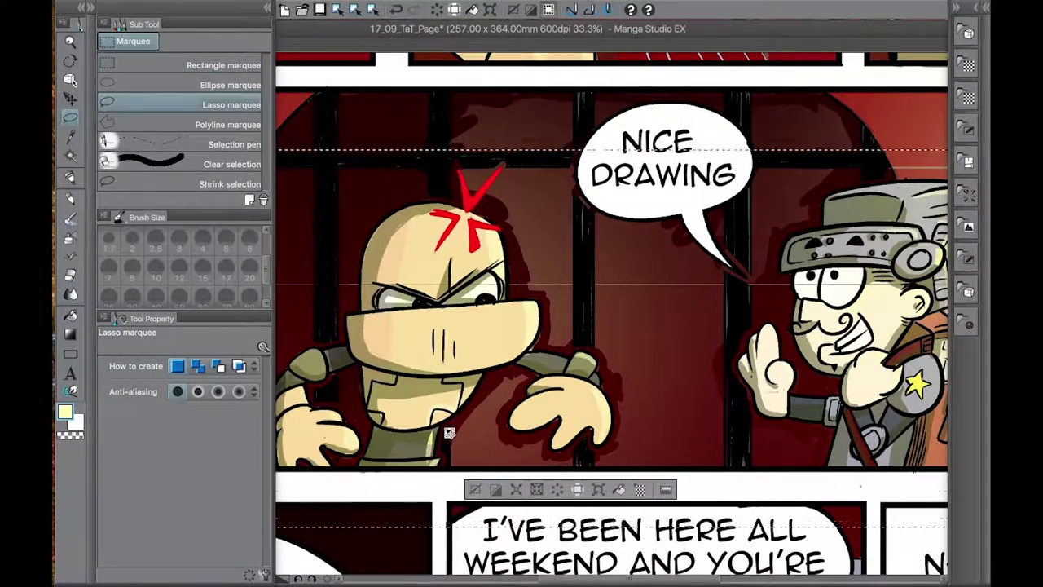
drag(500, 372, 717, 479)
mouse_move(819, 211)
mouse_down()
mouse_move(398, 87)
mouse_move(512, 239)
mouse_up()
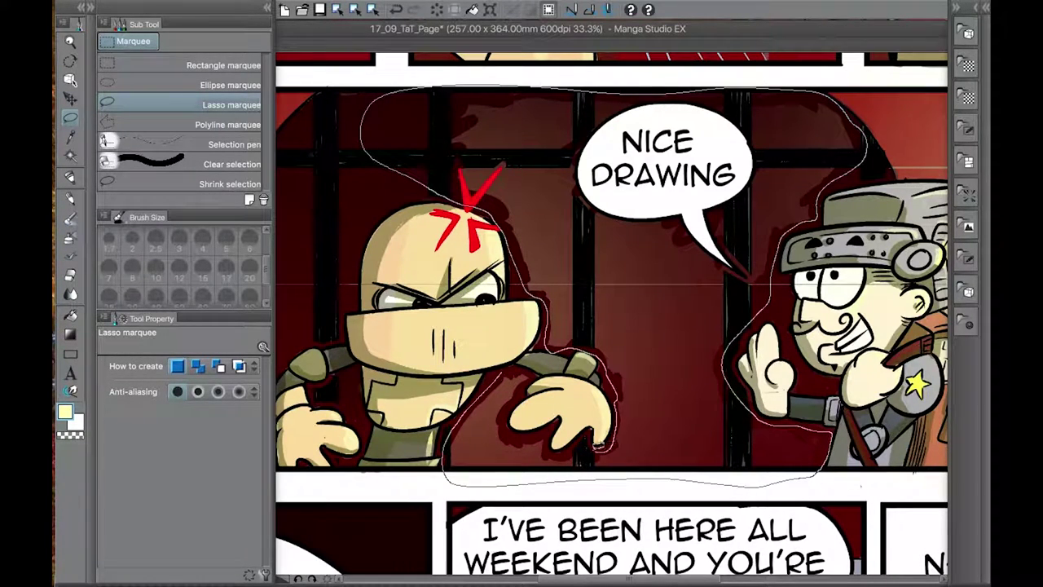
drag(525, 387, 528, 384)
key(e)
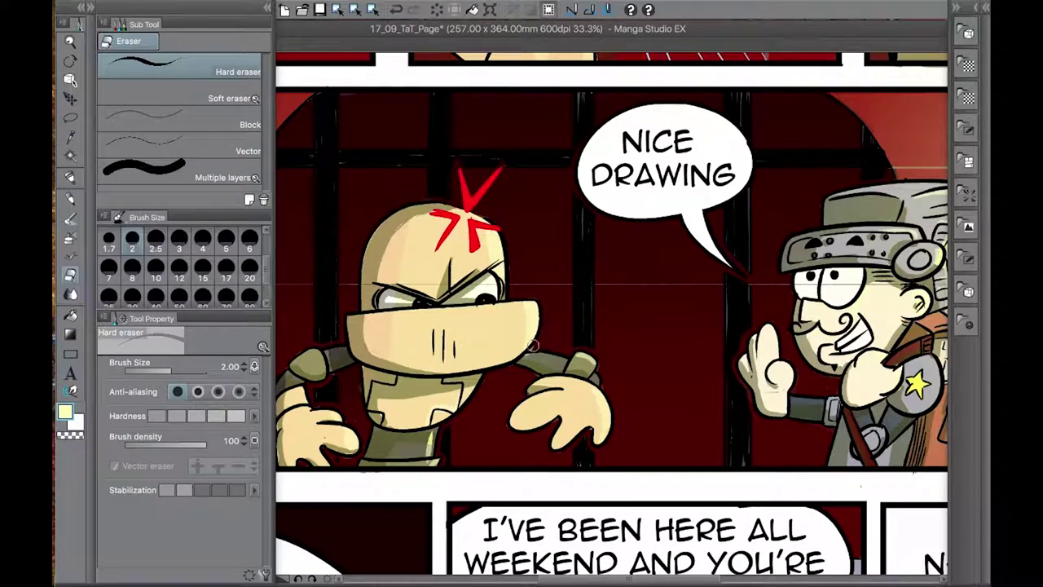
- Select the close-up eyes panel in the top row with a rectangle marquee and spray a soft pale-yellow glow at size 100
scroll(552, 338, down, 2)
scroll(552, 338, down, 2)
drag(551, 338, 520, 464)
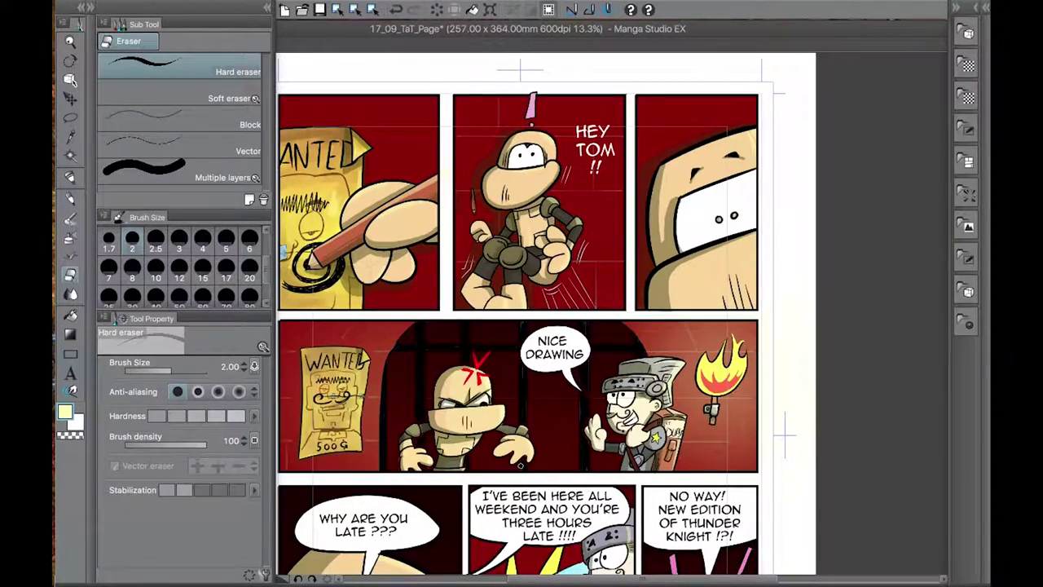
key(m)
drag(636, 94, 758, 310)
key(b)
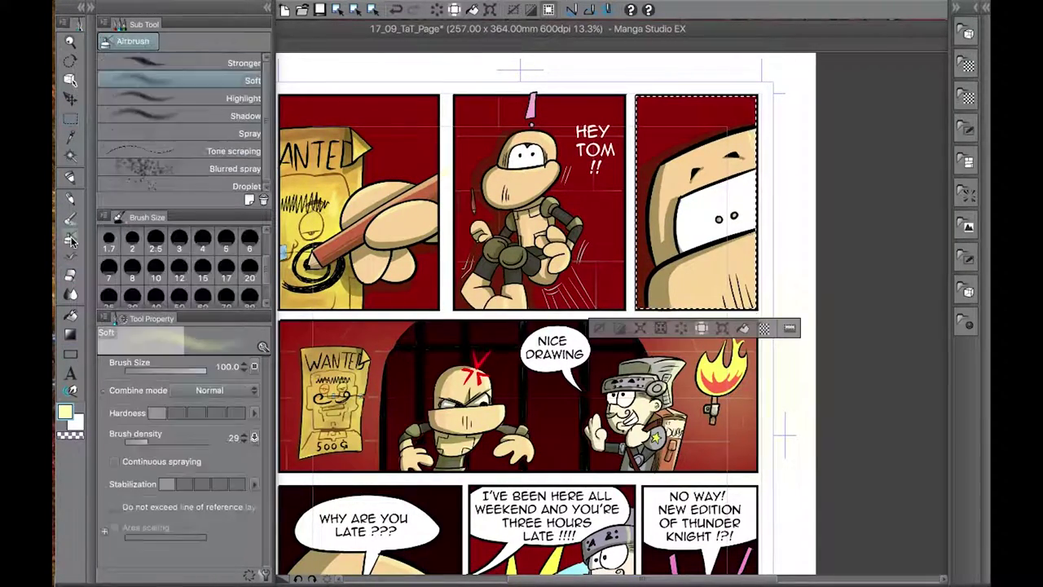
- Select the HEY TOM panel with a rectangle marquee, spray a soft pale-yellow glow over it, and clear the selection
key(m)
drag(453, 94, 626, 310)
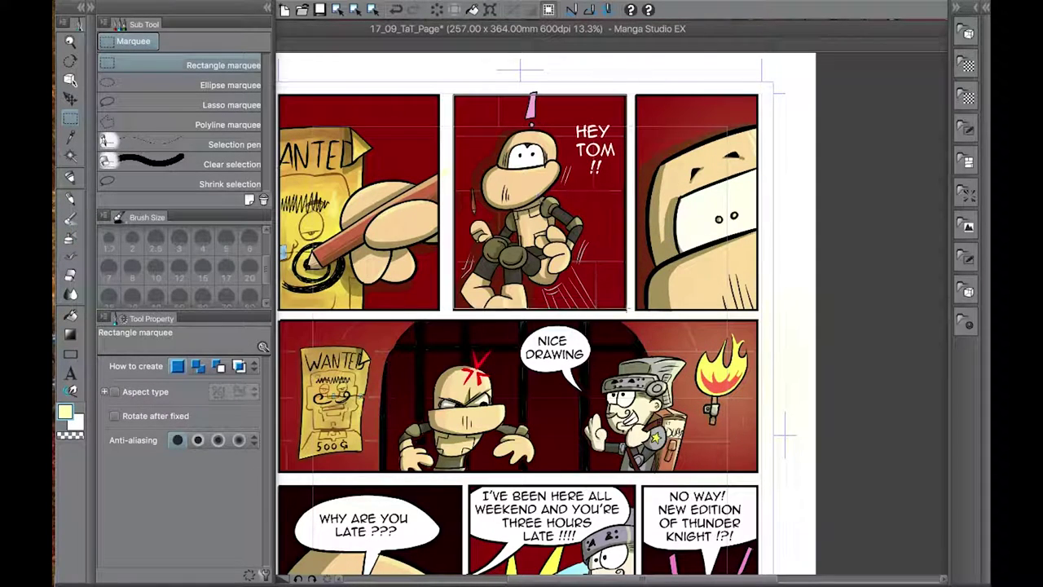
key(b)
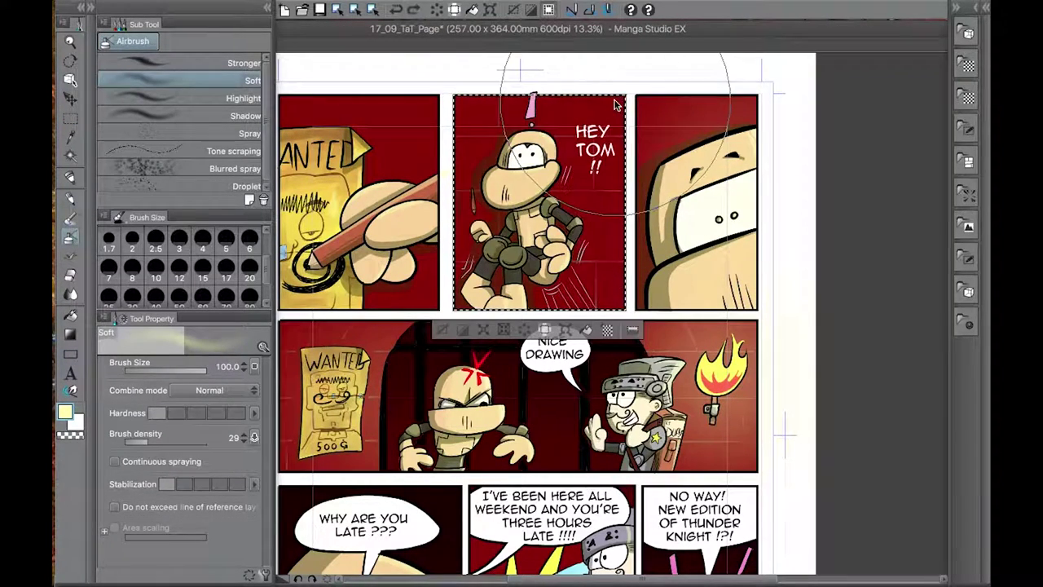
key(ctrl+d)
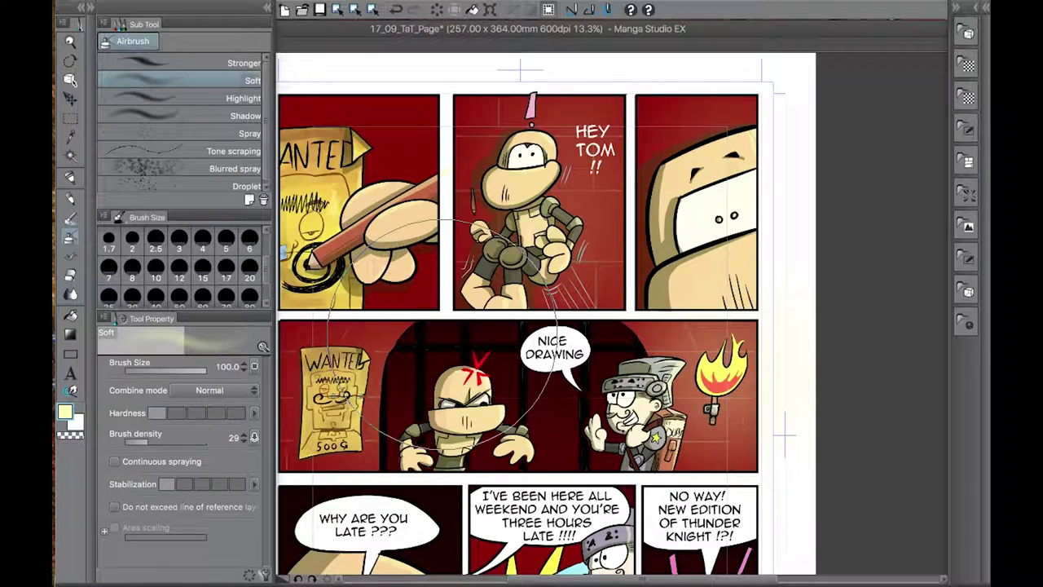
- Erase the glow from the pink exclamation mark and the HEY TOM lettering with the Hard eraser at size 2.00
key(e)
scroll(595, 534, up, 5)
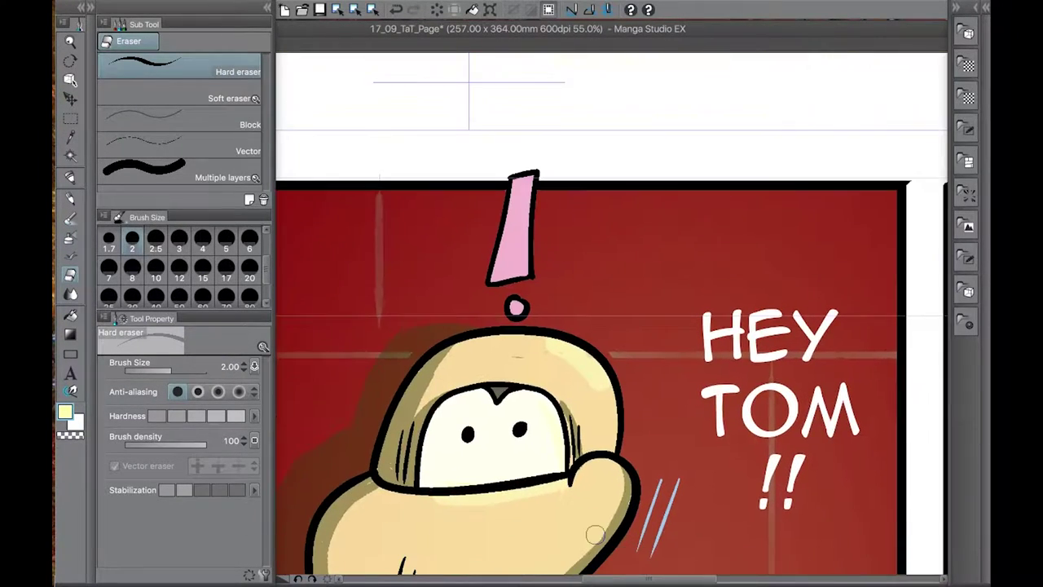
drag(516, 307, 353, 291)
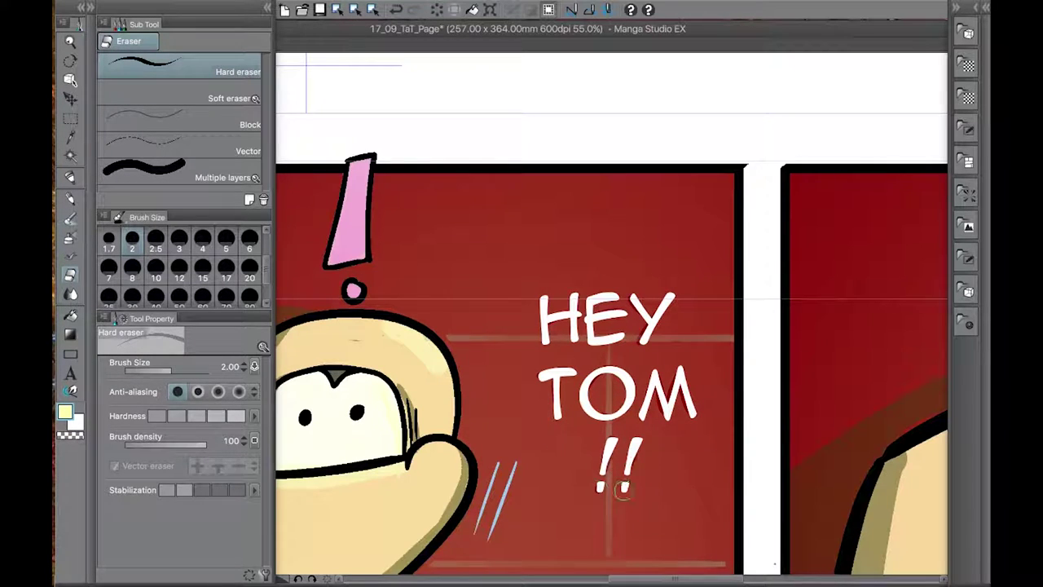
scroll(506, 457, down, 2)
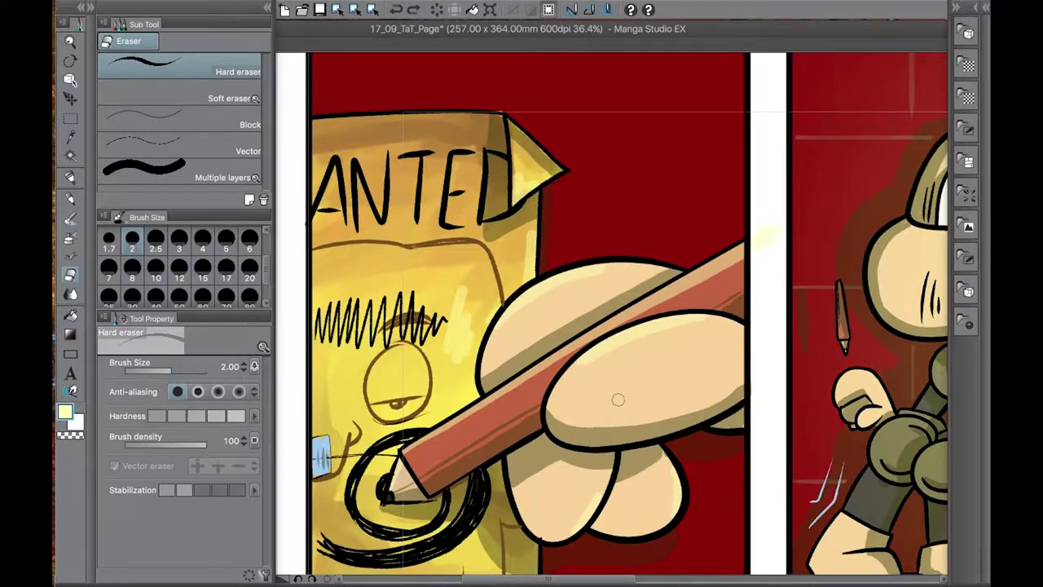
- Select the top-row panel with the wanted poster using a rectangle marquee and spray a soft pale-yellow glow over it
click(70, 119)
drag(405, 141, 707, 543)
key(b)
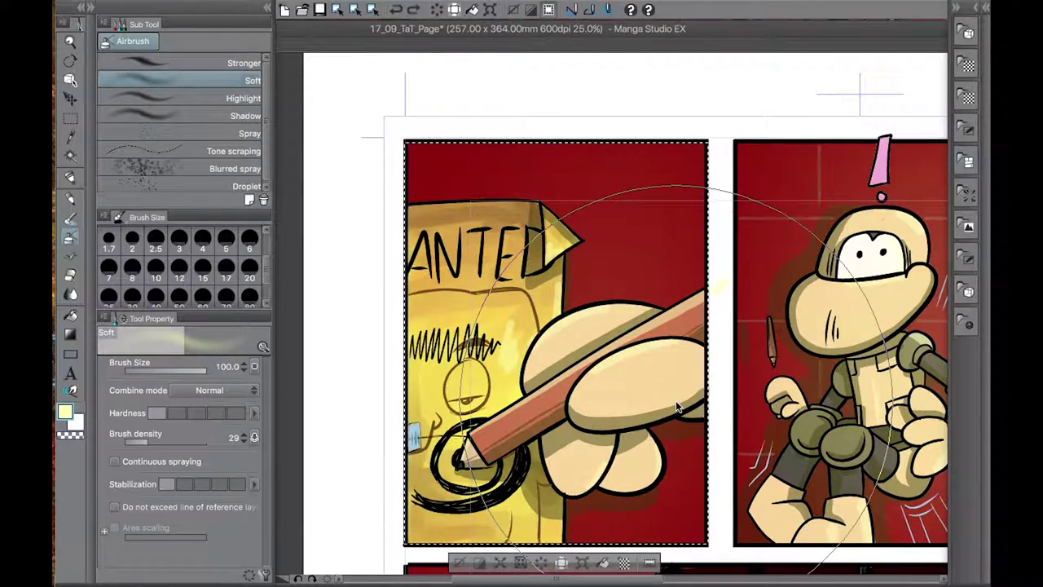
- Deselect the wanted poster panel and set the Soft airbrush to size 20
scroll(708, 298, down, 3)
mouse_move(709, 299)
mouse_down()
mouse_move(542, 262)
mouse_move(457, 258)
mouse_move(466, 117)
mouse_up()
scroll(265, 285, down, 1)
scroll(265, 286, up, 2)
click(249, 291)
drag(574, 430, 493, 414)
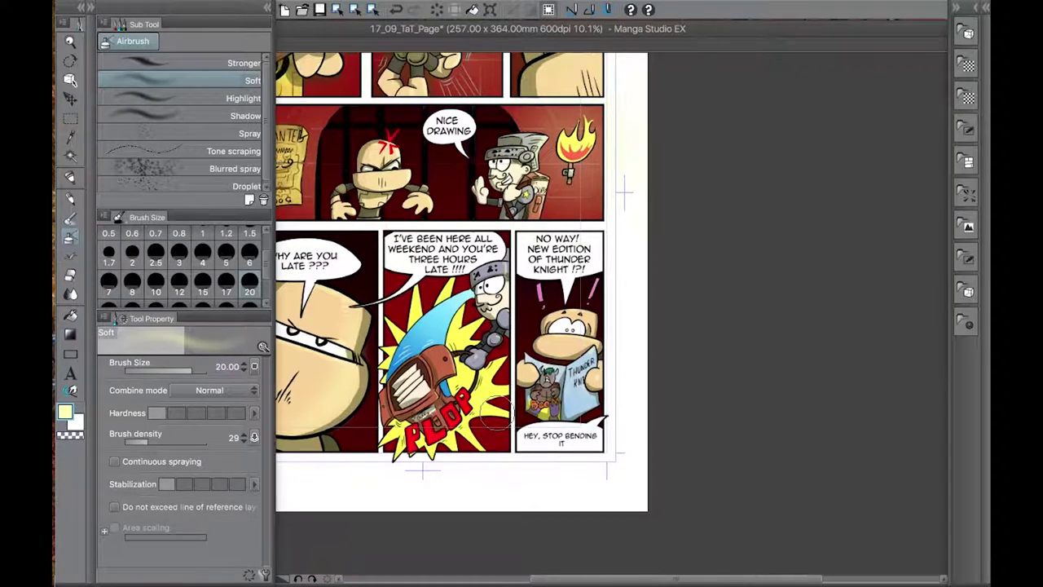
scroll(547, 334, up, 3)
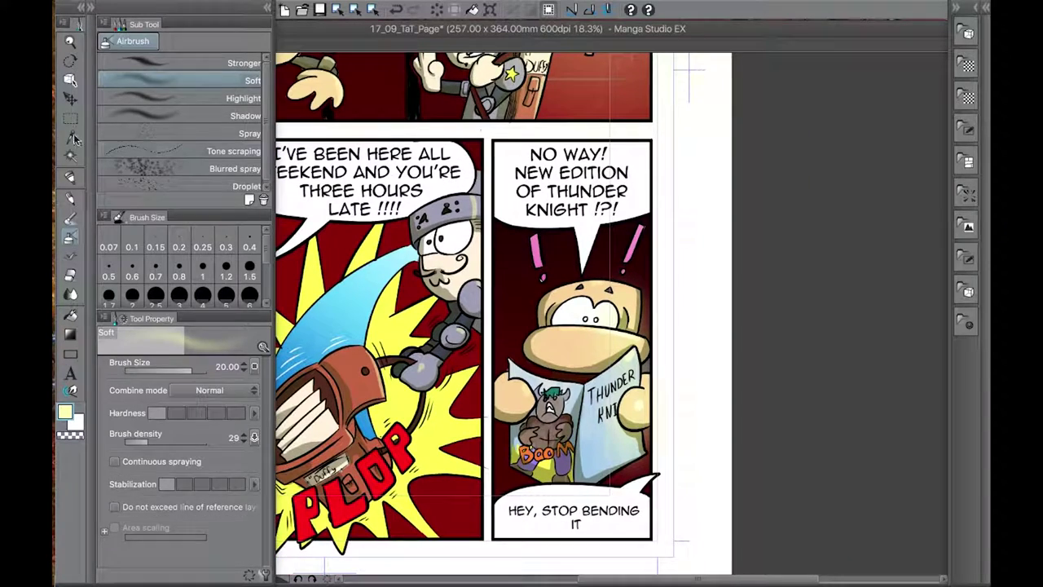
key(m)
click(117, 106)
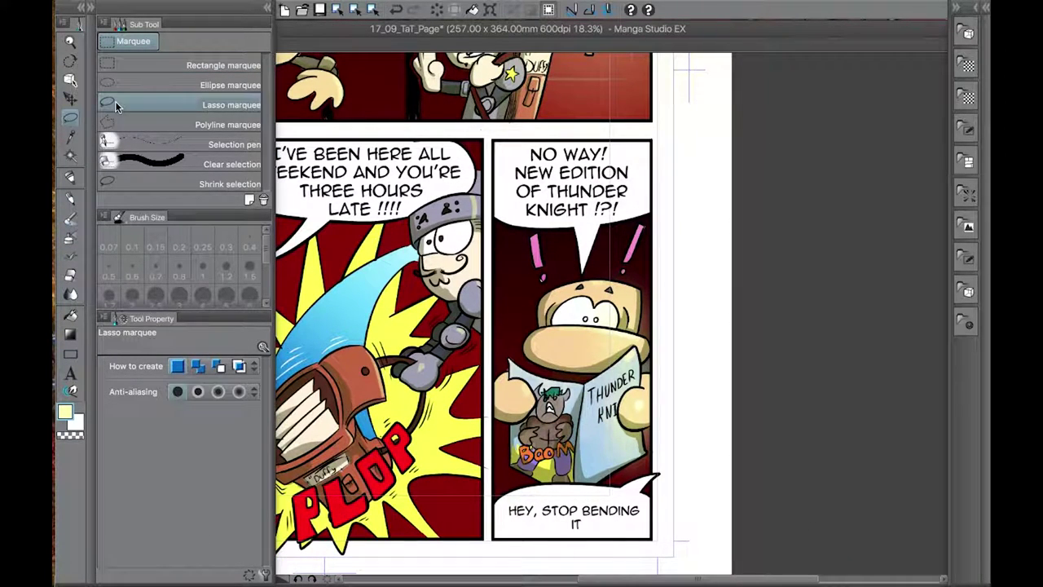
key(e)
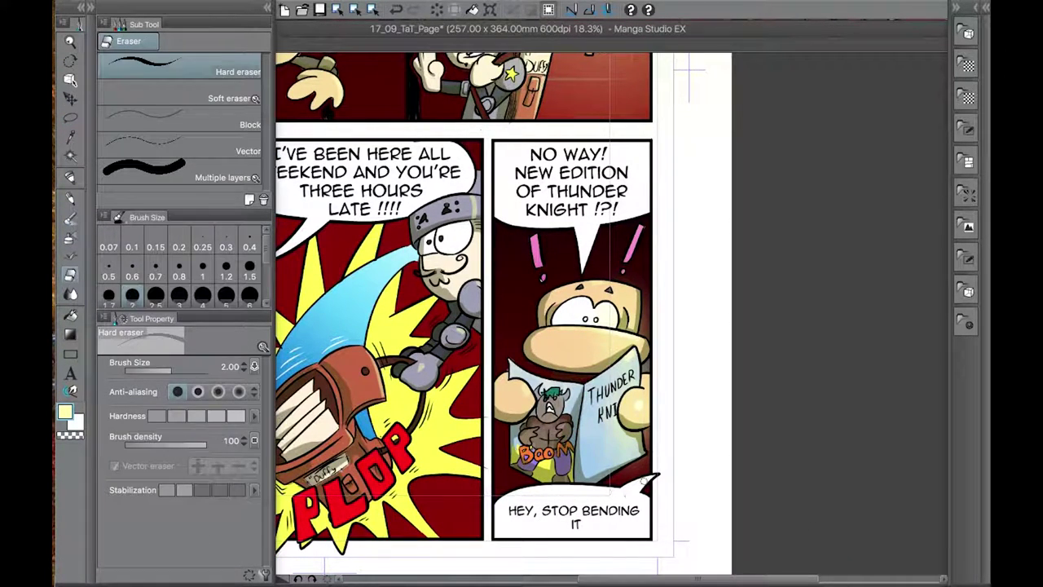
- Make the Darken layer active and choose a very dark red from the TaT color set for edge shading
scroll(777, 301, down, 3)
drag(776, 301, 896, 514)
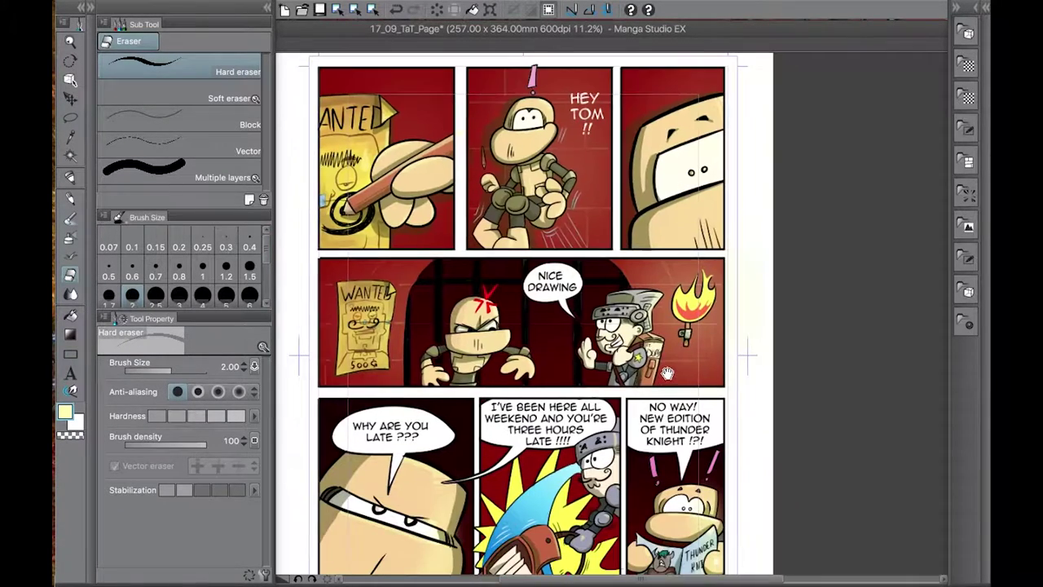
click(955, 6)
click(90, 8)
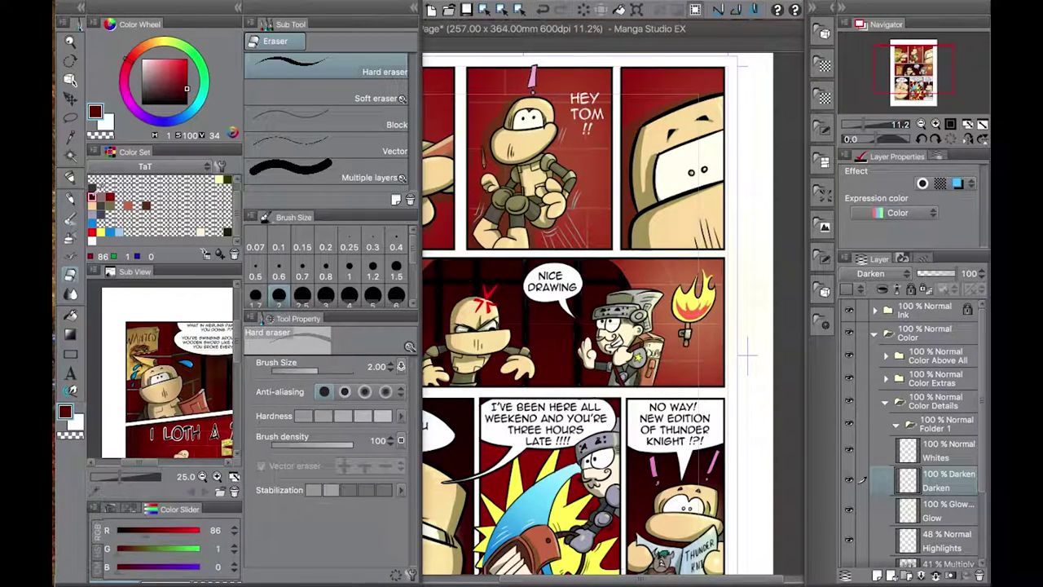
click(238, 7)
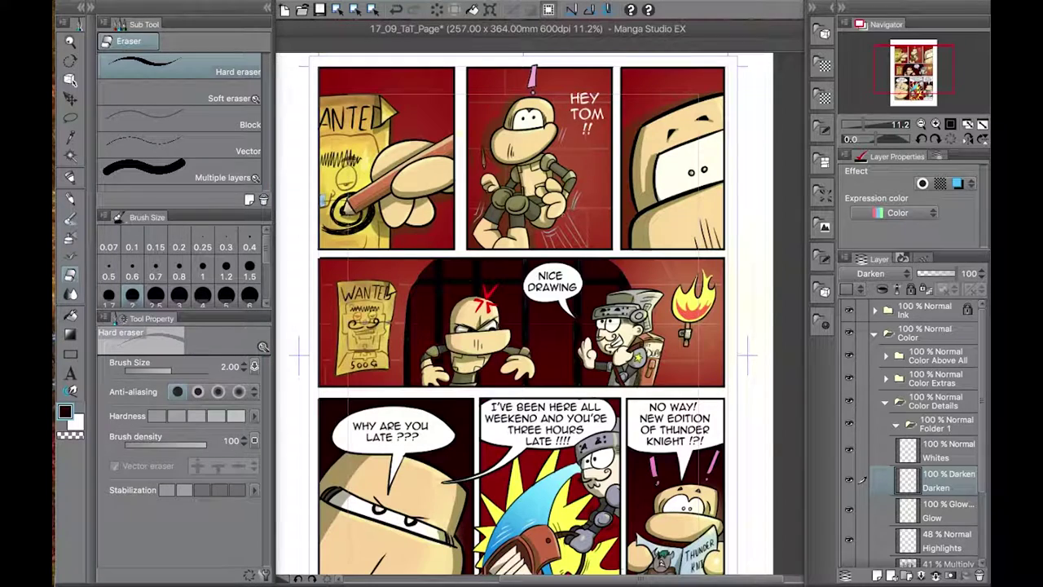
- Select the NICE DRAWING panel with a rectangle marquee, darken its edges with the Soft airbrush at size 20, and clear the selection
key(m)
drag(318, 258, 724, 386)
click(70, 238)
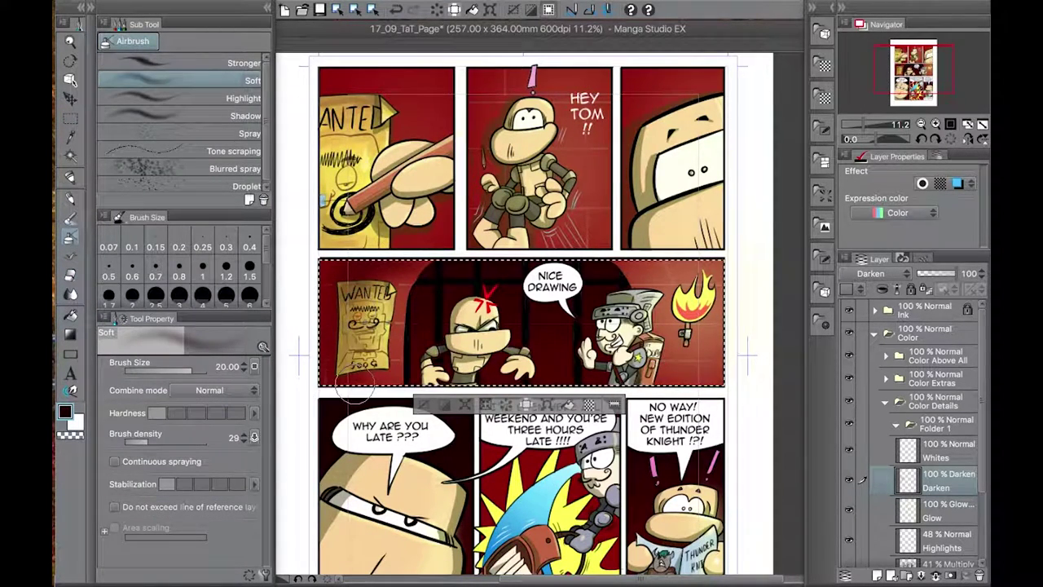
click(425, 405)
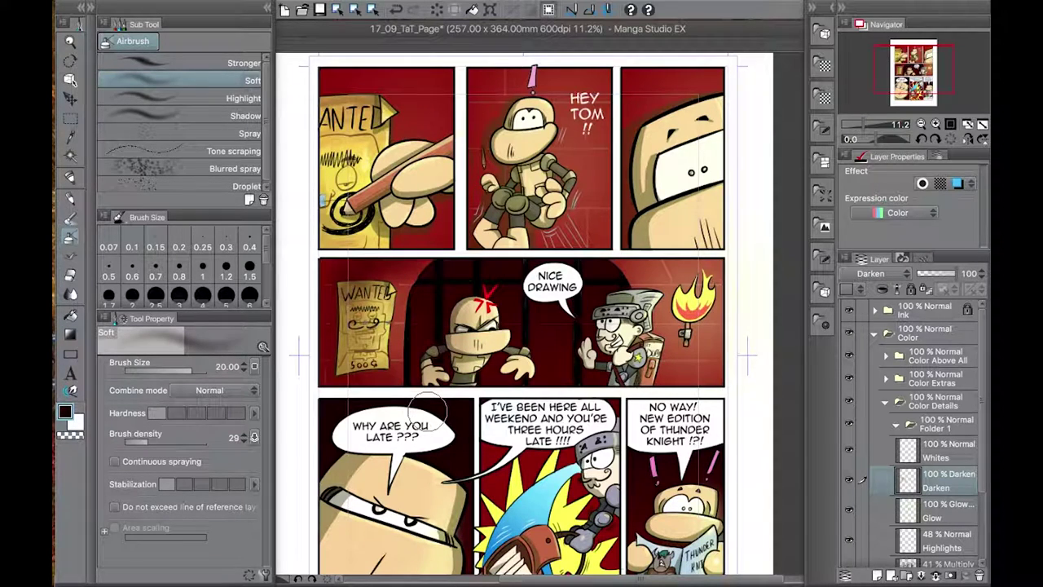
- Select the top-row wanted poster panel, darken its edges and corners with the Soft airbrush at size 20, and clear the selection
drag(423, 405, 472, 518)
click(71, 119)
drag(367, 181, 503, 362)
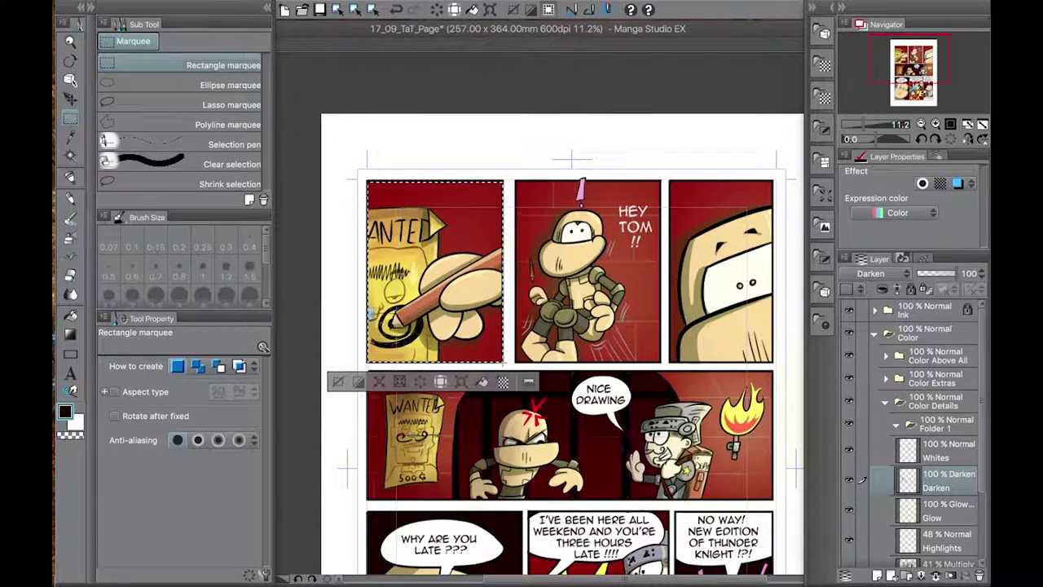
key(b)
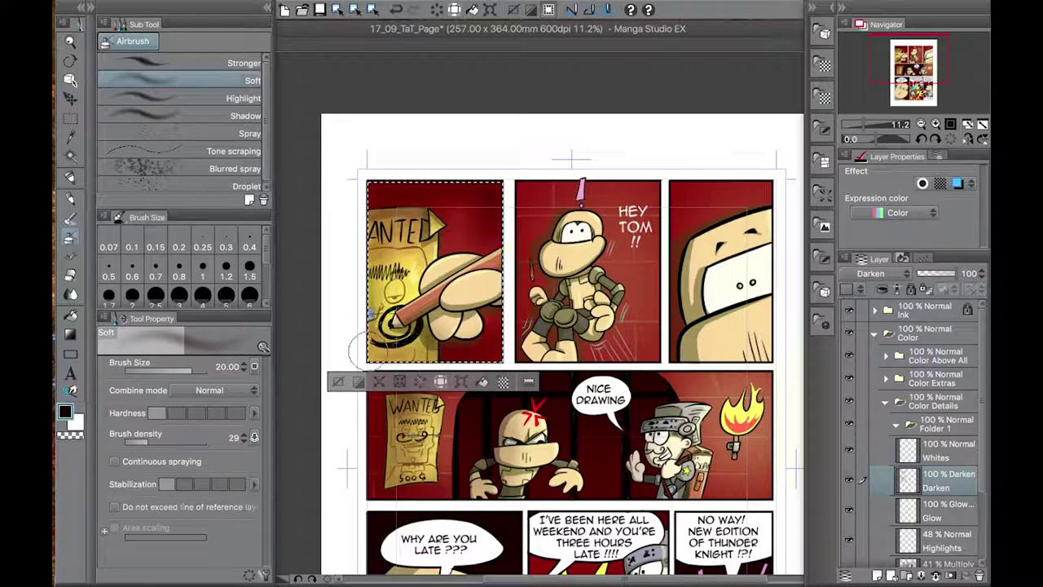
click(337, 382)
drag(337, 381, 264, 372)
- Select the HEY TOM panel with a rectangle marquee and darken its edges with the Soft airbrush at size 20
key(m)
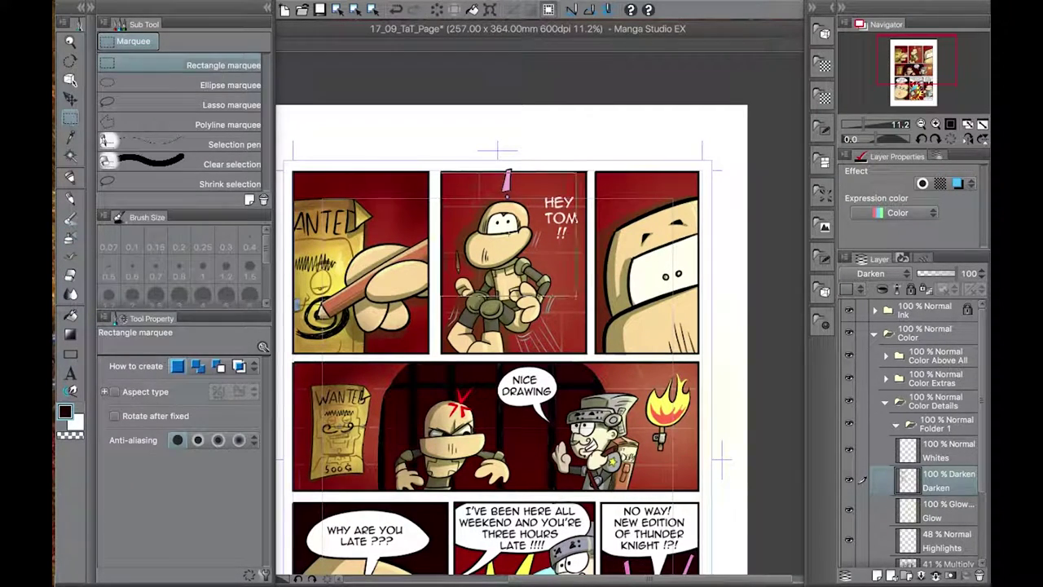
drag(441, 171, 587, 353)
click(71, 221)
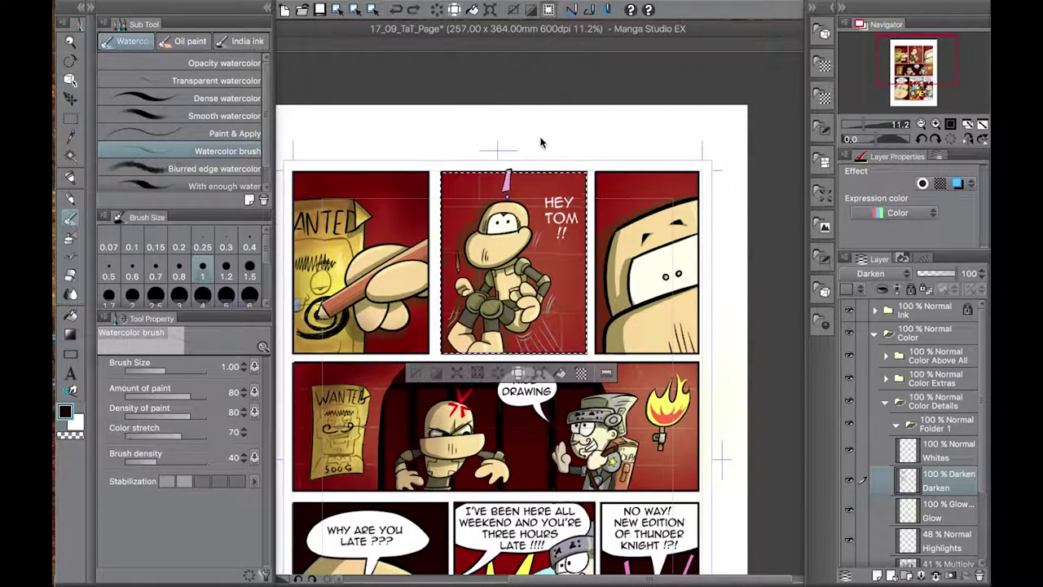
click(71, 236)
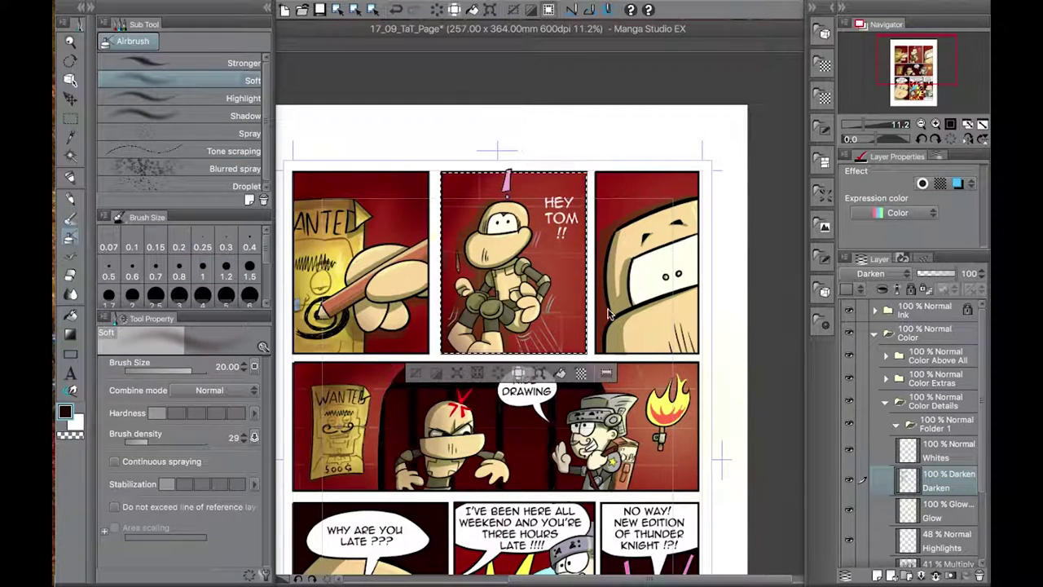
- Select the close-up eyes panel and darken its edges with the Soft airbrush at size 20
mouse_move(717, 331)
mouse_down()
mouse_move(601, 321)
mouse_move(479, 161)
mouse_move(503, 222)
mouse_move(507, 308)
mouse_up()
key(m)
click(70, 238)
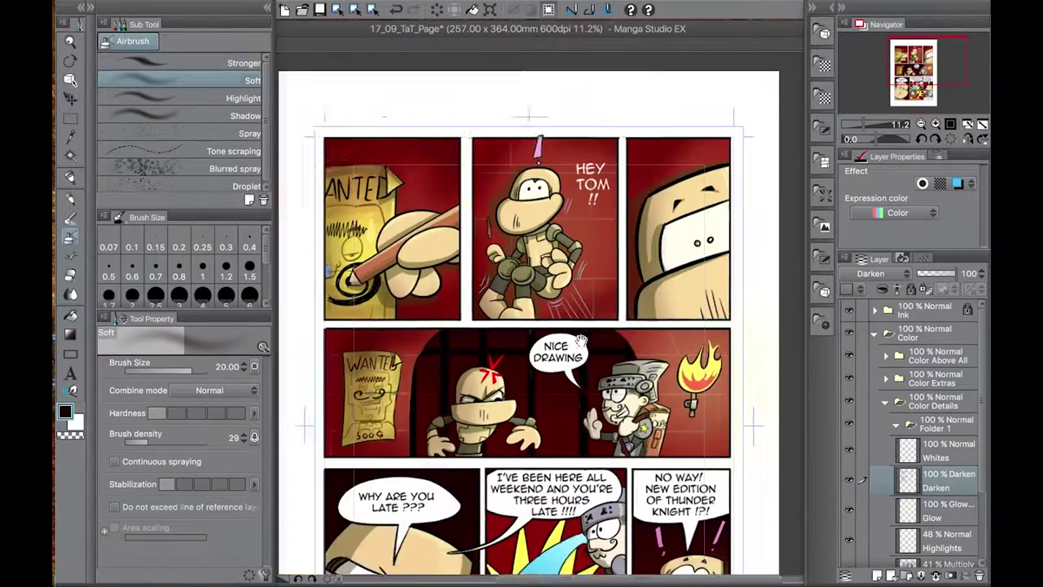
- Select the WHY ARE YOU LATE panel with a rectangle marquee, darken its edges with the Soft airbrush at size 20, and clear the selection
click(74, 121)
scroll(605, 411, down, 5)
drag(341, 168, 502, 417)
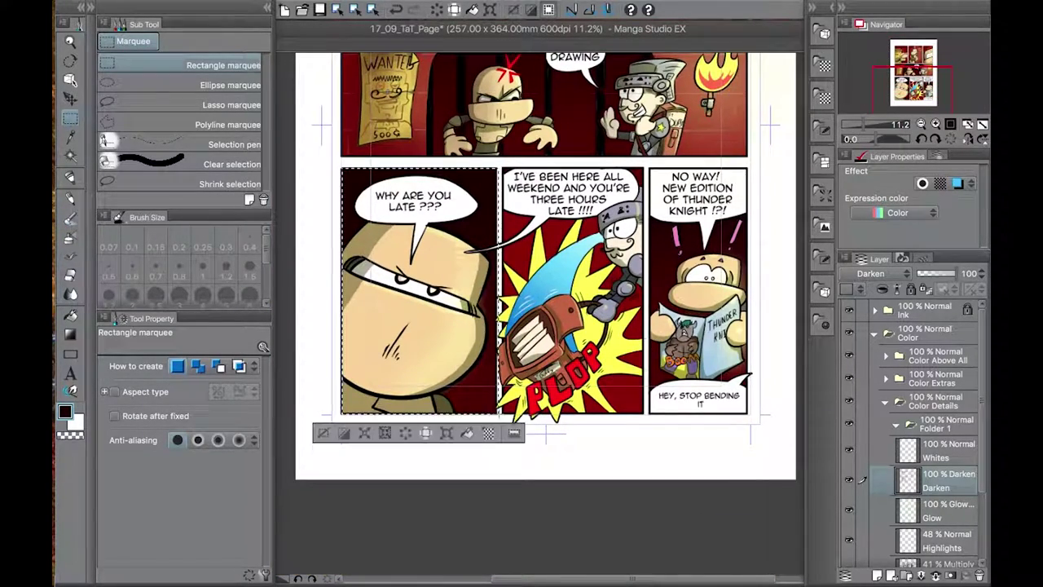
key(super+Tab)
drag(434, 247, 402, 518)
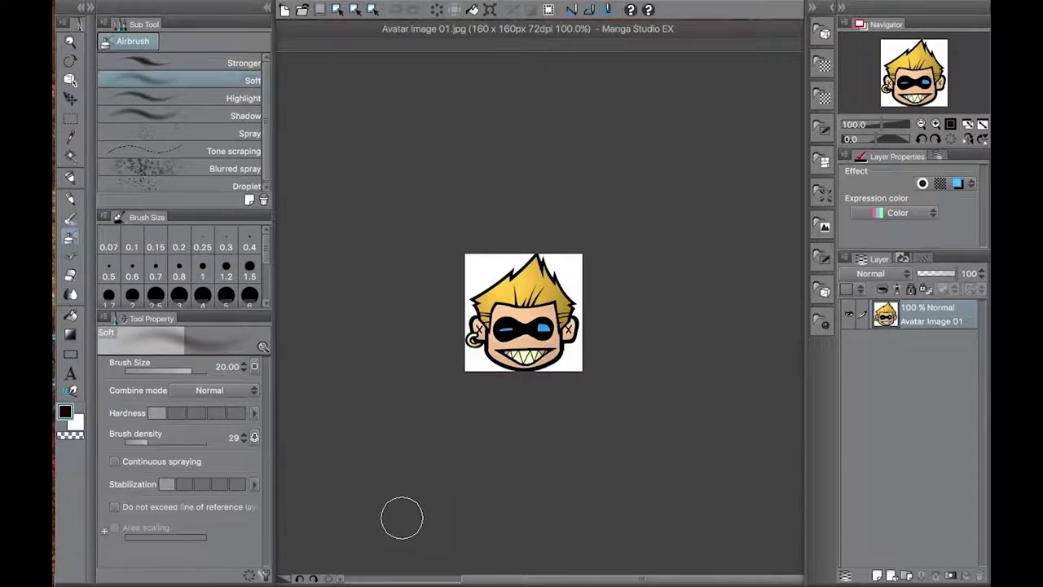
click(267, 8)
click(205, 47)
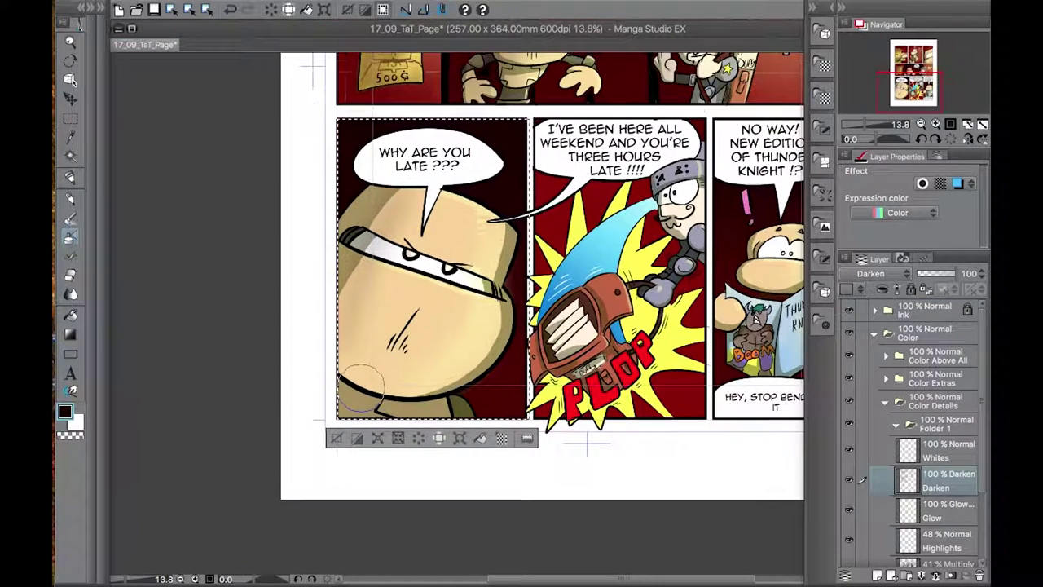
key(e)
scroll(370, 171, up, 3)
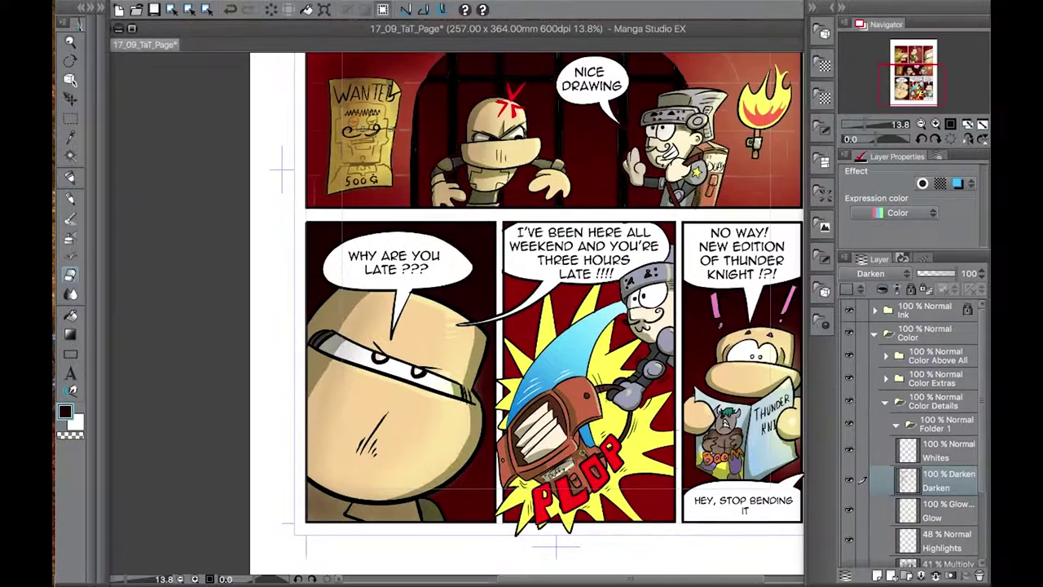
- Select the NO WAY panel with a rectangle marquee, darken its edges with the Soft airbrush, and clear the selection
scroll(370, 171, right, 6)
drag(441, 169, 560, 470)
key(e)
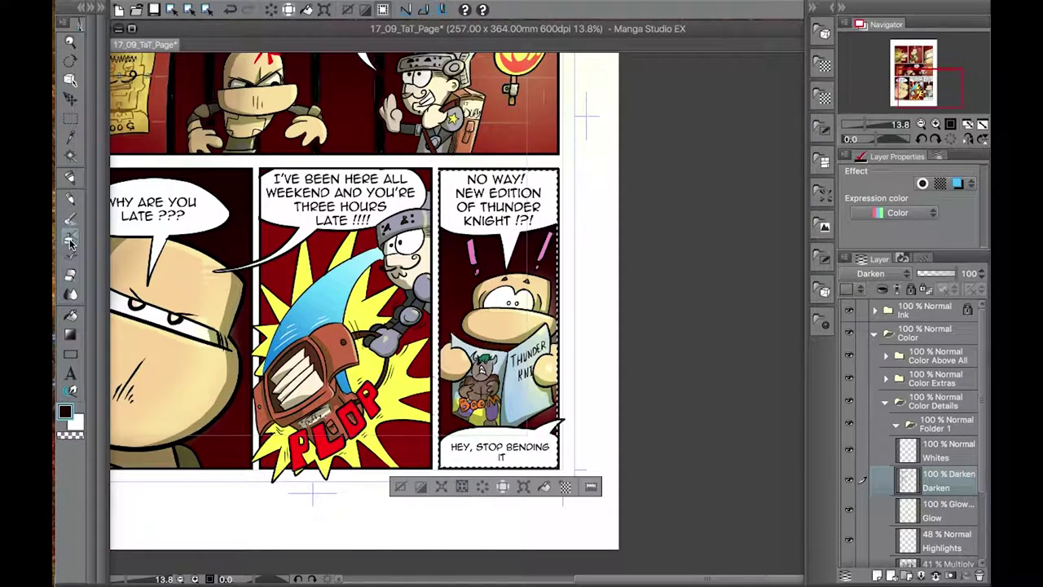
mouse_move(481, 334)
mouse_down()
mouse_move(449, 391)
mouse_move(460, 411)
mouse_move(481, 406)
mouse_up()
key(m)
key(ctrl+d)
- Select the PLOP panel with a rectangle marquee and darken its edges with the Soft airbrush
mouse_move(254, 416)
mouse_down()
mouse_move(293, 391)
mouse_move(281, 407)
mouse_up()
click(72, 120)
click(326, 326)
key(b)
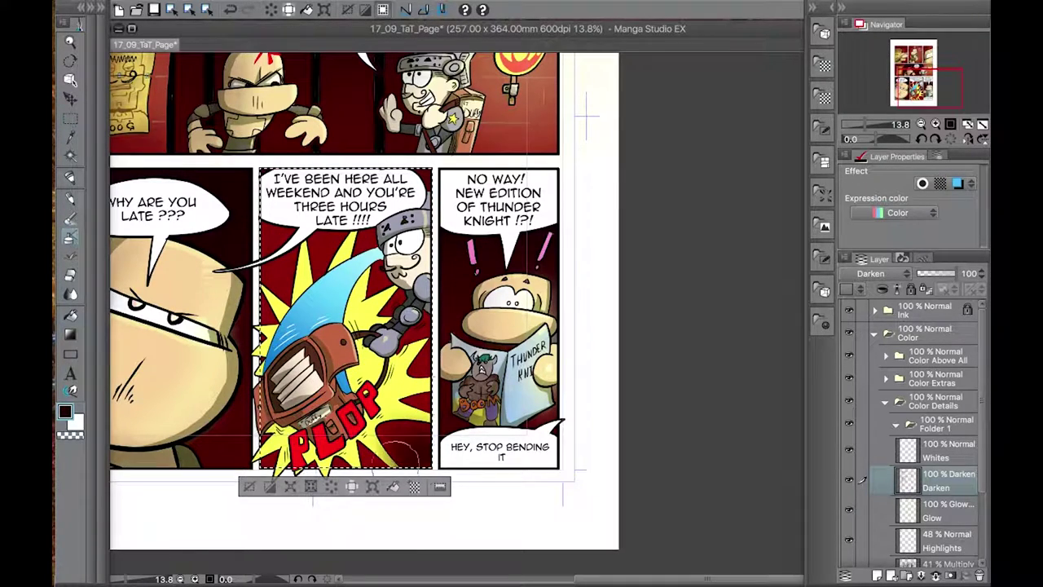
- Lasso the PLOP lettering and the burst spikes beneath it and delete the darkening over them
scroll(253, 411, up, 3)
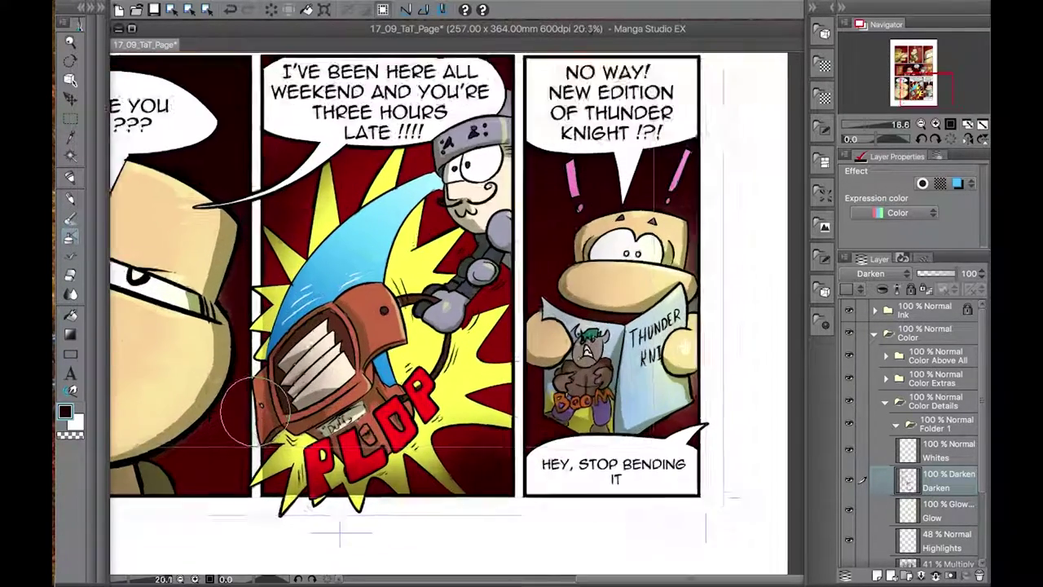
scroll(252, 412, up, 2)
mouse_move(252, 400)
mouse_down()
mouse_move(291, 414)
mouse_move(289, 453)
mouse_move(241, 480)
mouse_move(291, 438)
mouse_move(313, 455)
mouse_up()
key(m)
key(m)
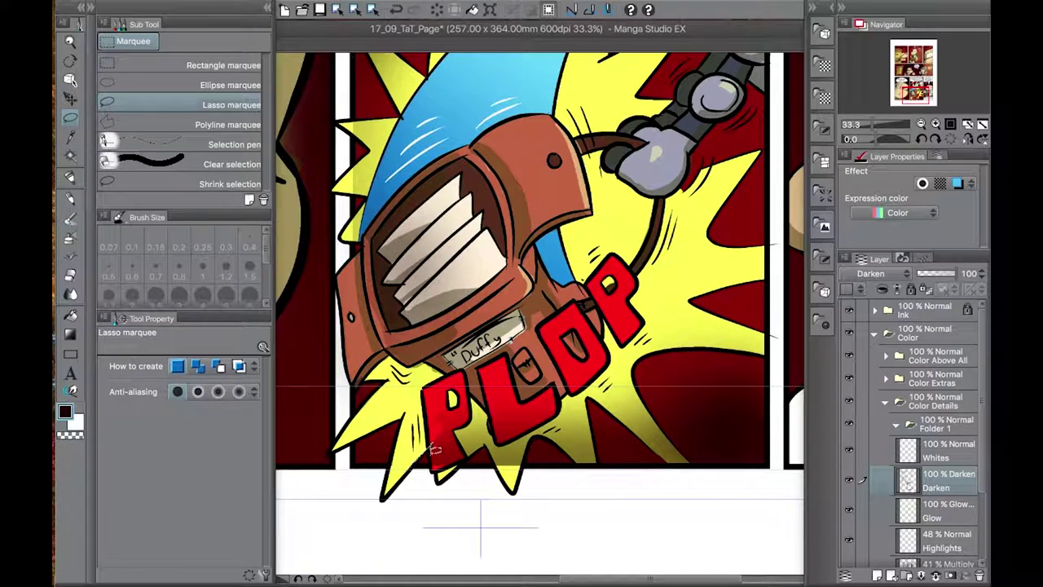
mouse_move(545, 432)
mouse_down()
mouse_move(554, 431)
mouse_move(528, 416)
mouse_up()
key(Delete)
key(ctrl+d)
key(Delete)
- Lasso the burst's lower spikes beside the PLOP lettering and delete the darkening over them
drag(641, 435, 628, 428)
key(Delete)
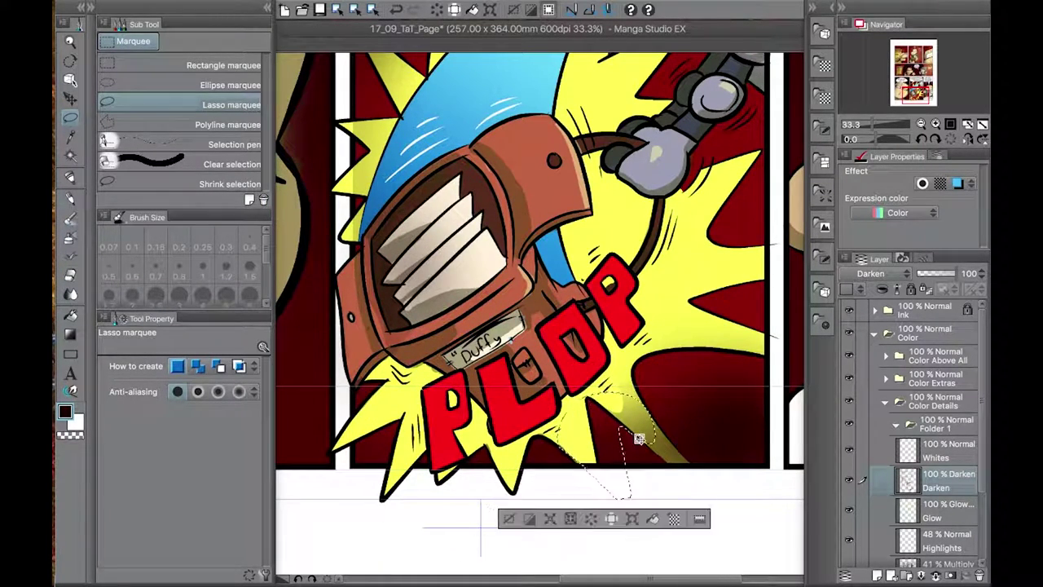
key(ctrl+d)
drag(692, 460, 688, 467)
key(Delete)
key(ctrl+d)
- Delete the darkening over the last P of PLOP and the bag's outer edge using lasso selections
mouse_move(619, 308)
mouse_down()
mouse_move(597, 352)
mouse_move(607, 342)
mouse_up()
key(Delete)
key(ctrl+d)
drag(369, 244, 370, 359)
key(Delete)
key(ctrl+d)
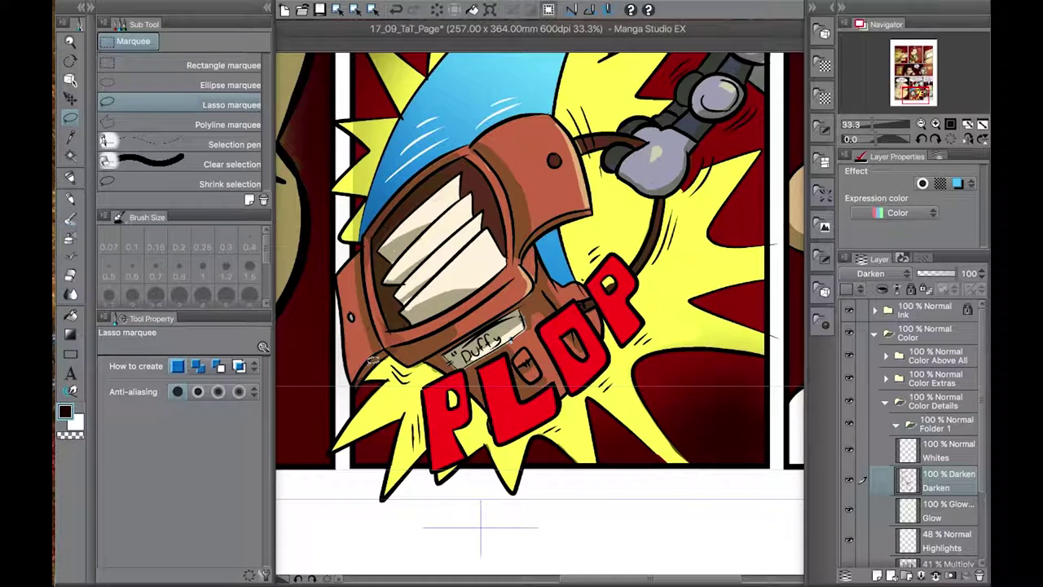
- Lasso the yellow burst spikes along the PLOP panel's left border and delete the darkening over them
drag(368, 198, 371, 195)
key(Delete)
scroll(323, 397, up, 3)
key(ctrl+d)
drag(356, 323, 359, 322)
key(Delete)
key(ctrl+d)
drag(367, 269, 379, 289)
key(Delete)
key(ctrl+d)
- Lasso the burst's upper-left spike beside the blue motion streak and delete its darkening
drag(357, 163, 358, 166)
key(Delete)
key(ctrl+d)
drag(371, 269, 376, 286)
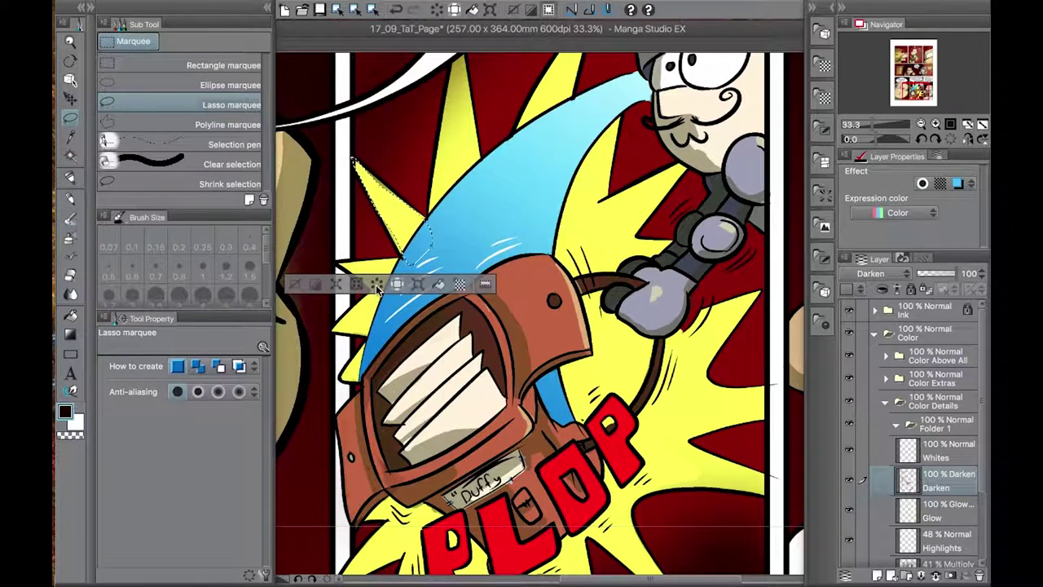
key(Delete)
key(ctrl+d)
drag(356, 163, 363, 167)
scroll(331, 301, up, 3)
scroll(330, 302, up, 1)
scroll(330, 301, right, 1)
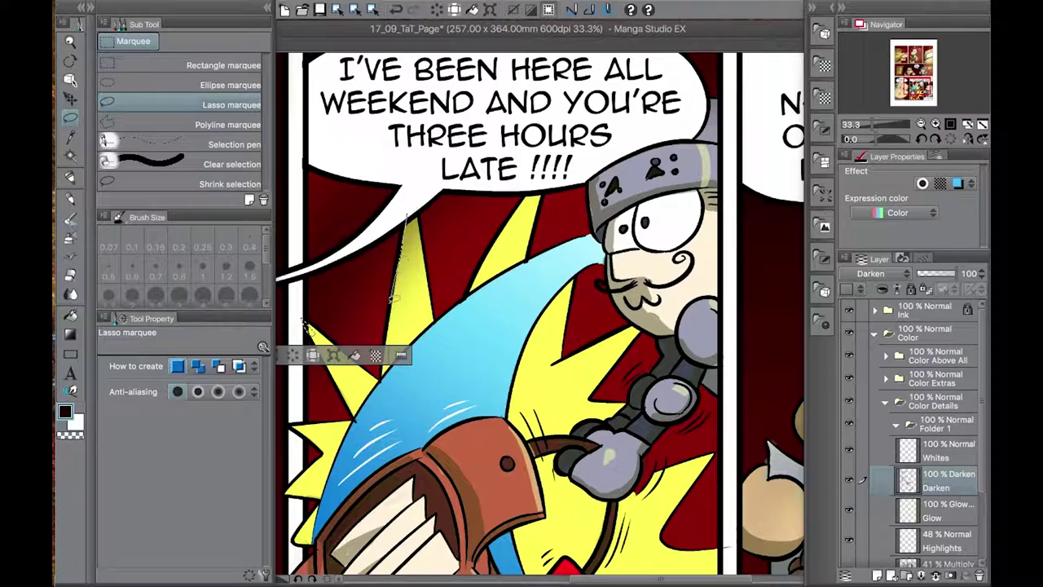
key(Delete)
key(ctrl+d)
- Lasso the tall burst spike beneath the speech balloon's tail, delete its darkening, and clear the selection
drag(408, 216, 417, 337)
key(Delete)
key(ctrl+d)
- Switch to the Highlights layer with the Hard eraser at size 2 and save the page
scroll(416, 341, down, 2)
click(946, 541)
key(e)
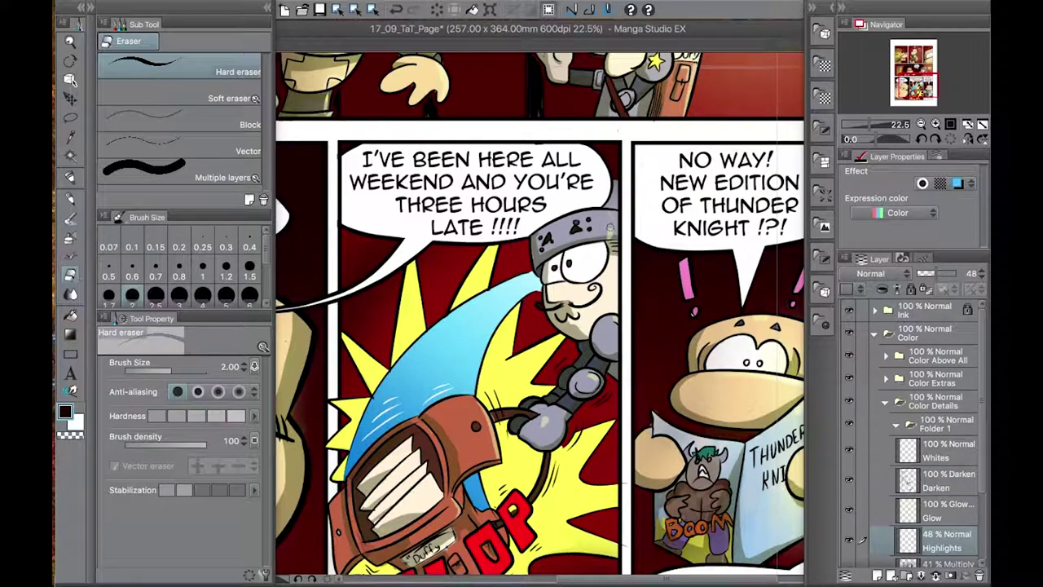
click(319, 10)
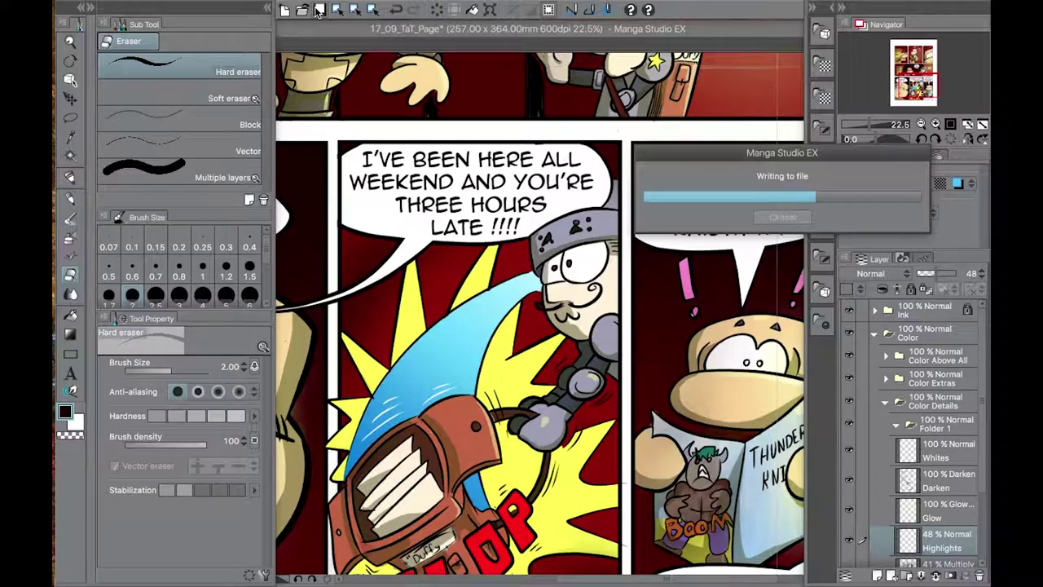
scroll(525, 388, down, 2)
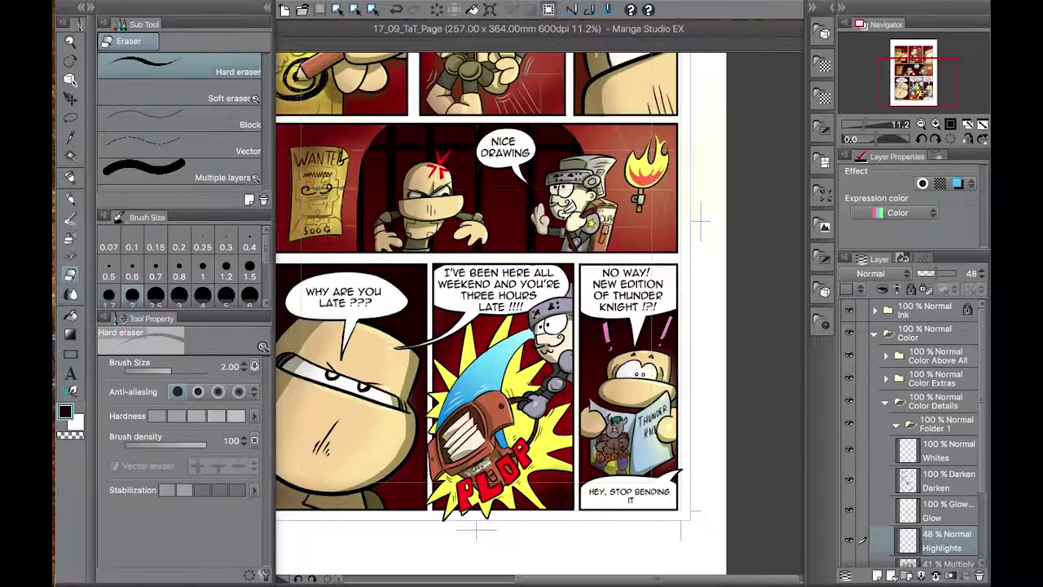
scroll(521, 317, down, 1)
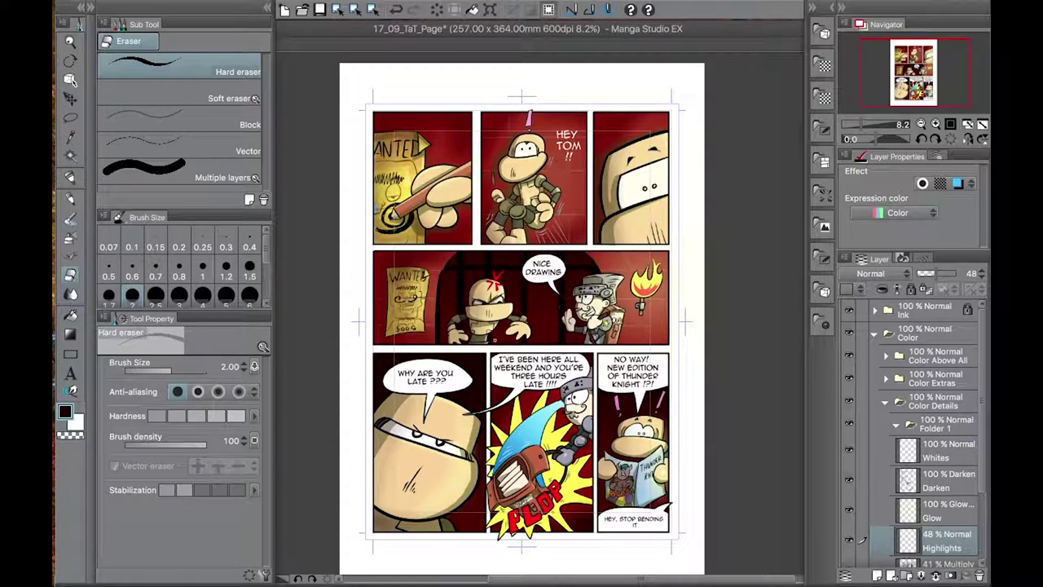
- Toggle the visibility of the Darken and Glow layers to compare the whole page with and without each effect
scroll(964, 505, down, 1)
click(946, 465)
click(850, 470)
click(850, 470)
click(850, 471)
click(850, 495)
click(850, 495)
click(850, 495)
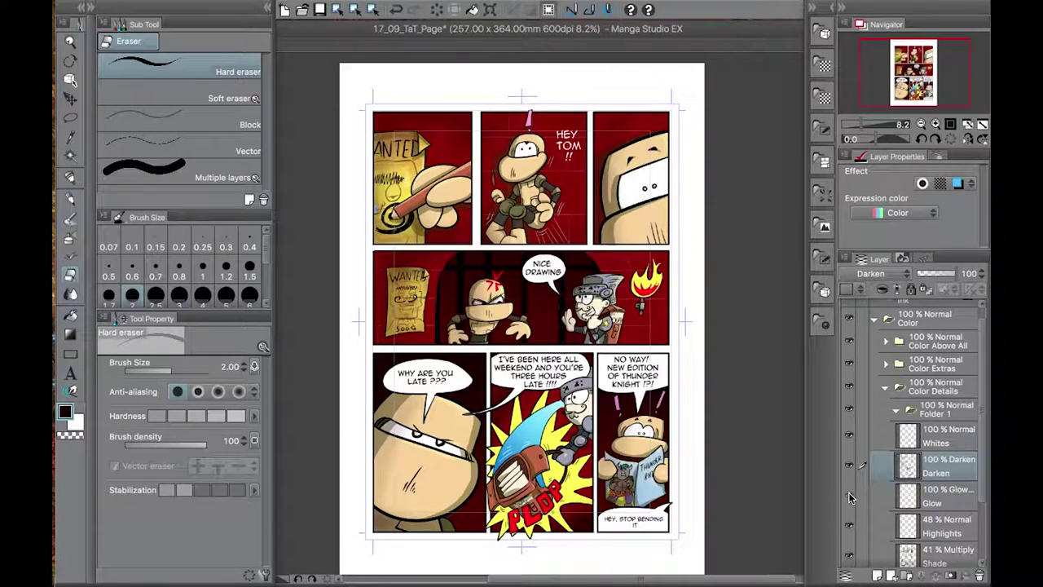
click(850, 495)
- Move the effect layers out of Folder 1 into Color Details, delete the empty folder, and collapse Color Details
click(934, 443)
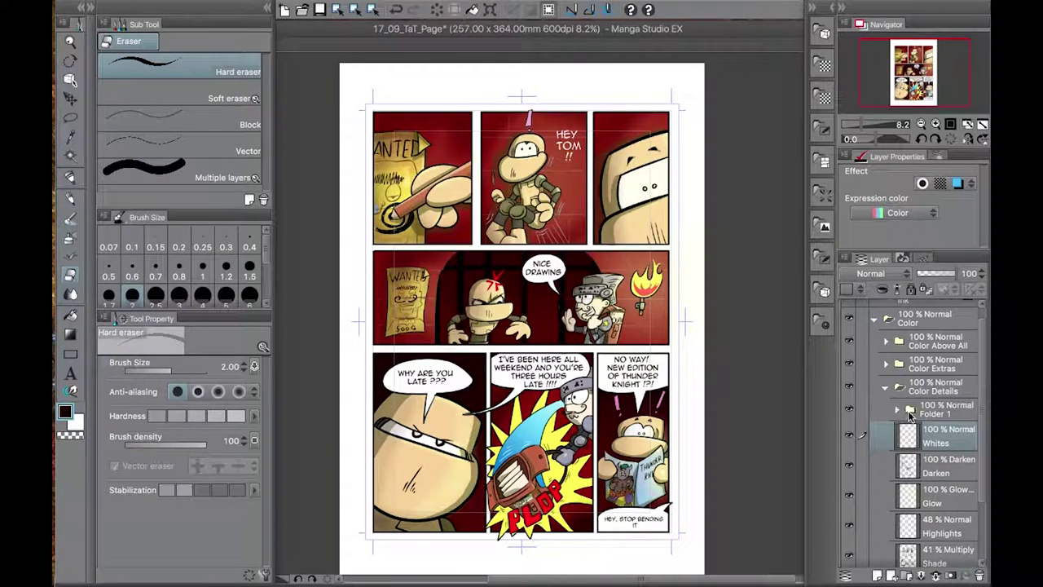
click(909, 414)
click(980, 576)
click(600, 230)
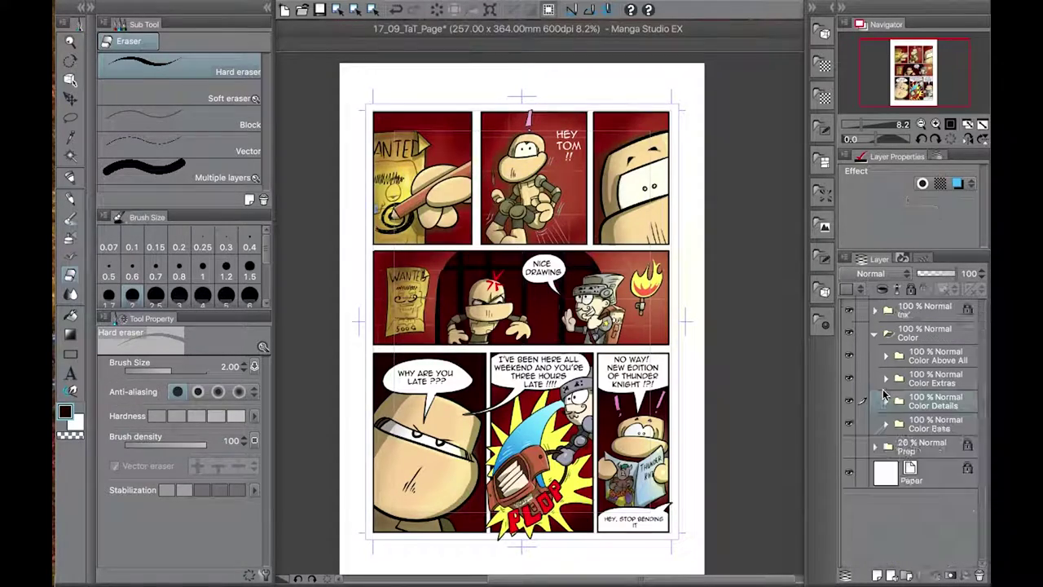
- Lock the Color folder and add short ink lines to the comic reader's mouth on the Ink Free layer with the size 1 G-pen
click(875, 334)
click(875, 310)
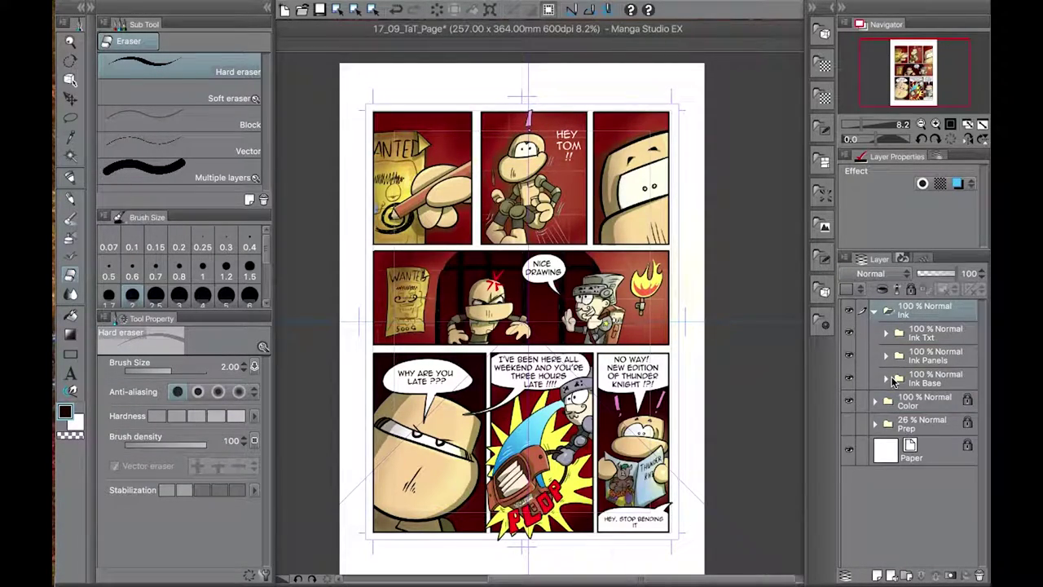
click(886, 379)
click(949, 525)
scroll(628, 420, up, 5)
click(617, 410)
key(p)
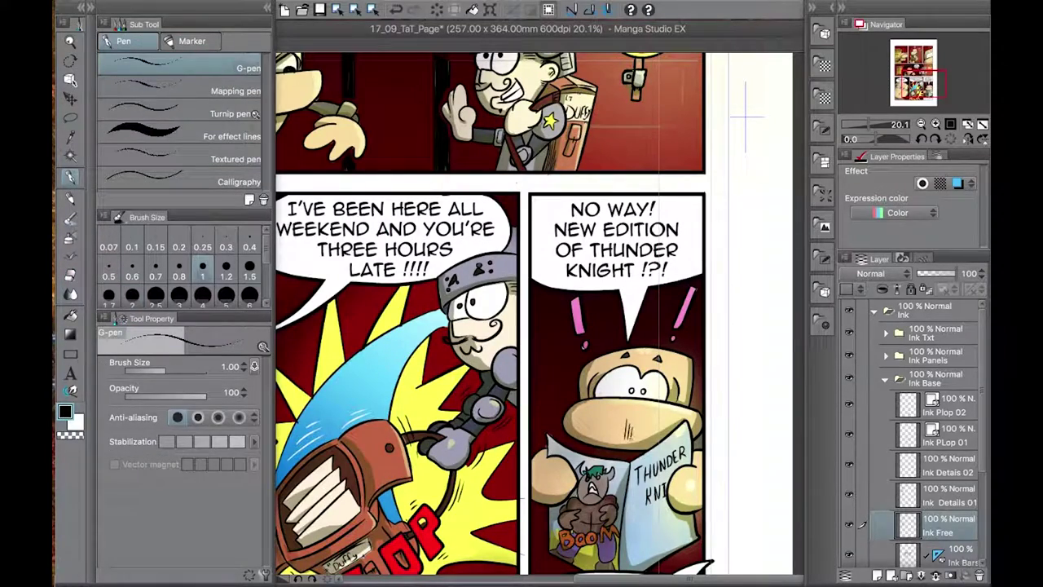
scroll(522, 310, down, 5)
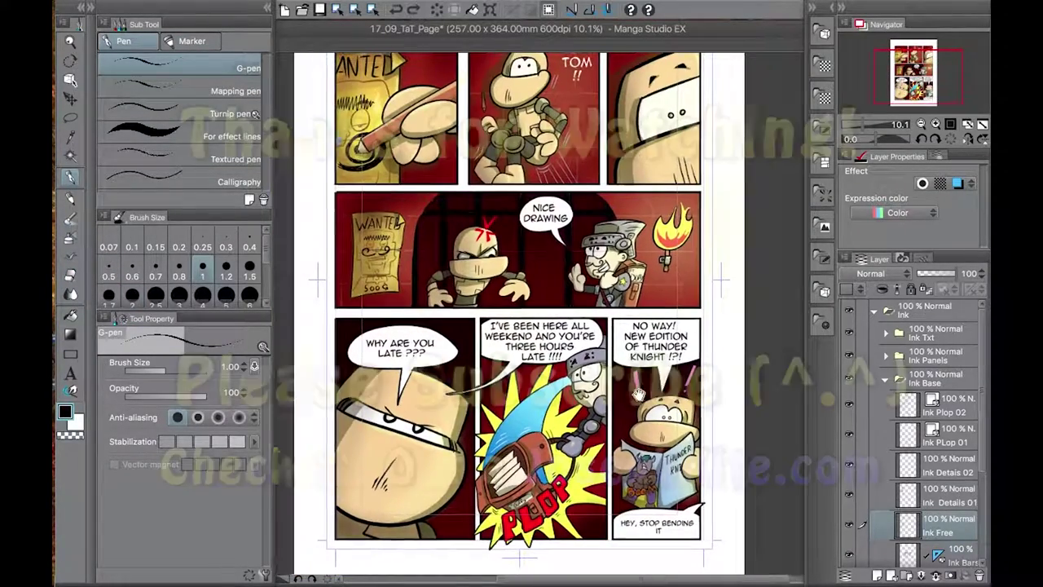
- Collapse and lock the Ink folder, and save the page
click(885, 380)
click(874, 311)
click(874, 333)
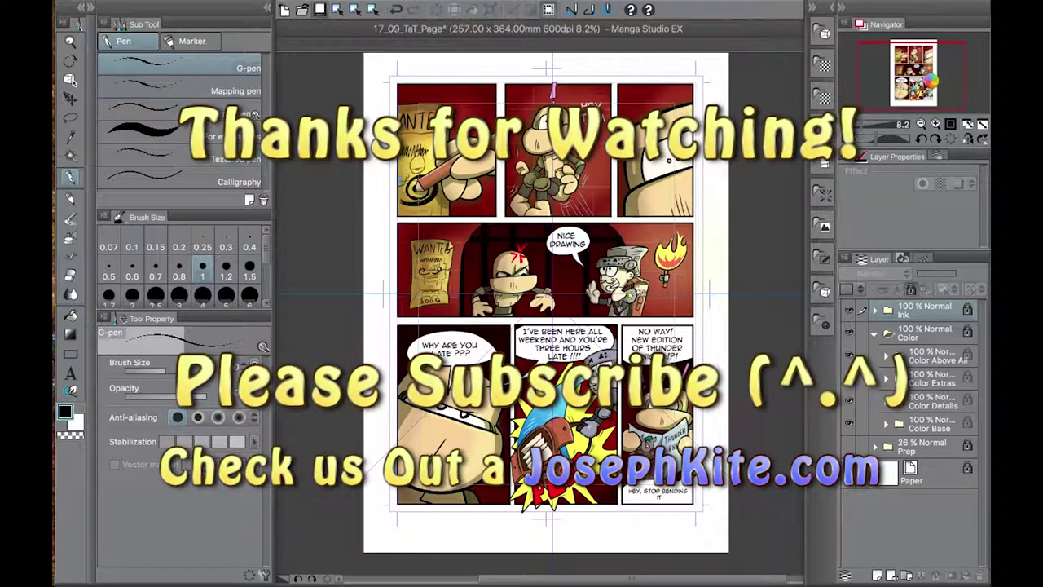
key(ctrl+s)
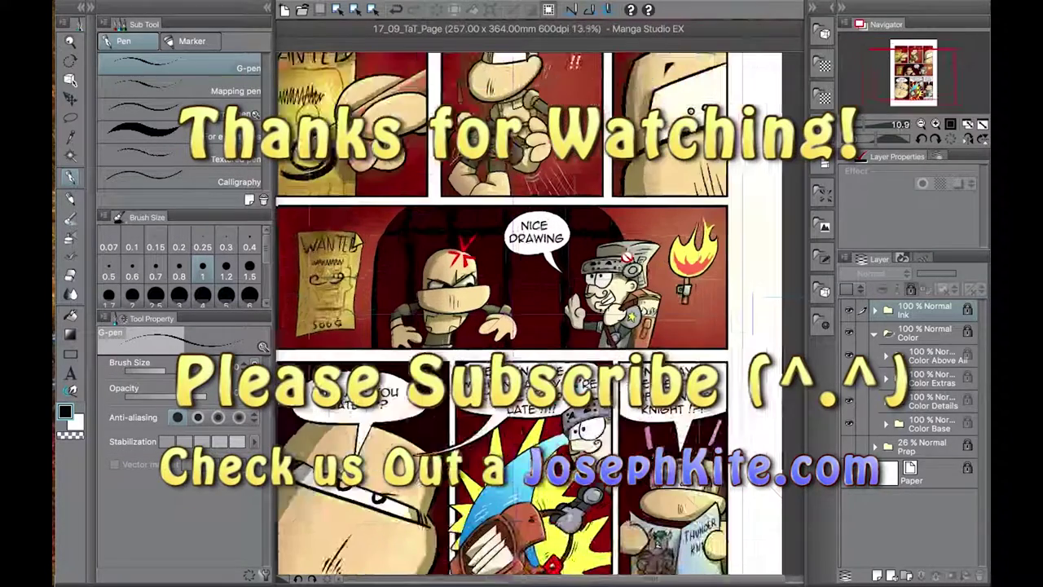
scroll(521, 310, up, 1)
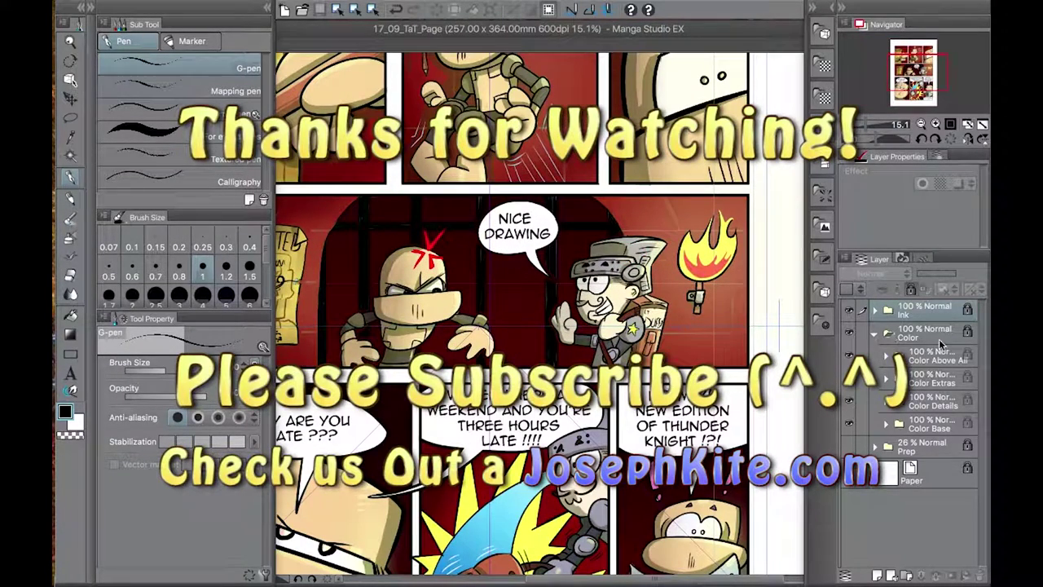
- Unlock the Ink folder and retype the last balloon's text in Ink Txt so its first line reads "HEY, STOP"
click(874, 334)
click(874, 310)
click(957, 29)
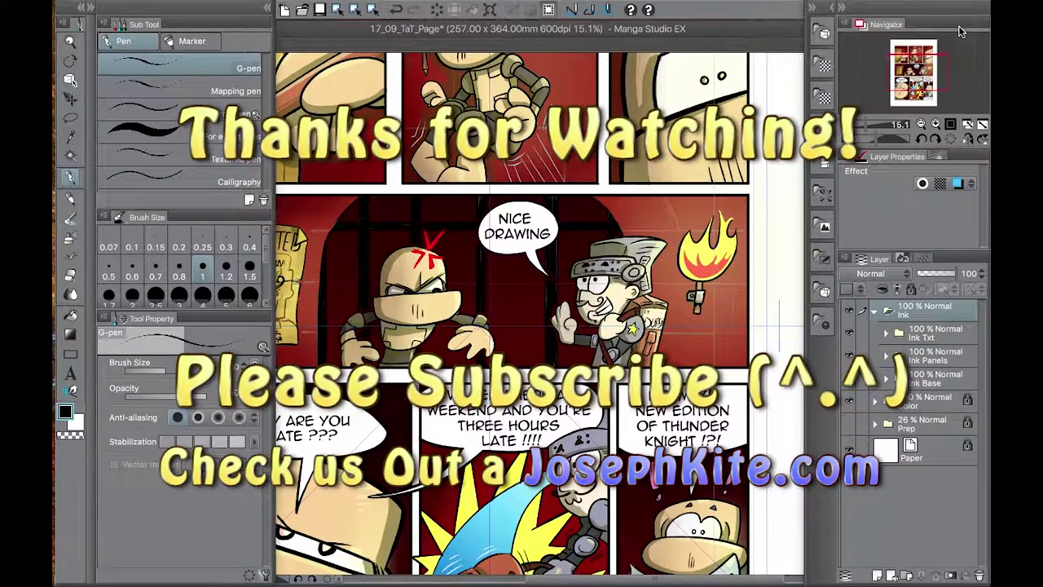
click(886, 333)
double_click(945, 432)
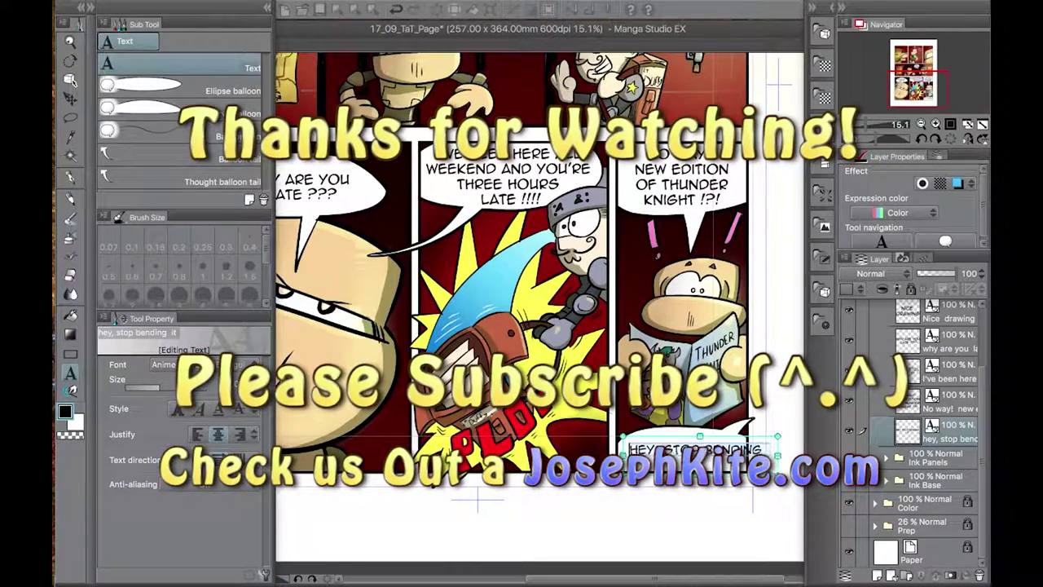
key(BackSpace)
key(BackSpace)
key(BackSpace)
key(BackSpace)
key(BackSpace)
key(BackSpace)
key(BackSpace)
key(BackSpace)
key(BackSpace)
key(BackSpace)
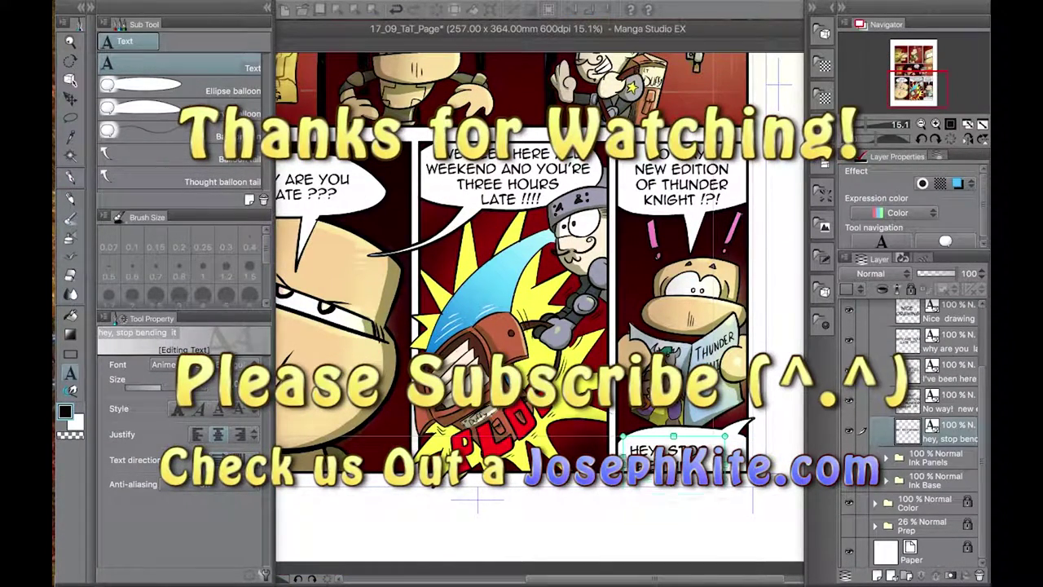
text(OP)
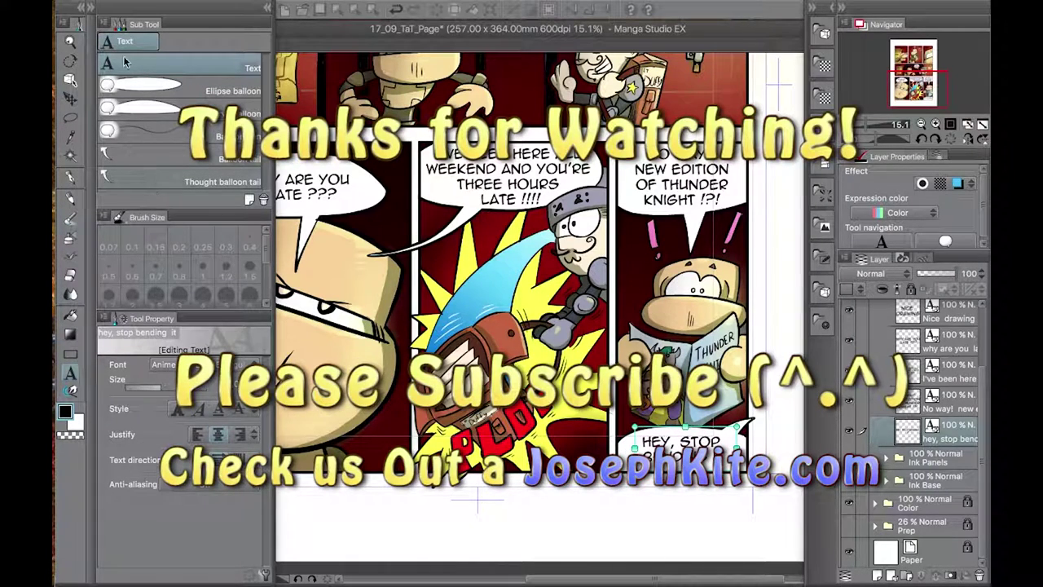